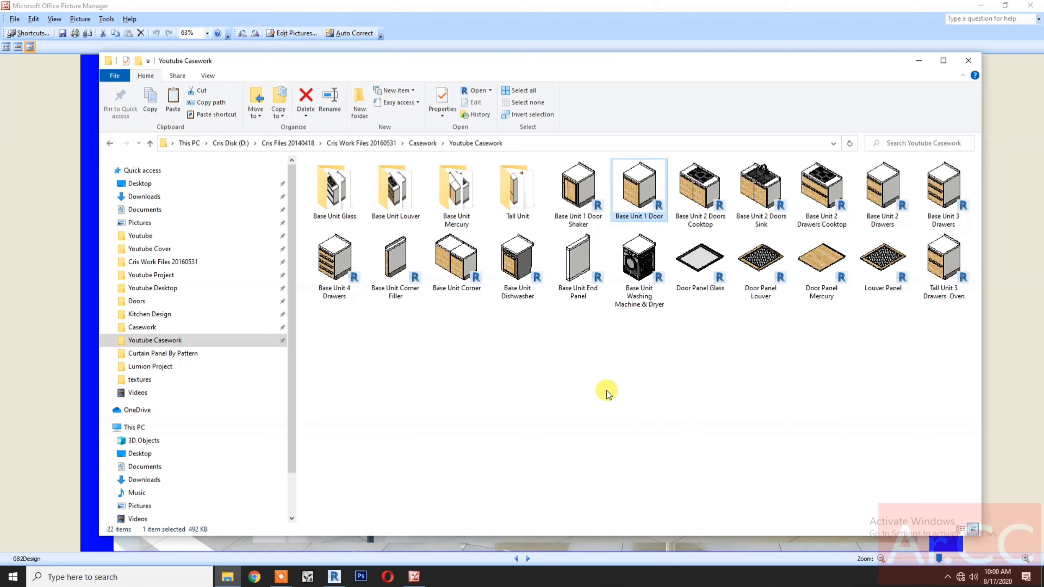
# - Paste a copy of the Base Unit 1 Door family into the Youtube Casework folder and rename it Tall Unit 1 Door
pyautogui.rightClick(608, 393)
pyautogui.click(636, 465)
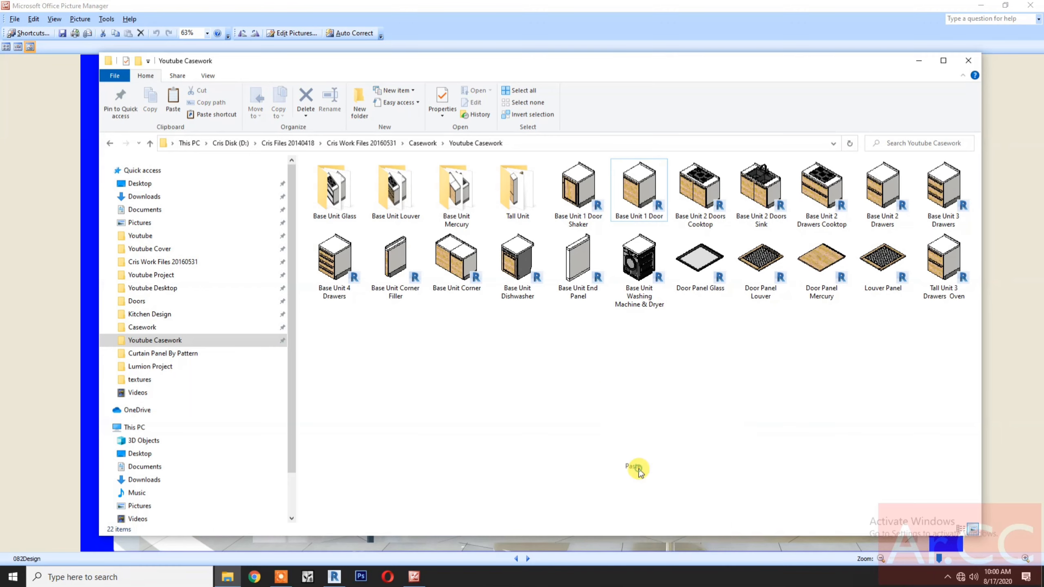
pyautogui.click(586, 206)
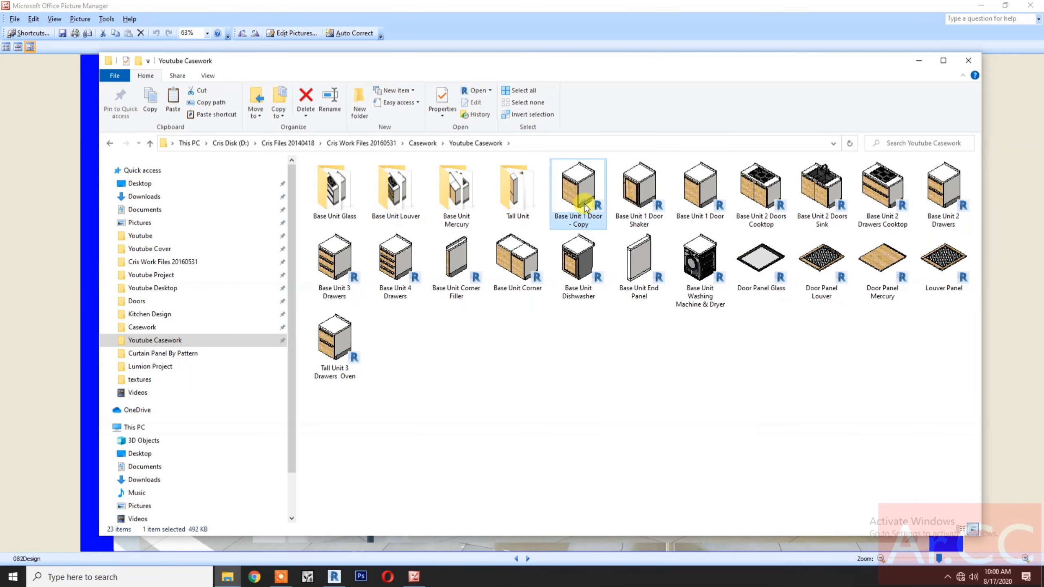
pyautogui.click(589, 224)
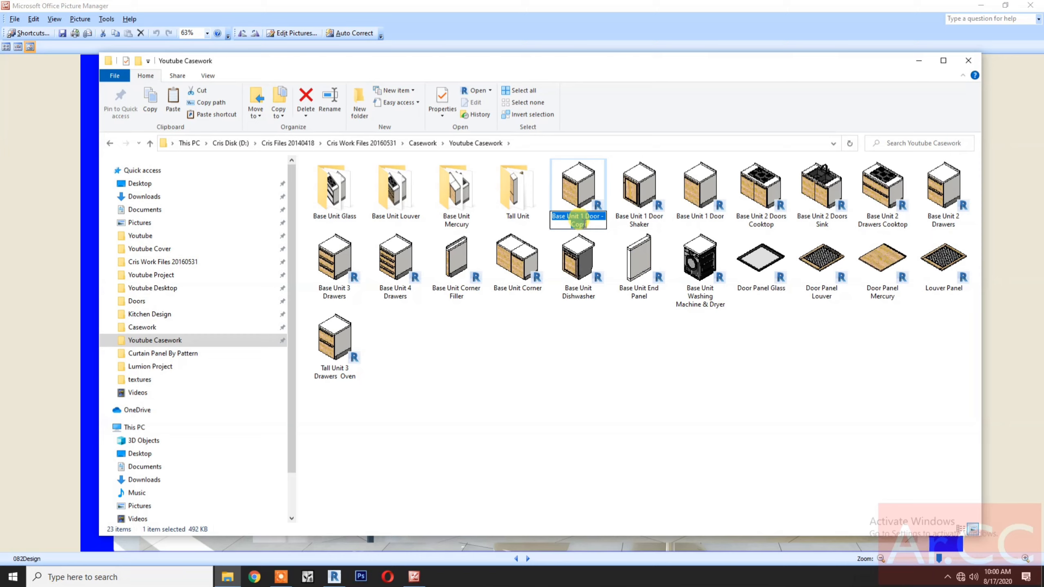
pyautogui.click(590, 224)
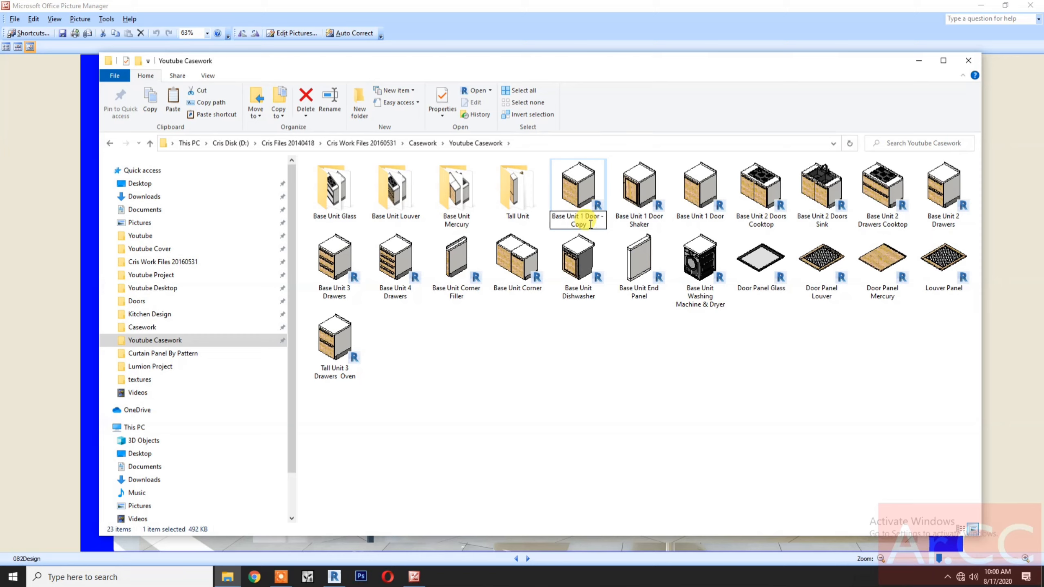
pyautogui.press('BackSpace')
pyautogui.press('BackSpace')
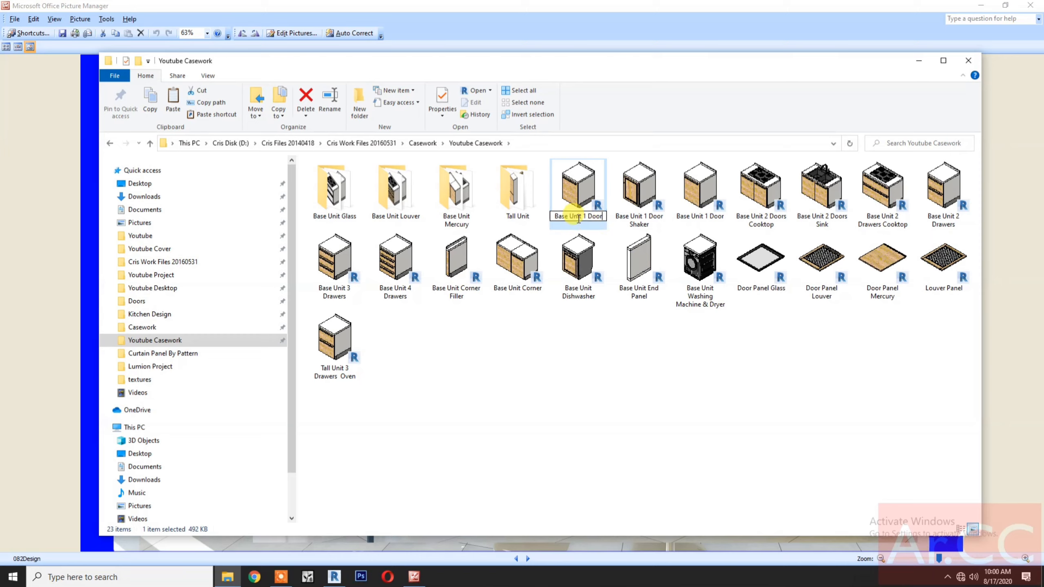
pyautogui.click(568, 217)
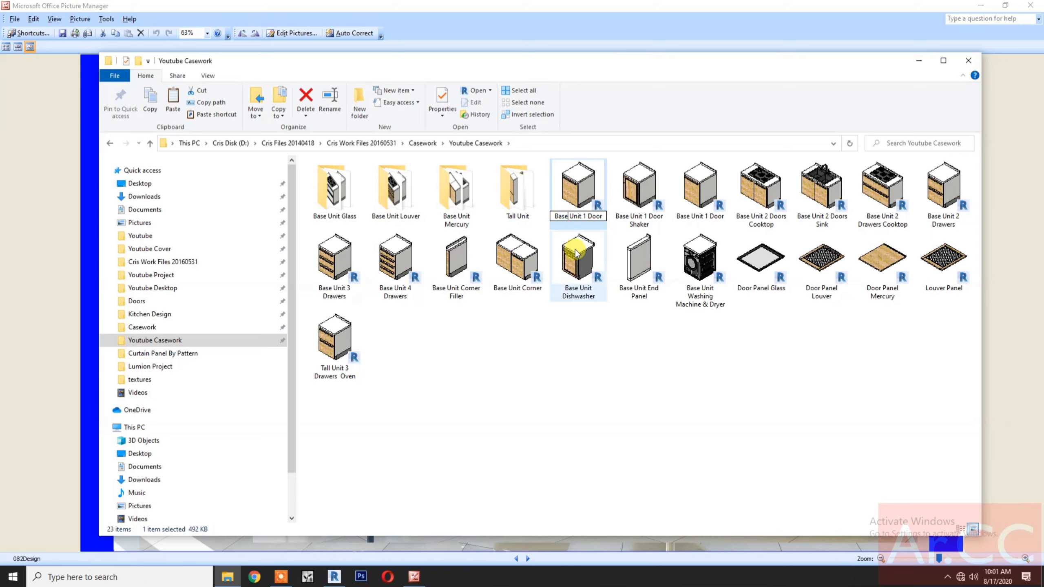
pyautogui.write('Tall')
pyautogui.click(643, 393)
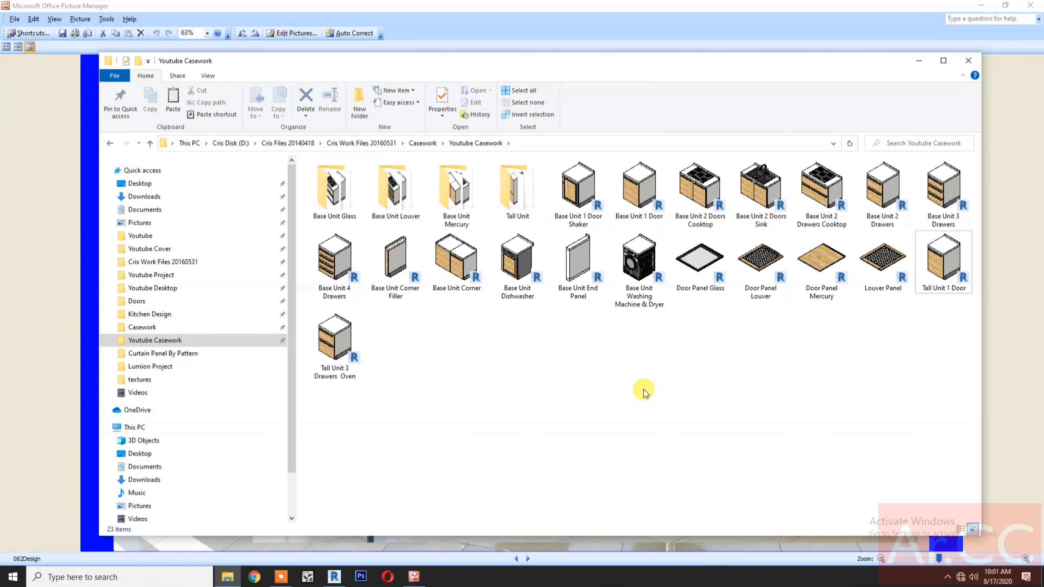
# - Open the Tall Unit 1 Door family in Revit and delete the backsplash extrusion from the 3D view
pyautogui.click(935, 249)
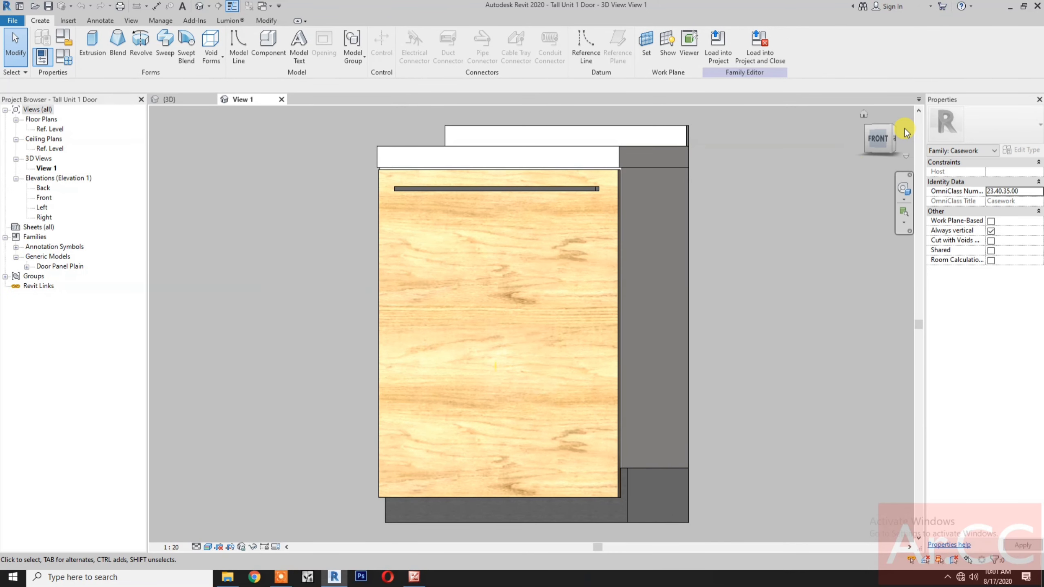
pyautogui.click(892, 127)
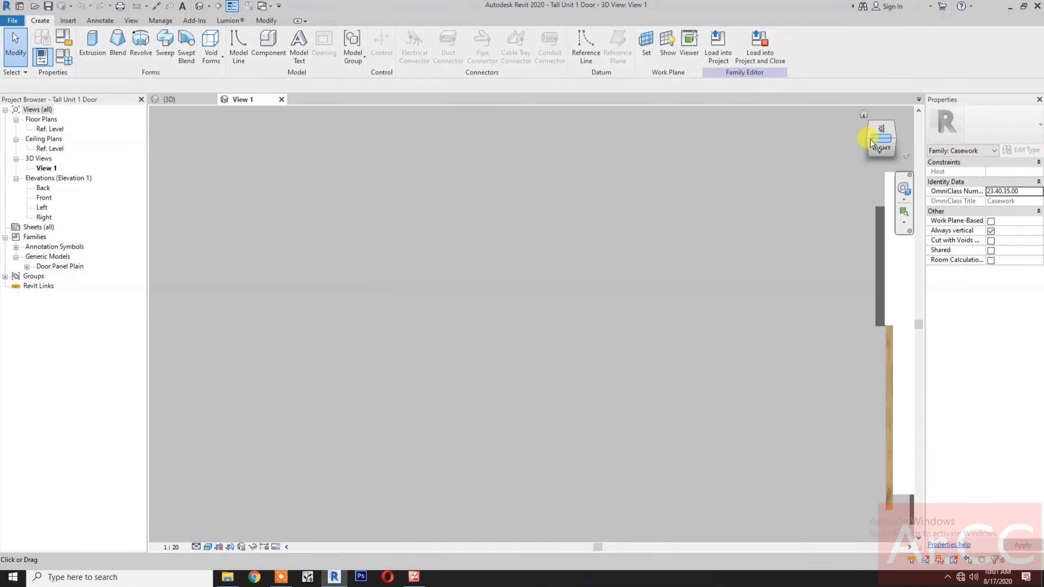
pyautogui.click(871, 139)
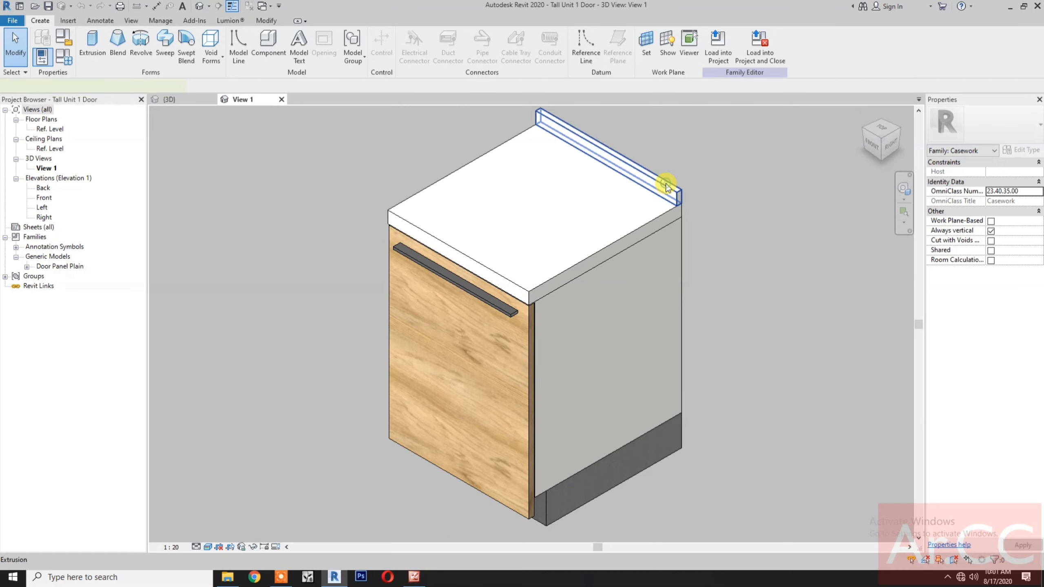
pyautogui.click(666, 187)
pyautogui.press('Delete')
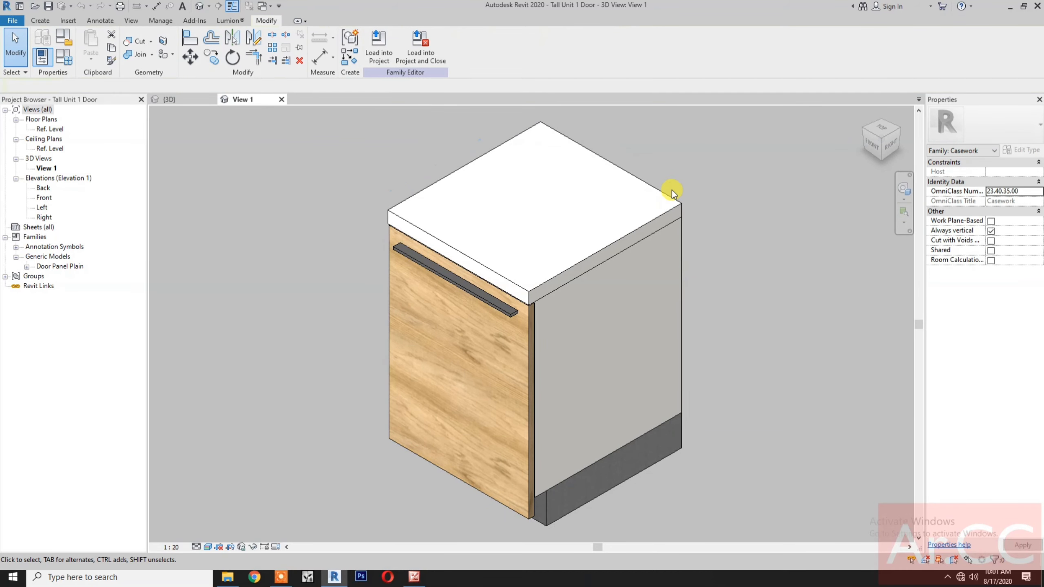
# - In the Ref. Level floor plan, delete the reference planes that control Backsplash Thickness and Shelf Depth
pyautogui.doubleClick(51, 129)
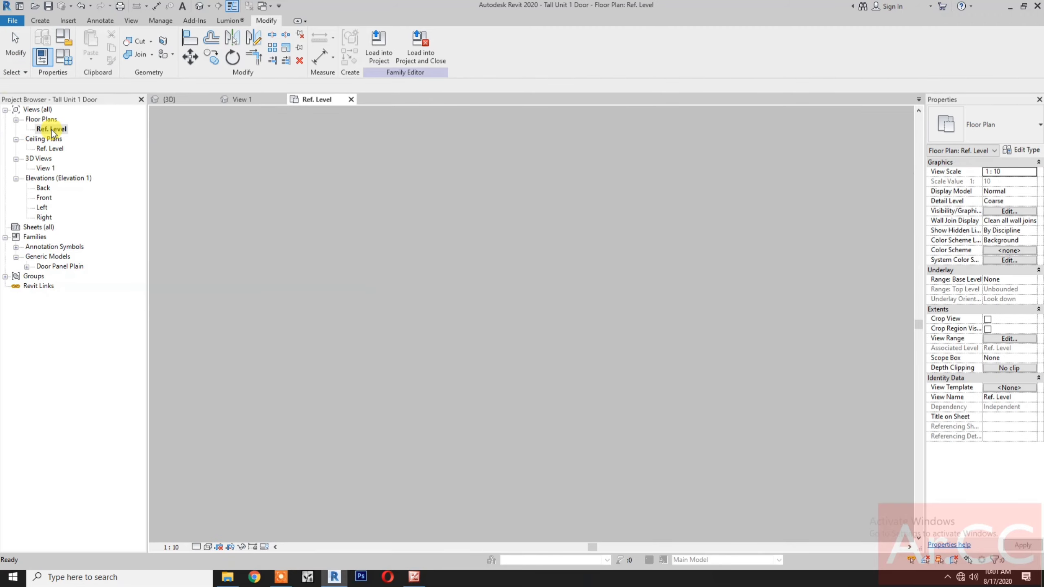
pyautogui.scroll(4, 568, 232)
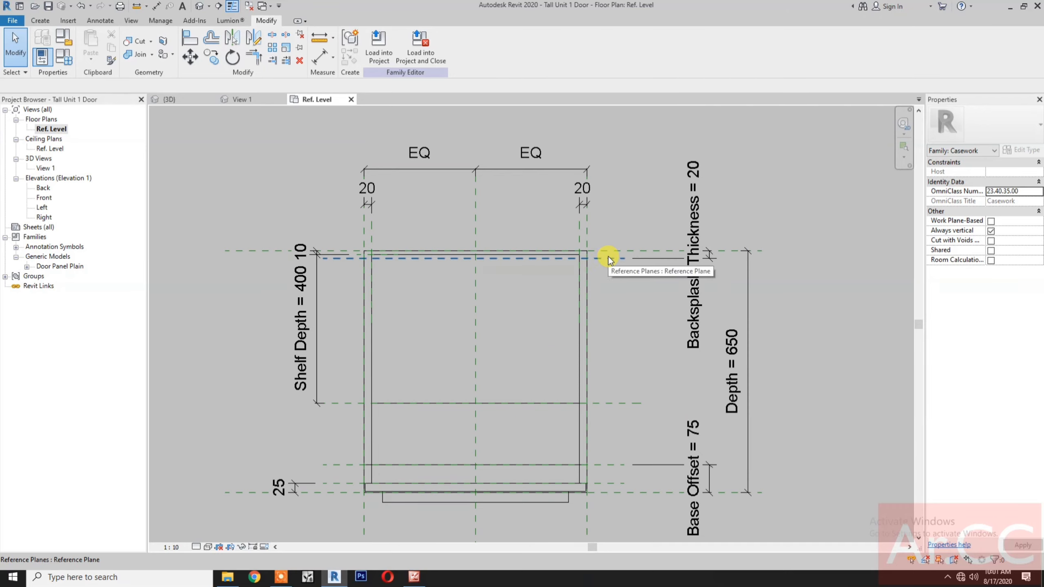
pyautogui.click(608, 258)
pyautogui.press('Delete')
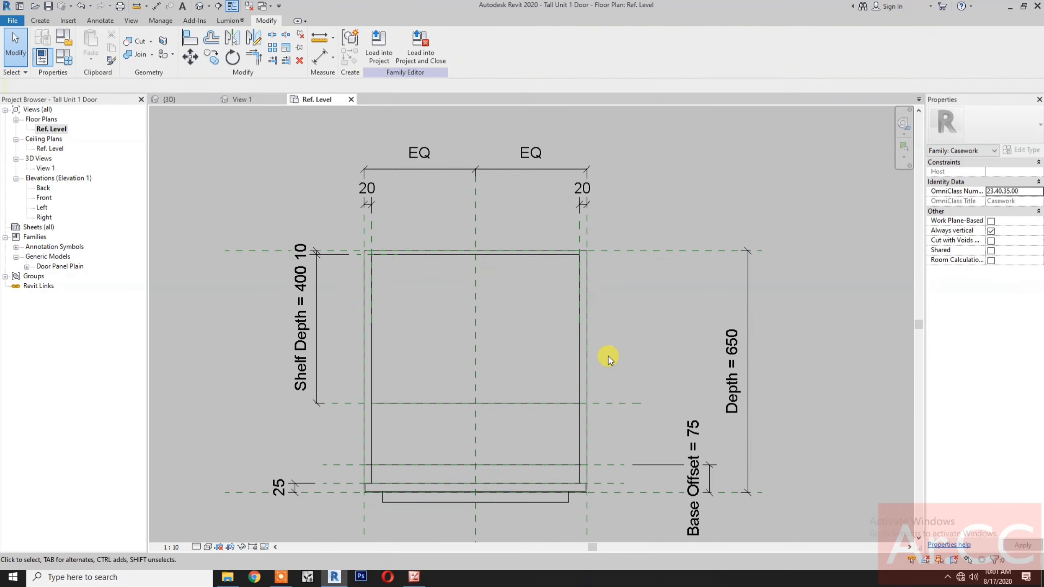
pyautogui.click(612, 403)
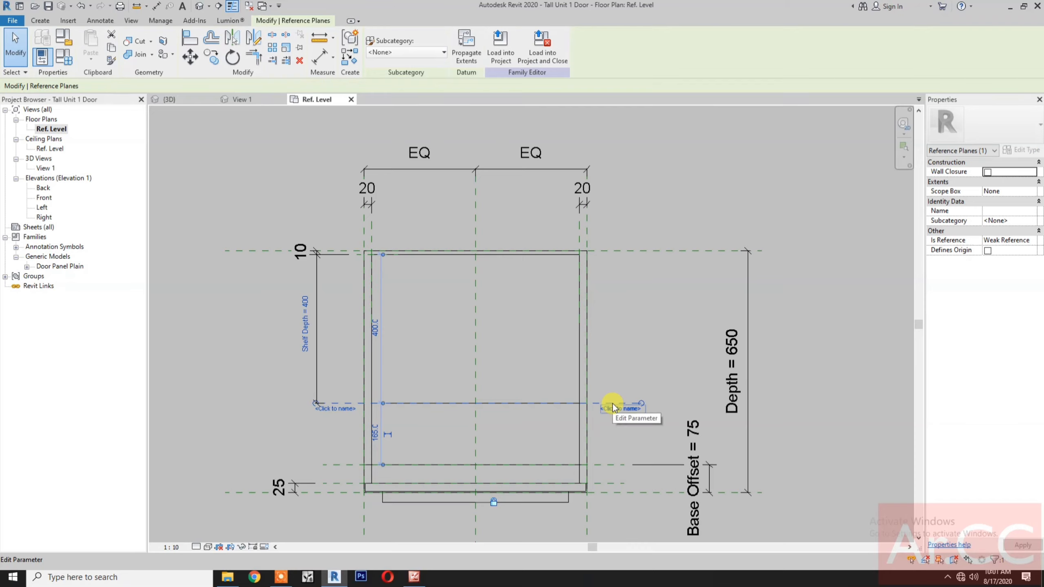
pyautogui.press('Delete')
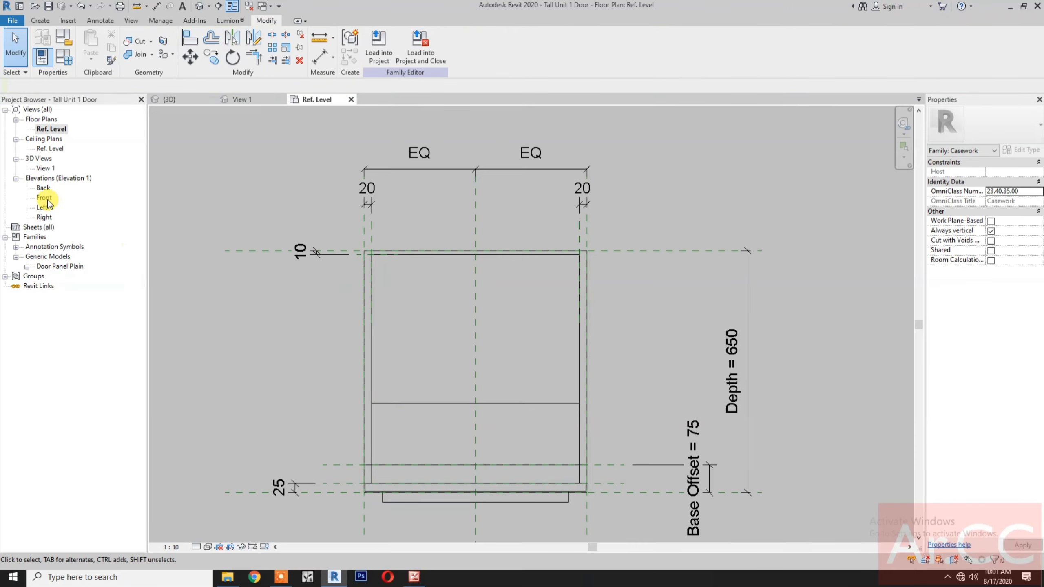
# - In the Front elevation, delete the shelves with their reference planes and the two leftover 720 dimensions beside the cabinet
pyautogui.doubleClick(46, 200)
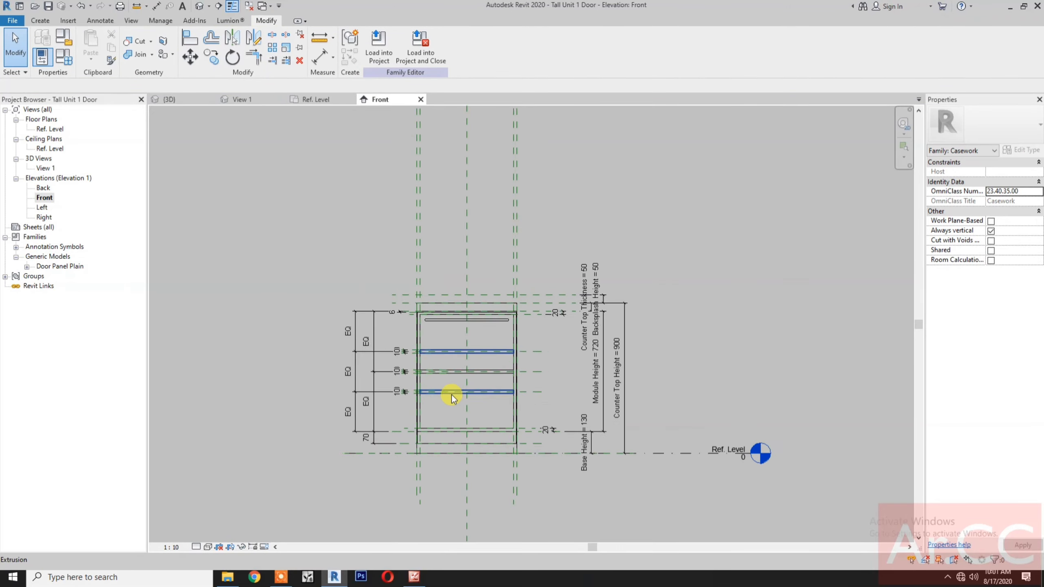
pyautogui.scroll(1, 452, 395)
pyautogui.moveTo(291, 327); pyautogui.dragTo(567, 401)
pyautogui.press('Delete')
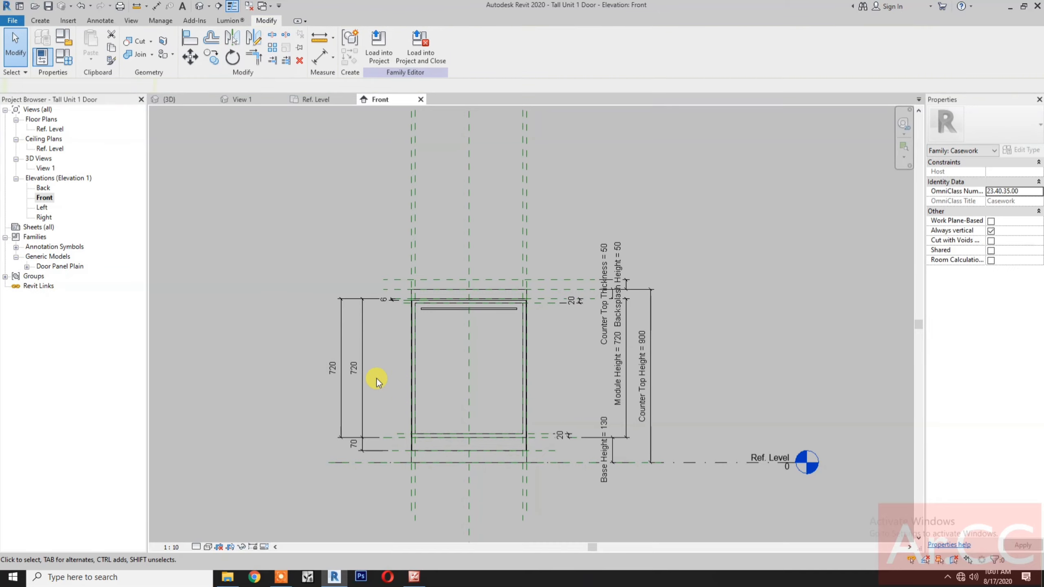
pyautogui.moveTo(377, 382); pyautogui.dragTo(302, 376)
pyautogui.press('Delete')
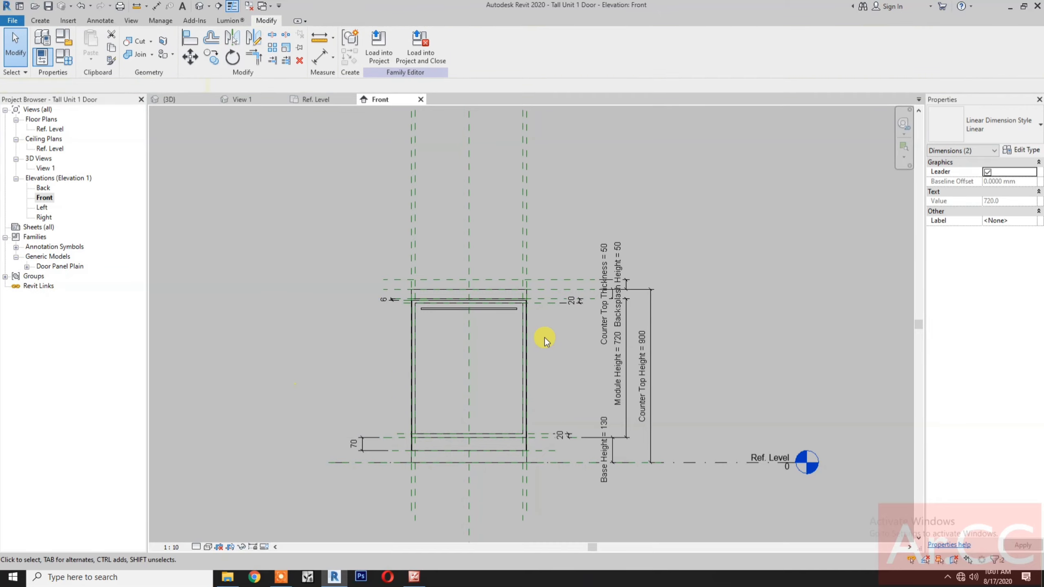
# - Delete the Backsplash Height reference plane above the counter top in the Front elevation
pyautogui.scroll(2, 531, 294)
pyautogui.click(542, 279)
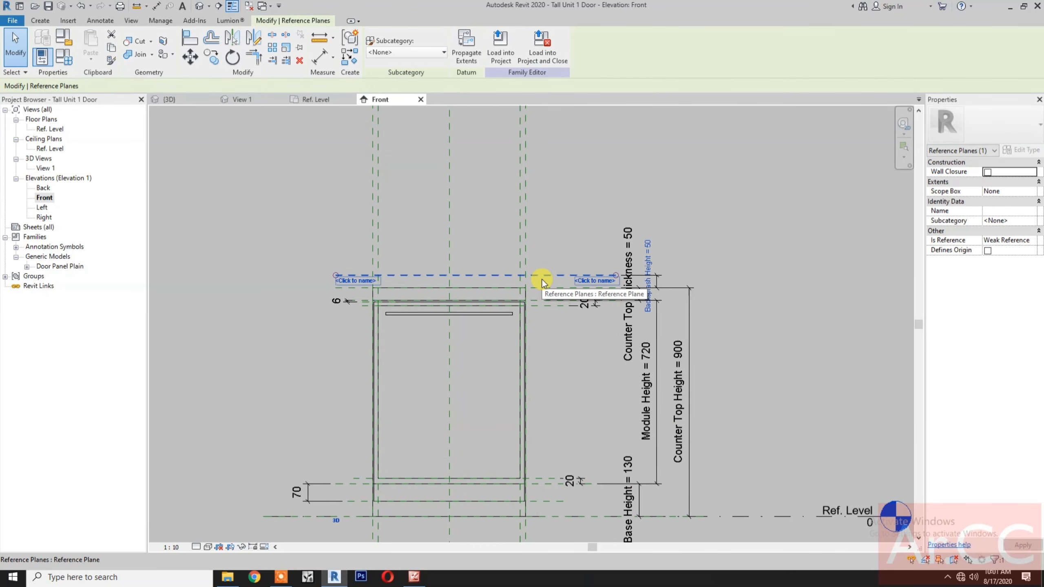
pyautogui.press('Delete')
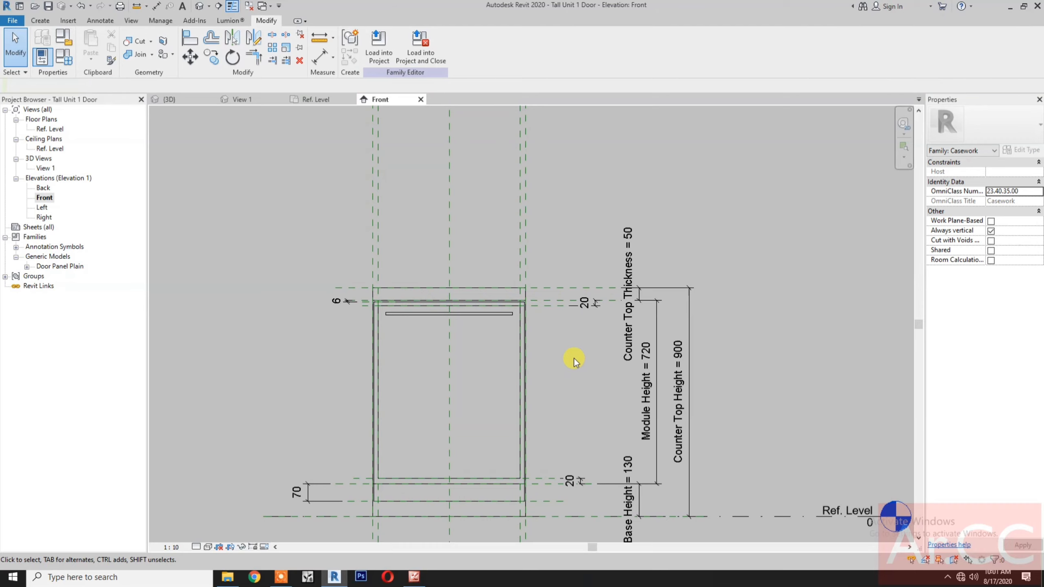
# - Delete the Double Shelves and Single Shelf parameters from the family types
pyautogui.scroll(-1, 550, 384)
pyautogui.moveTo(540, 404); pyautogui.dragTo(632, 355, button='middle')
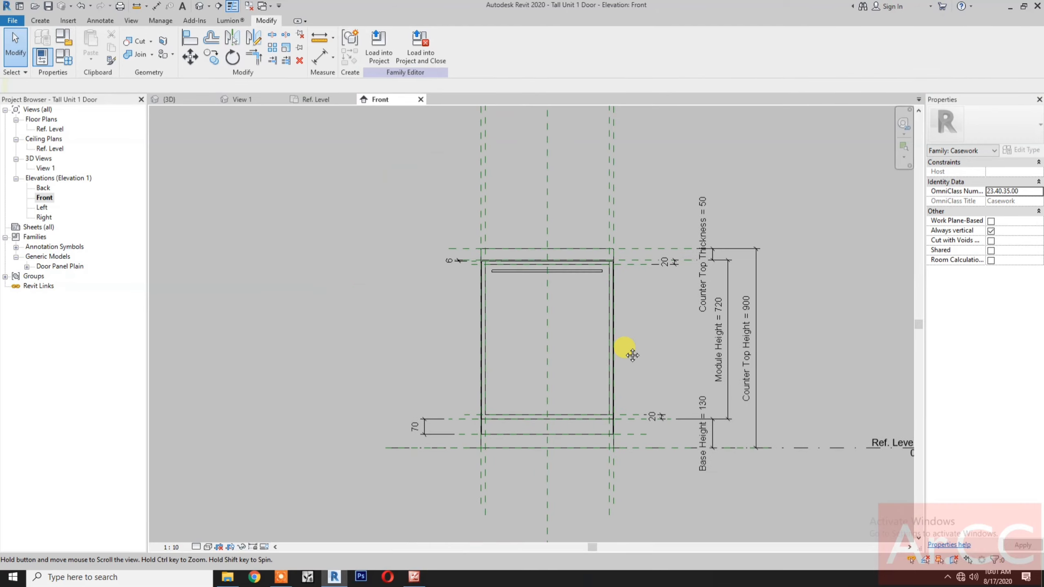
pyautogui.click(64, 58)
pyautogui.moveTo(323, 163); pyautogui.dragTo(240, 159)
pyautogui.scroll(-6, 230, 346)
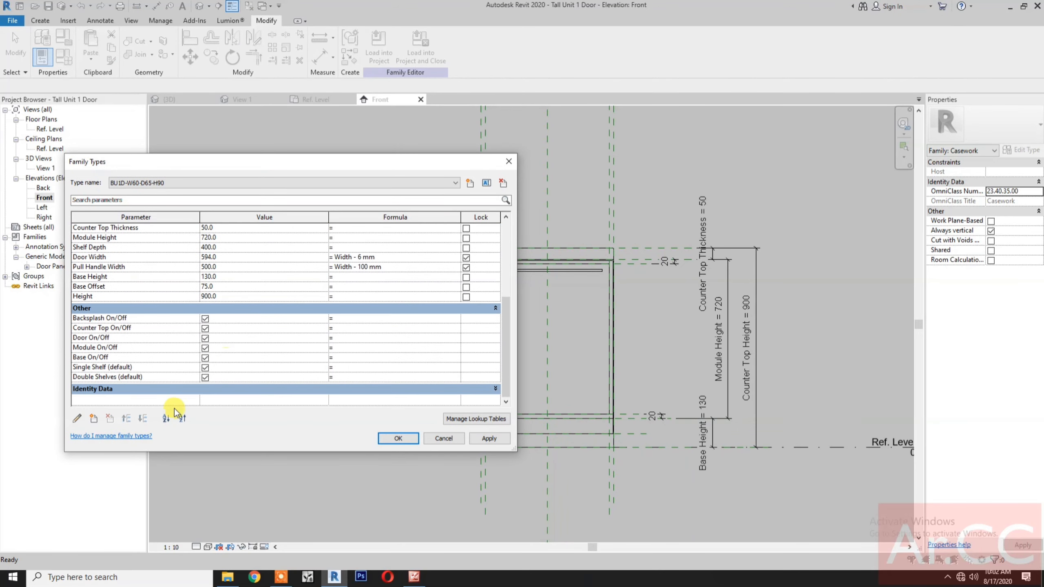
pyautogui.click(105, 377)
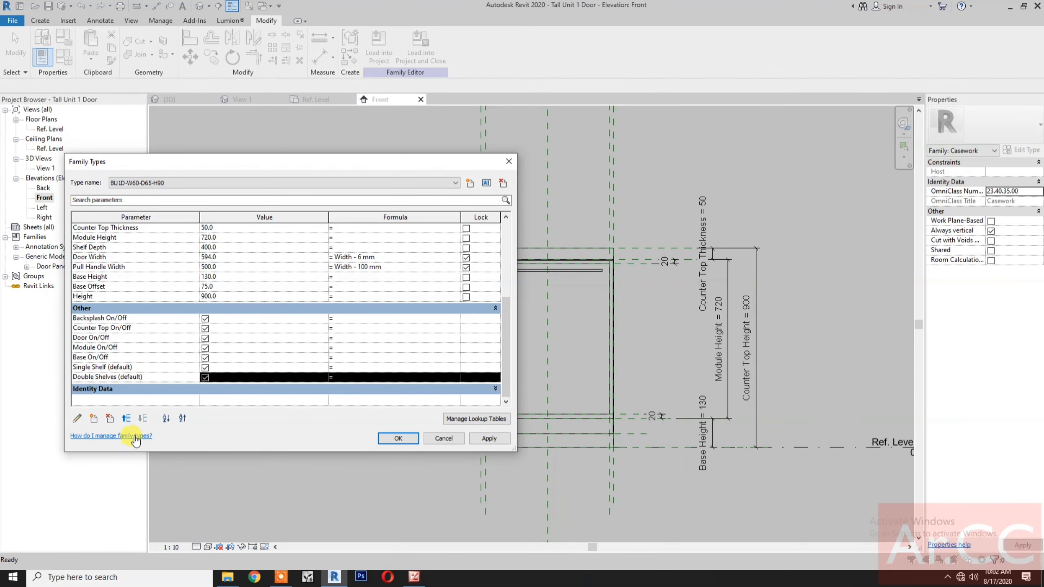
pyautogui.click(109, 418)
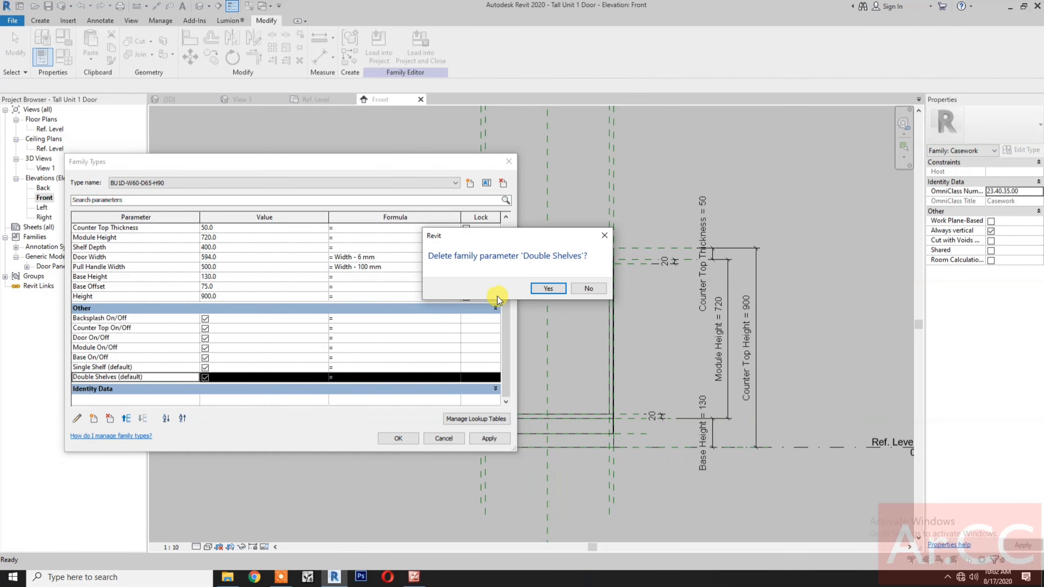
pyautogui.click(548, 289)
pyautogui.click(92, 377)
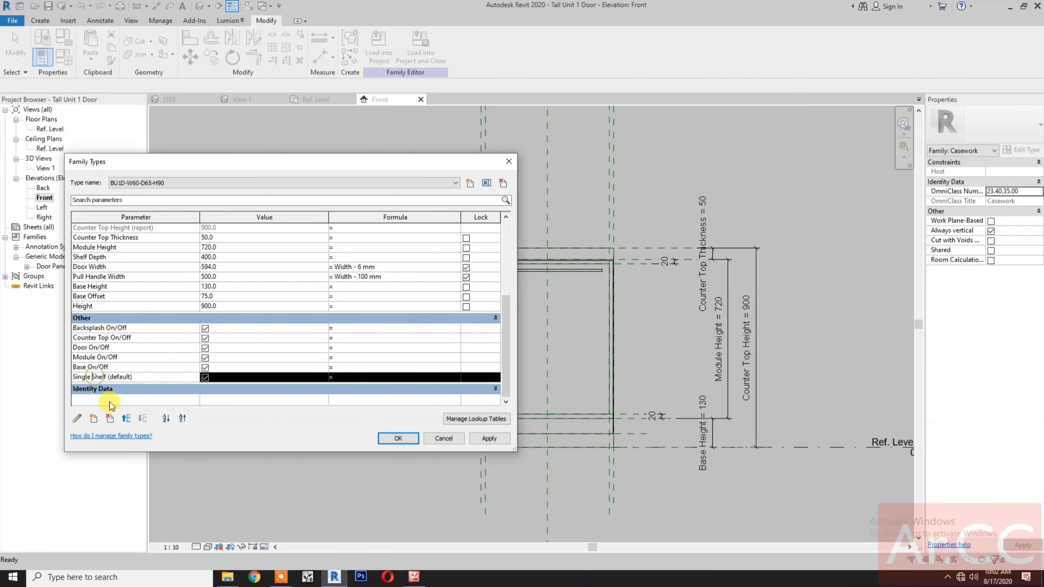
pyautogui.click(109, 419)
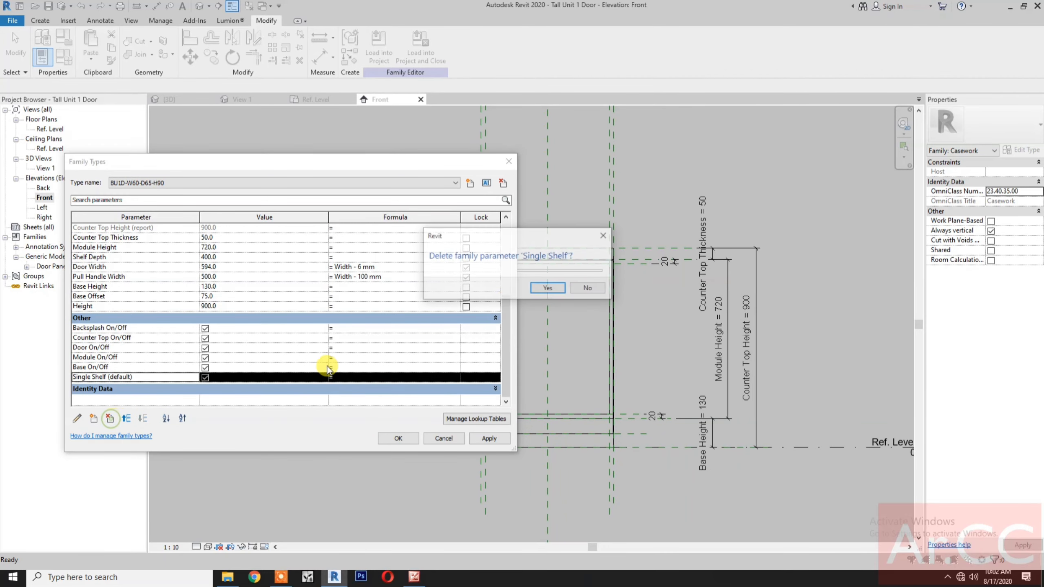
pyautogui.click(548, 289)
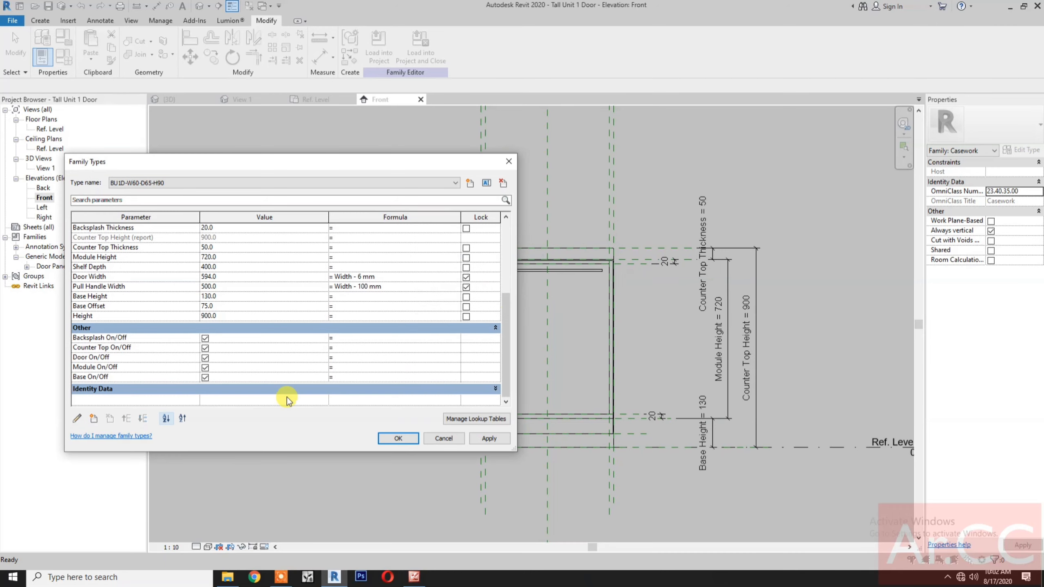
# - Delete the Backsplash On/Off family parameter
pyautogui.click(135, 338)
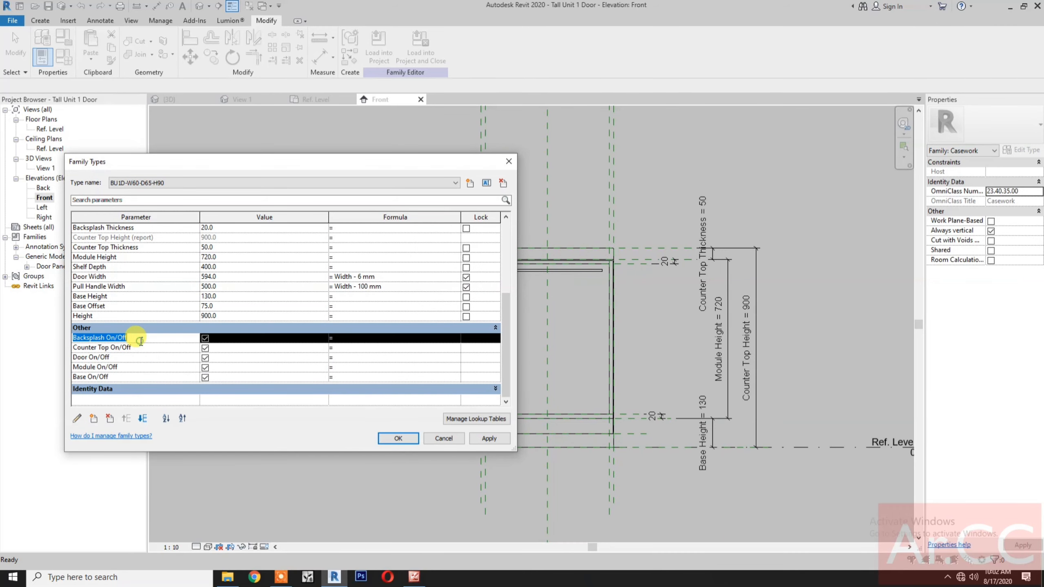
pyautogui.click(110, 419)
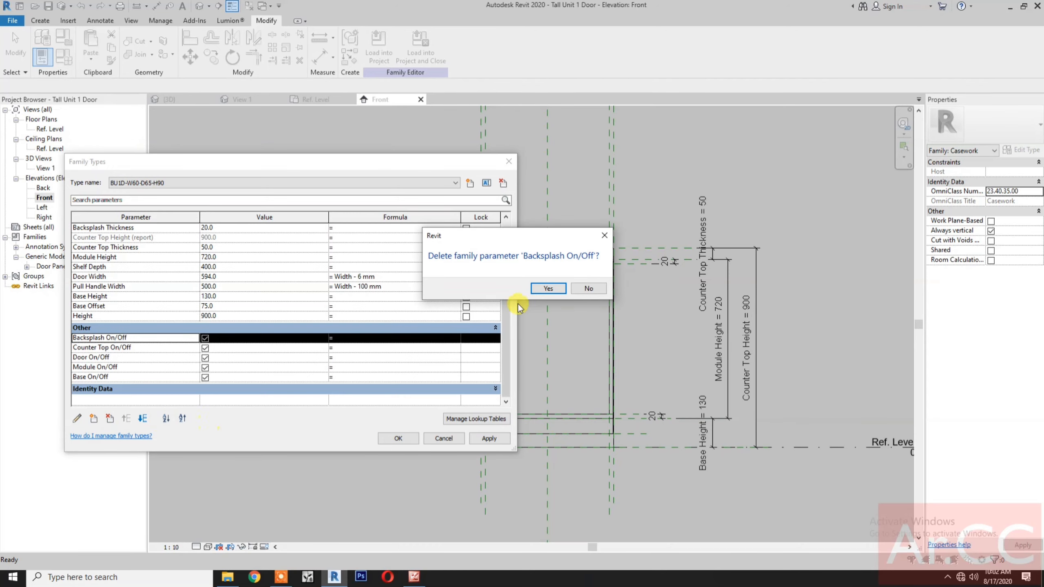
pyautogui.click(546, 289)
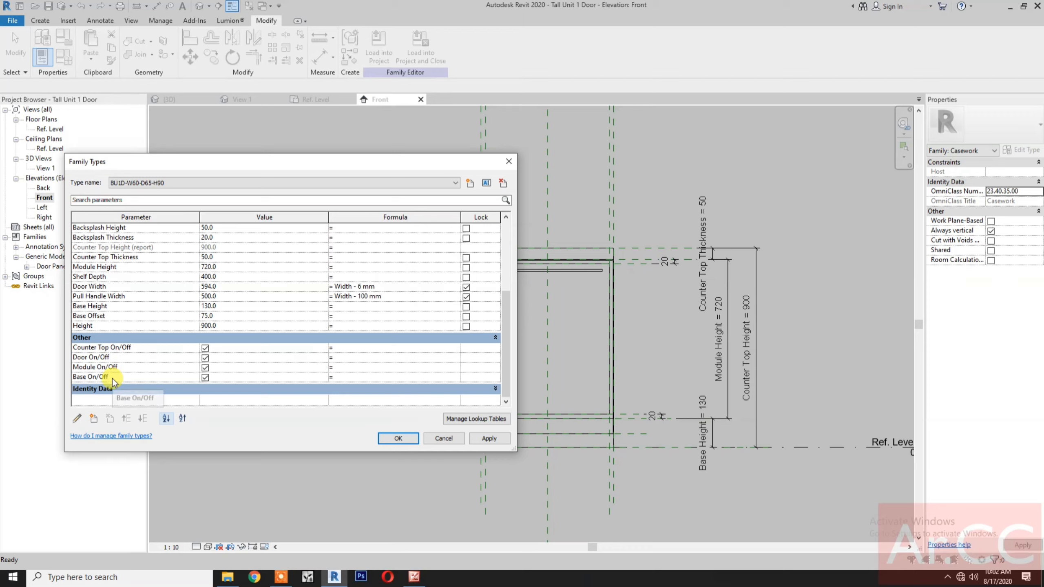
# - Rename the Counter Top On/Off family parameter to Top Trim On/Off
pyautogui.click(122, 348)
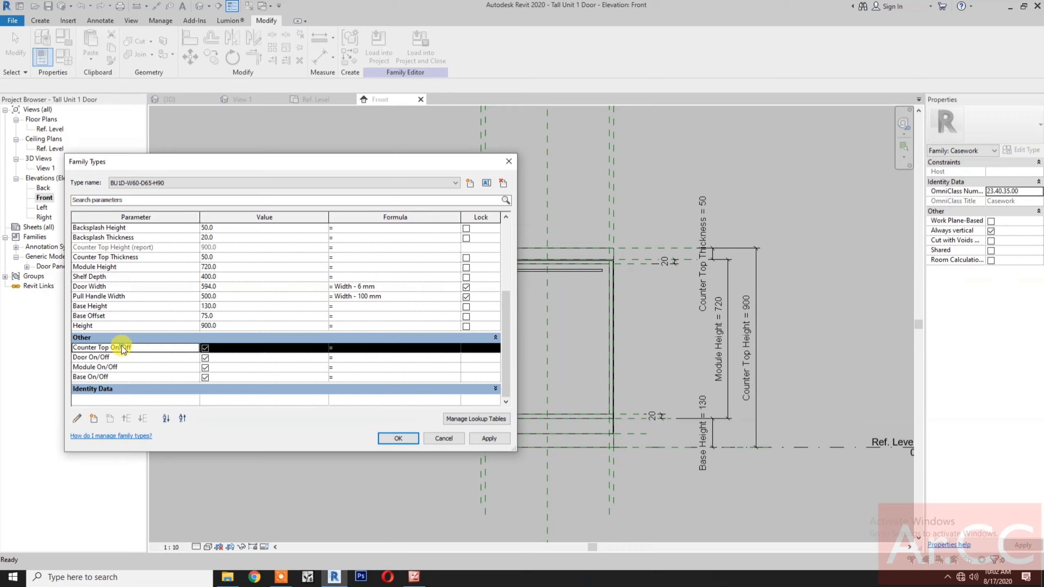
pyautogui.click(77, 419)
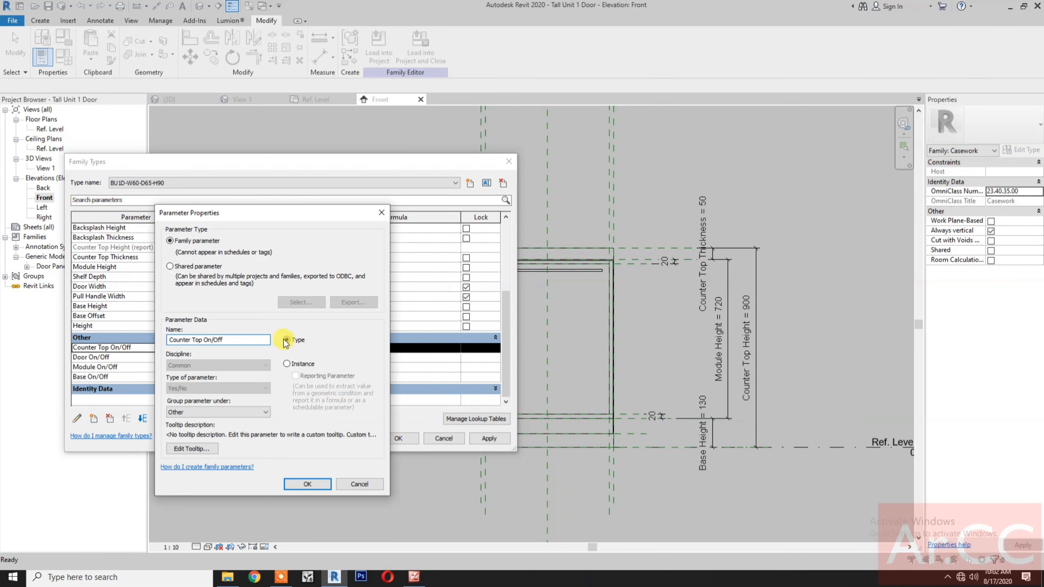
pyautogui.click(195, 340)
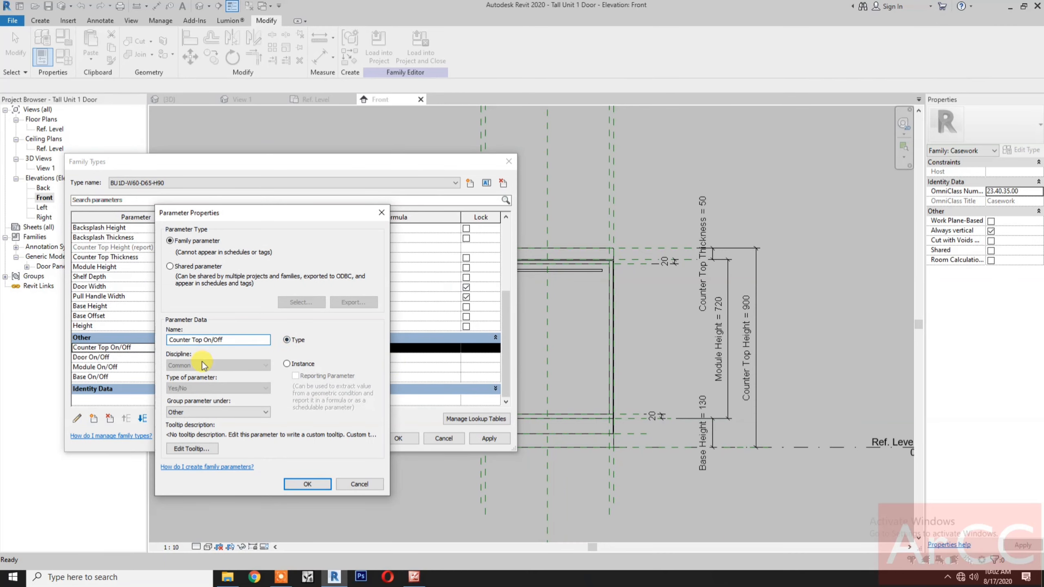
pyautogui.press('BackSpace')
pyautogui.press('BackSpace')
pyautogui.press('BackSpace')
pyautogui.press('BackSpace')
pyautogui.press('BackSpace')
pyautogui.press('BackSpace')
pyautogui.press('BackSpace')
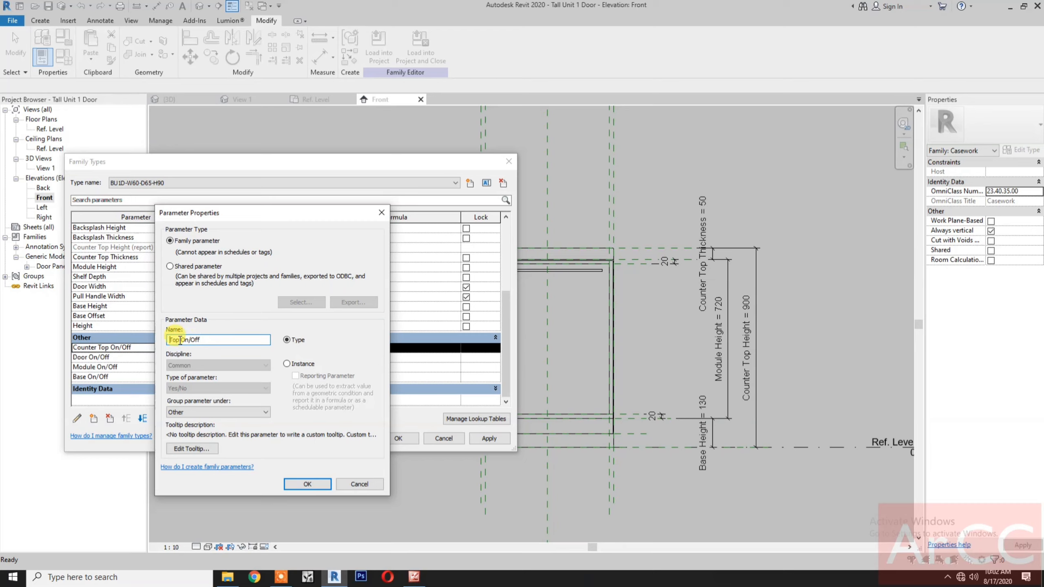
pyautogui.click(181, 339)
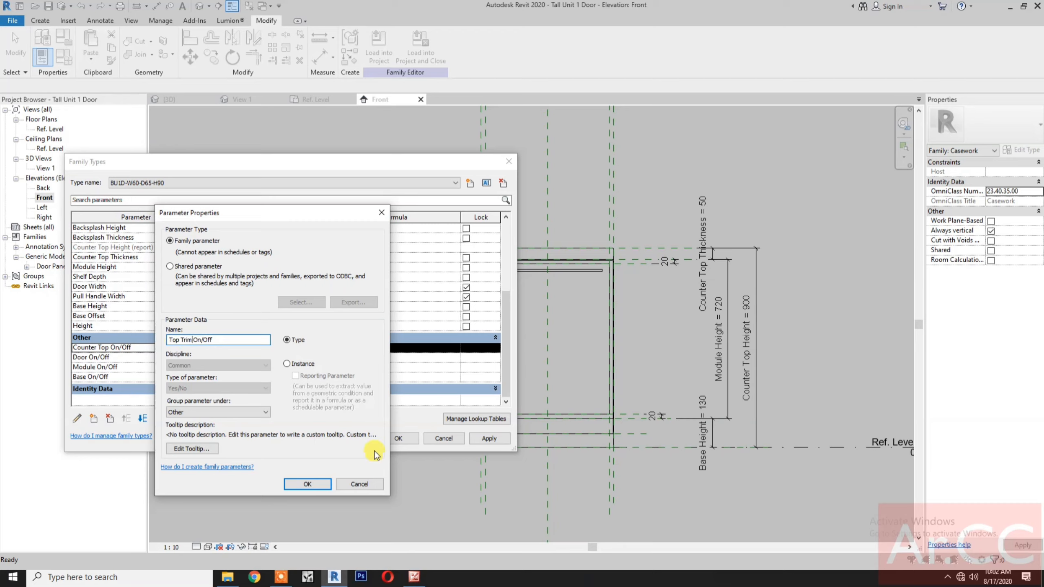
pyautogui.click(307, 484)
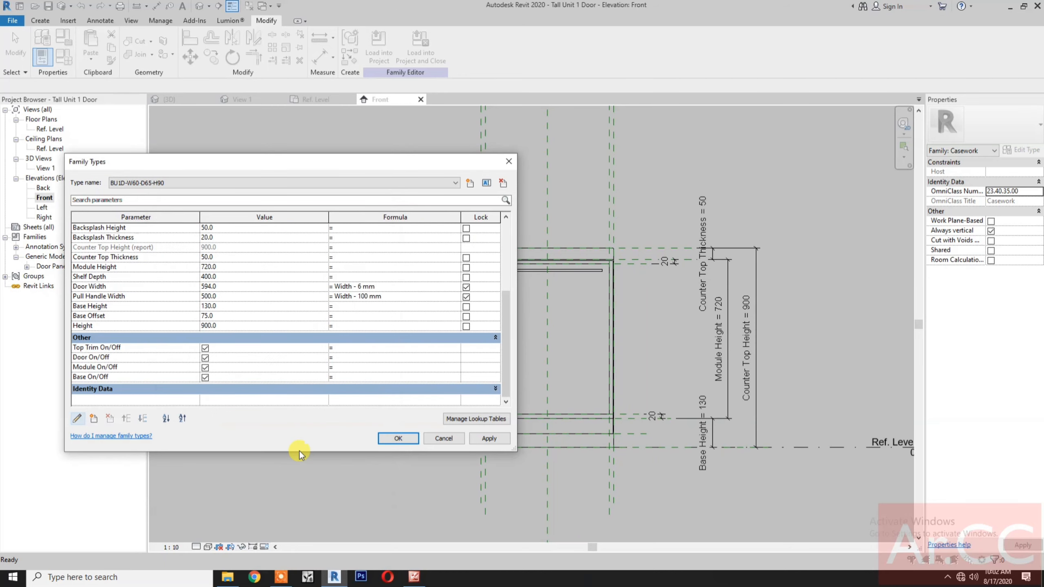
# - Delete the Backsplash Finish parameter from the Materials and Finishes group
pyautogui.scroll(1, 238, 380)
pyautogui.scroll(4, 238, 380)
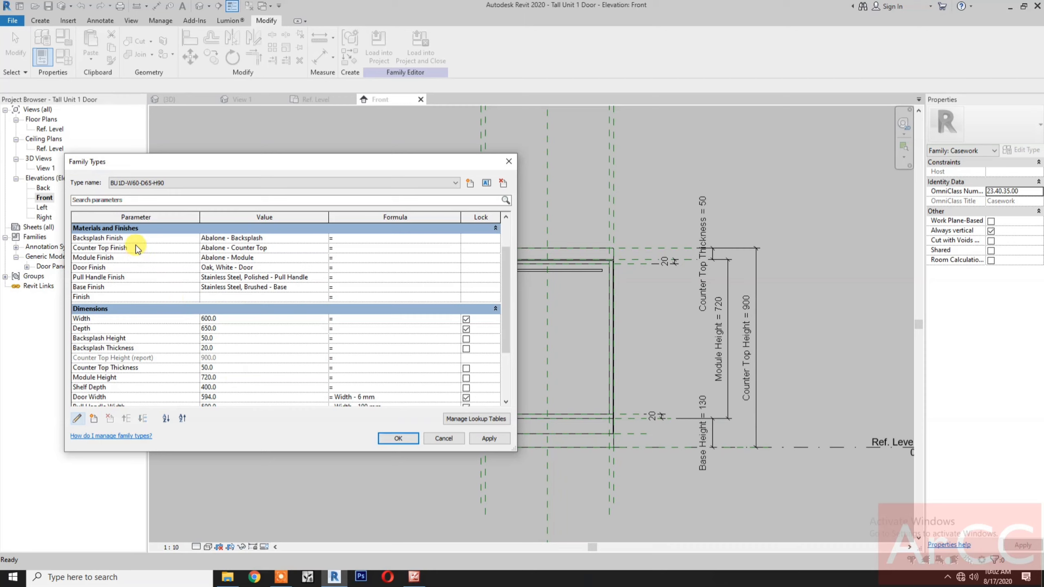
pyautogui.click(136, 240)
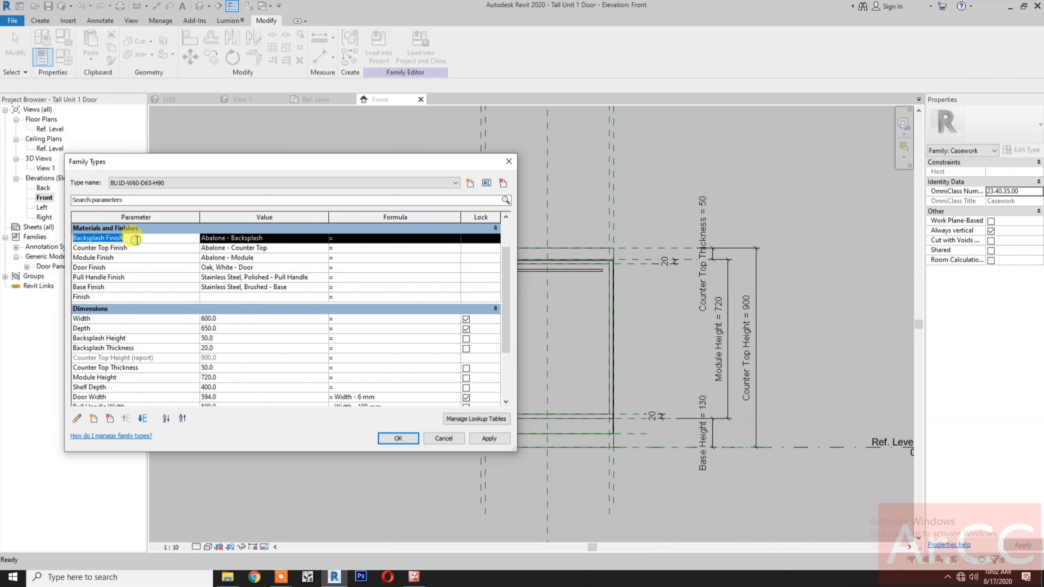
pyautogui.click(110, 420)
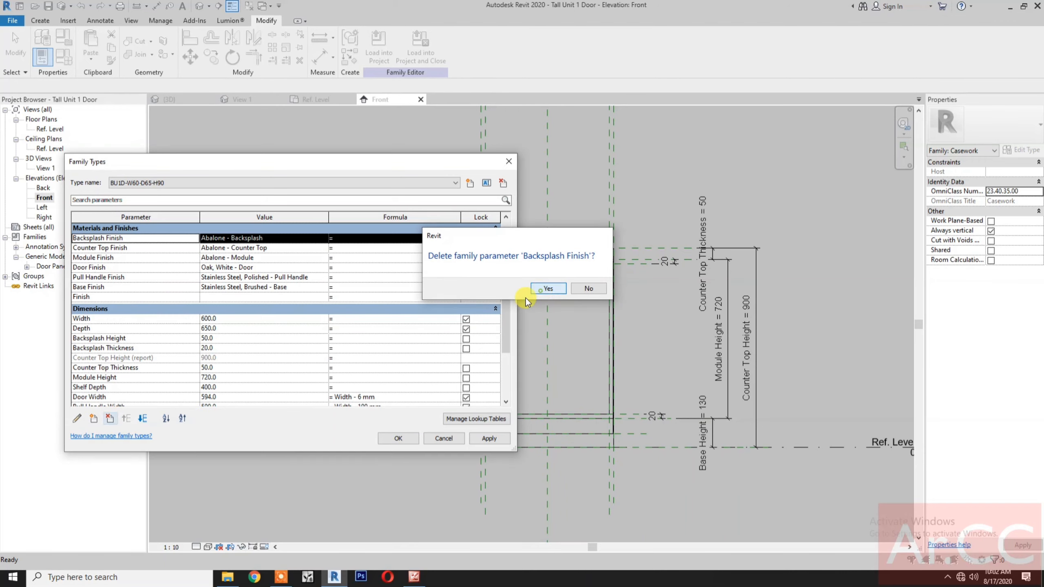
pyautogui.click(543, 291)
# - Rename the Counter Top Finish material parameter to Top Trim Finish
pyautogui.click(125, 241)
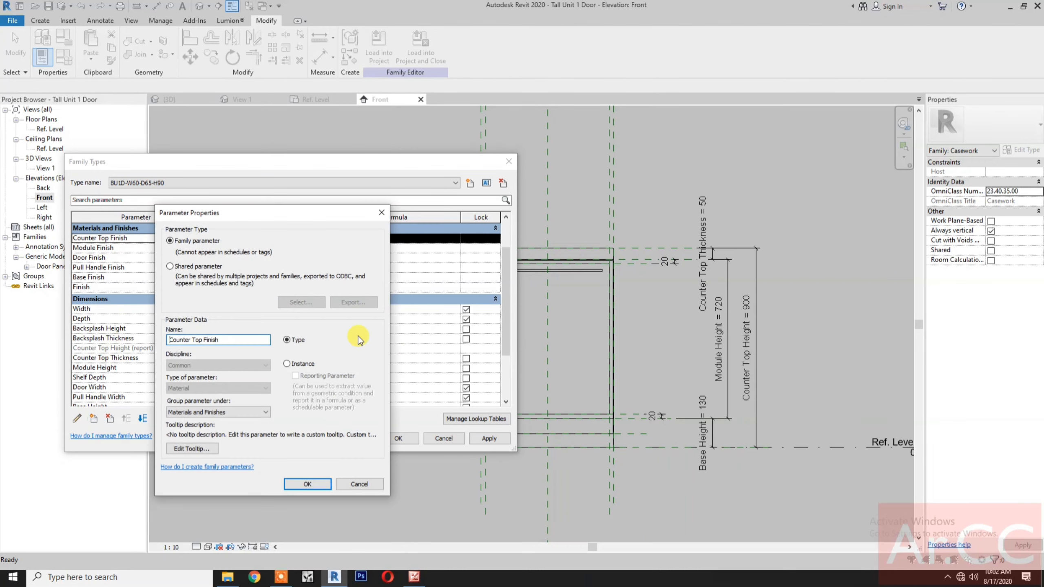
pyautogui.click(193, 339)
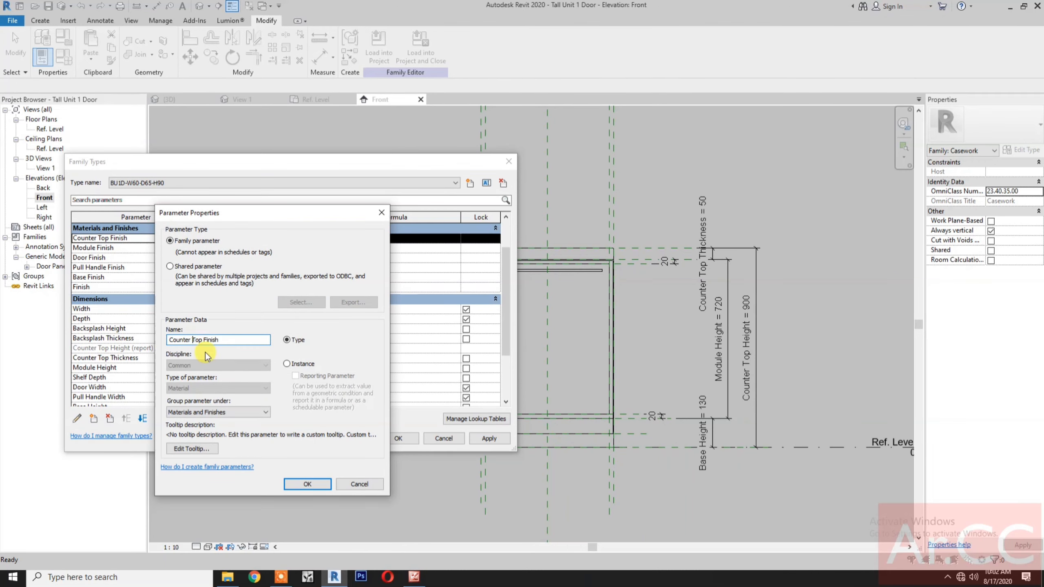
pyautogui.press('BackSpace')
pyautogui.press('BackSpace')
pyautogui.press('BackSpace')
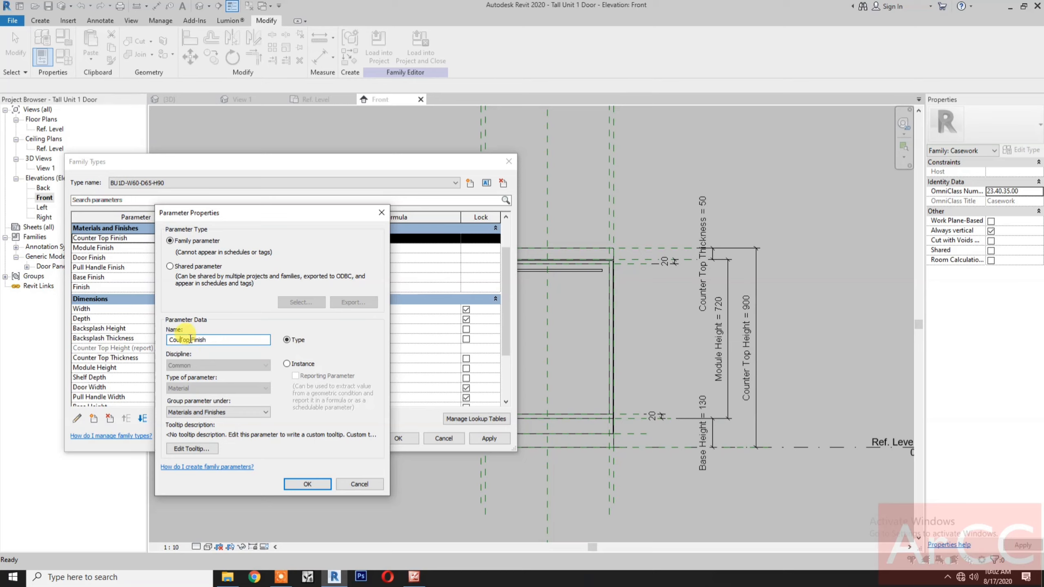
pyautogui.click(180, 338)
pyautogui.write('Trim')
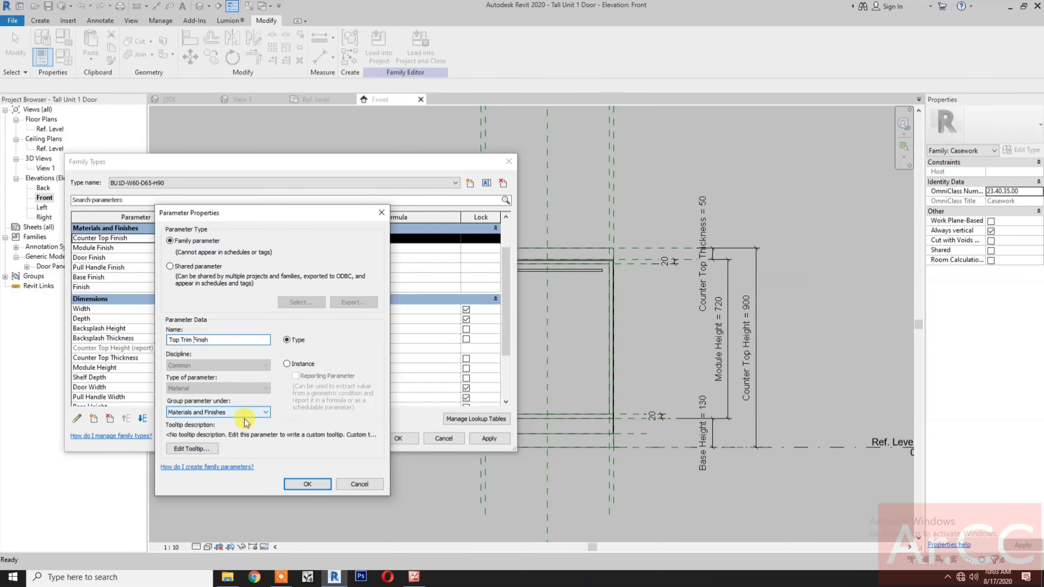
pyautogui.click(308, 484)
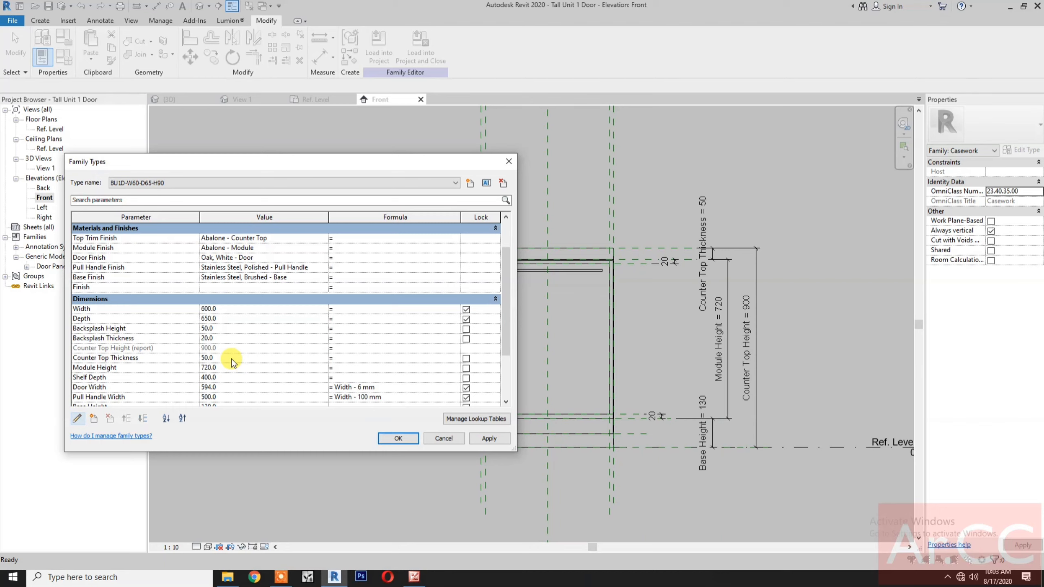
# - Delete the Shelf Depth parameter from the Dimensions group
pyautogui.scroll(-1, 233, 362)
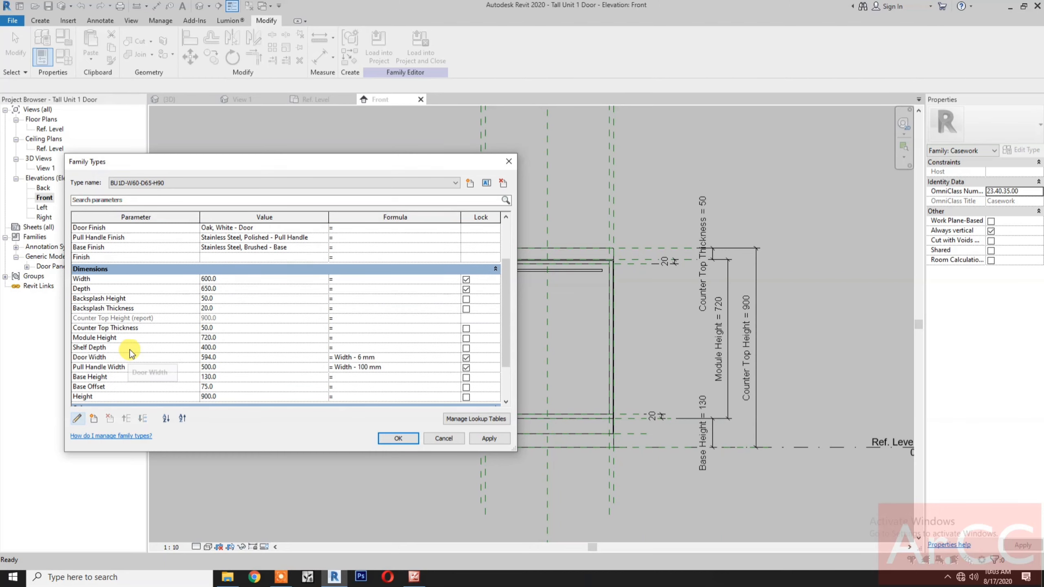
pyautogui.click(123, 348)
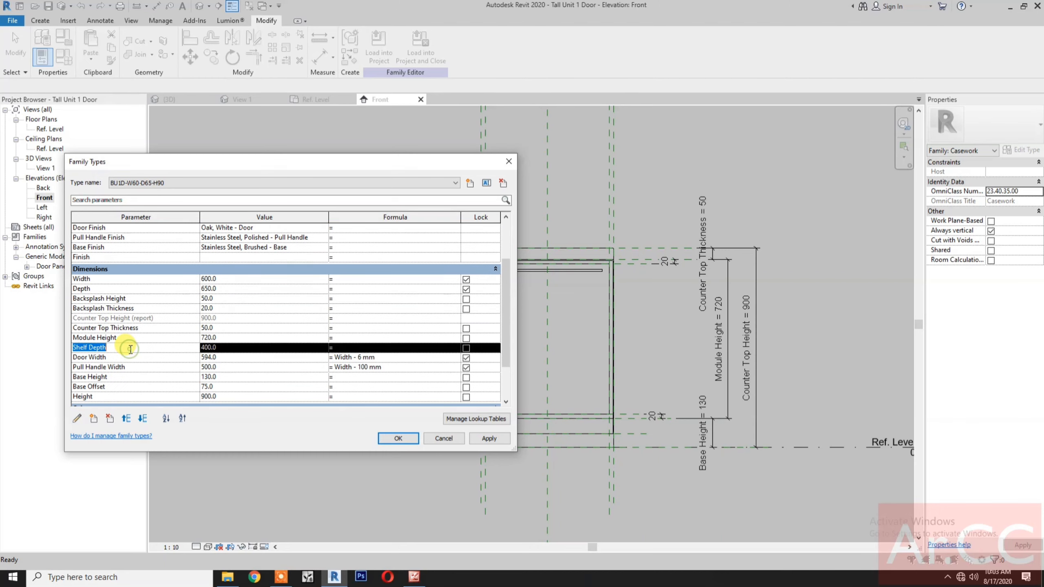
pyautogui.click(109, 421)
pyautogui.click(546, 287)
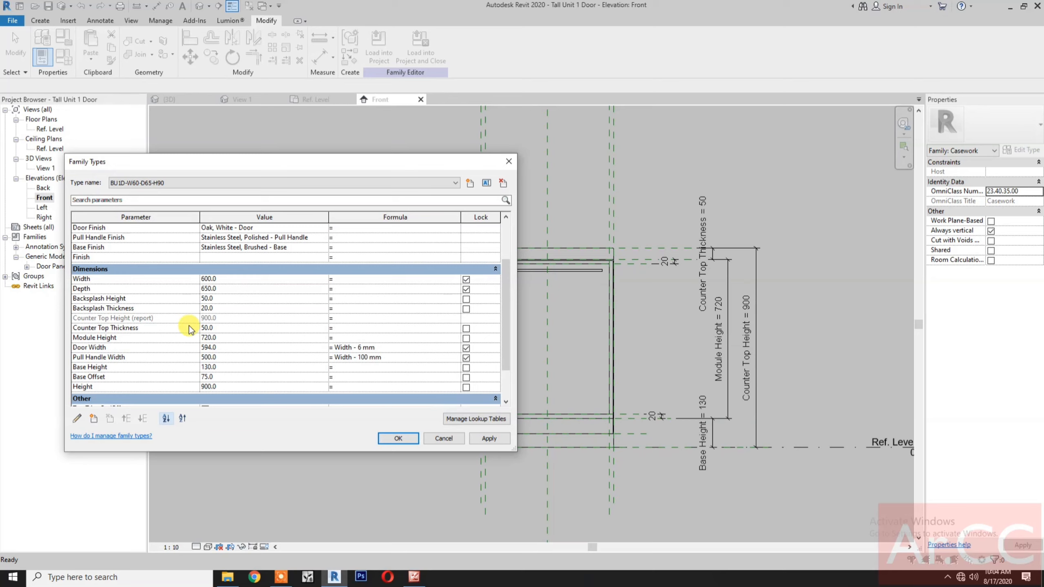
# - Delete the Backsplash Height and Backsplash Thickness parameters from the family types
pyautogui.click(128, 299)
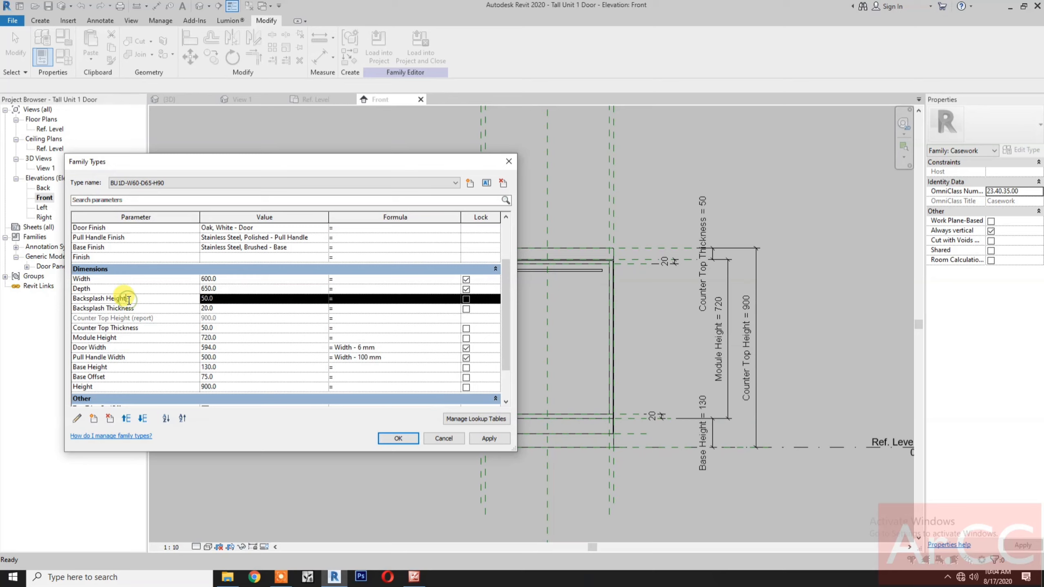
pyautogui.click(108, 420)
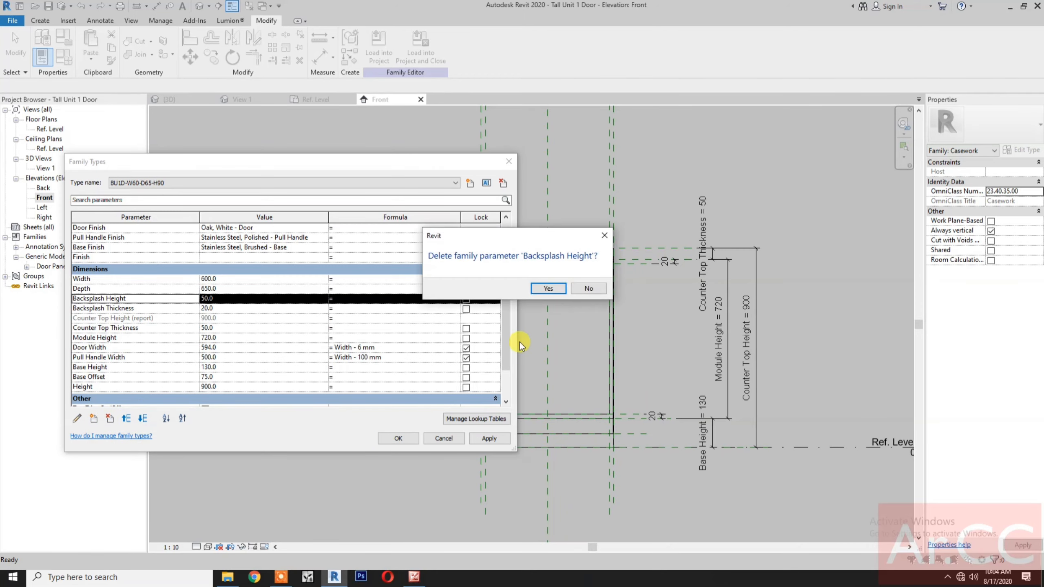
pyautogui.click(547, 288)
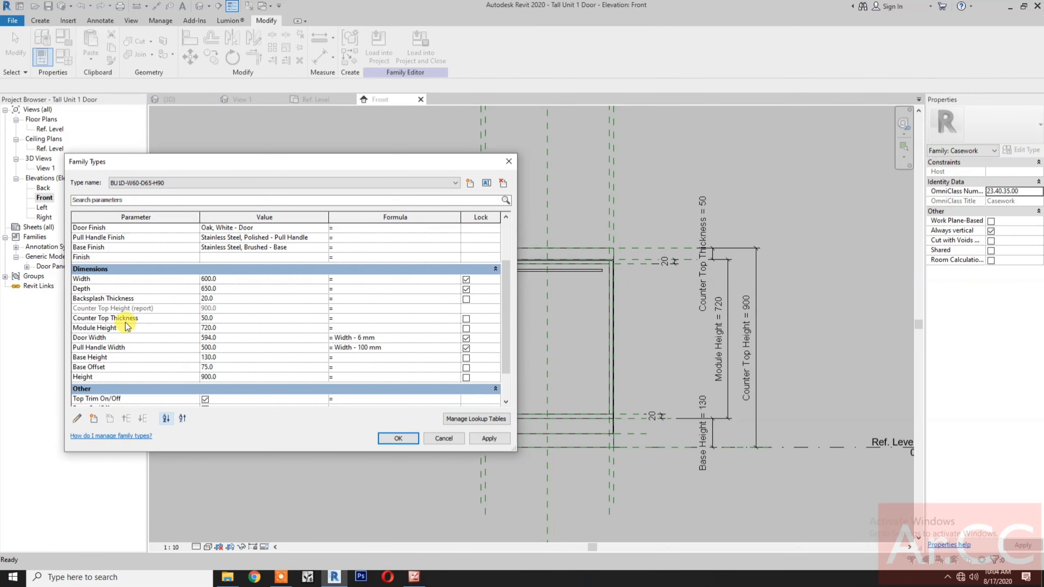
pyautogui.click(121, 298)
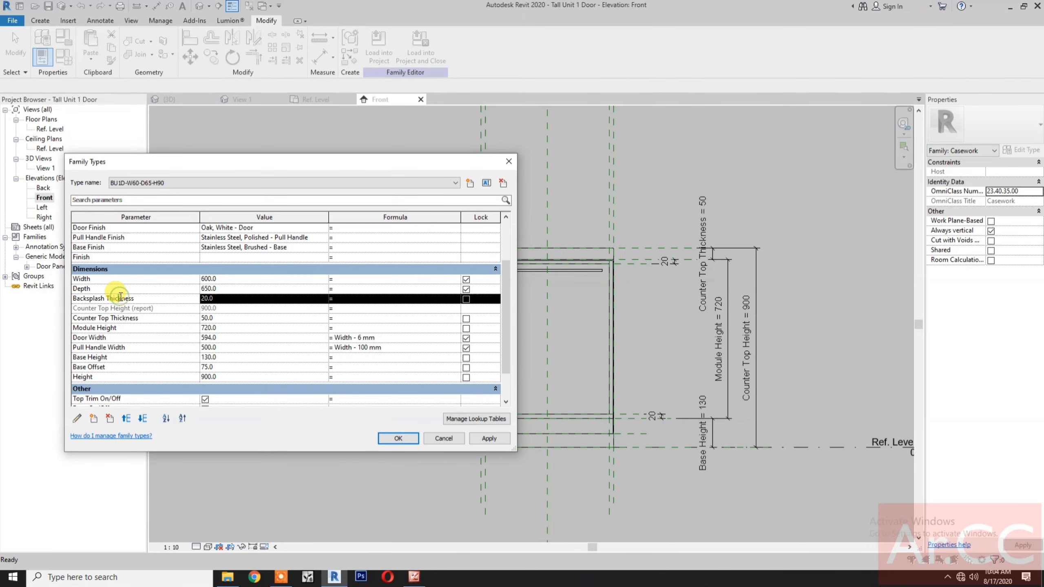
pyautogui.click(109, 420)
pyautogui.click(543, 294)
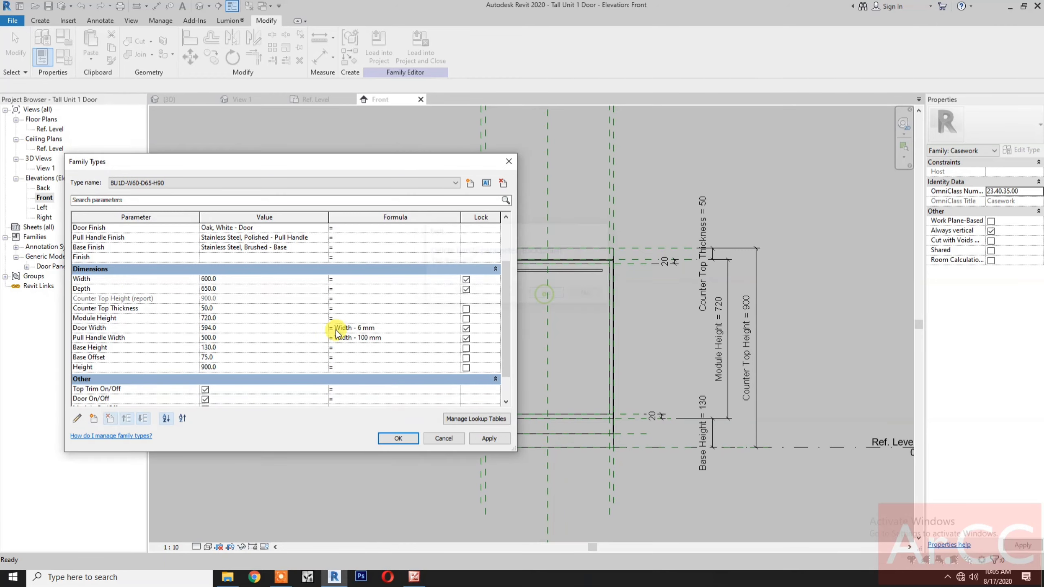
# - Delete the Counter Top Height reporting parameter from the Dimensions group
pyautogui.click(116, 299)
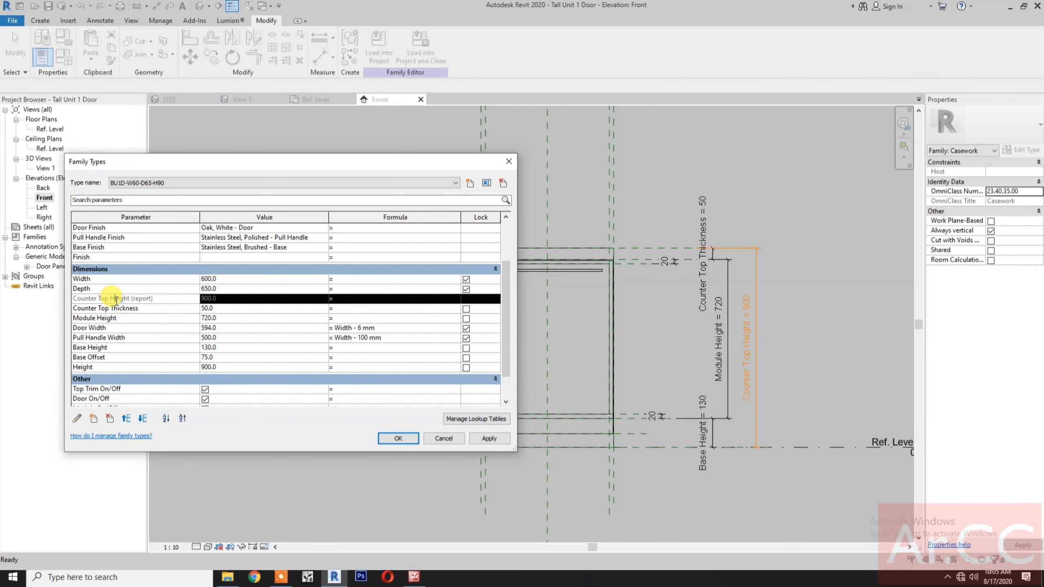
pyautogui.click(110, 420)
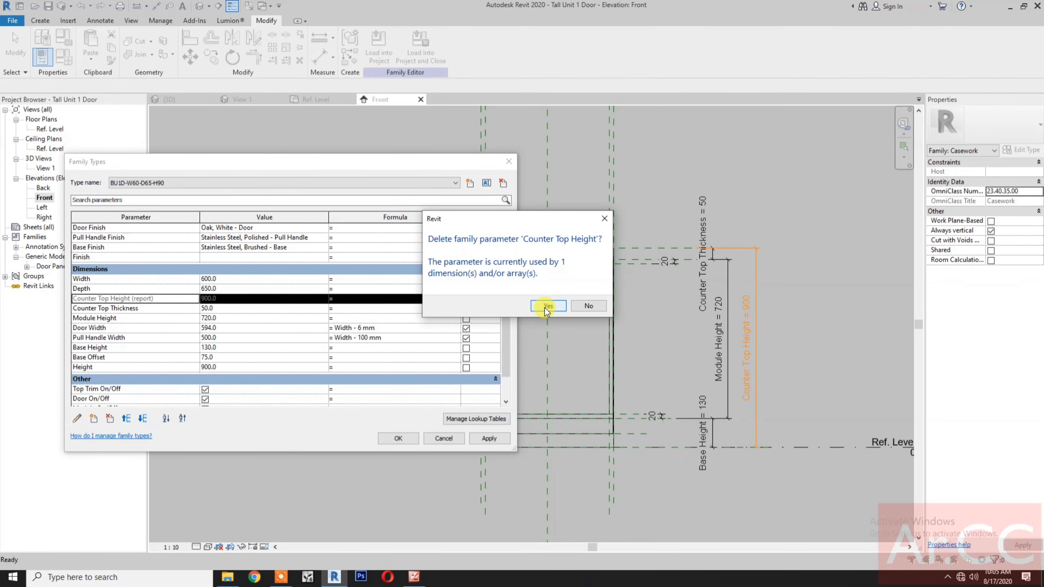
pyautogui.click(547, 307)
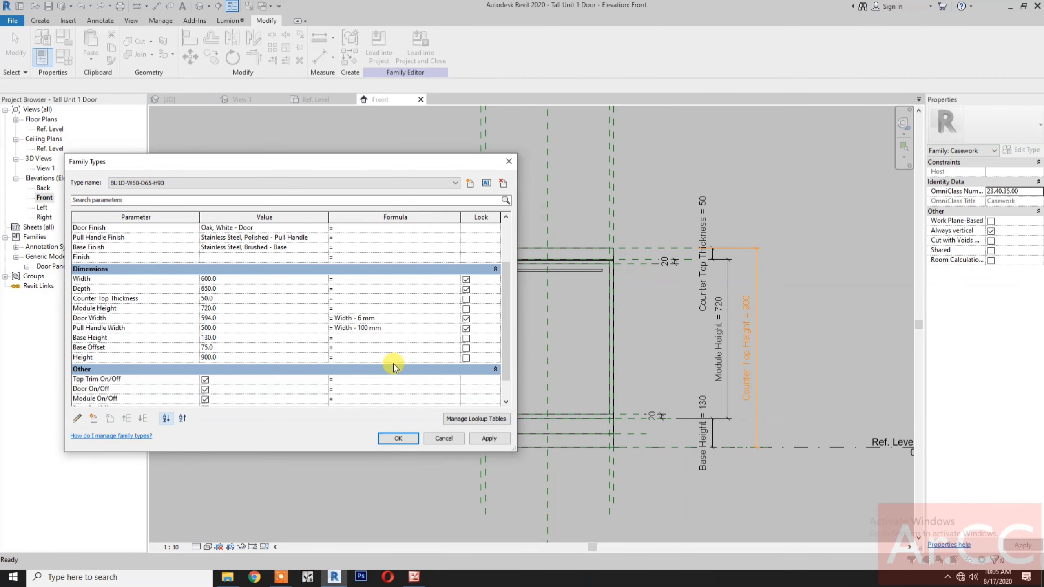
# - Rename the Counter Top Thickness dimension parameter to Top Trim Height
pyautogui.click(115, 299)
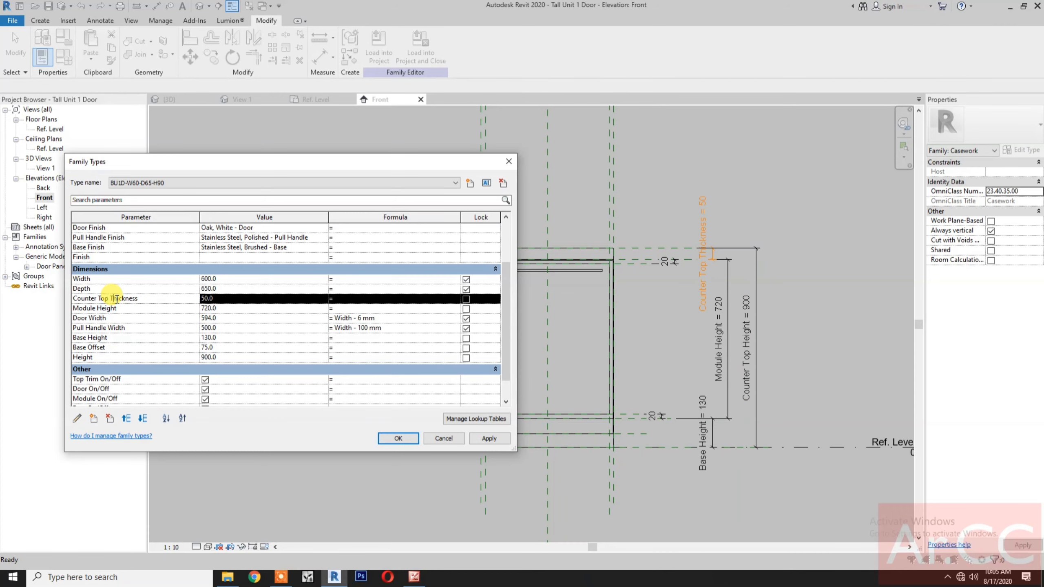
pyautogui.click(77, 419)
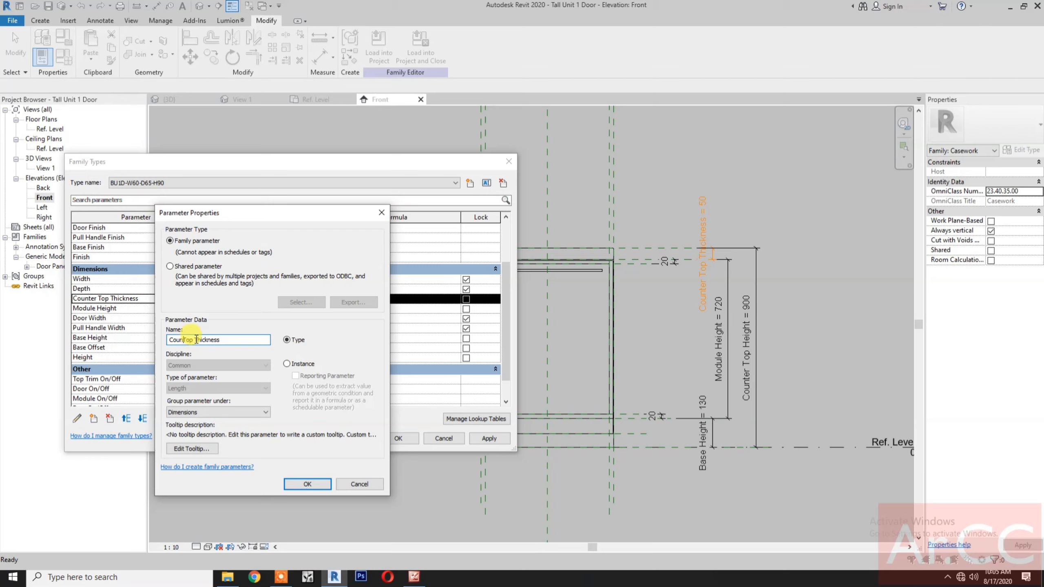
pyautogui.press('BackSpace')
pyautogui.press('BackSpace')
pyautogui.press('BackSpace')
pyautogui.press('BackSpace')
pyautogui.click(181, 341)
pyautogui.write('Top Trim Height')
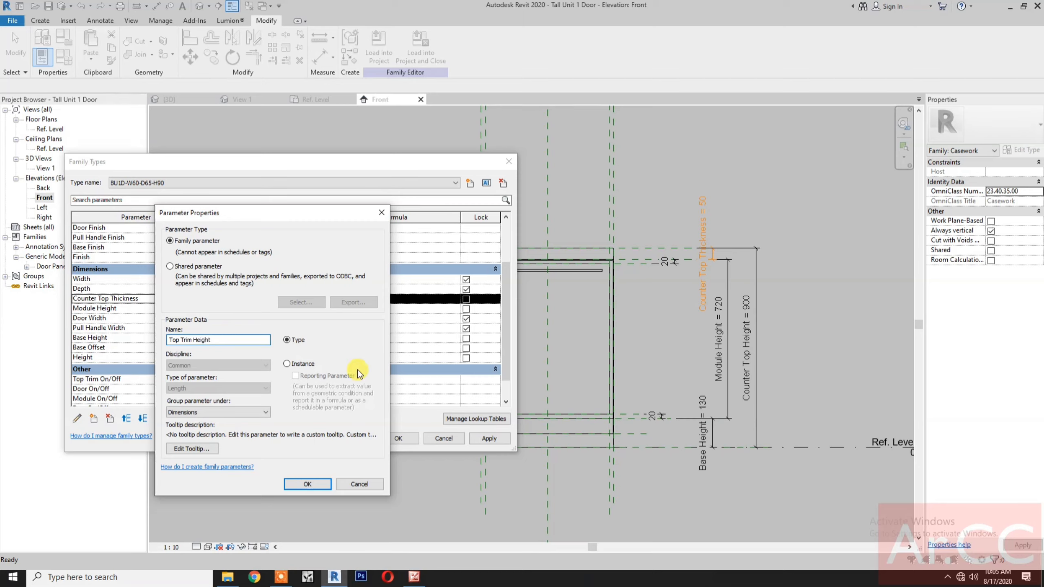
pyautogui.click(297, 489)
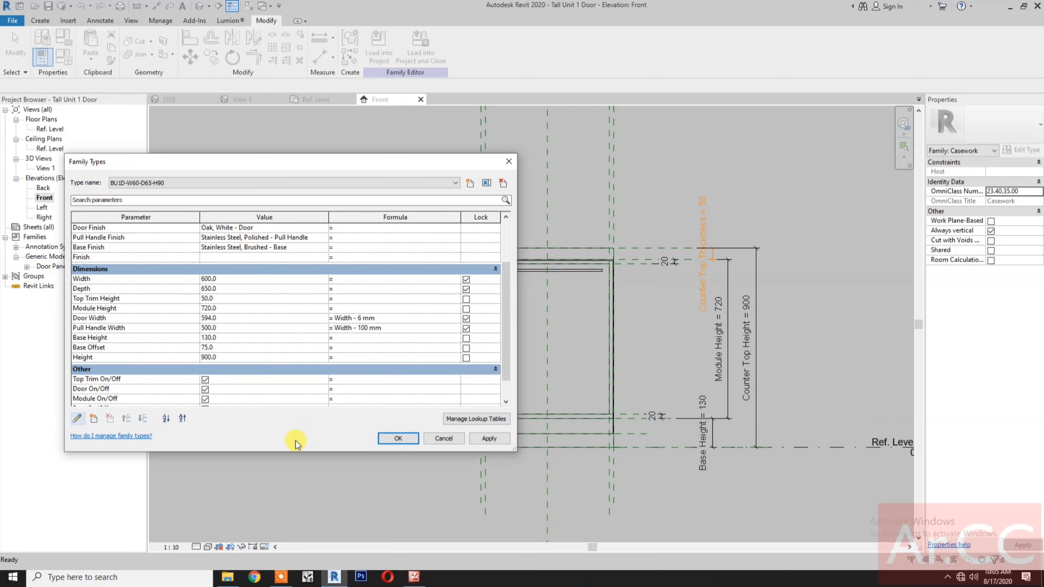
# - Rename the Module Height parameter to Base Module Height and accept the family type changes
pyautogui.click(135, 309)
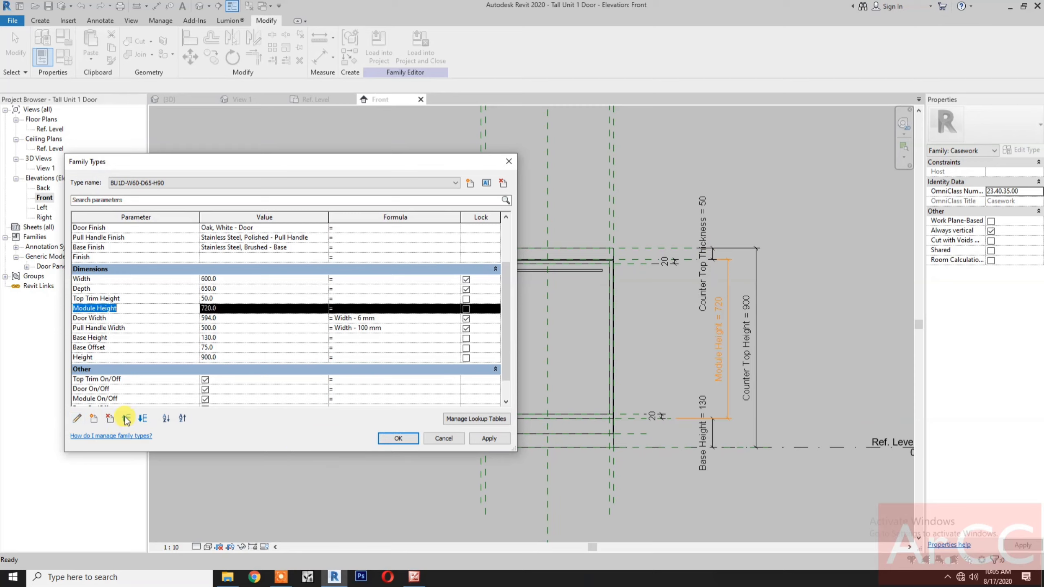
pyautogui.click(77, 419)
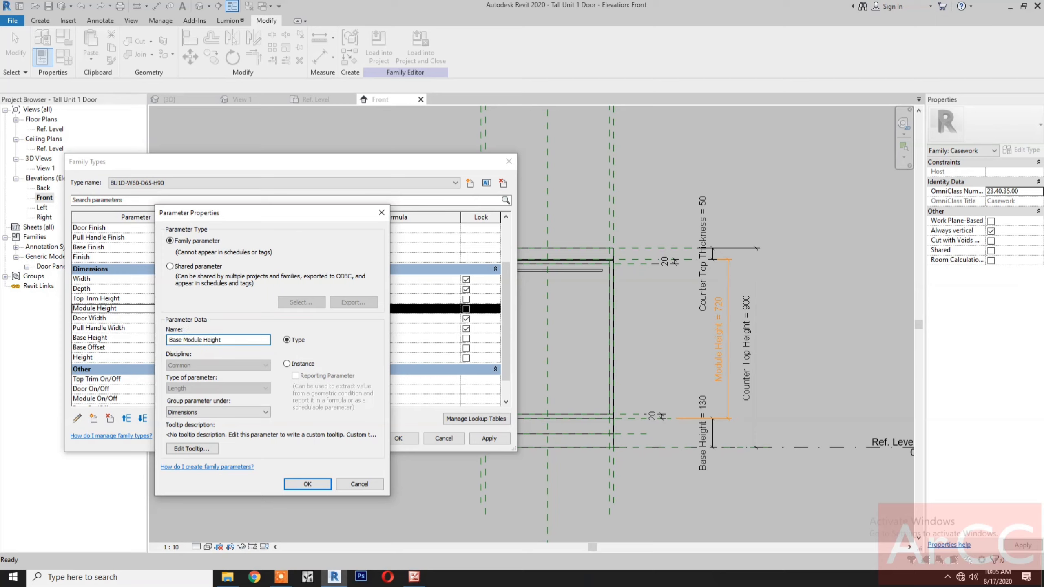
pyautogui.click(307, 484)
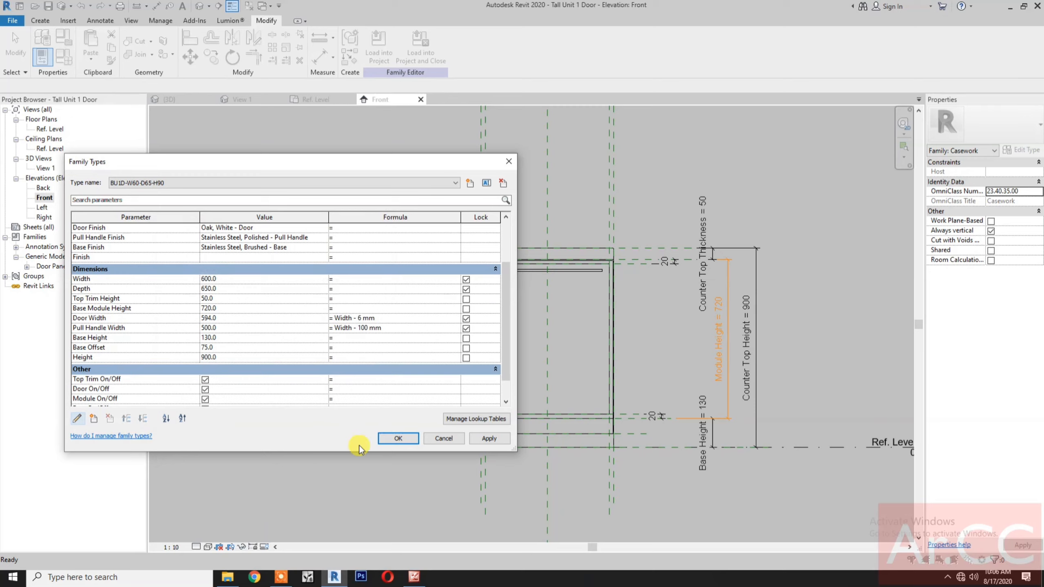
pyautogui.click(390, 438)
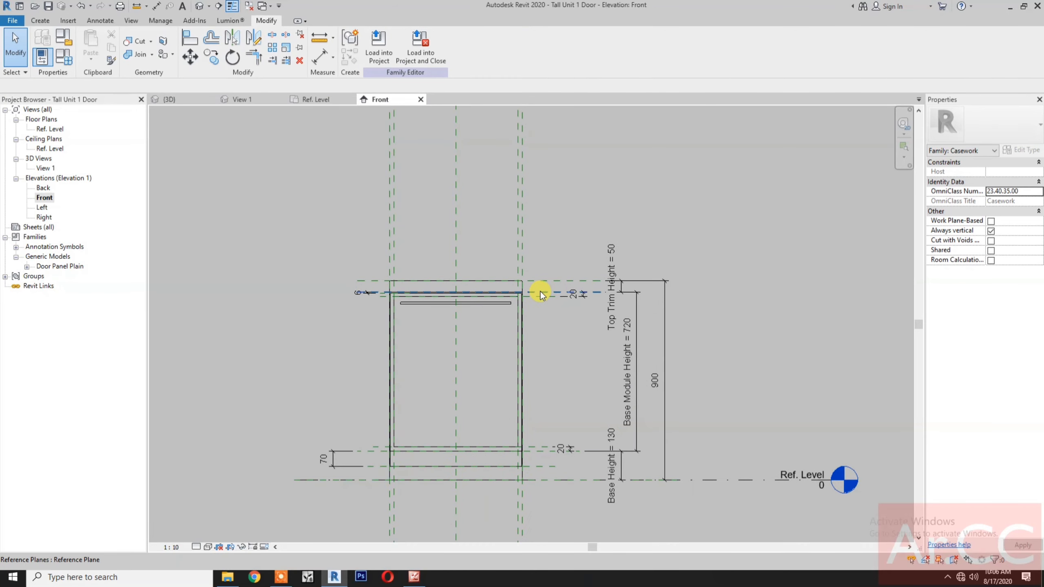
# - Copy the reference plane at the top of the base module 1200 mm straight up
pyautogui.scroll(2, 540, 291)
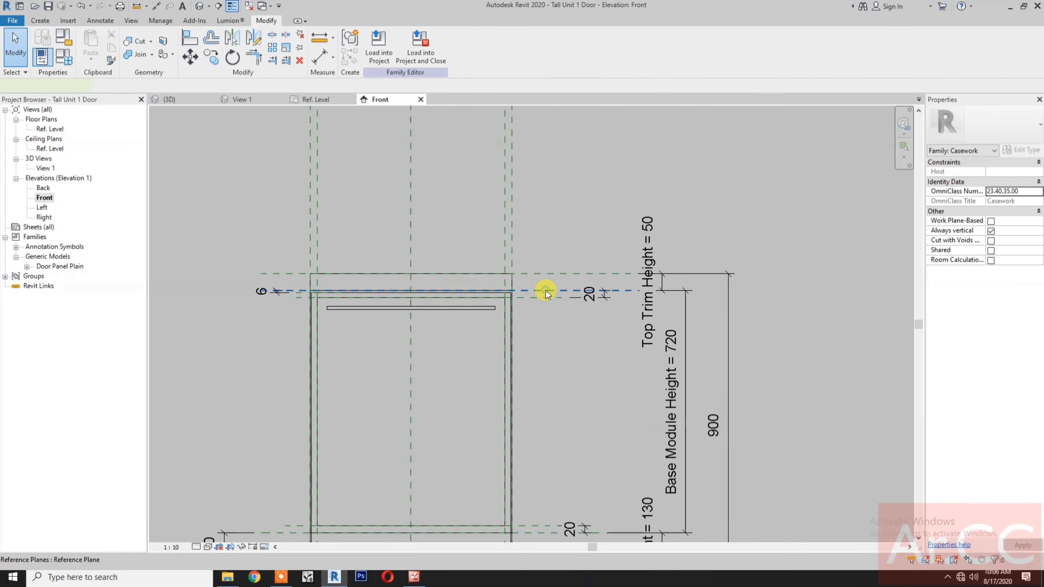
pyautogui.click(545, 291)
pyautogui.scroll(-2, 546, 291)
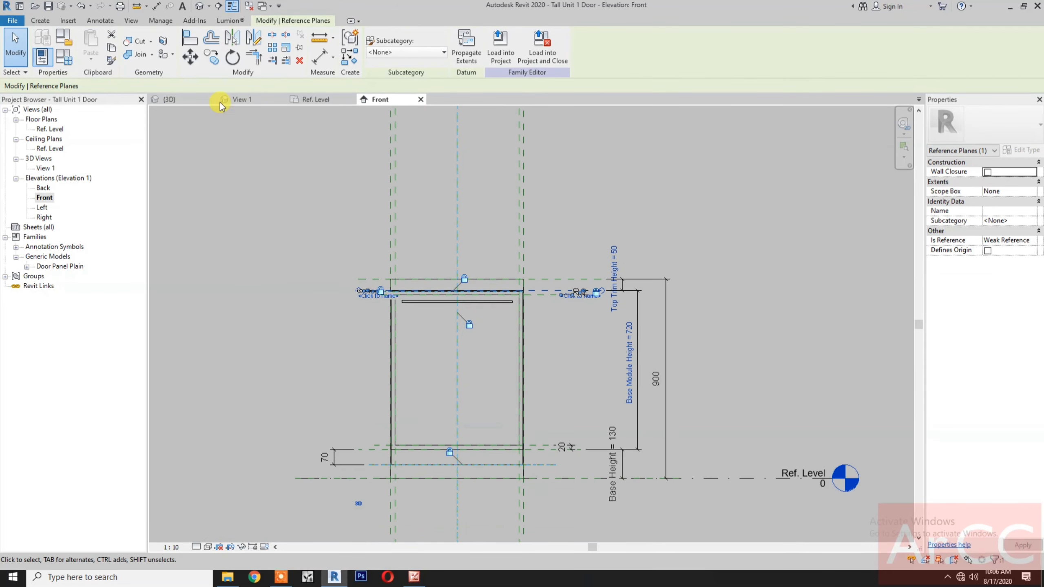
pyautogui.click(213, 61)
pyautogui.click(736, 349)
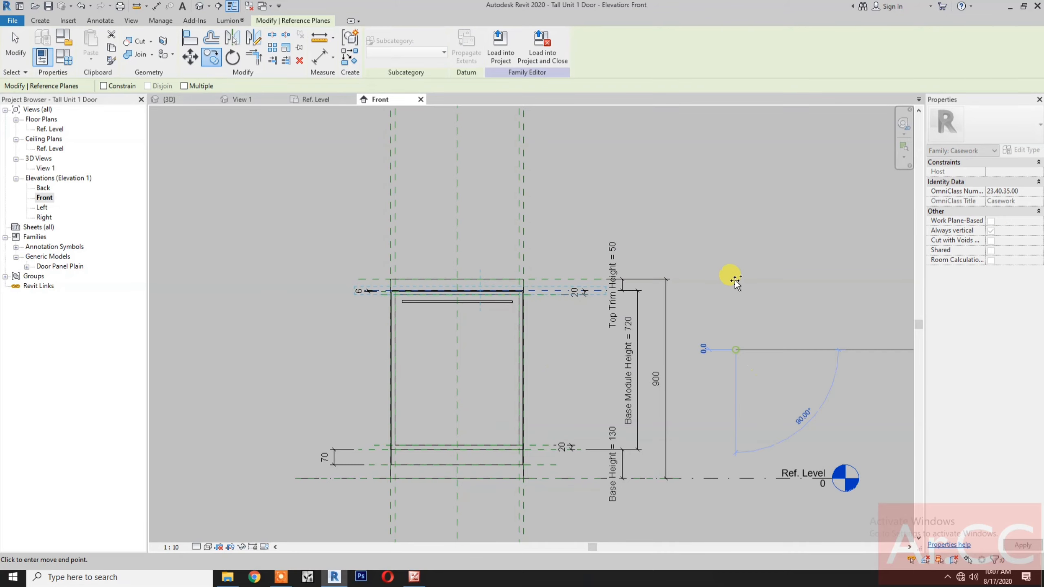
pyautogui.write('1200')
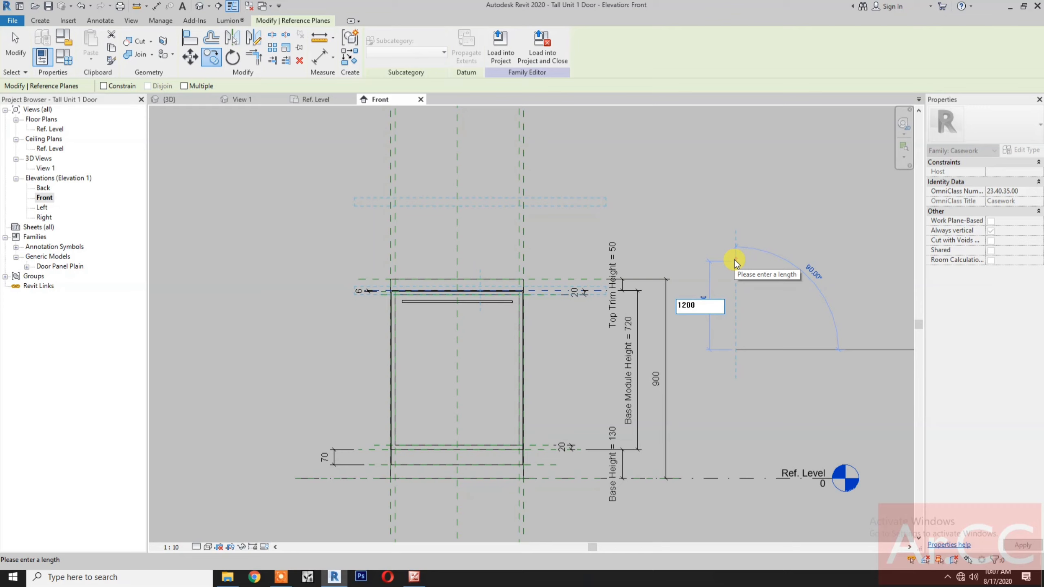
pyautogui.press('Return')
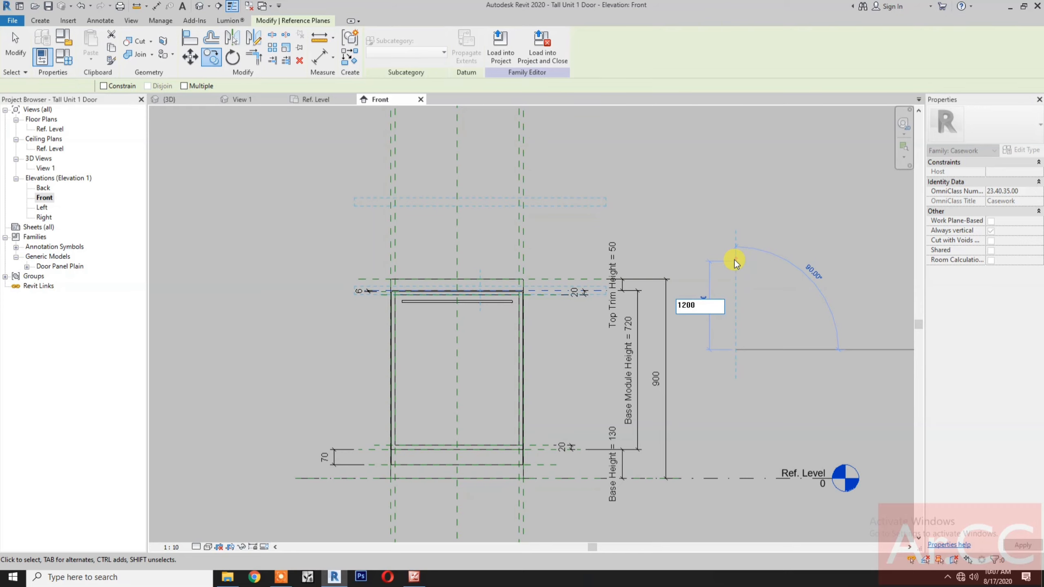
# - Add an aligned dimension between the base module's top reference plane and its copy above
pyautogui.scroll(-2, 683, 265)
pyautogui.moveTo(680, 264); pyautogui.dragTo(672, 334, button='middle')
pyautogui.press('d')
pyautogui.press('i')
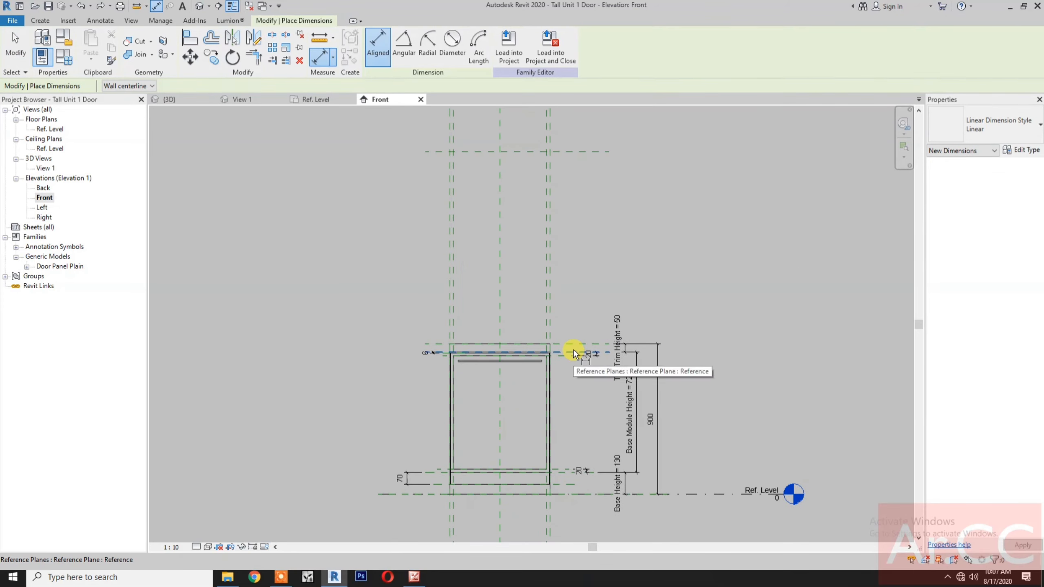
pyautogui.click(573, 349)
pyautogui.click(568, 155)
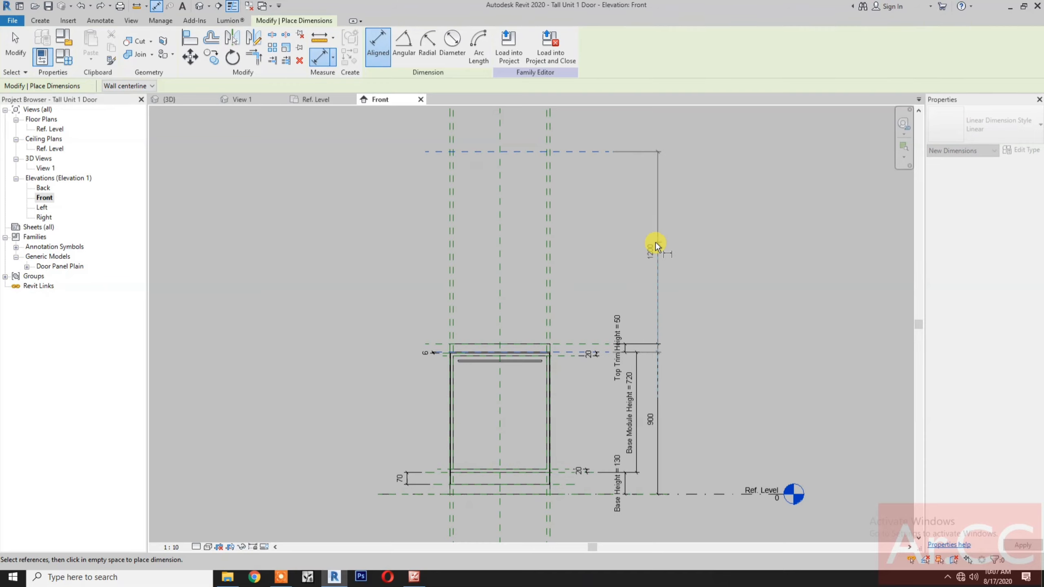
pyautogui.click(656, 243)
pyautogui.press('Escape')
pyautogui.press('Escape')
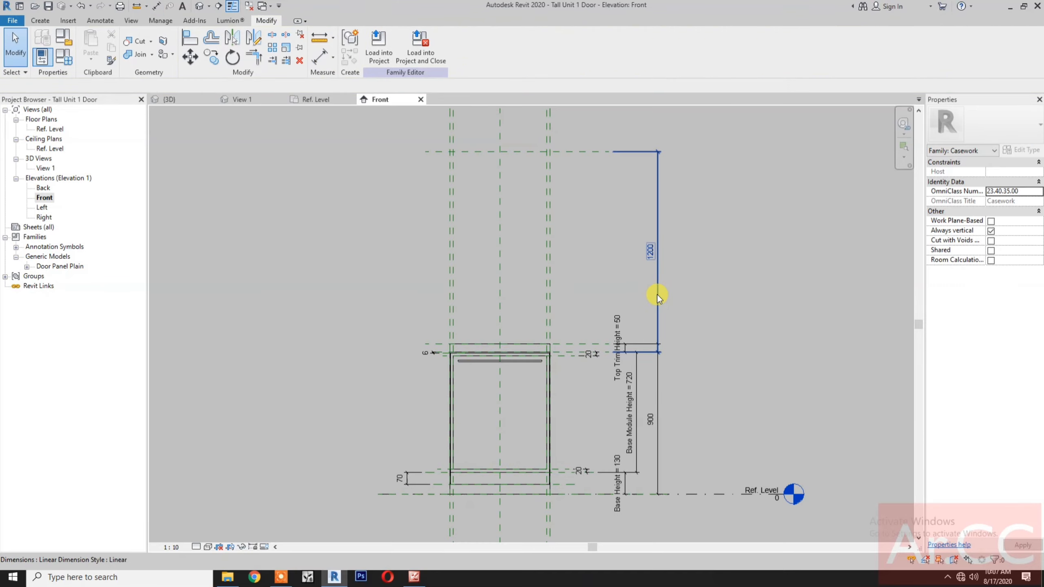
# - Lock the new dimension between the base module's top plane and the copied plane
pyautogui.click(657, 295)
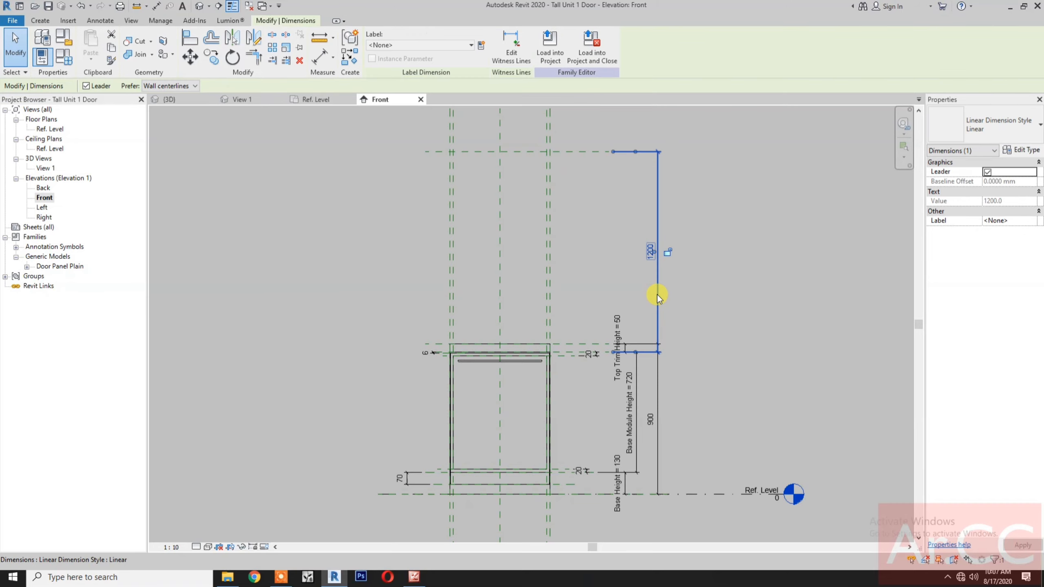
pyautogui.click(669, 253)
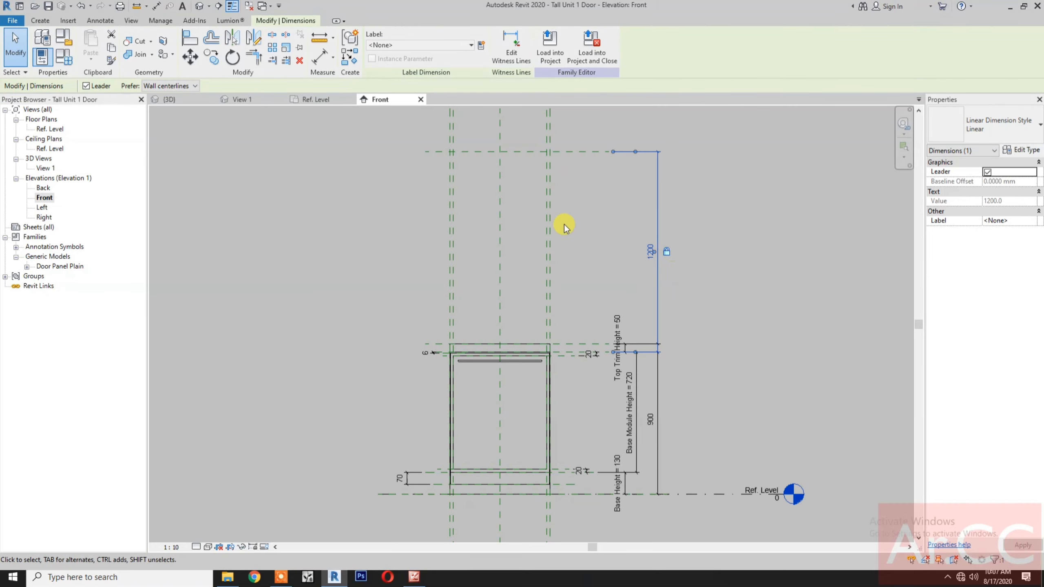
pyautogui.moveTo(564, 226); pyautogui.dragTo(559, 277, button='middle')
pyautogui.press('Escape')
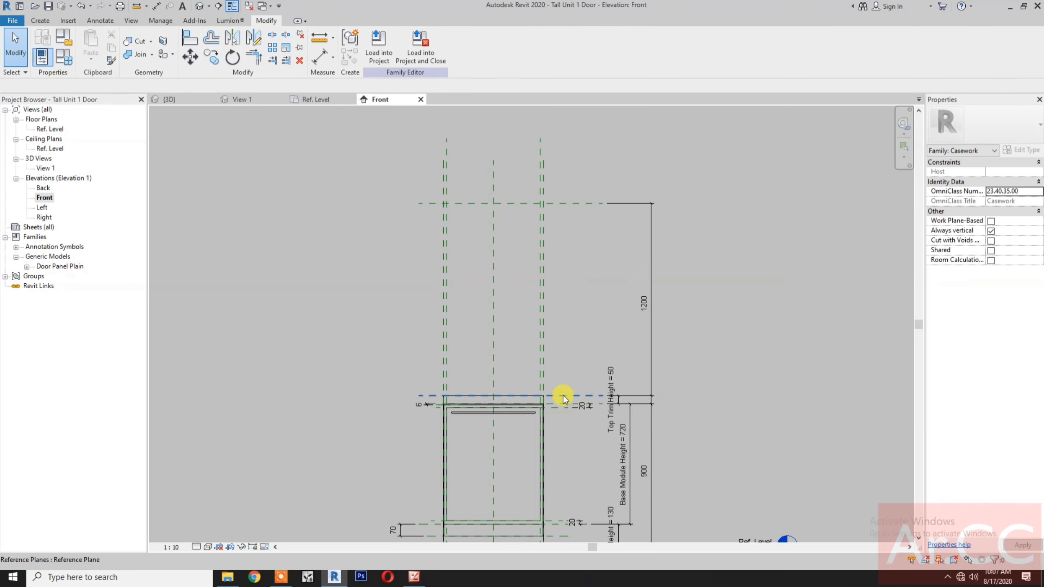
# - Copy the top trim's upper reference plane upward by the distance from the base module's top plane to the copied plane
pyautogui.click(563, 396)
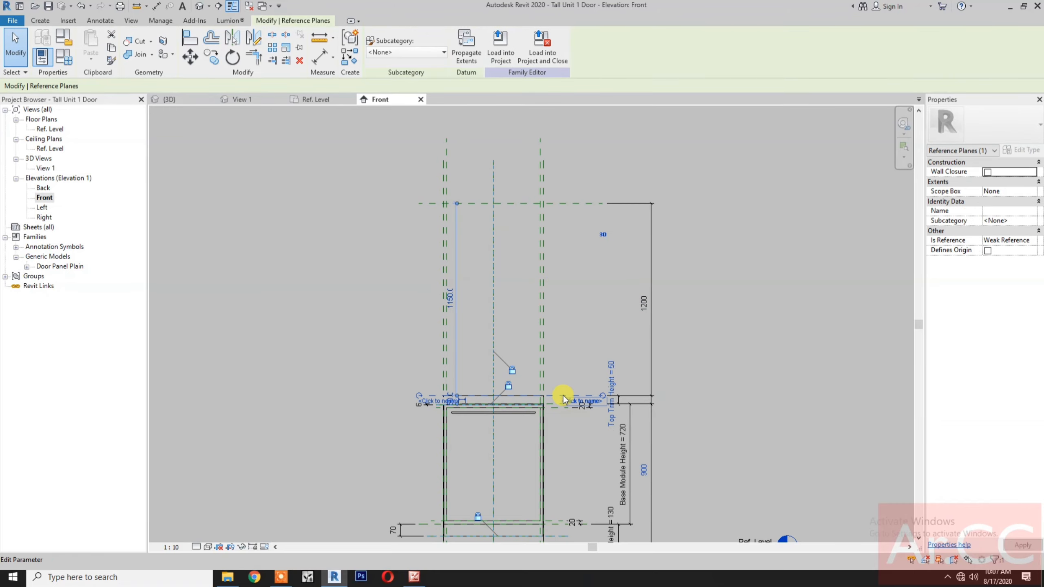
pyautogui.click(215, 60)
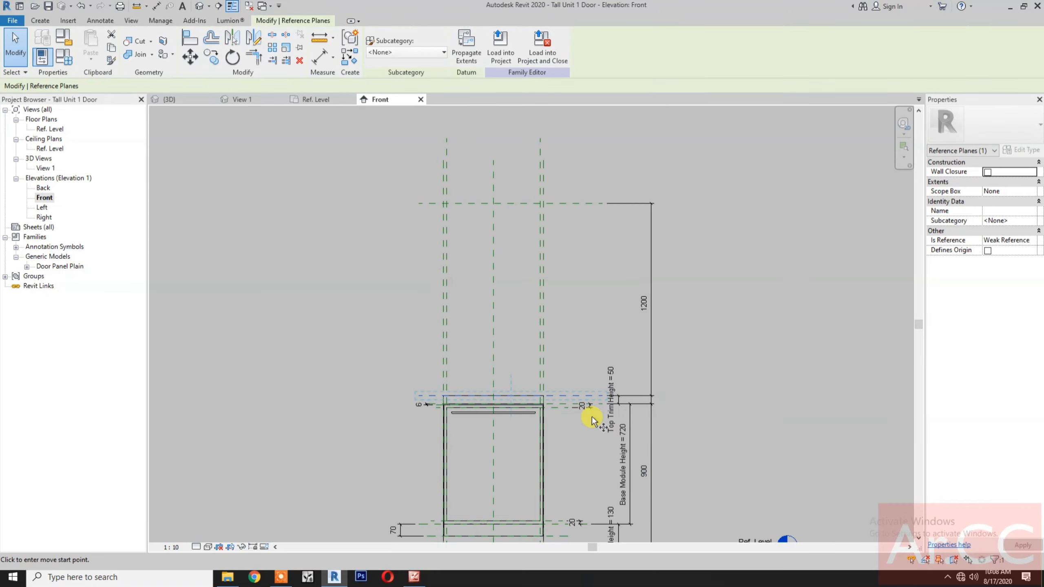
pyautogui.scroll(2, 580, 411)
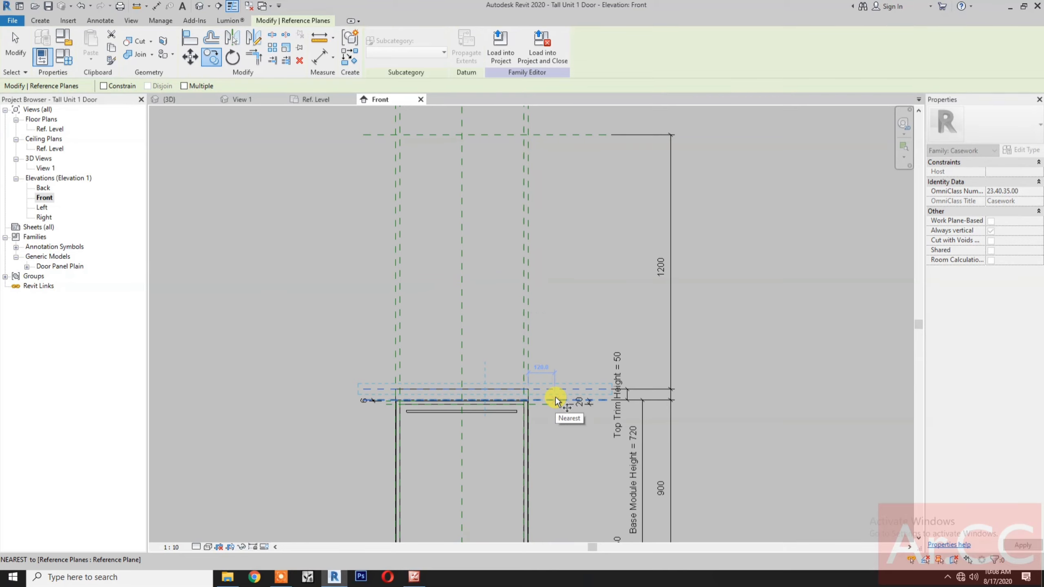
pyautogui.click(556, 396)
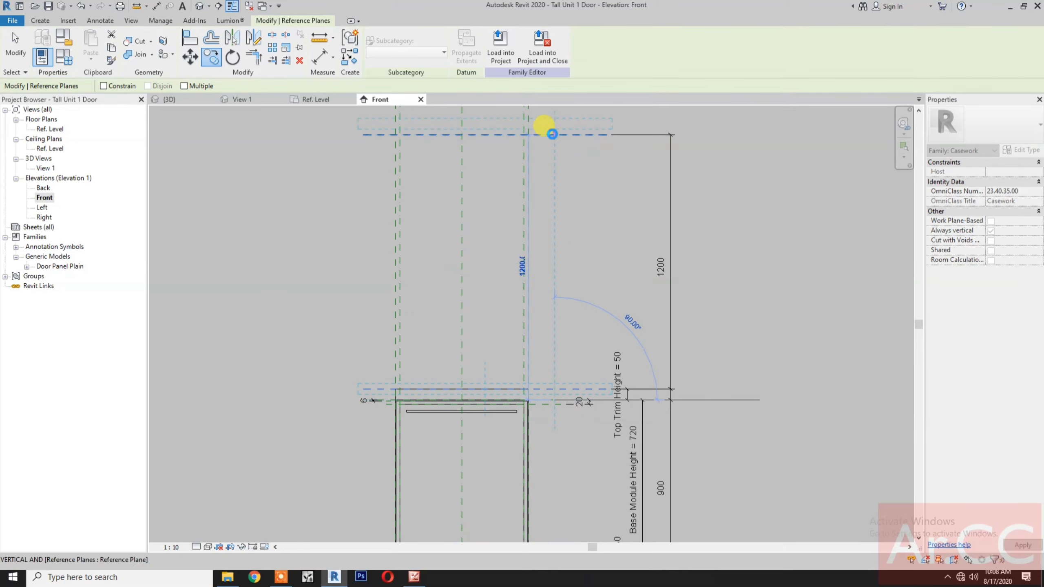
pyautogui.click(552, 134)
pyautogui.moveTo(564, 178); pyautogui.dragTo(559, 228, button='middle')
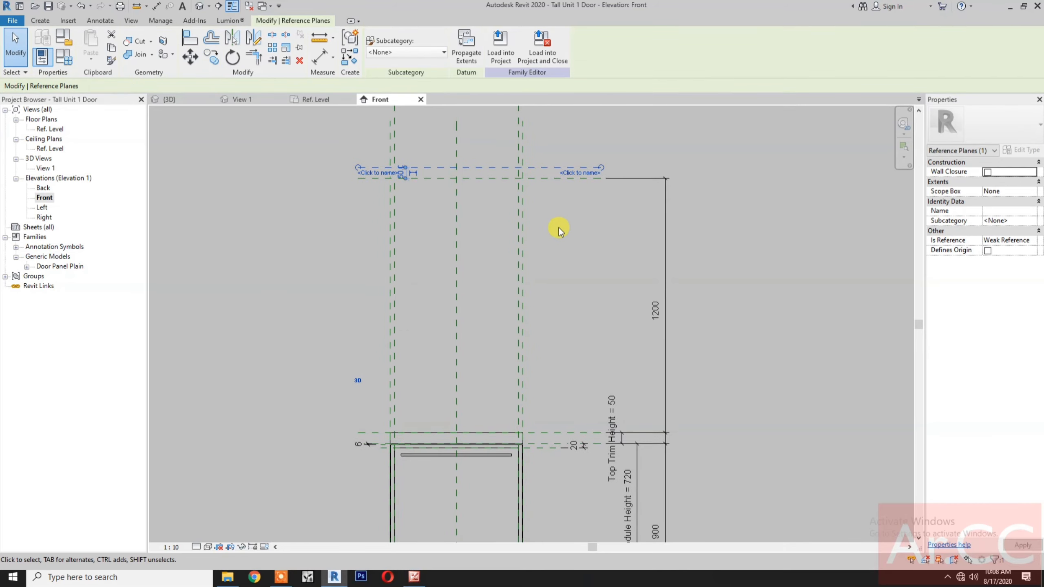
# - Add an aligned dimension between the two copied reference planes at the top of the tall unit
pyautogui.press('d')
pyautogui.press('i')
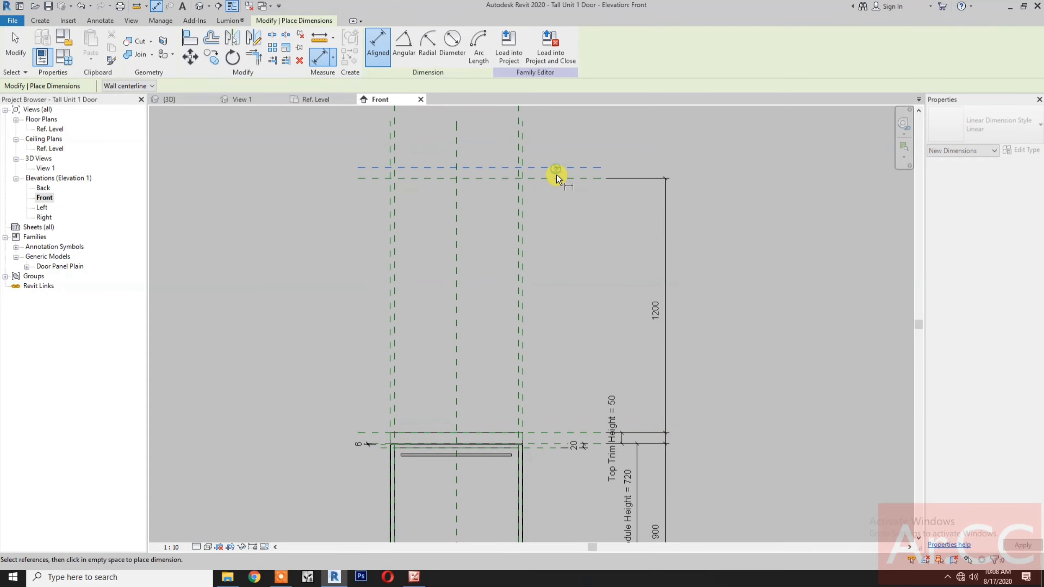
pyautogui.click(557, 176)
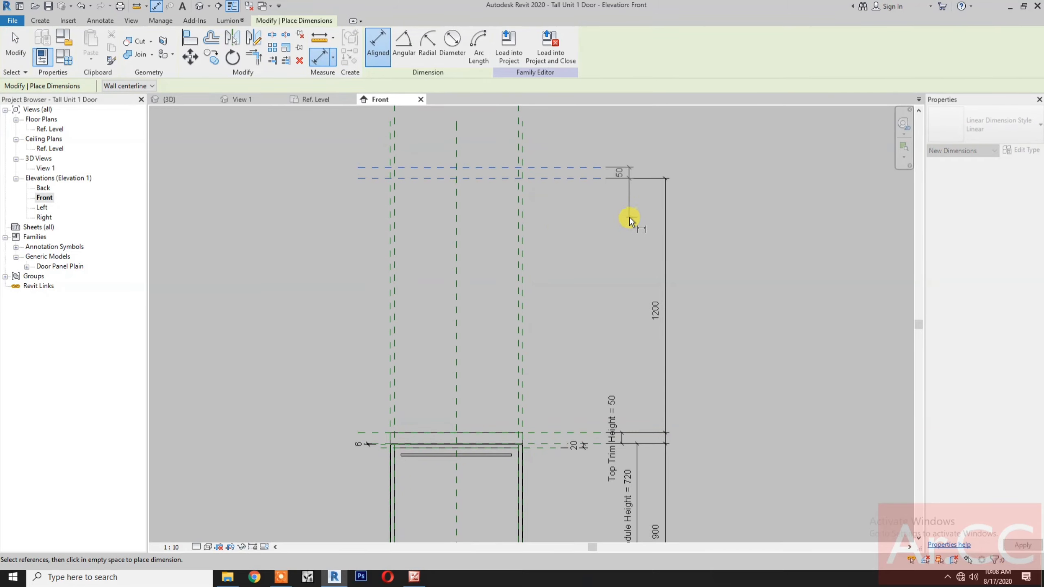
pyautogui.click(630, 217)
pyautogui.press('Escape')
pyautogui.press('Escape')
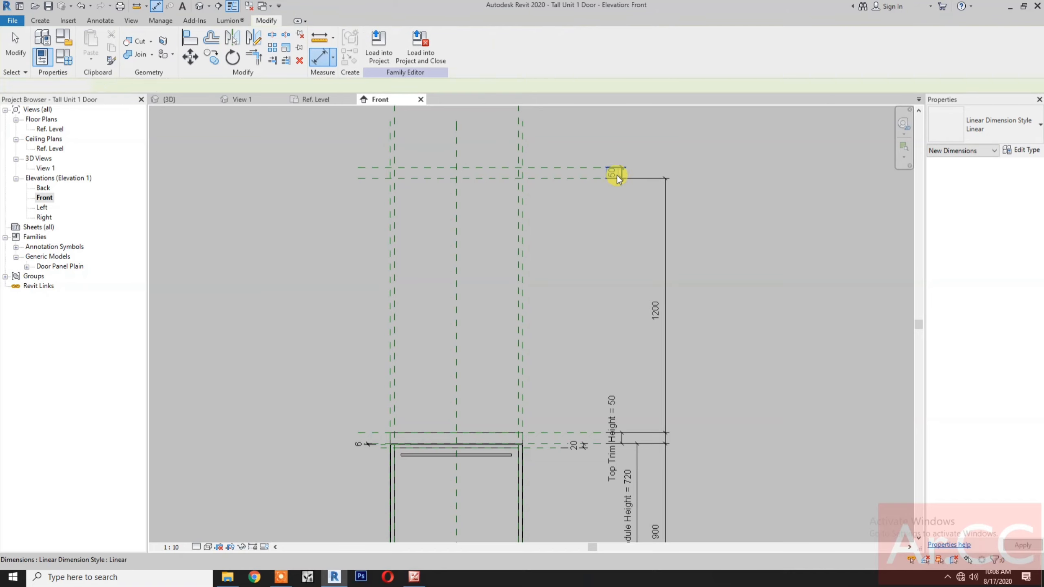
# - Label the dimension between the two uppermost reference planes with the Top Trim Height parameter
pyautogui.click(617, 175)
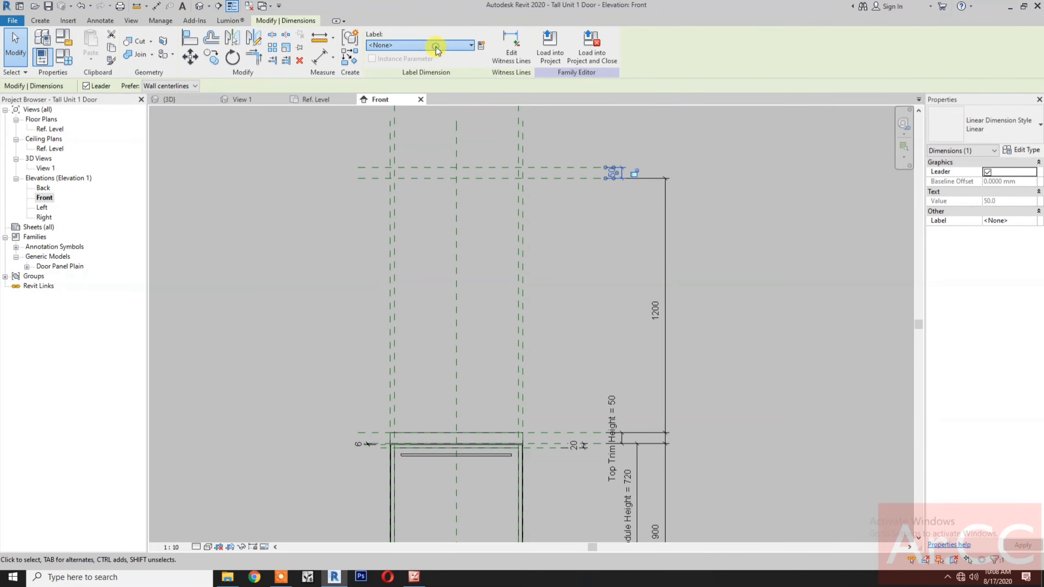
pyautogui.click(436, 47)
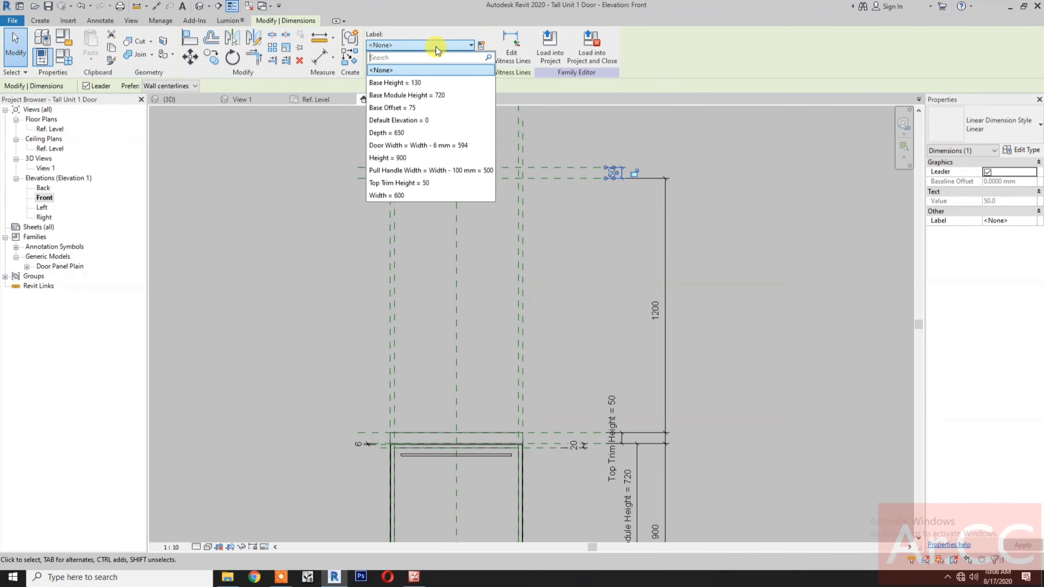
pyautogui.click(412, 183)
pyautogui.click(590, 313)
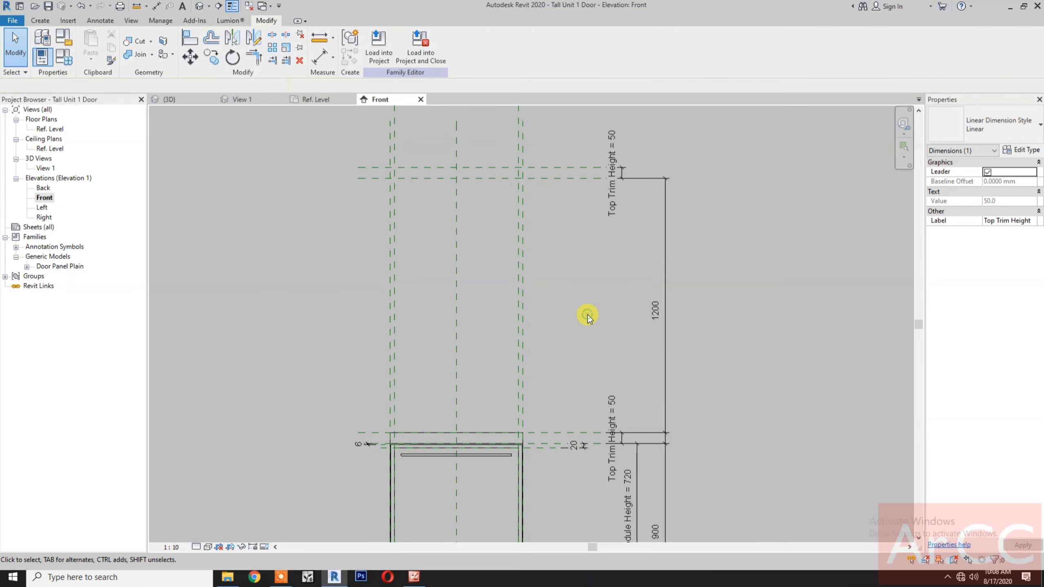
# - Stretch the top trim extrusion's upper face up to about 1034 mm, removing the constraint that holds it
pyautogui.click(499, 435)
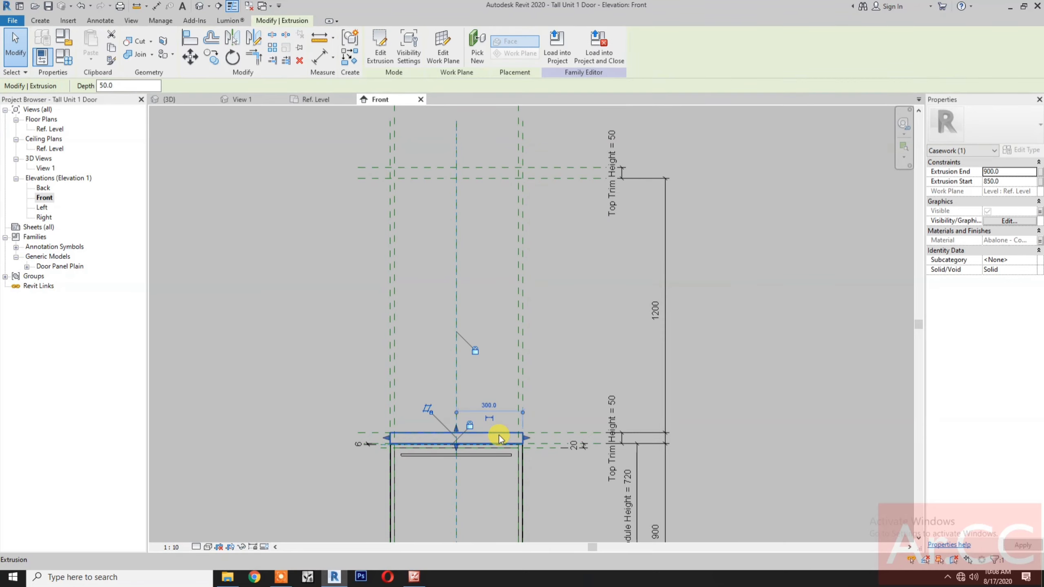
pyautogui.scroll(2, 463, 437)
pyautogui.scroll(1, 453, 436)
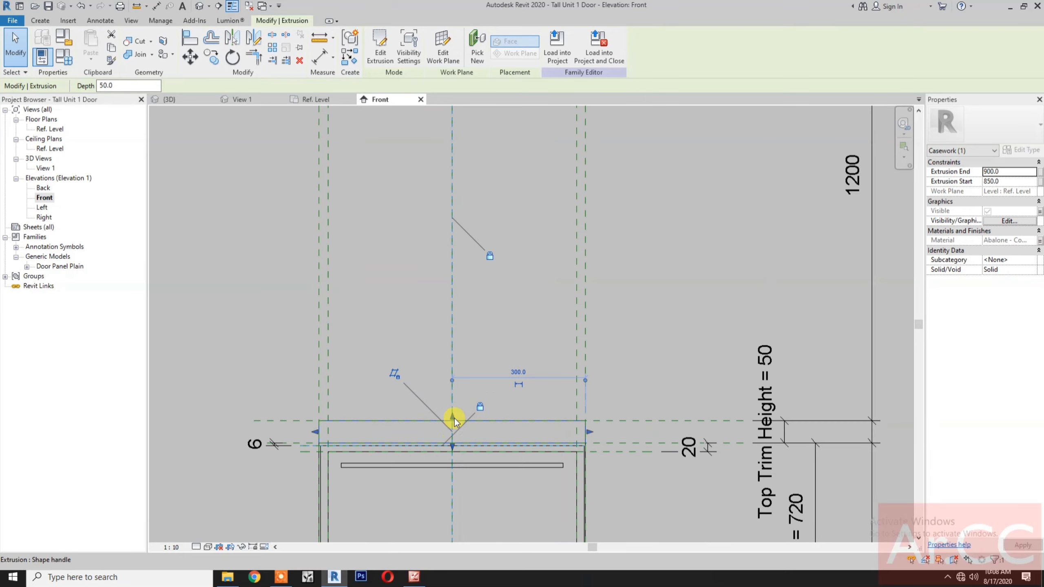
pyautogui.moveTo(455, 418); pyautogui.dragTo(452, 356)
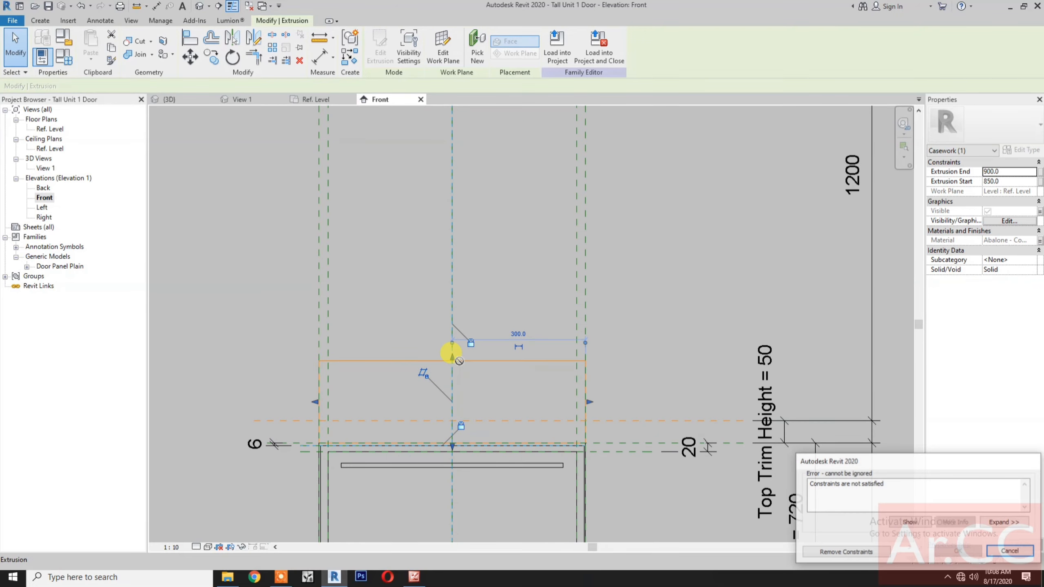
pyautogui.click(831, 552)
pyautogui.click(618, 321)
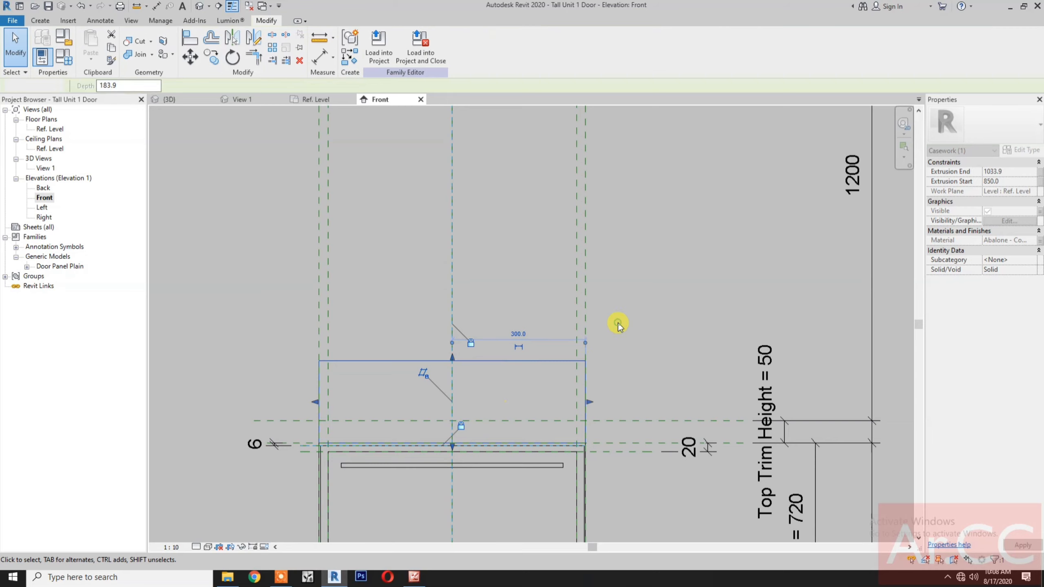
# - Raise the top trim extrusion's lower face to about 946 mm, removing the constraint that holds it
pyautogui.click(499, 361)
pyautogui.moveTo(452, 444); pyautogui.dragTo(452, 400)
pyautogui.click(850, 553)
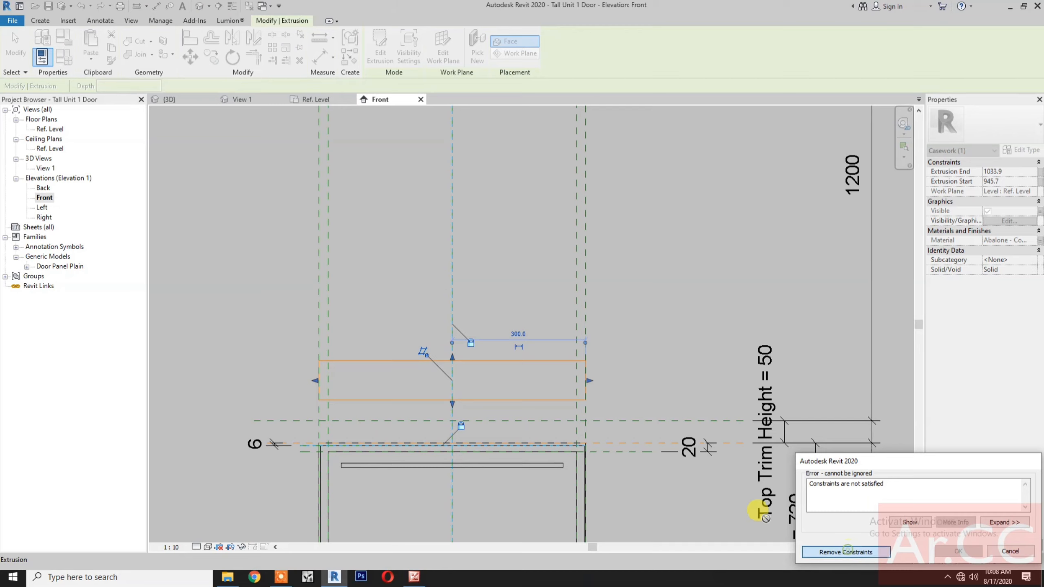
pyautogui.click(647, 327)
# - Align the top trim extrusion's upper face to the uppermost reference plane and lock the alignment
pyautogui.scroll(-2, 642, 302)
pyautogui.moveTo(641, 293); pyautogui.dragTo(604, 337, button='middle')
pyautogui.scroll(-2, 621, 336)
pyautogui.click(189, 37)
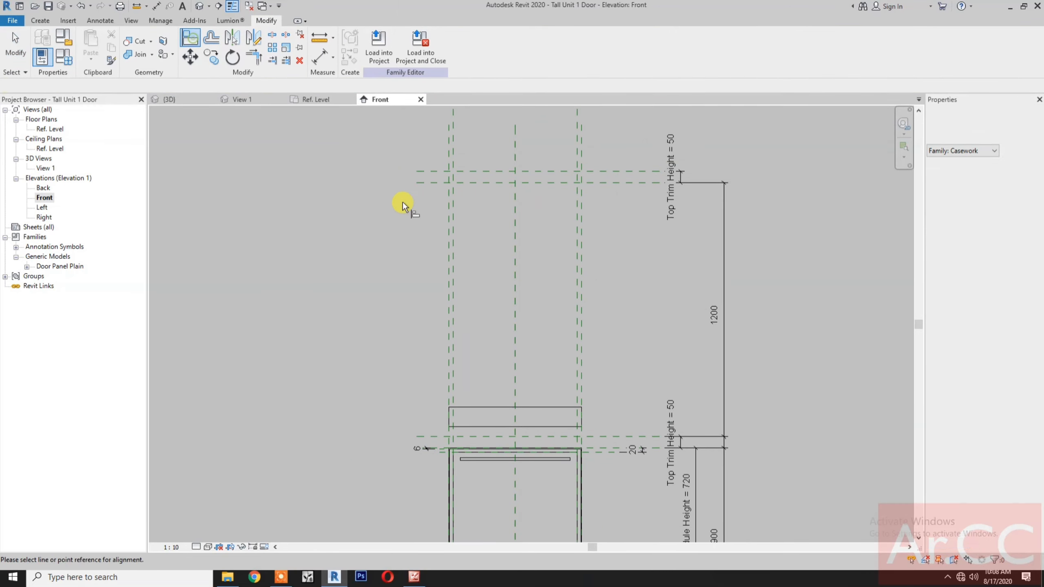
pyautogui.click(432, 173)
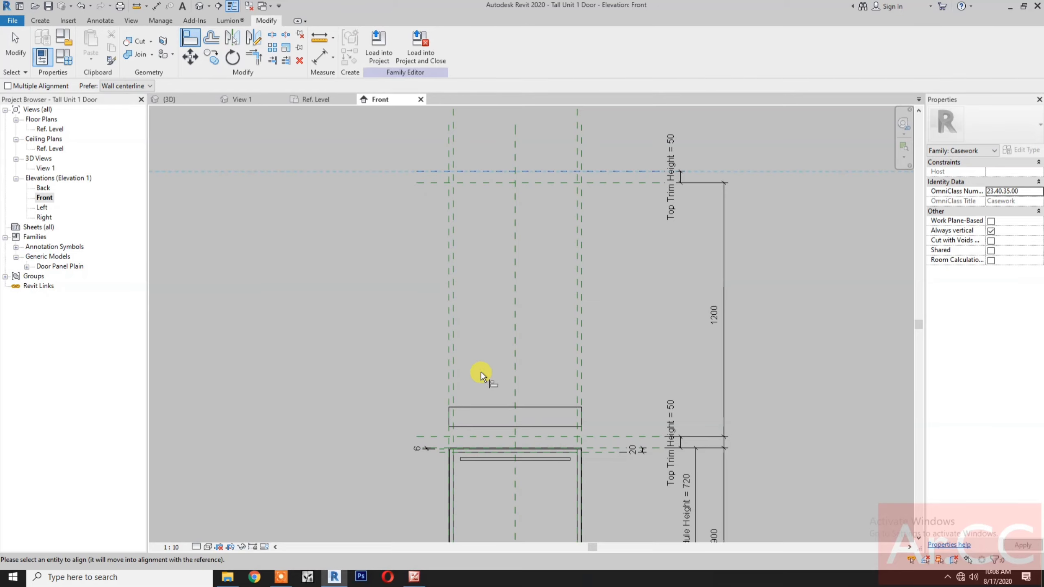
pyautogui.click(486, 409)
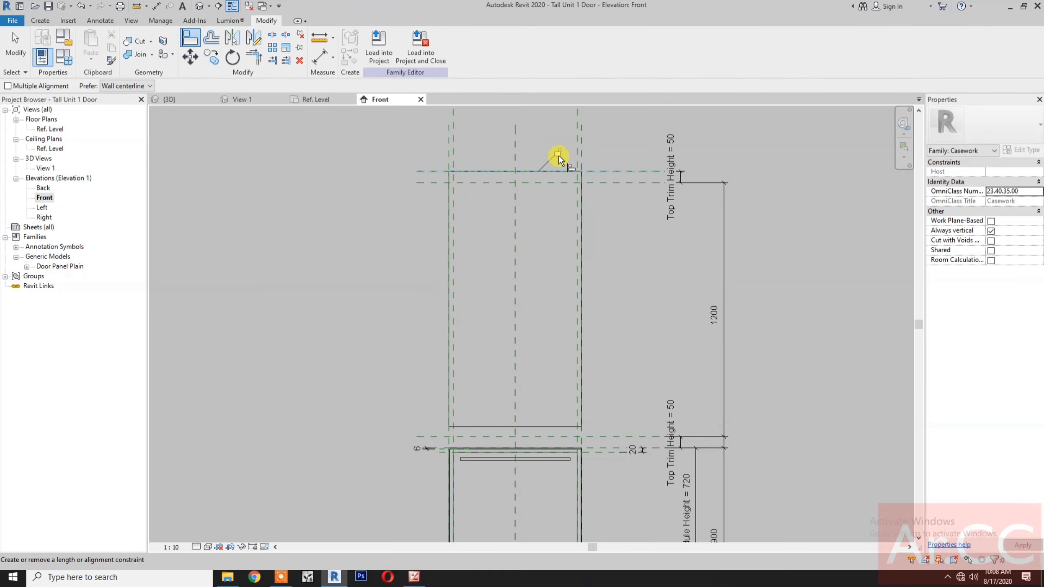
# - Align the top trim extrusion's lower face to the second-highest reference plane and lock the alignment
pyautogui.click(438, 183)
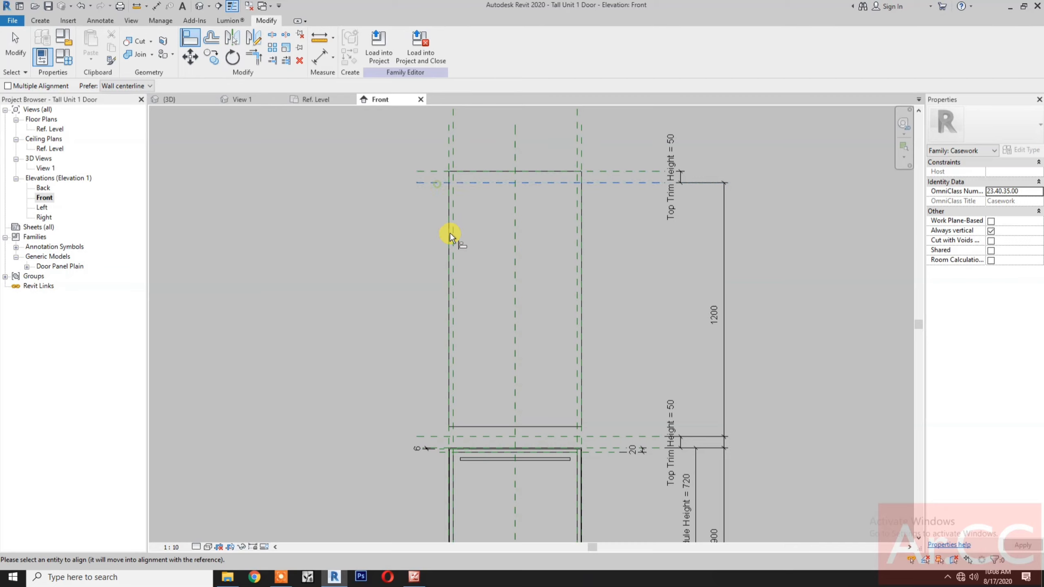
pyautogui.click(486, 426)
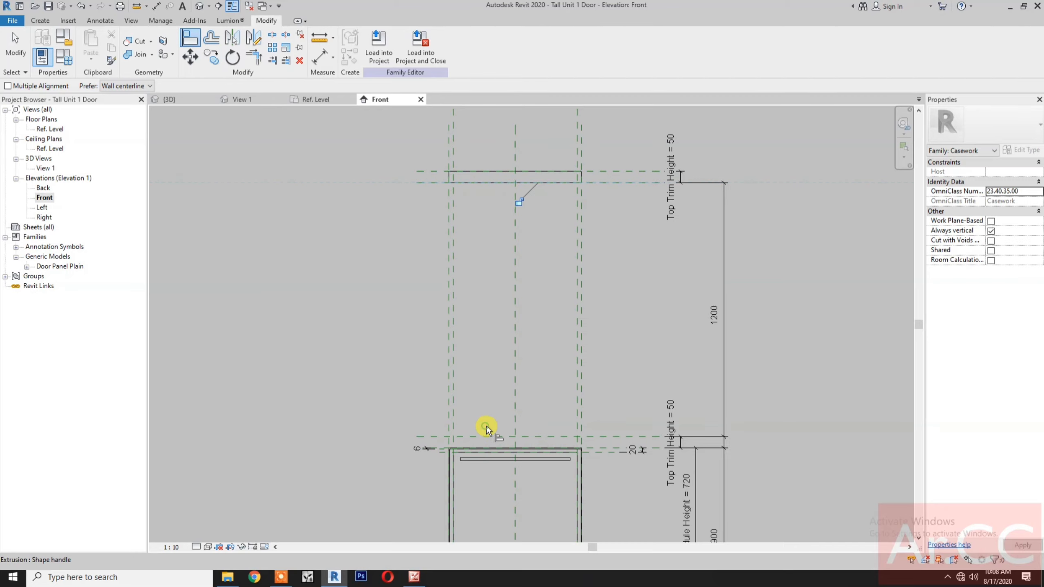
pyautogui.click(518, 201)
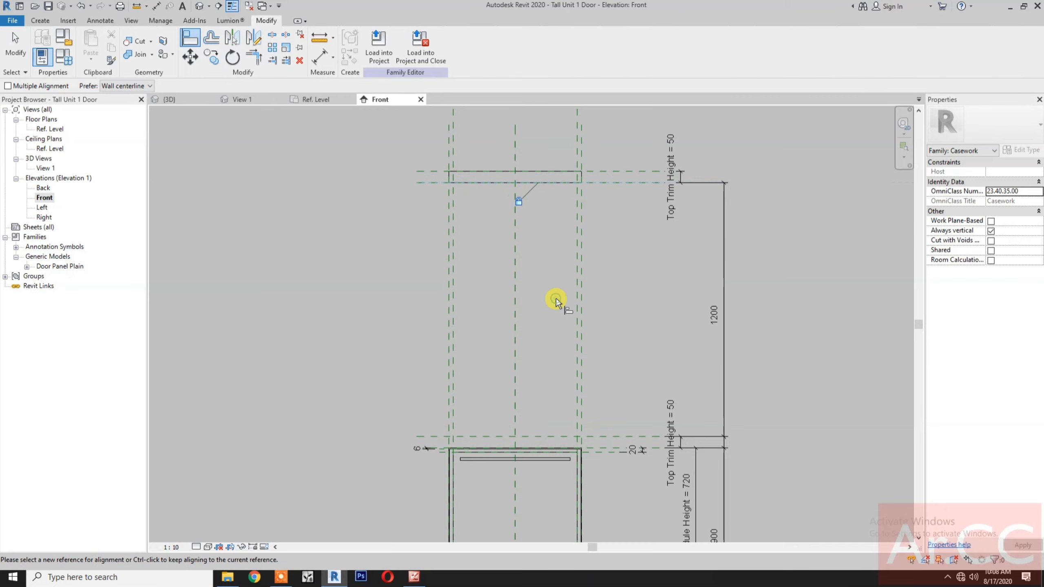
pyautogui.press('Escape')
pyautogui.press('Escape')
pyautogui.scroll(5, 592, 452)
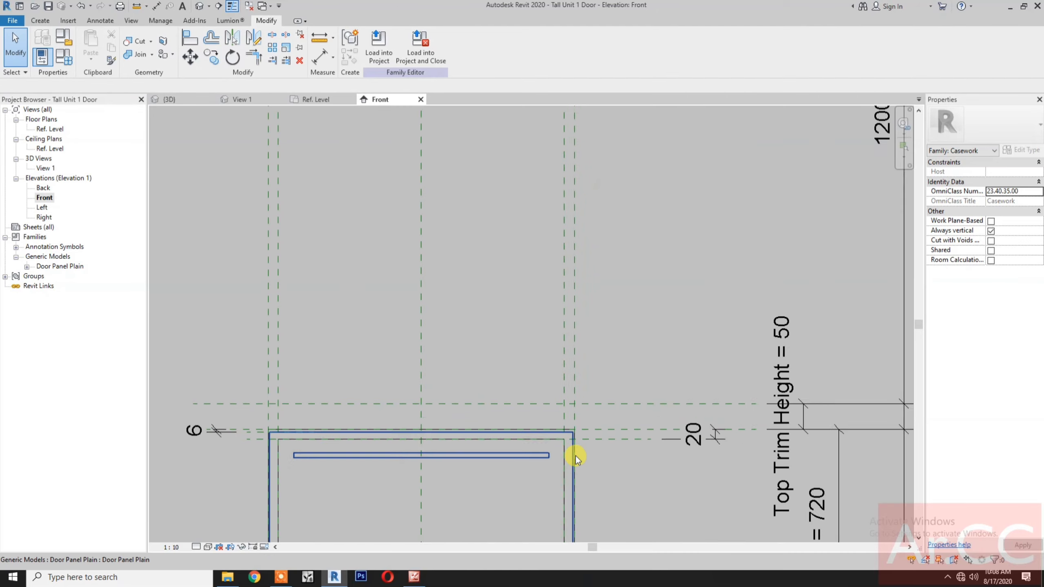
pyautogui.scroll(2, 555, 442)
pyautogui.scroll(-2, 541, 396)
pyautogui.moveTo(536, 398); pyautogui.dragTo(536, 358, button='middle')
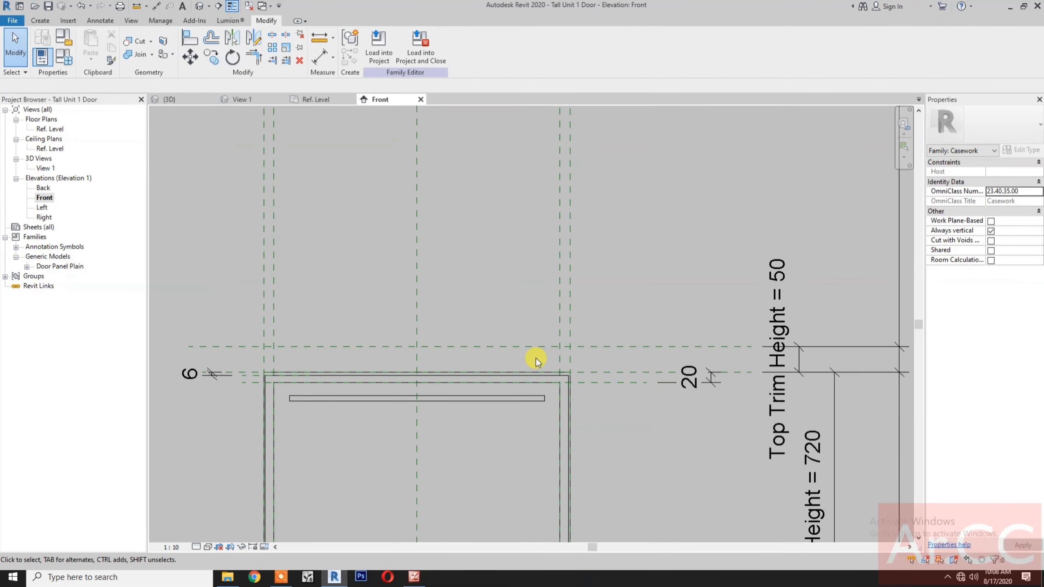
# - Stretch the cabinet body extrusion's upper face up to about 977 mm, removing the constraint that holds it
pyautogui.scroll(1, 472, 354)
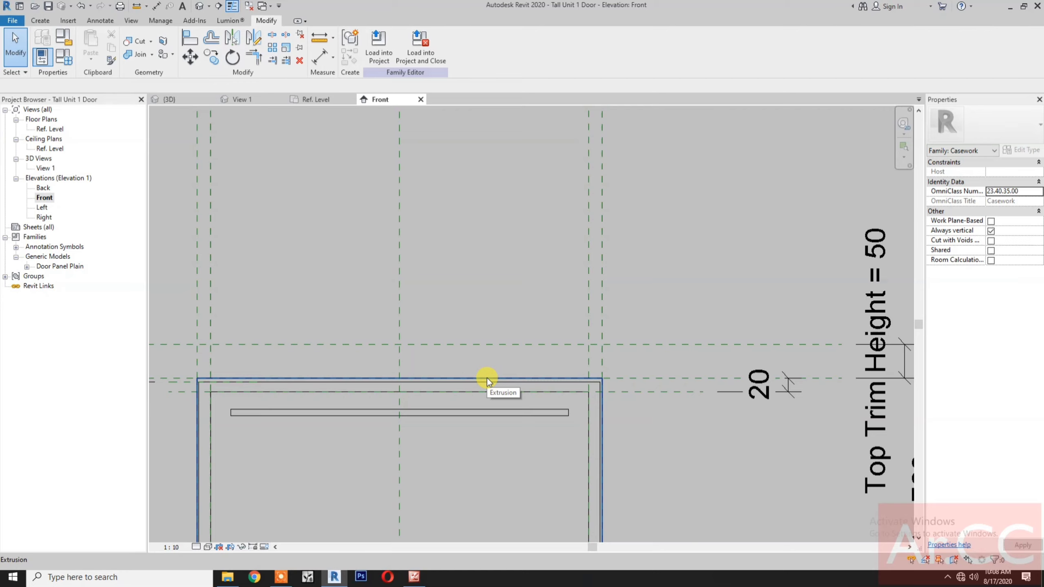
pyautogui.click(487, 379)
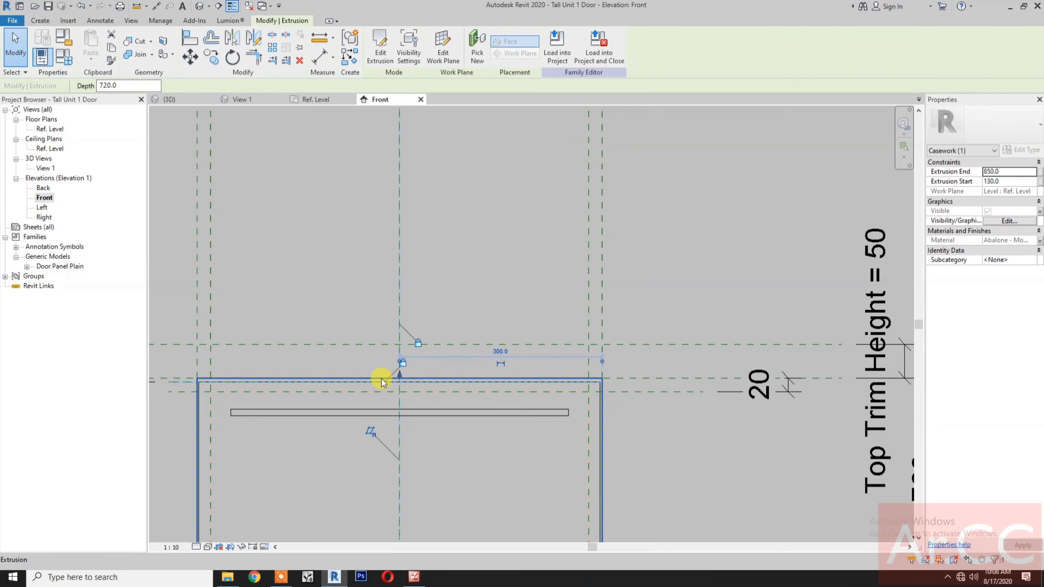
pyautogui.moveTo(401, 377); pyautogui.dragTo(408, 292)
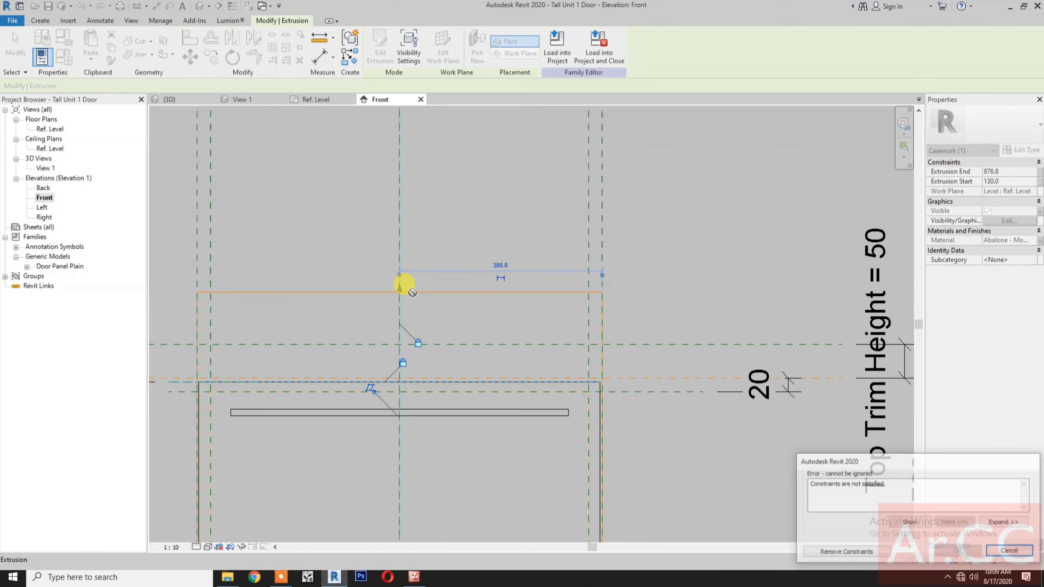
pyautogui.click(816, 556)
pyautogui.click(659, 257)
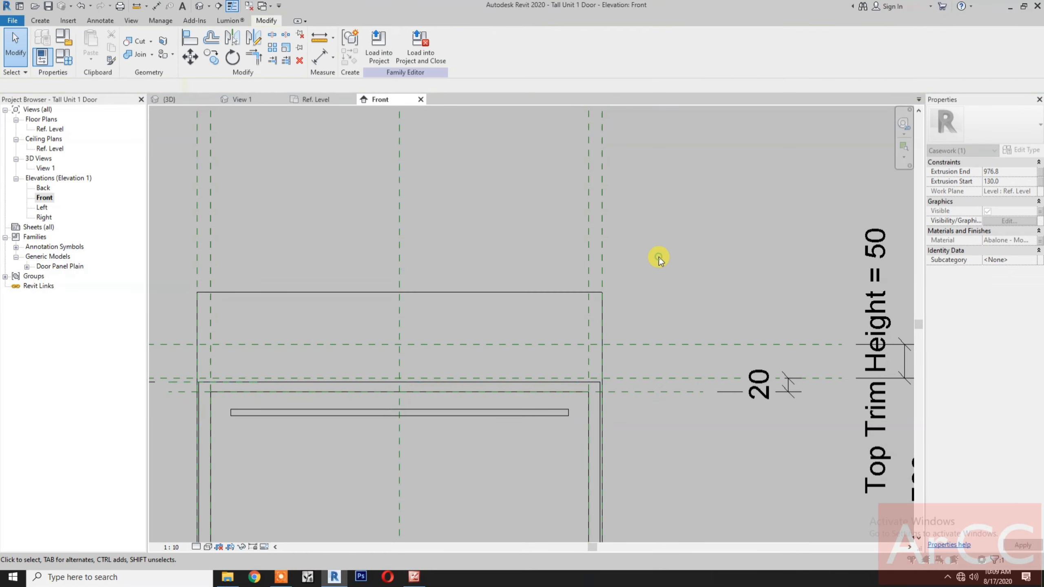
# - Align the cabinet body extrusion's upper face to the second-highest reference plane, at the underside of the top trim
pyautogui.scroll(-2, 659, 257)
pyautogui.scroll(-3, 656, 247)
pyautogui.scroll(2, 565, 374)
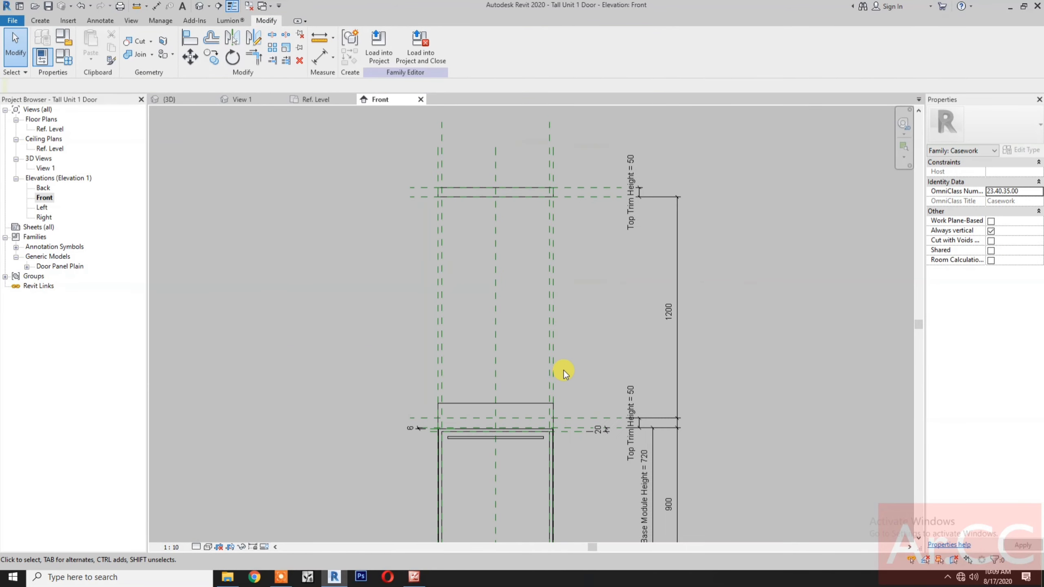
pyautogui.click(191, 42)
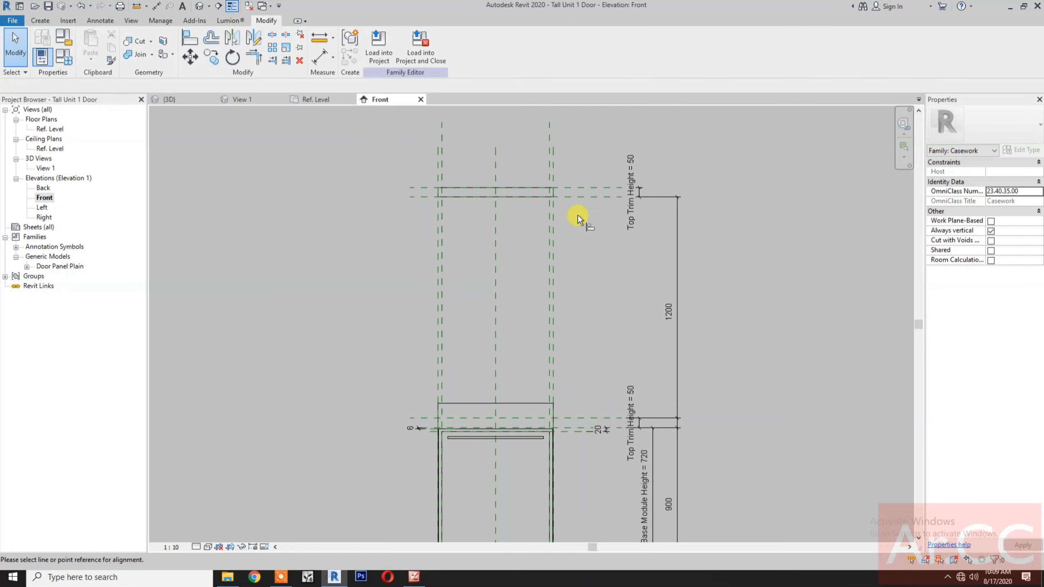
pyautogui.click(580, 199)
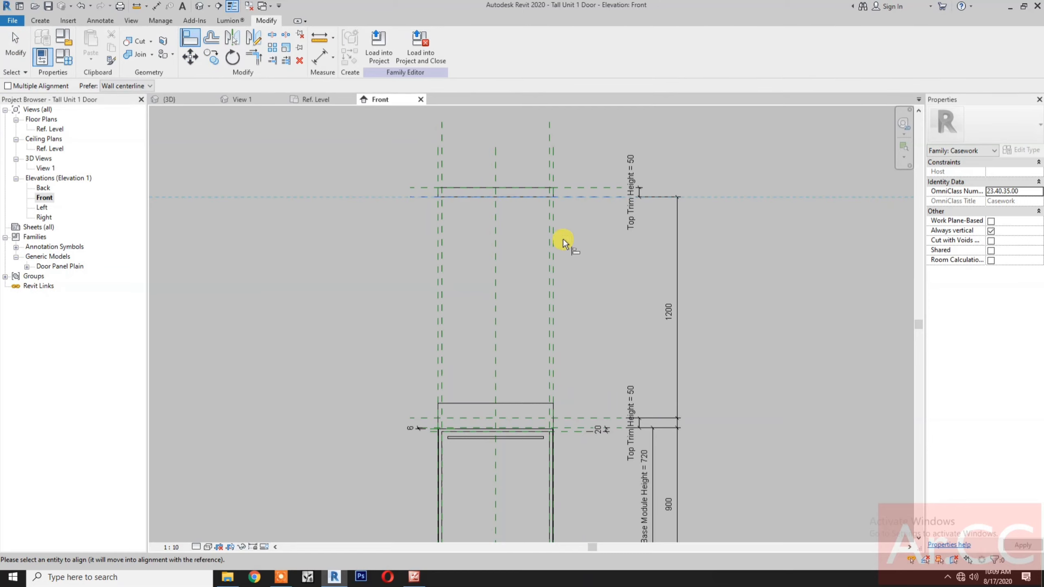
pyautogui.click(507, 400)
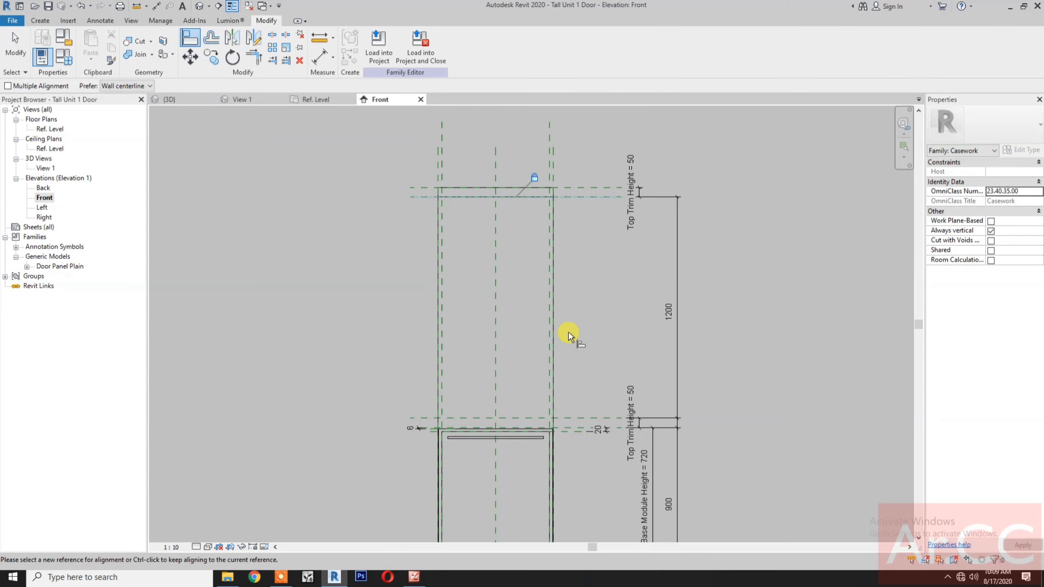
pyautogui.press('Escape')
pyautogui.press('Escape')
pyautogui.click(550, 444)
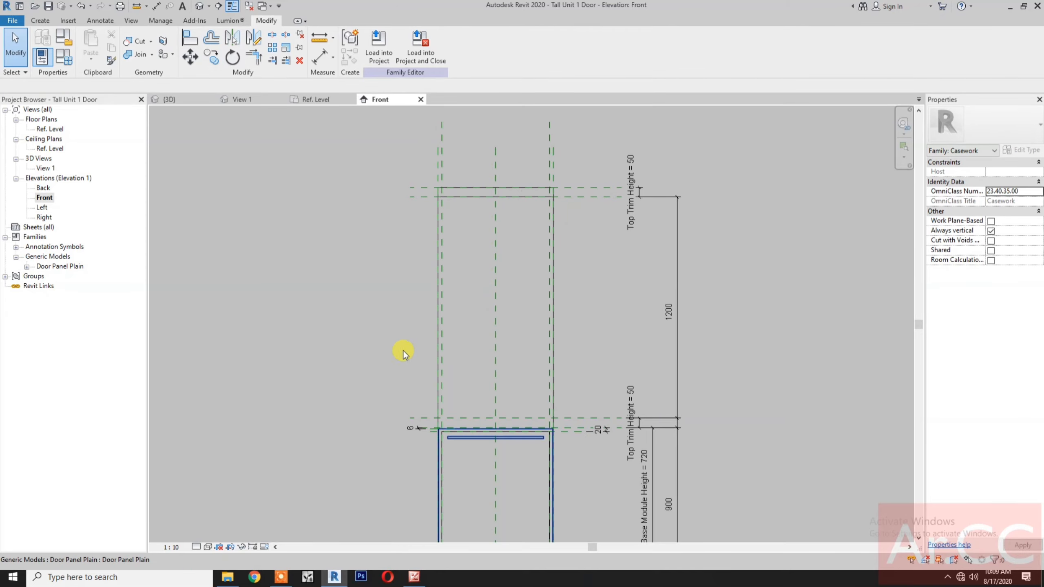
pyautogui.click(403, 354)
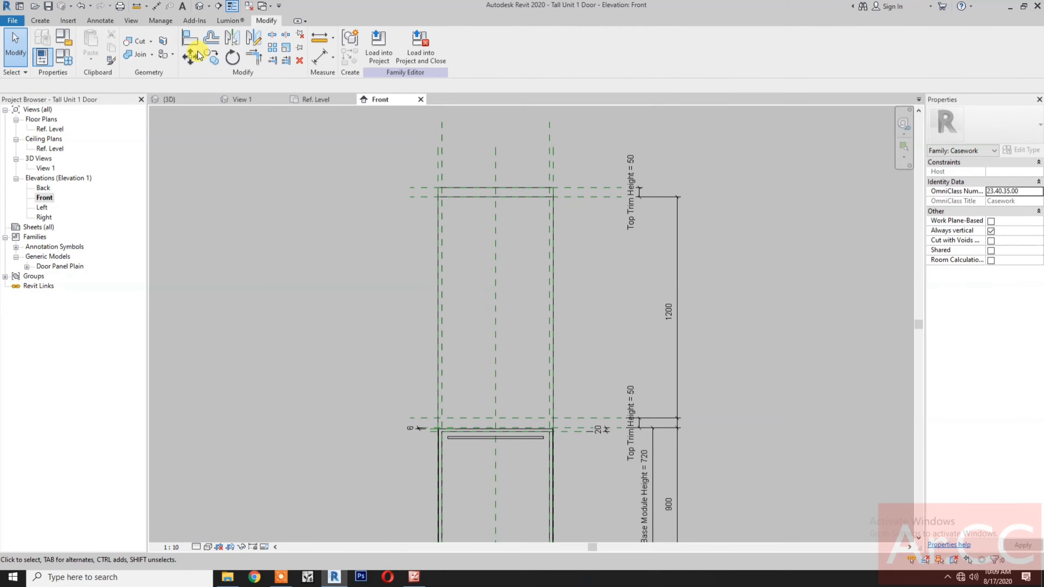
# - Open the default 3D view and display the cabinet in Wireframe style
pyautogui.click(199, 6)
pyautogui.click(208, 545)
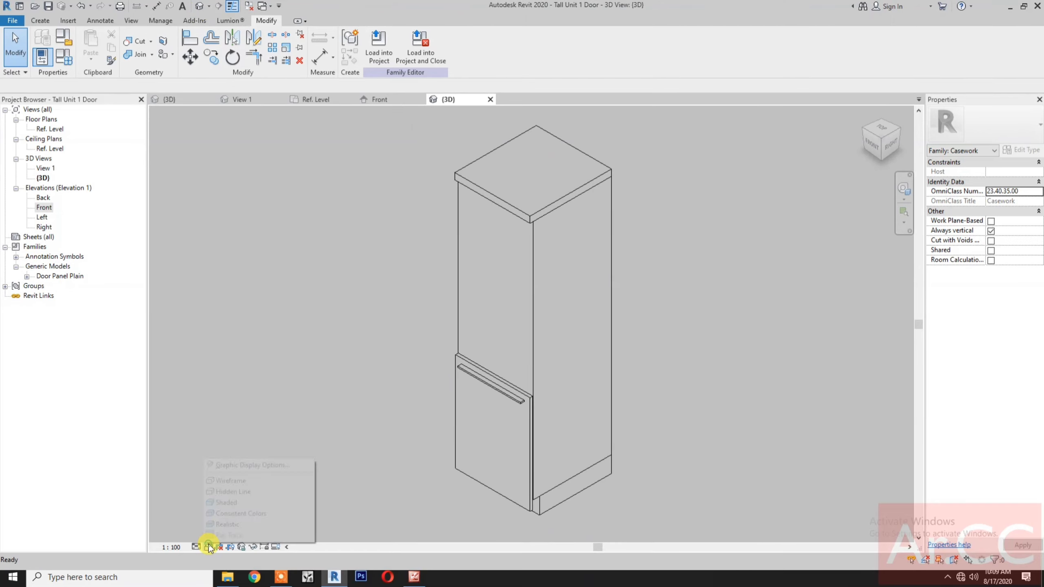
pyautogui.click(232, 485)
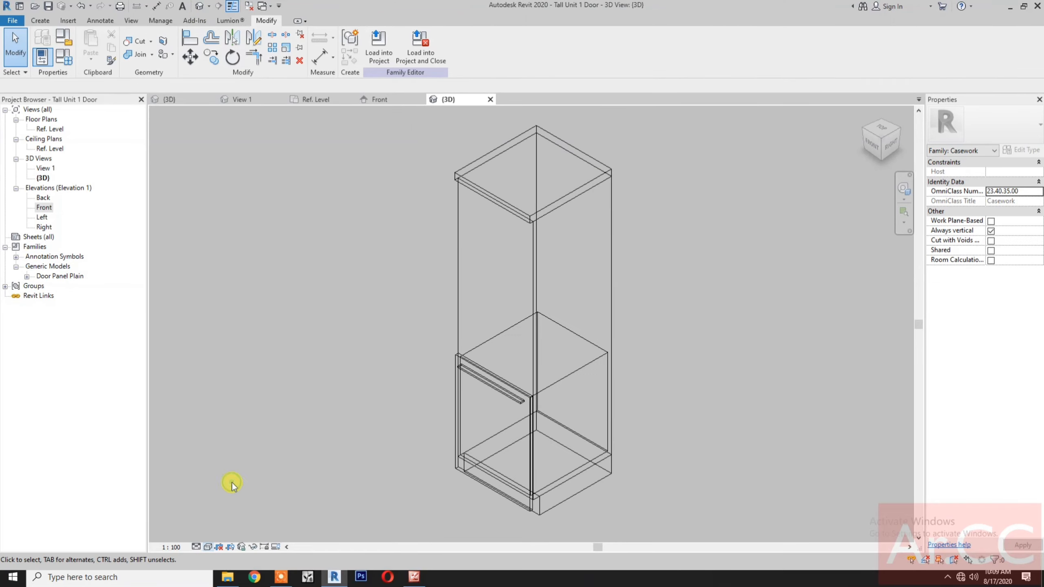
# - Stretch the inner void extrusion's upper face up to about 1080 mm, removing the constraint that holds it
pyautogui.click(571, 379)
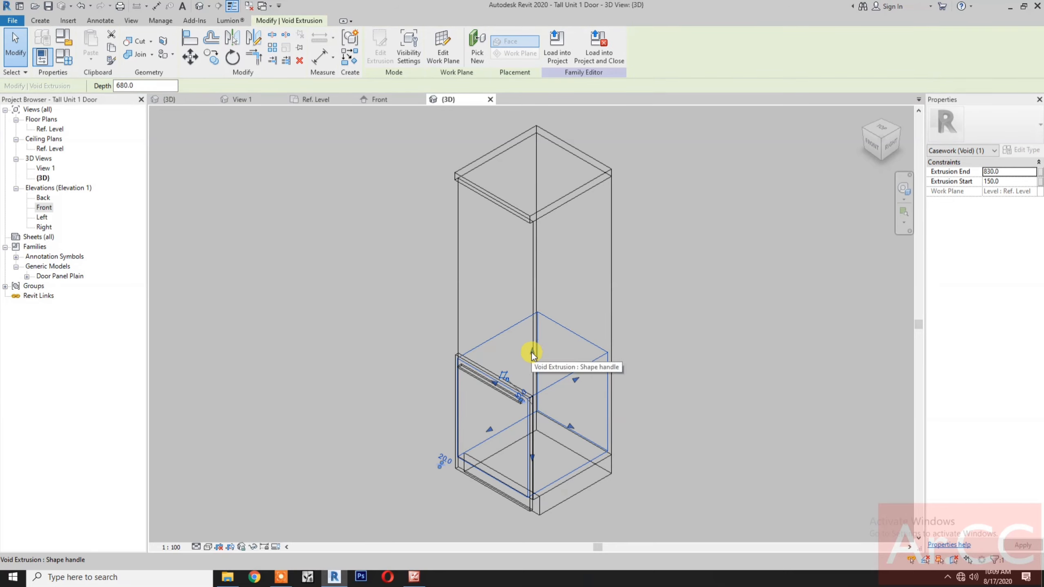
pyautogui.moveTo(533, 352); pyautogui.dragTo(534, 314)
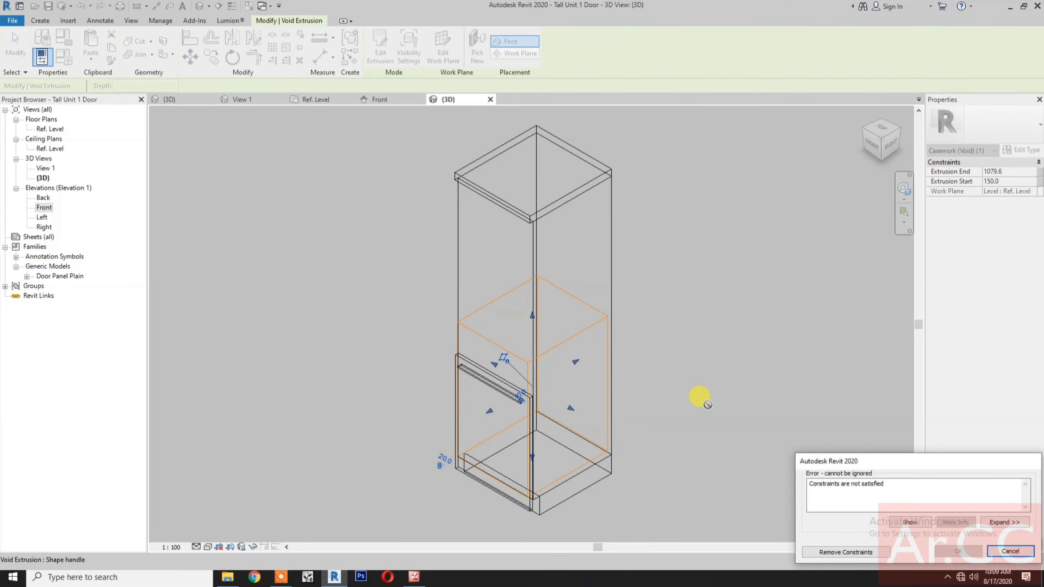
pyautogui.click(845, 553)
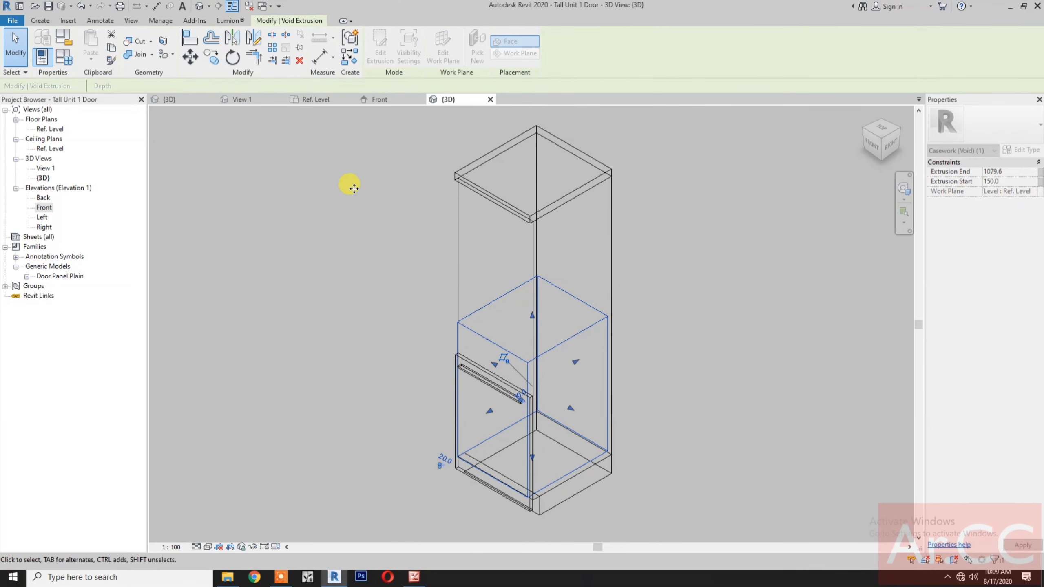
# - In the Front elevation, copy the reference plane at the top trim's underside 20 mm downward
pyautogui.click(384, 105)
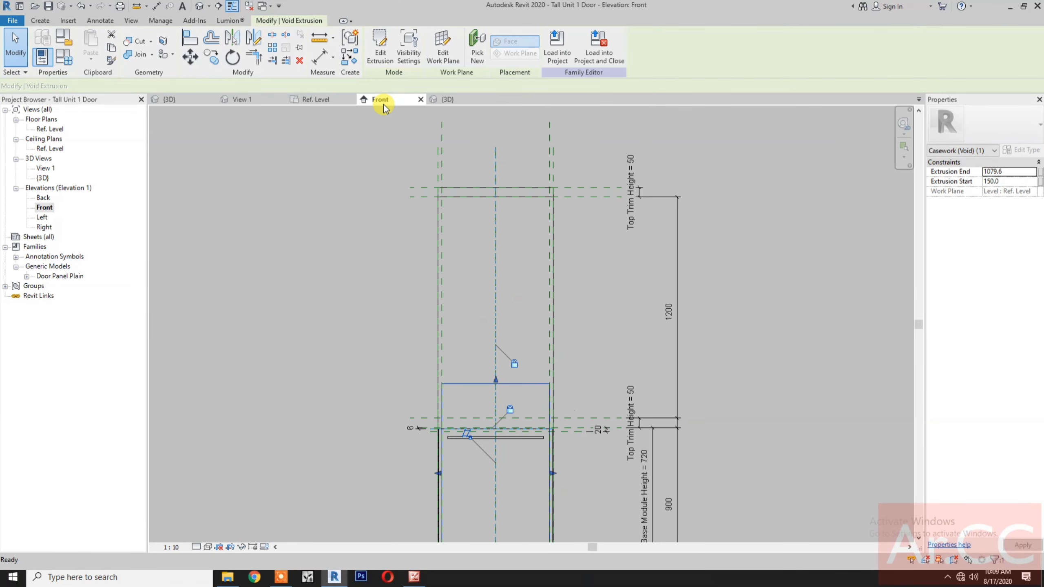
pyautogui.click(588, 322)
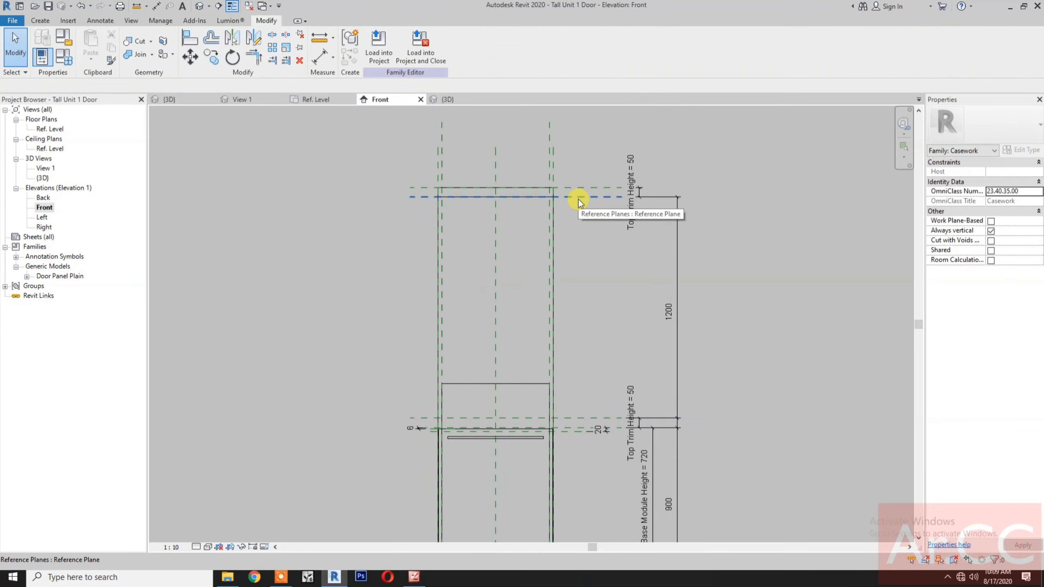
pyautogui.click(578, 199)
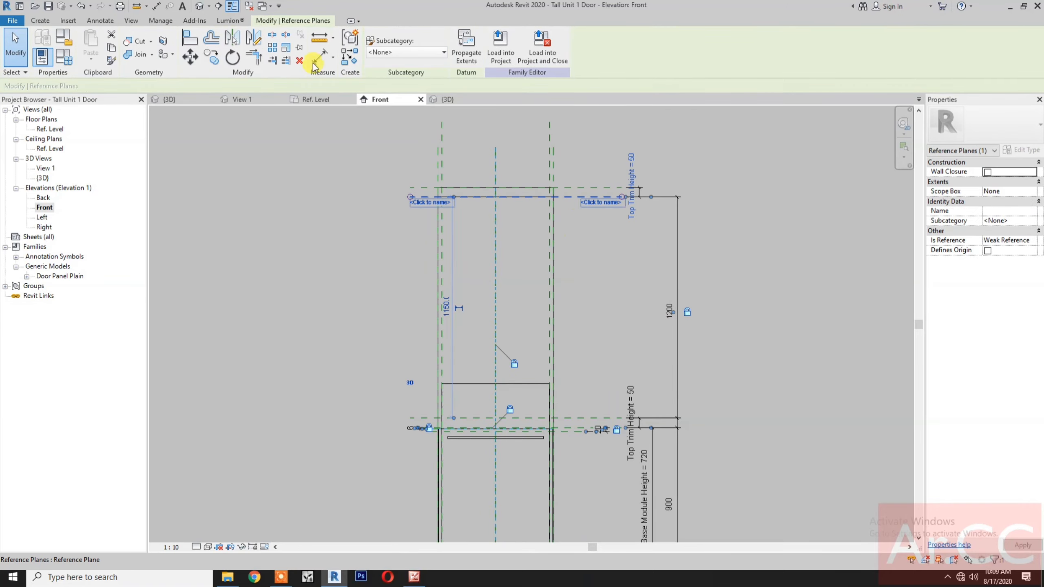
pyautogui.click(210, 60)
pyautogui.click(286, 221)
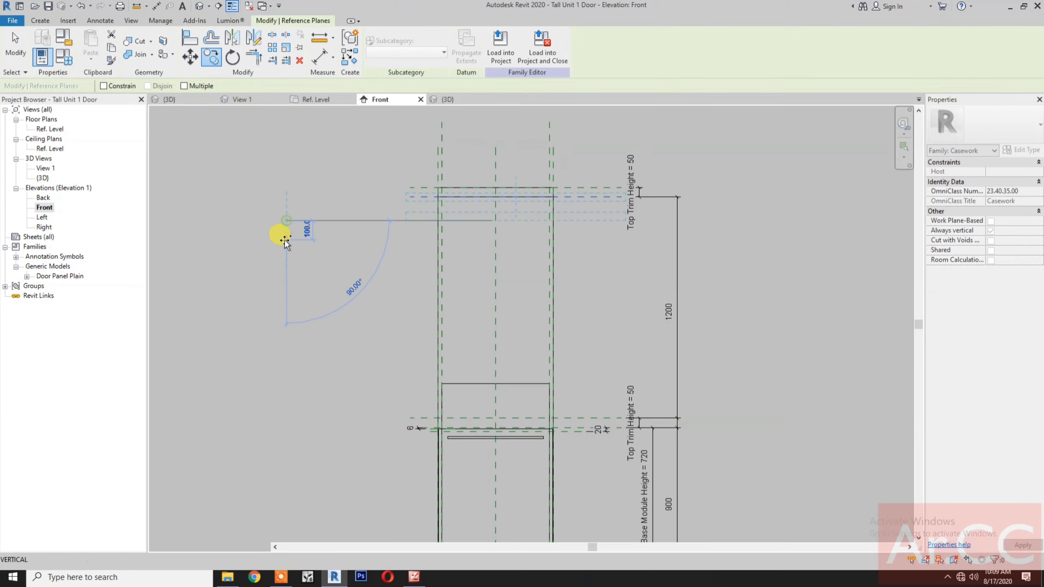
pyautogui.write('2')
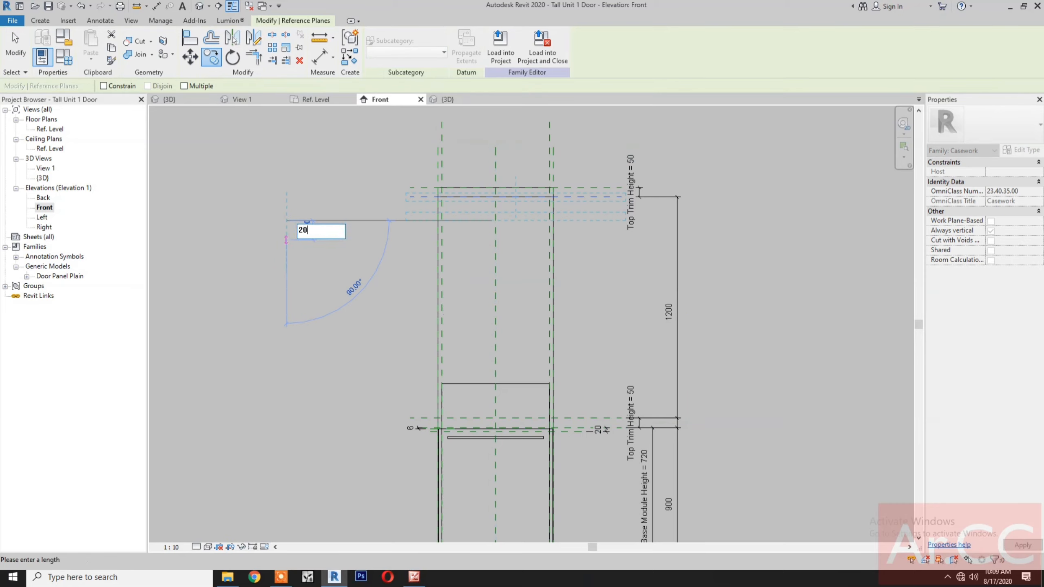
pyautogui.write('0')
pyautogui.press('Return')
pyautogui.press('Escape')
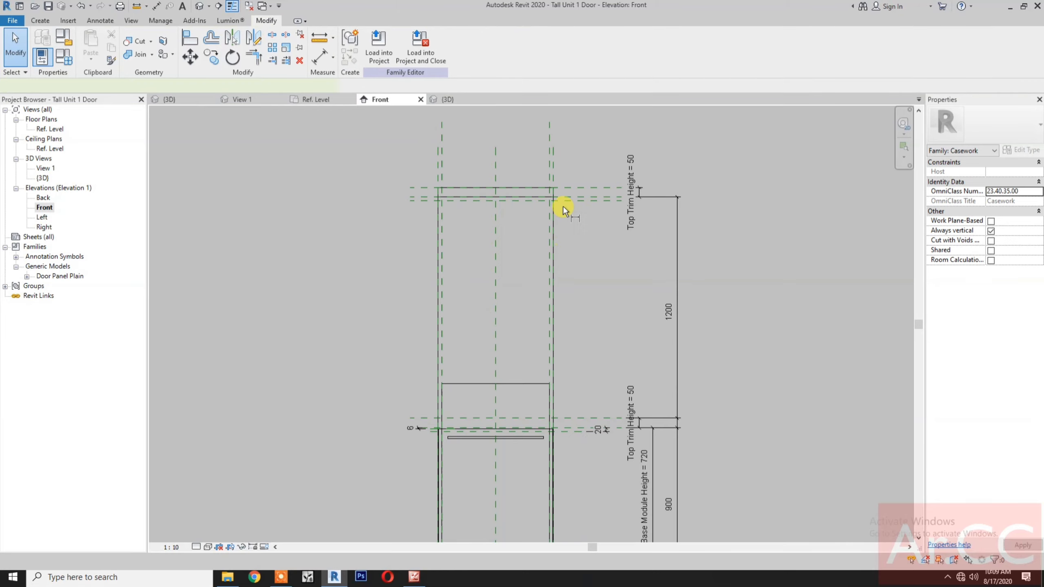
# - Dimension the gap between the top trim's lower reference plane and the copied plane beneath it
pyautogui.press('d')
pyautogui.press('i')
pyautogui.scroll(2, 565, 204)
pyautogui.click(574, 193)
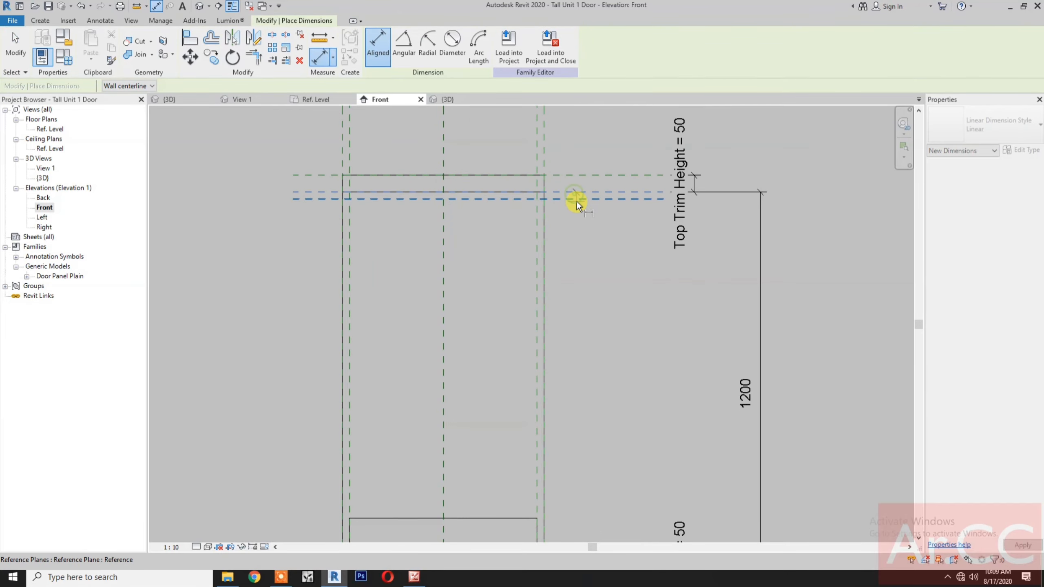
pyautogui.click(577, 200)
pyautogui.scroll(-1, 577, 201)
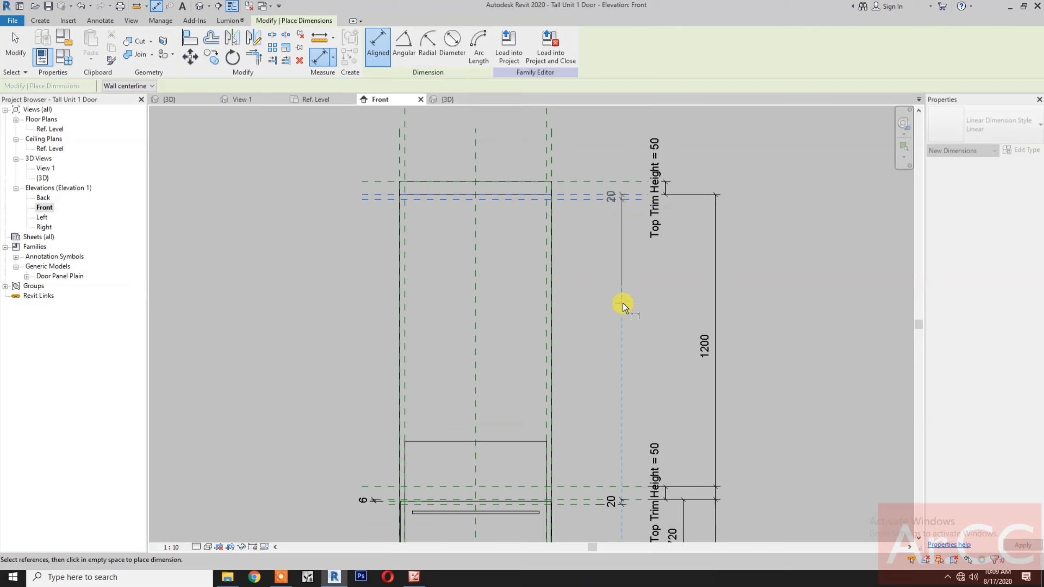
pyautogui.click(623, 305)
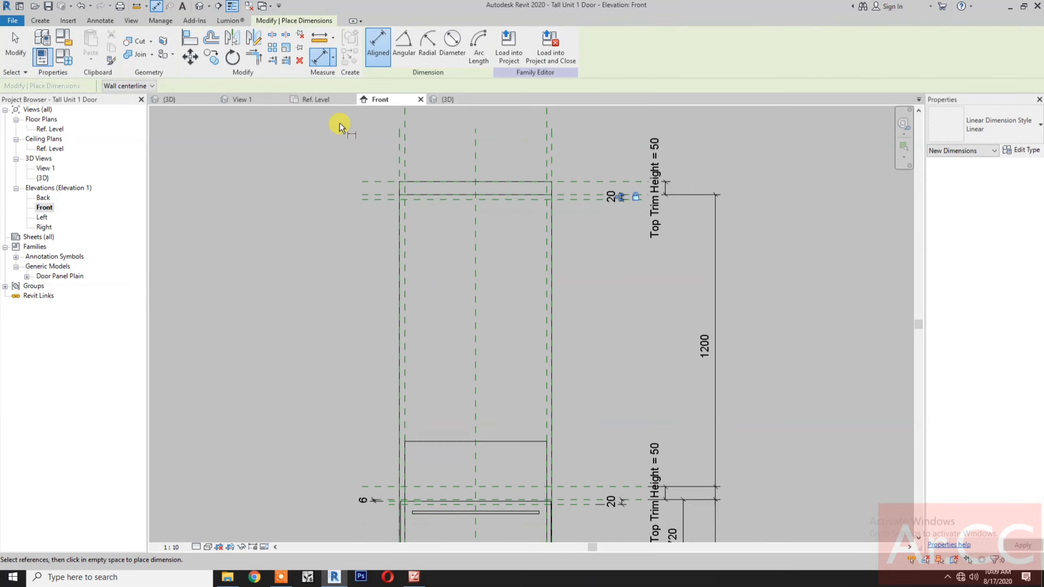
# - Align the void extrusion's upper face to the copied reference plane below the top trim and lock the alignment
pyautogui.click(190, 55)
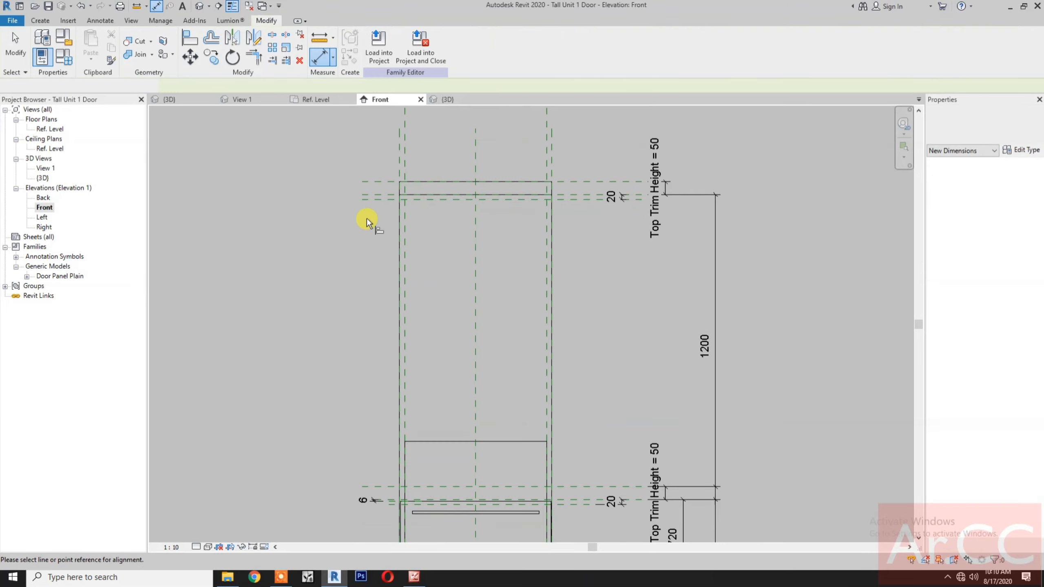
pyautogui.click(381, 202)
pyautogui.click(445, 443)
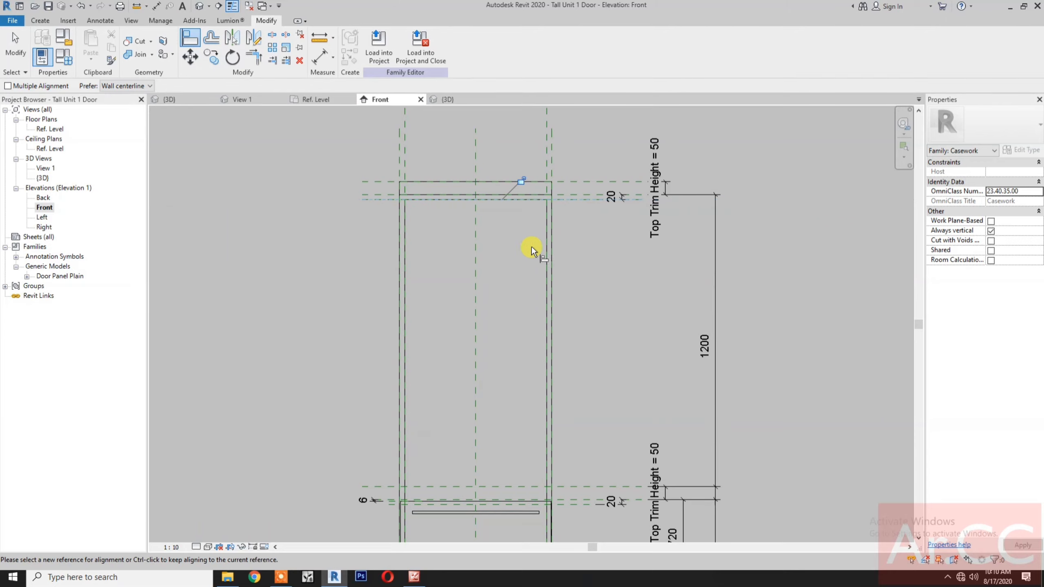
pyautogui.click(524, 188)
pyautogui.press('Escape')
pyautogui.scroll(-3, 506, 262)
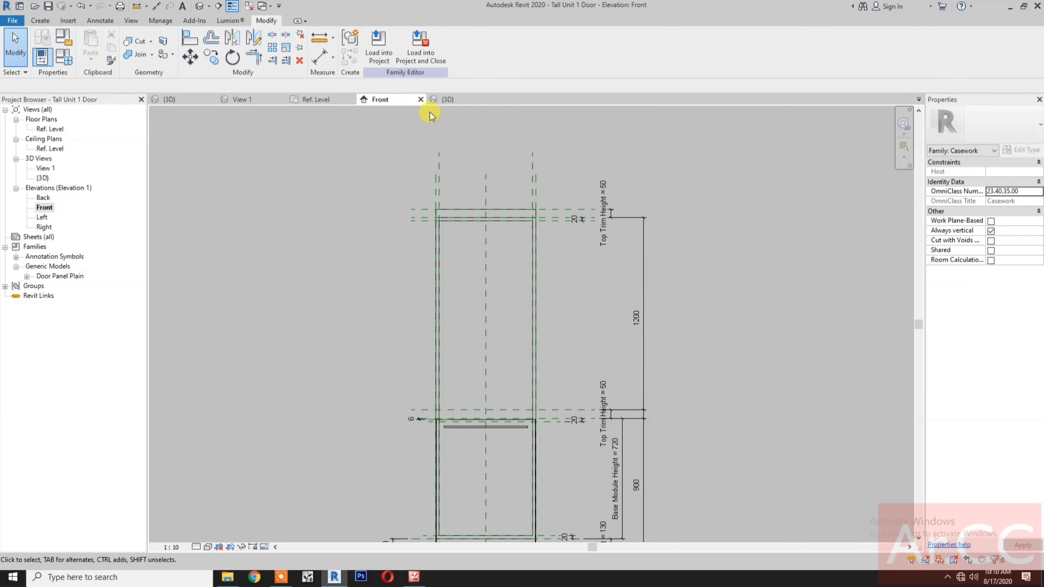
# - Show the cabinet in the 3D view in Hidden Line style, finishing with the Realistic visual style
pyautogui.click(453, 99)
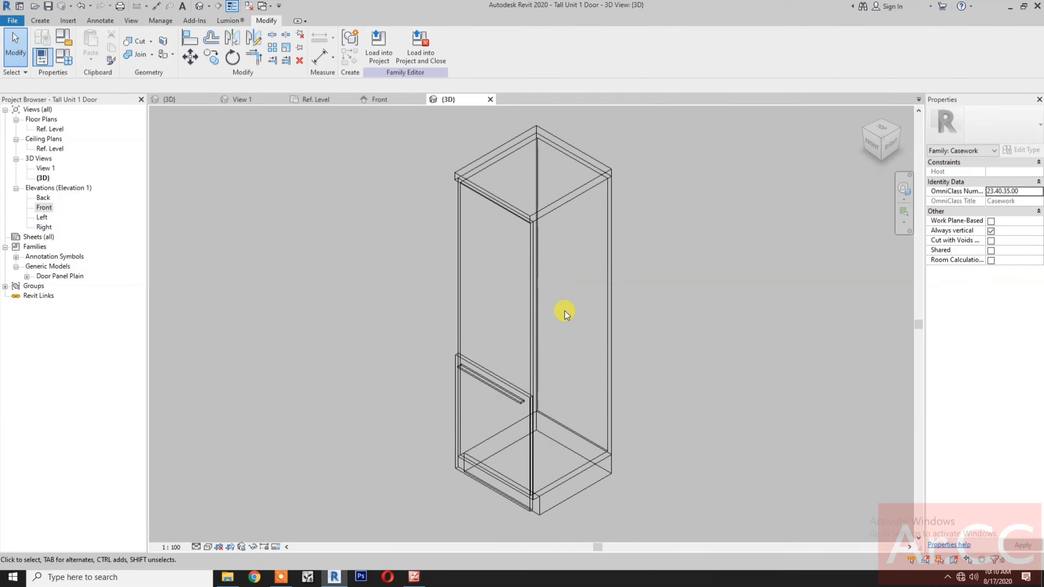
pyautogui.click(208, 548)
pyautogui.click(229, 493)
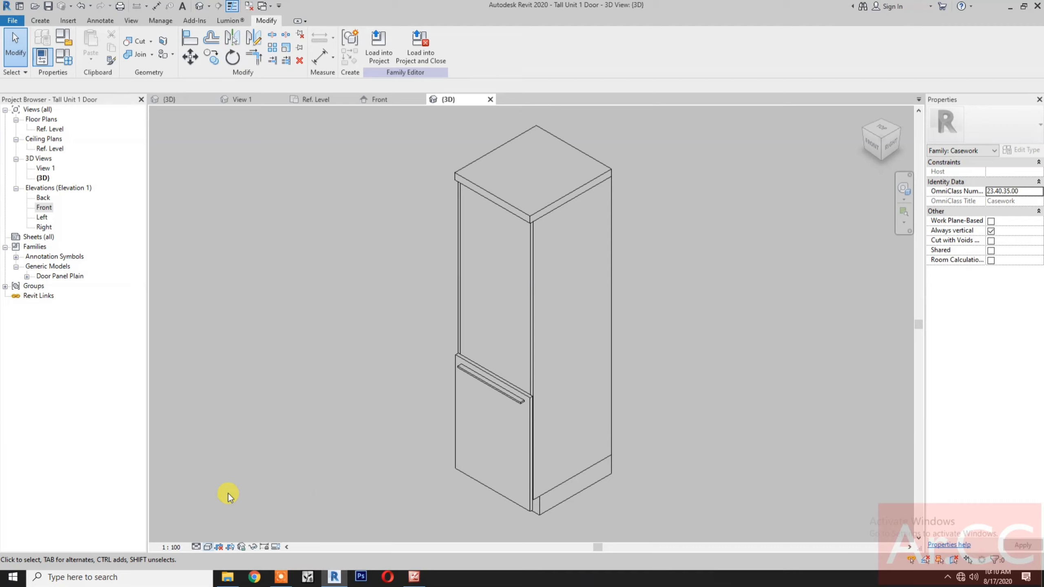
pyautogui.click(208, 548)
pyautogui.click(221, 525)
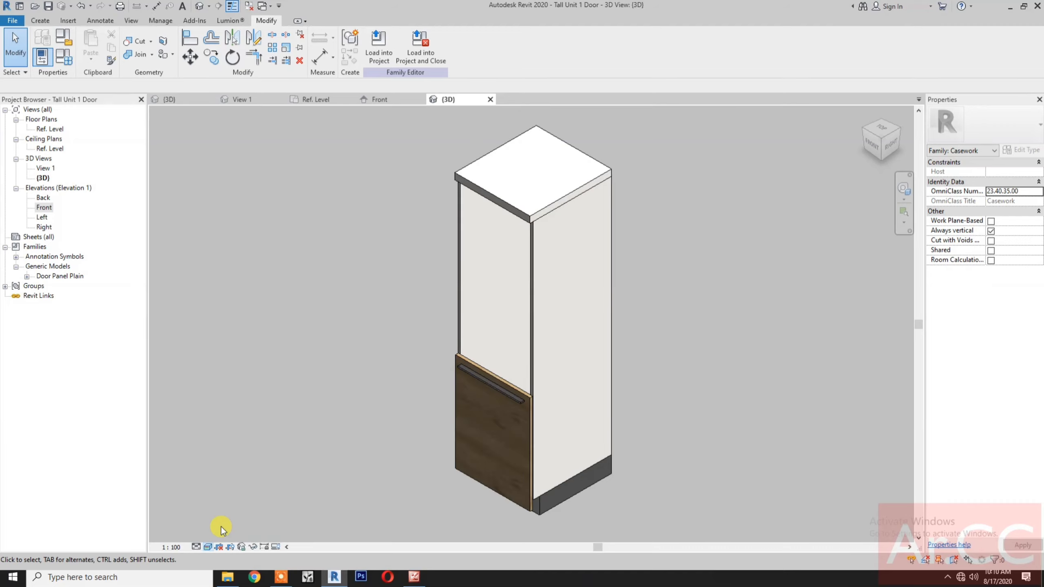
# - Open the Door Panel Plain family for editing from the Front elevation and show its Ref. Level floor plan
pyautogui.click(379, 101)
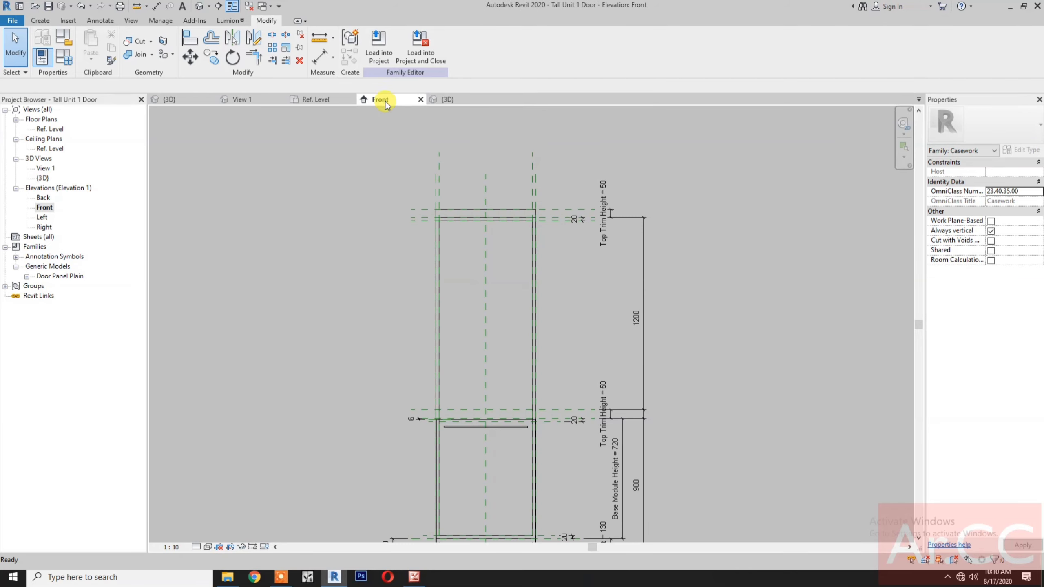
pyautogui.click(514, 431)
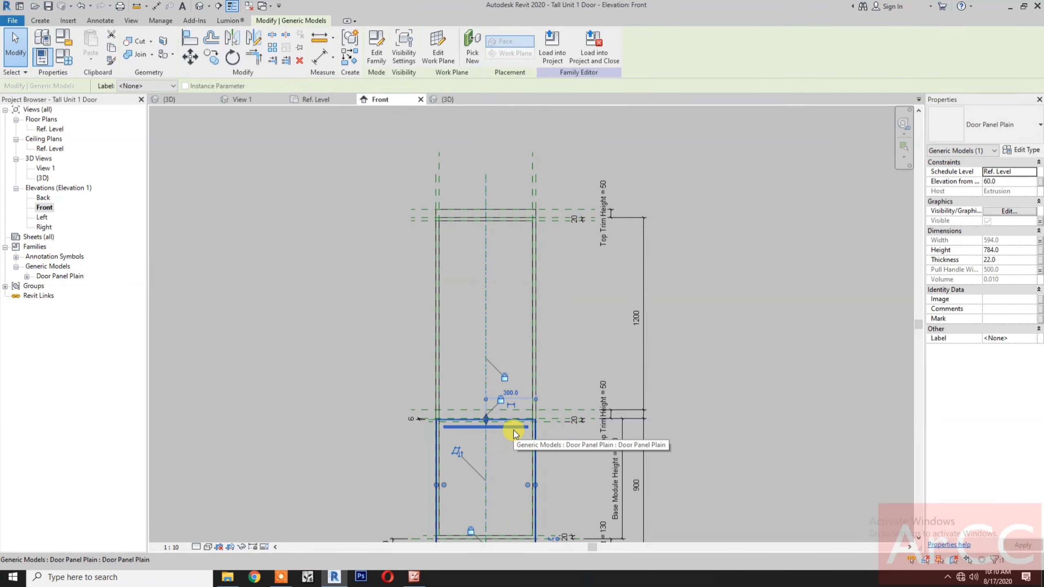
pyautogui.click(379, 62)
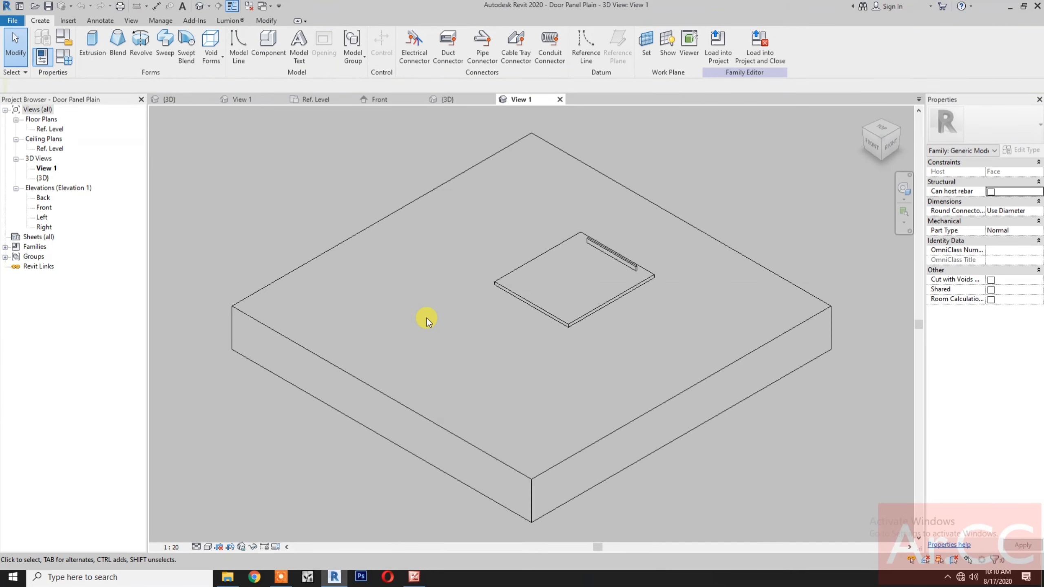
pyautogui.doubleClick(50, 129)
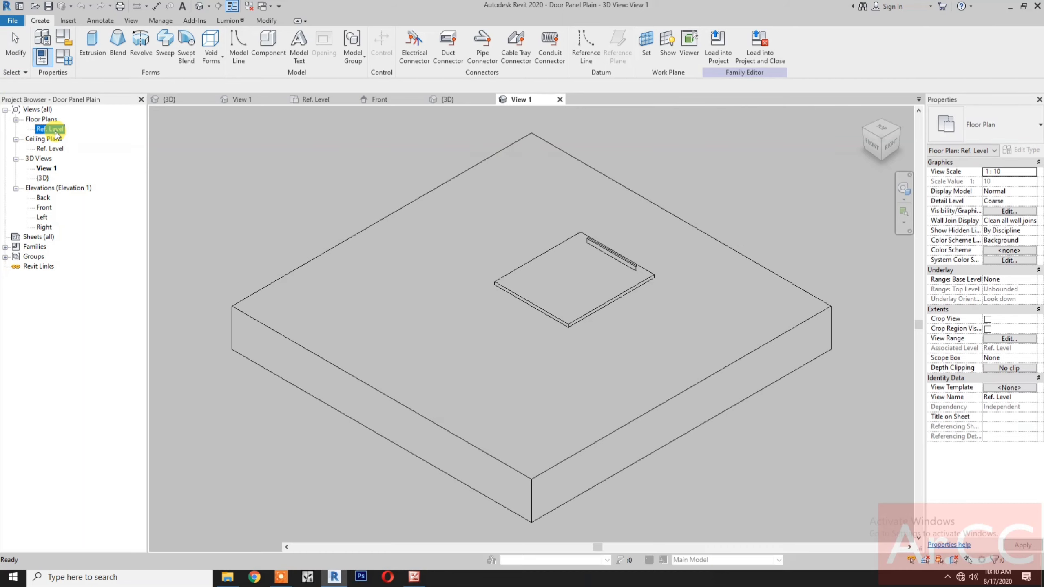
pyautogui.scroll(4, 562, 267)
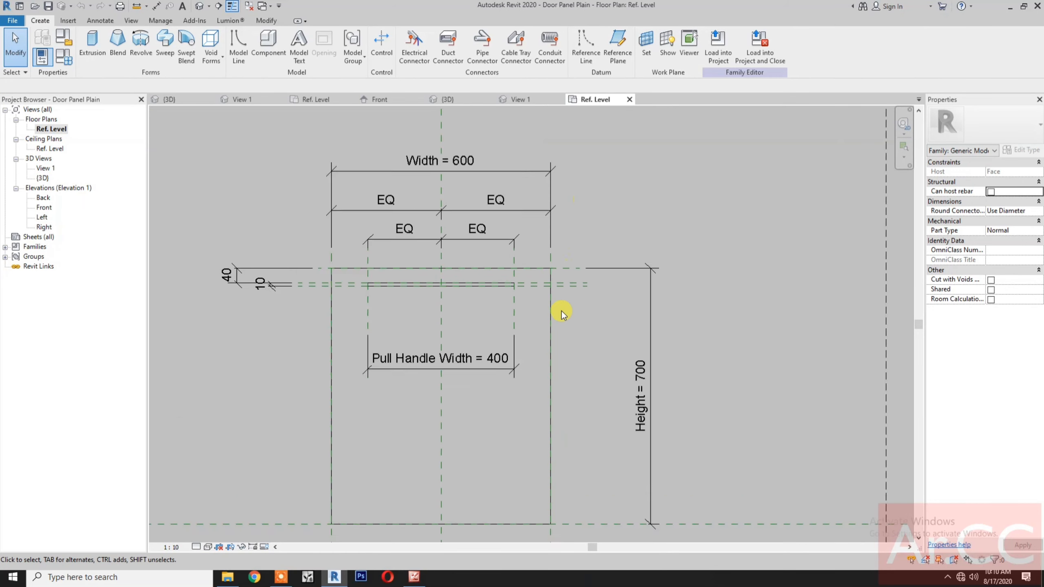
# - Copy the reference plane at the door panel's upper edge 1200 mm upward
pyautogui.click(573, 254)
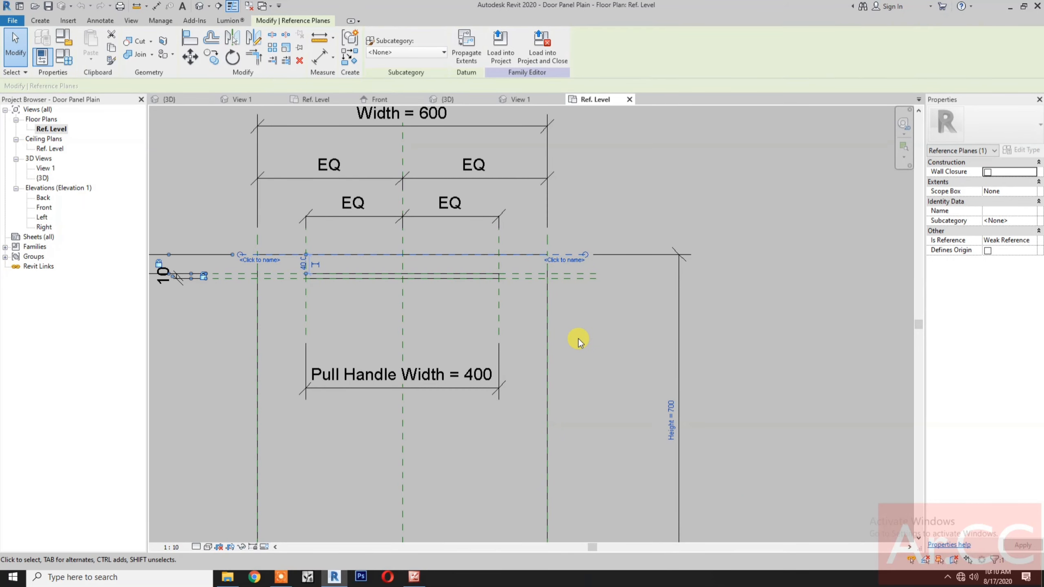
pyautogui.scroll(-2, 576, 340)
pyautogui.moveTo(575, 341); pyautogui.dragTo(579, 450, button='middle')
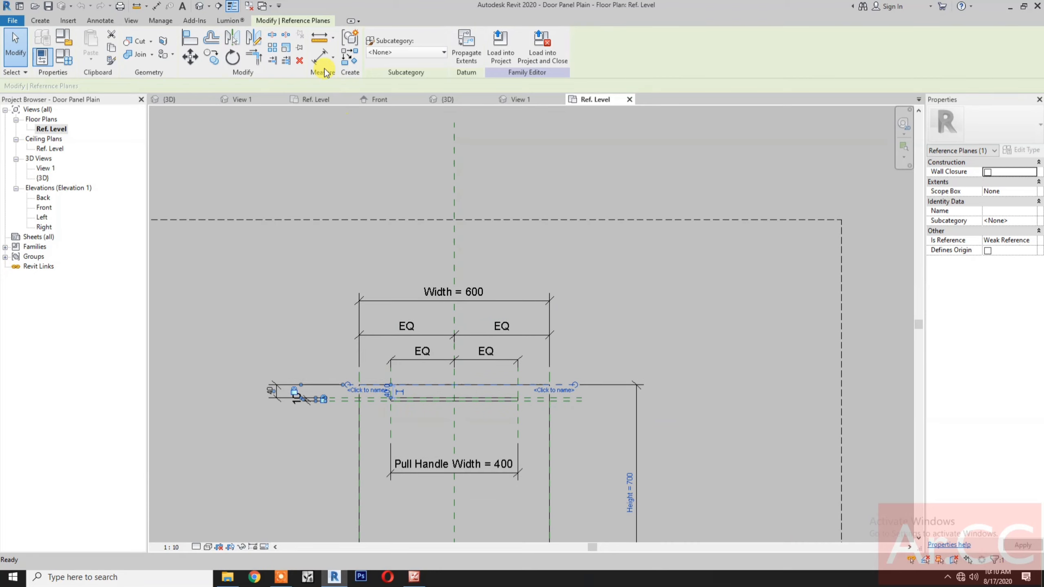
pyautogui.click(211, 58)
pyautogui.click(676, 412)
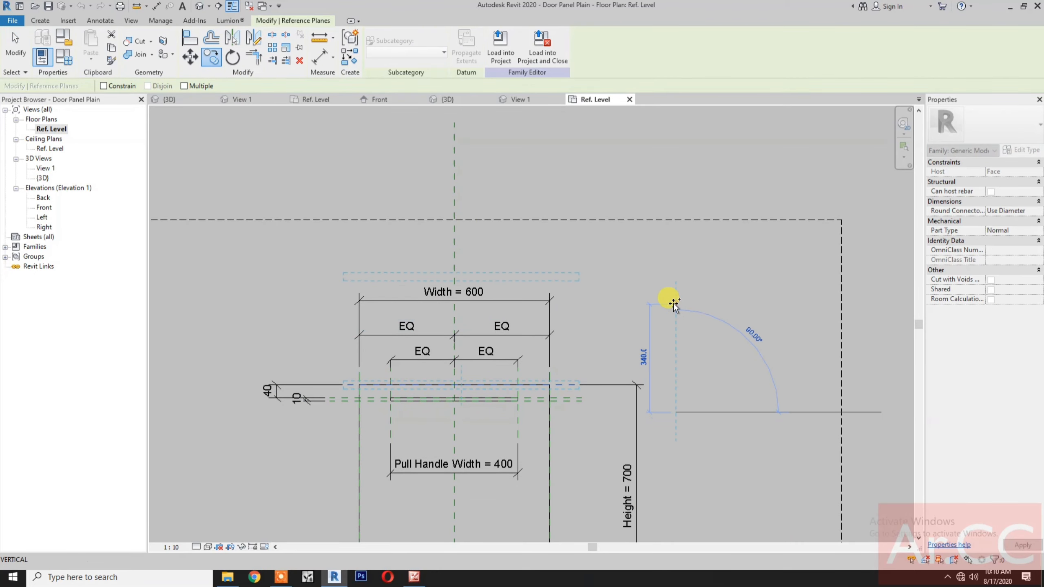
pyautogui.write('120')
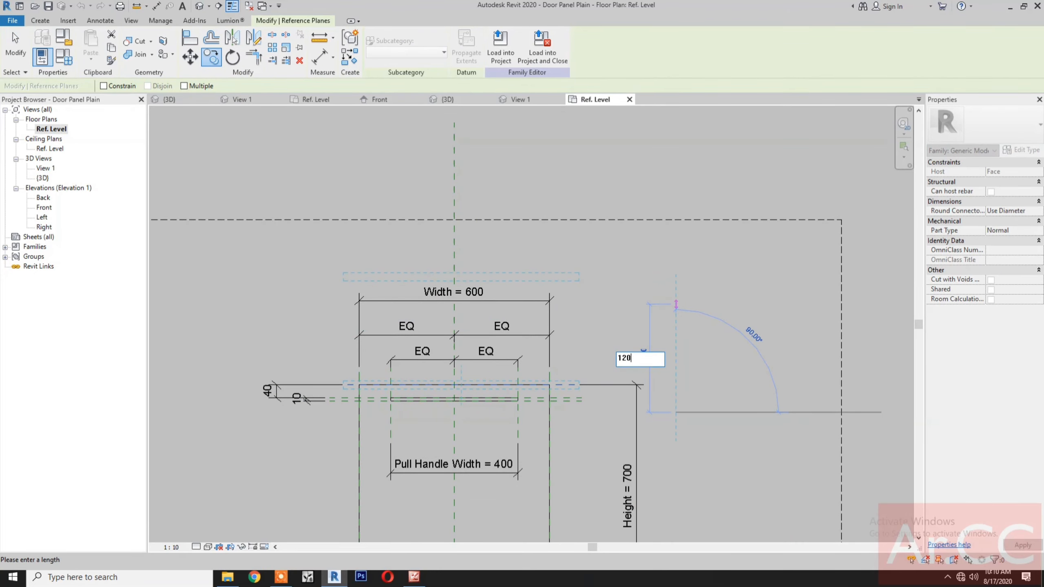
pyautogui.write('0')
pyautogui.press('Return')
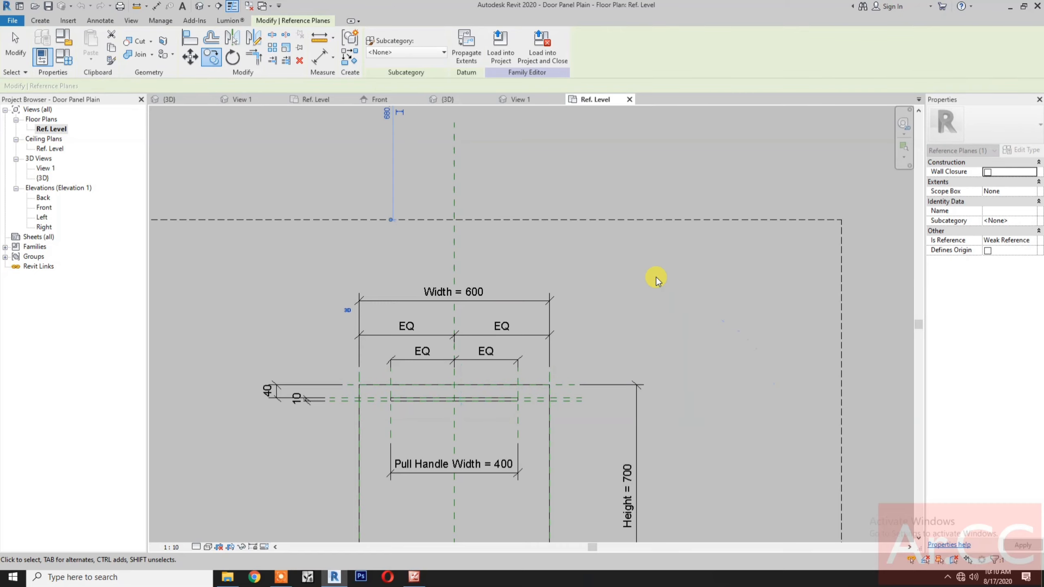
pyautogui.scroll(-2, 658, 279)
pyautogui.scroll(-2, 654, 281)
pyautogui.click(641, 324)
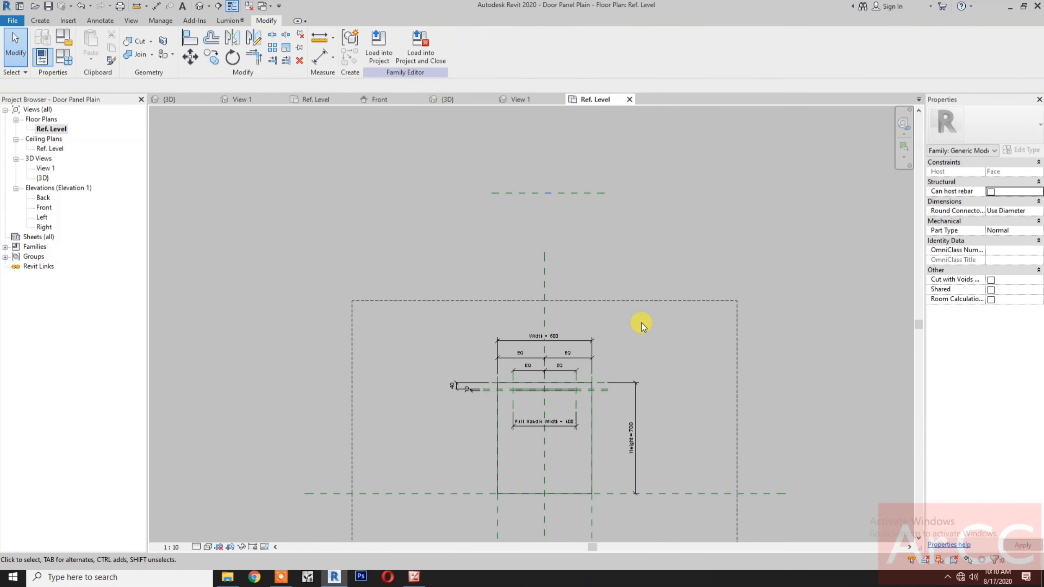
# - Dimension the distance between the copied reference plane and the original plane at the panel's upper edge
pyautogui.press('i')
pyautogui.click(596, 195)
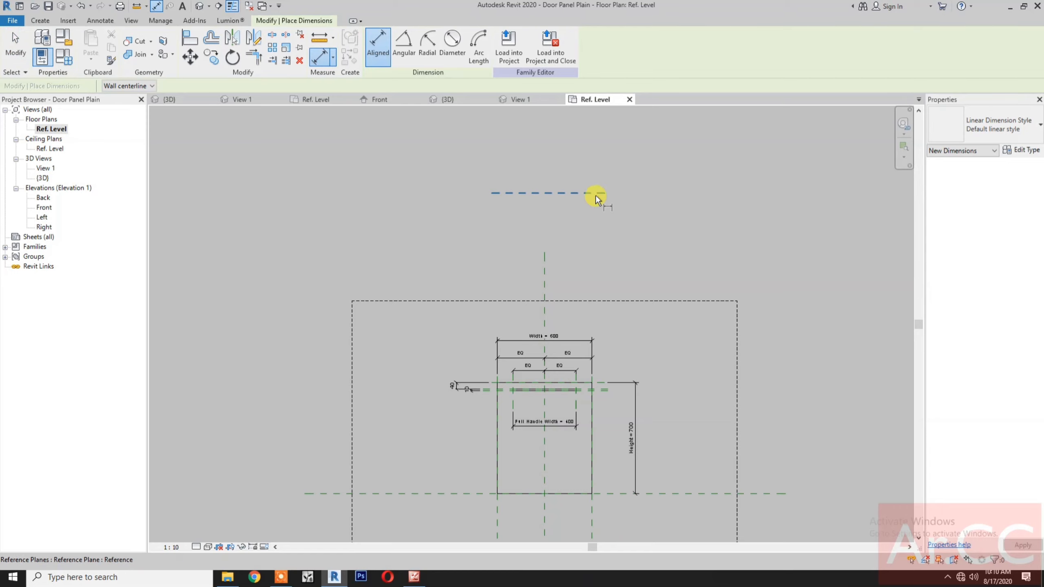
pyautogui.click(603, 383)
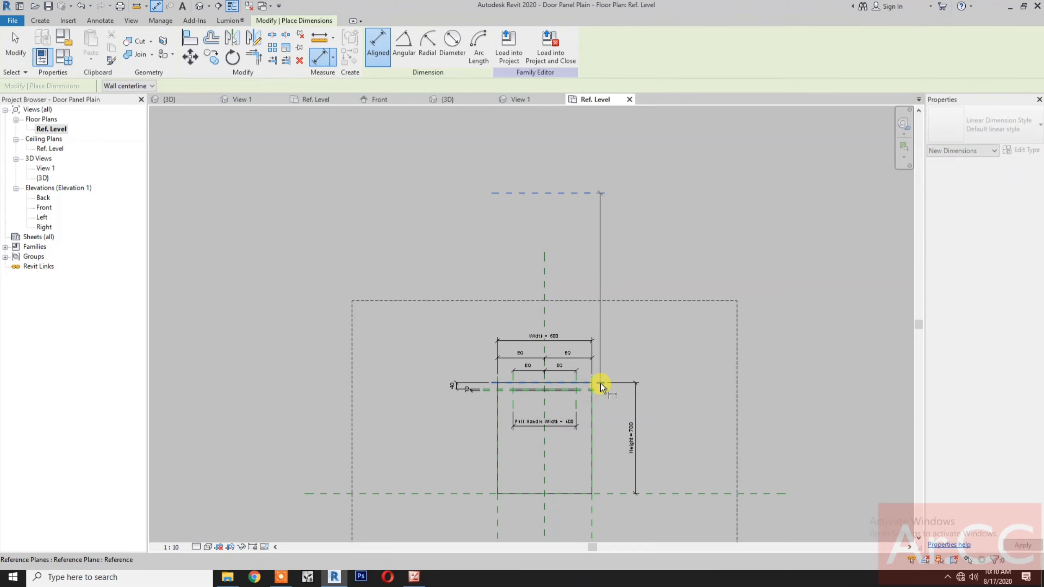
pyautogui.click(634, 393)
pyautogui.scroll(3, 584, 385)
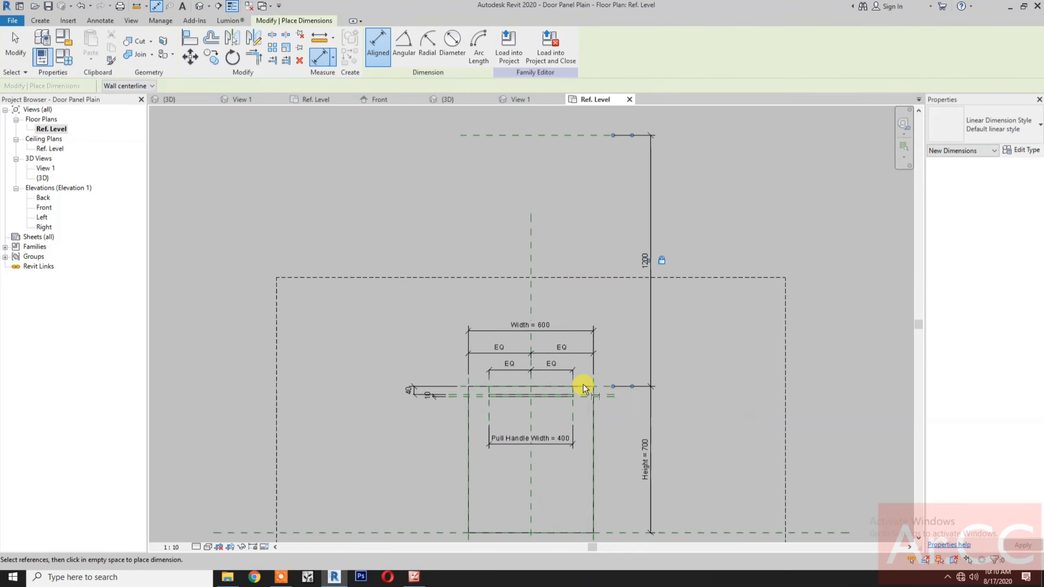
pyautogui.press('Escape')
pyautogui.press('Escape')
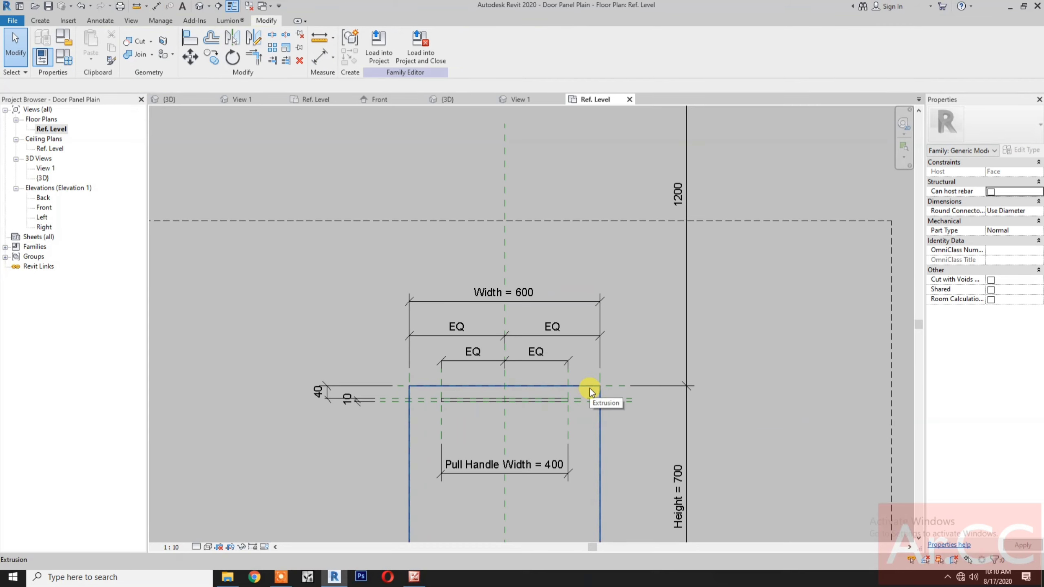
# - Remove the constraints holding the panel extrusion's upper edge and stretch that edge upward past the original reference plane
pyautogui.click(590, 389)
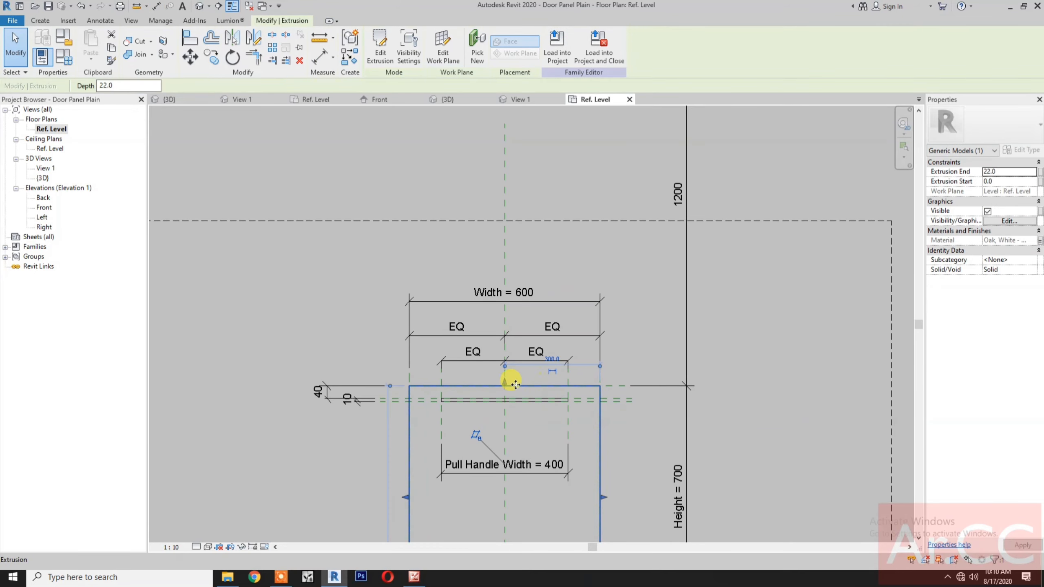
pyautogui.moveTo(507, 383); pyautogui.dragTo(502, 205)
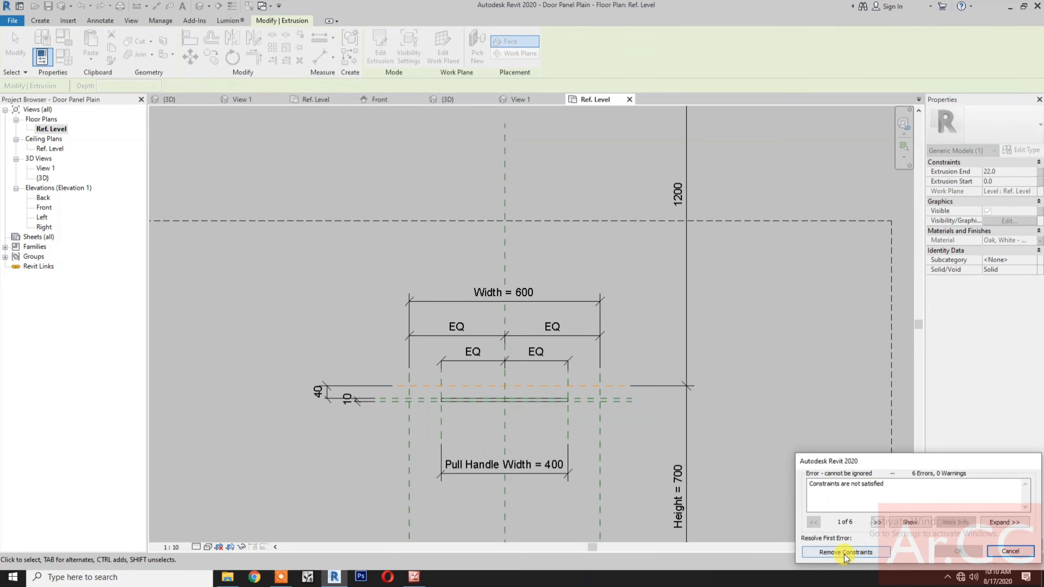
pyautogui.click(845, 554)
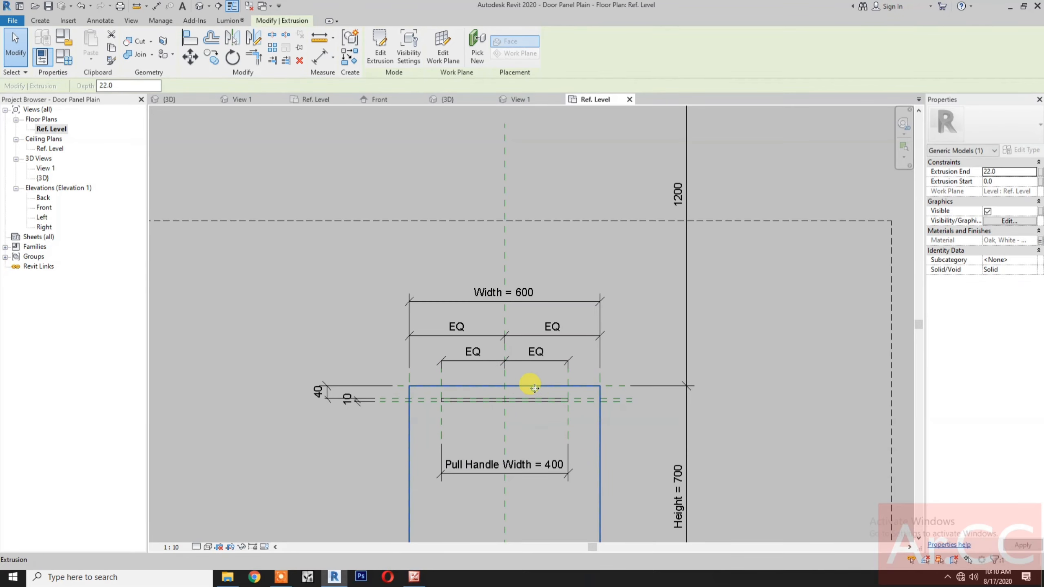
pyautogui.click(552, 419)
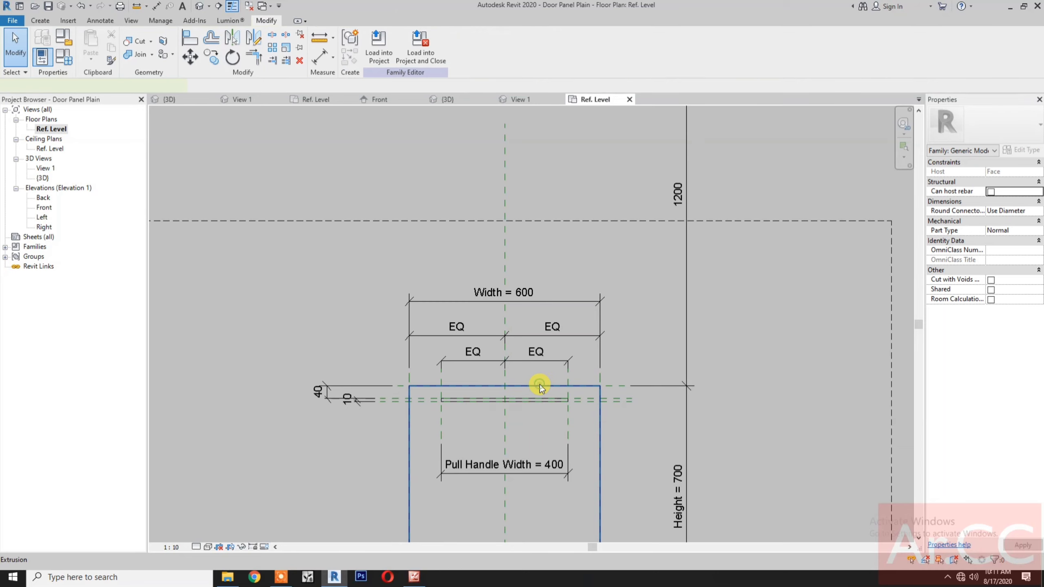
pyautogui.click(540, 385)
pyautogui.moveTo(504, 384); pyautogui.dragTo(517, 274)
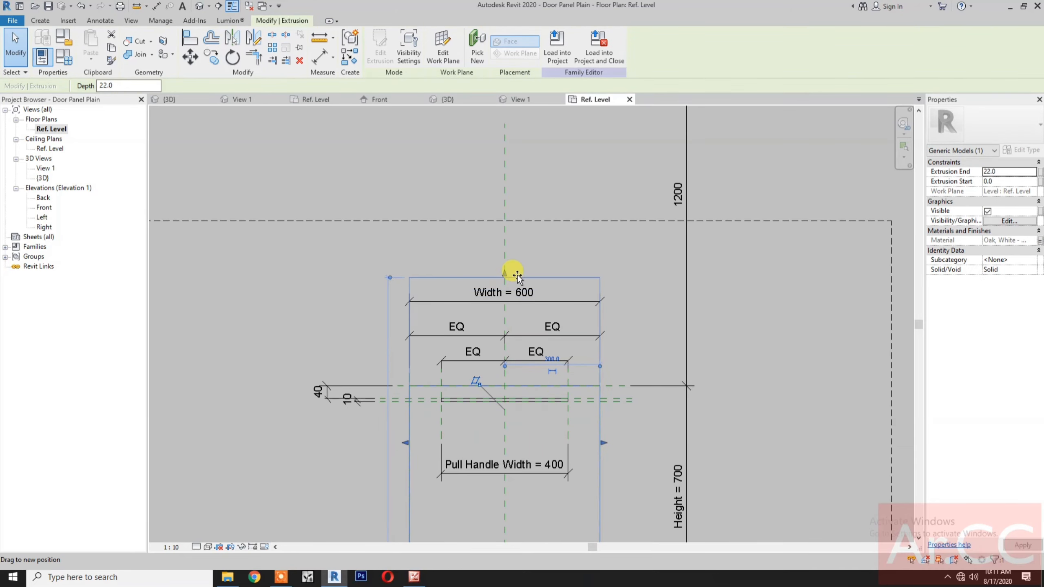
pyautogui.scroll(-3, 691, 430)
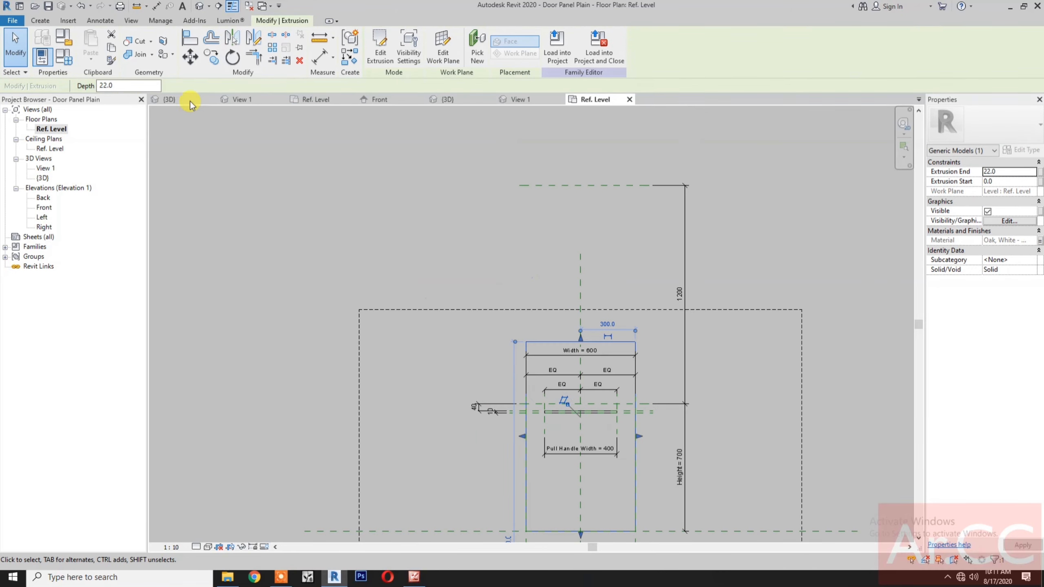
# - Align the panel extrusion's upper edge to the copied reference plane and lock the alignment
pyautogui.click(190, 38)
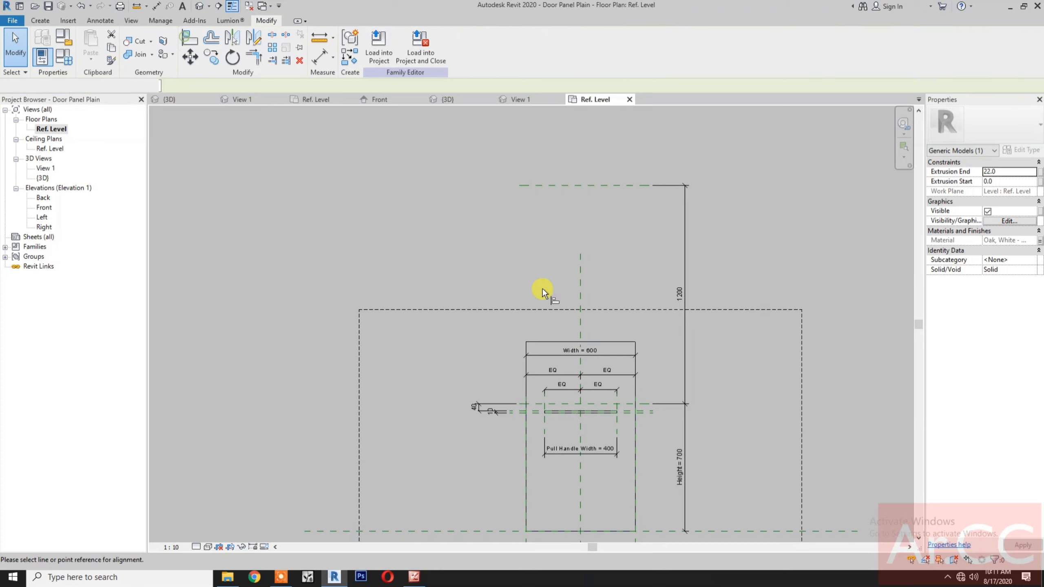
pyautogui.click(579, 185)
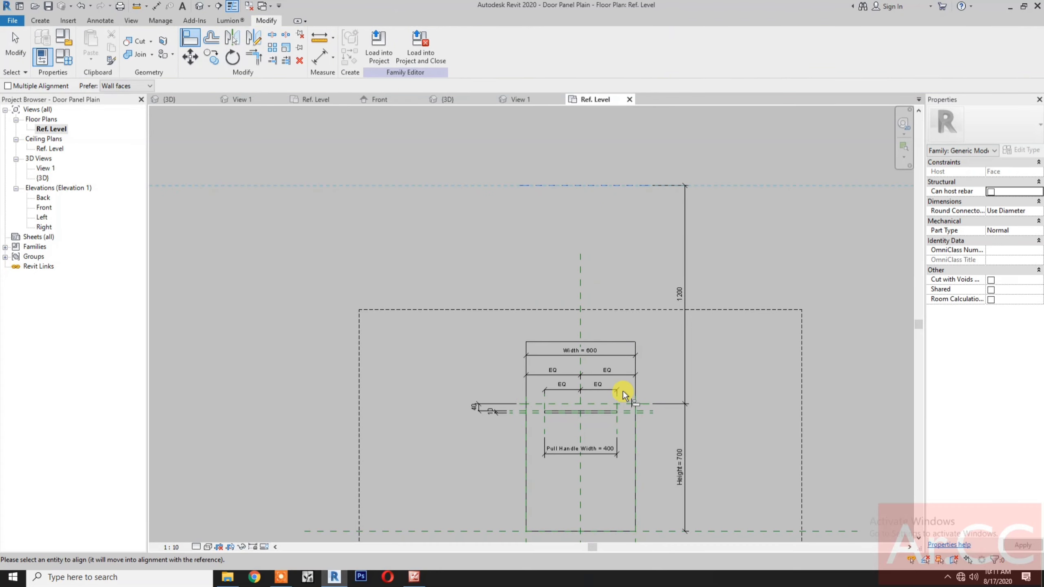
pyautogui.scroll(3, 623, 391)
pyautogui.click(600, 313)
pyautogui.scroll(-3, 599, 315)
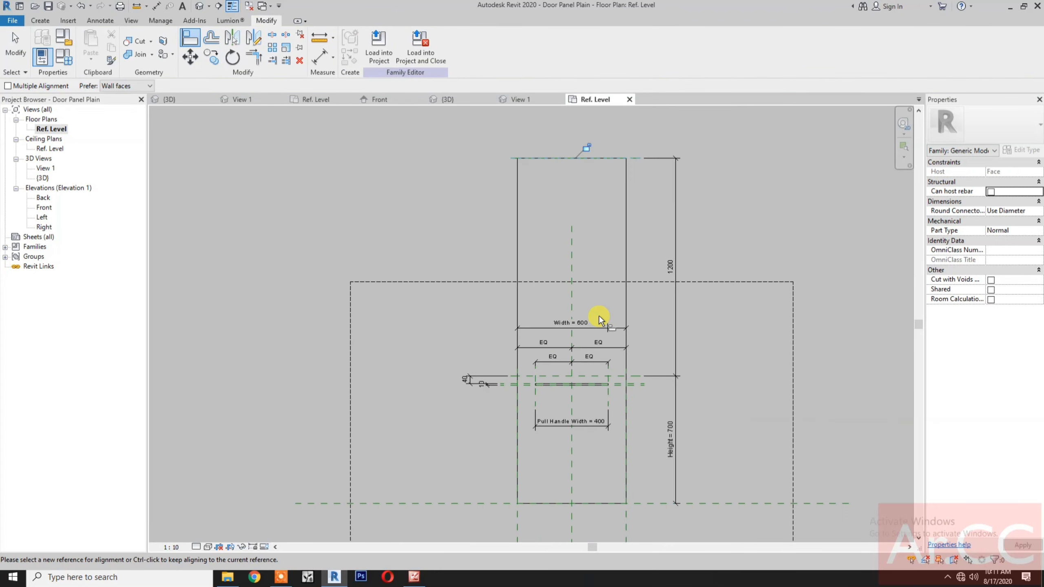
pyautogui.click(587, 146)
pyautogui.press('Escape')
# - Show the lengthened door panel in 3D View 1 with the Realistic visual style
pyautogui.click(541, 100)
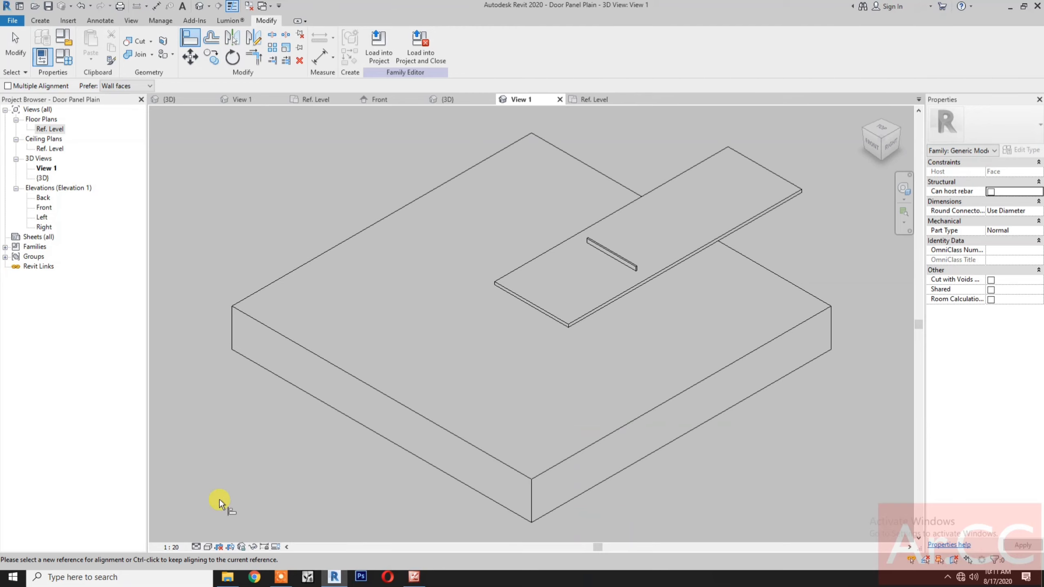
pyautogui.click(218, 547)
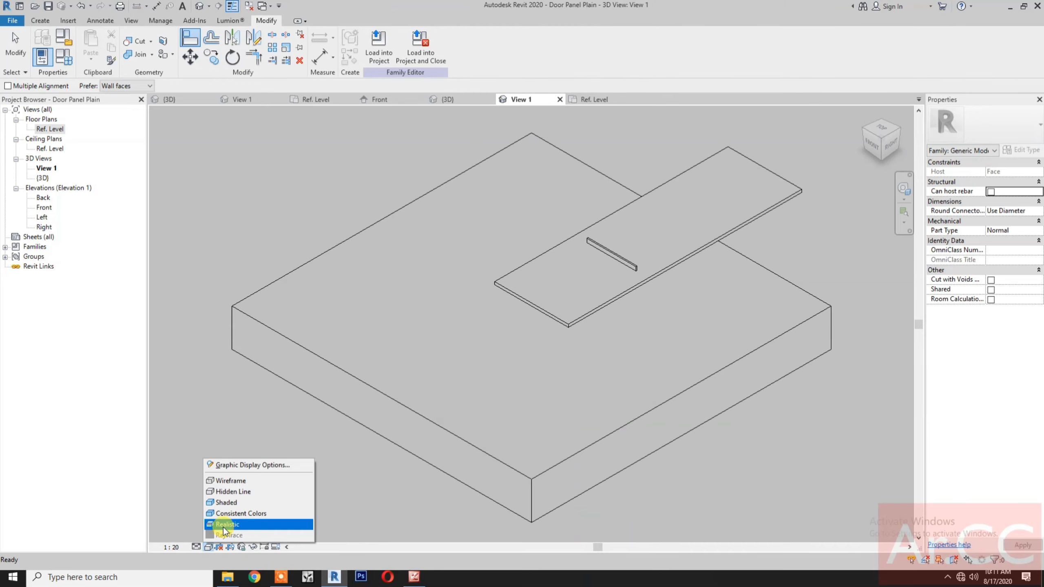
pyautogui.click(224, 528)
pyautogui.moveTo(483, 392); pyautogui.dragTo(420, 436, button='middle')
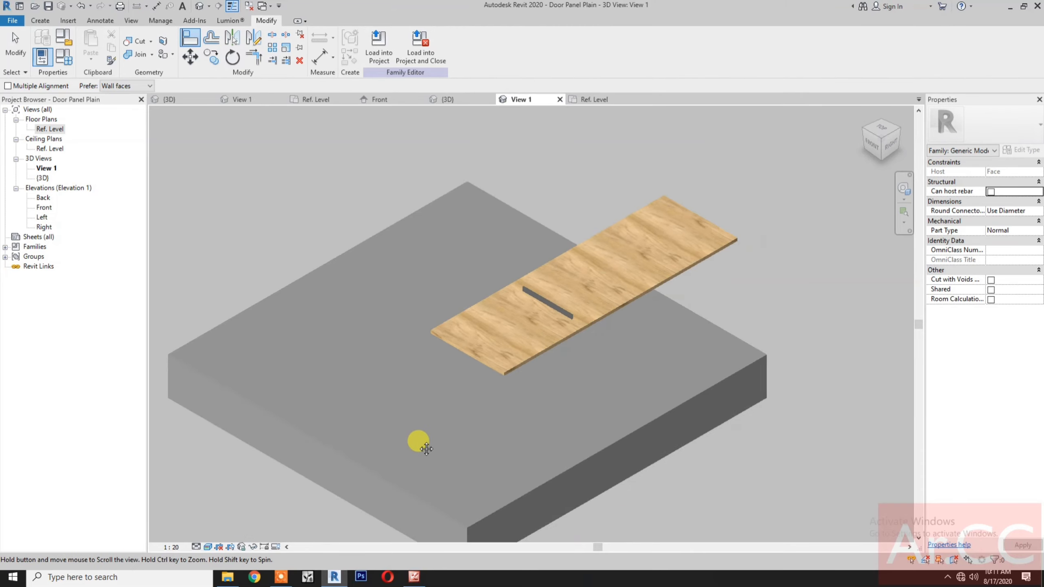
pyautogui.press('Escape')
pyautogui.press('Escape')
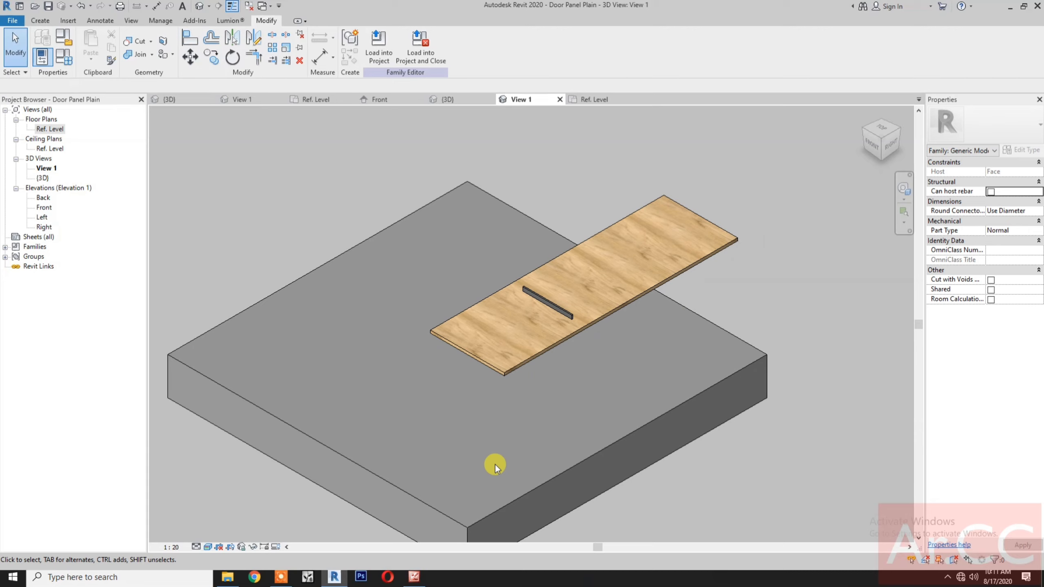
# - Load the door panel into Tall Unit 1 Door.rfa and close it without saving, overwriting the existing version
pyautogui.click(526, 496)
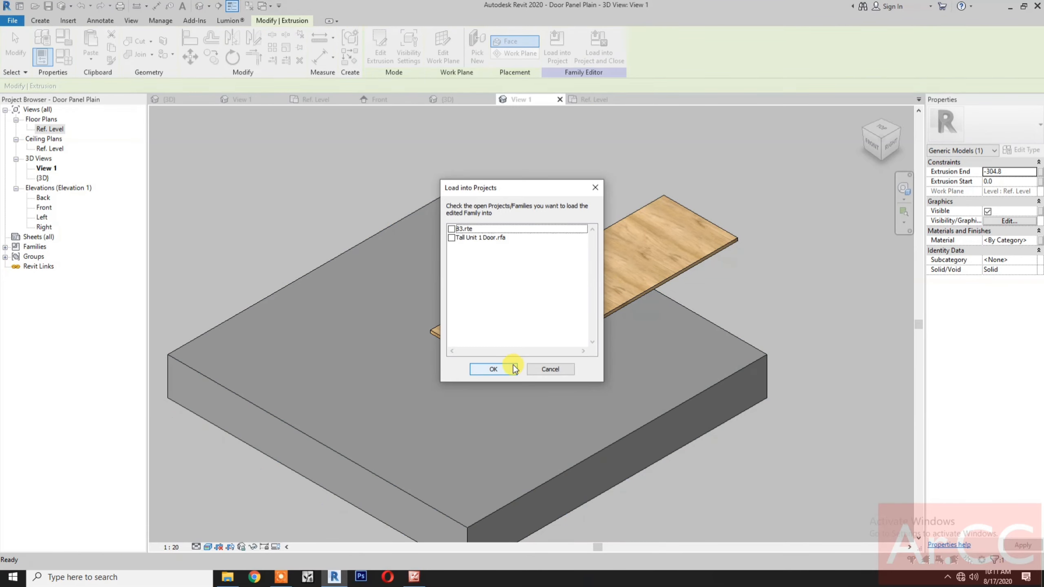
pyautogui.click(452, 237)
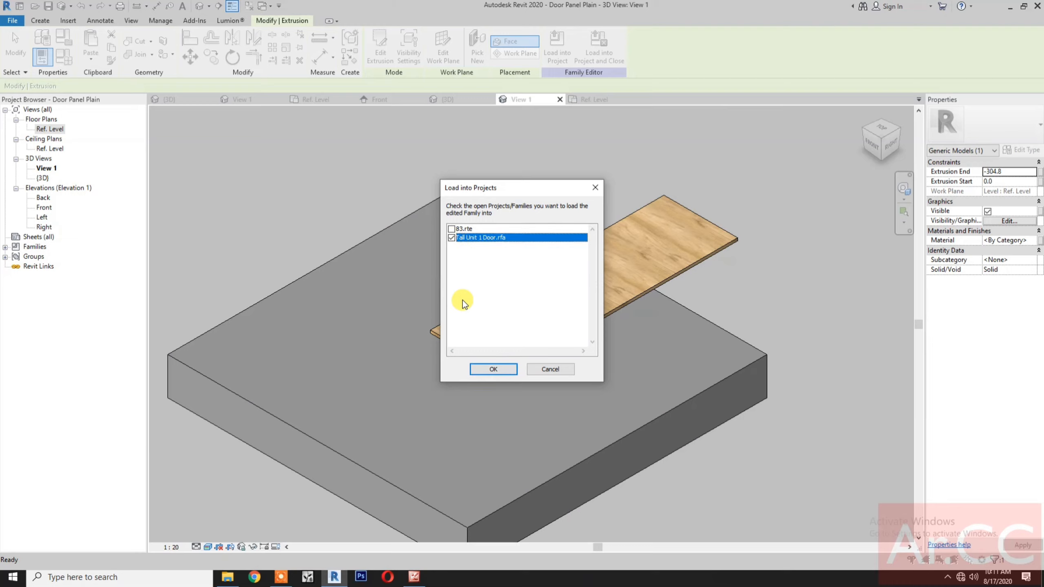
pyautogui.click(493, 369)
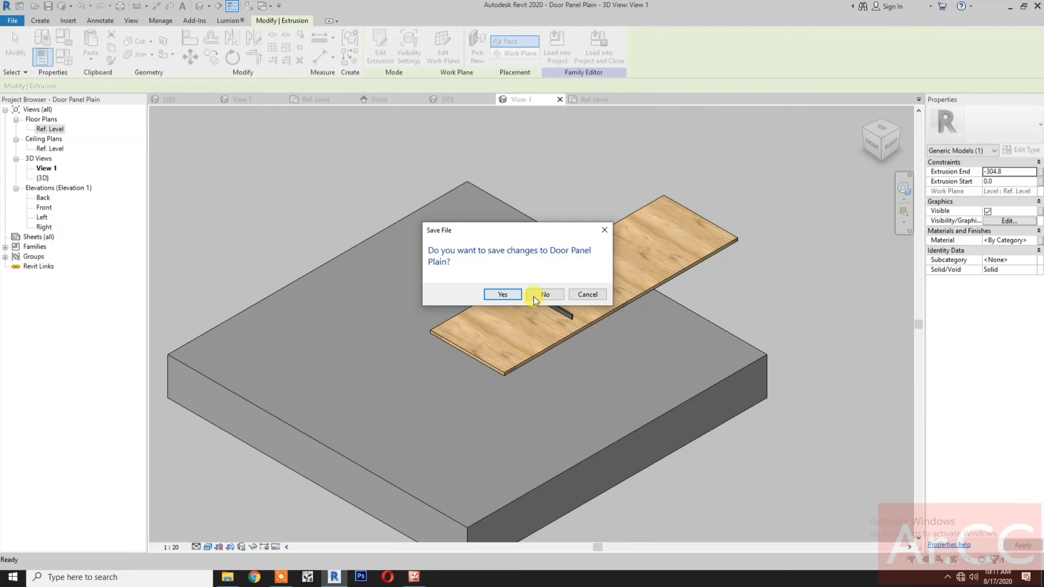
pyautogui.click(545, 295)
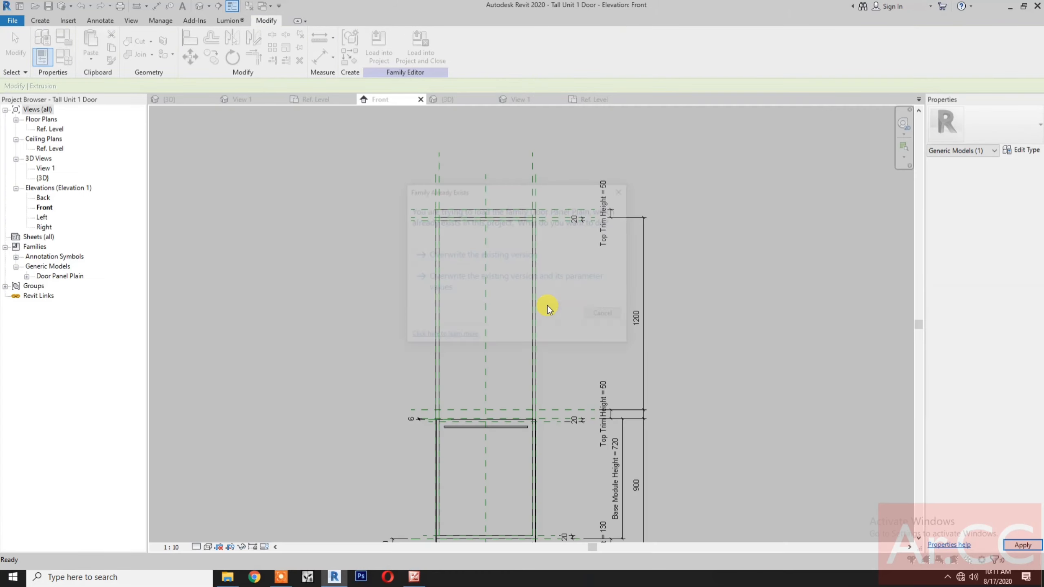
pyautogui.click(506, 250)
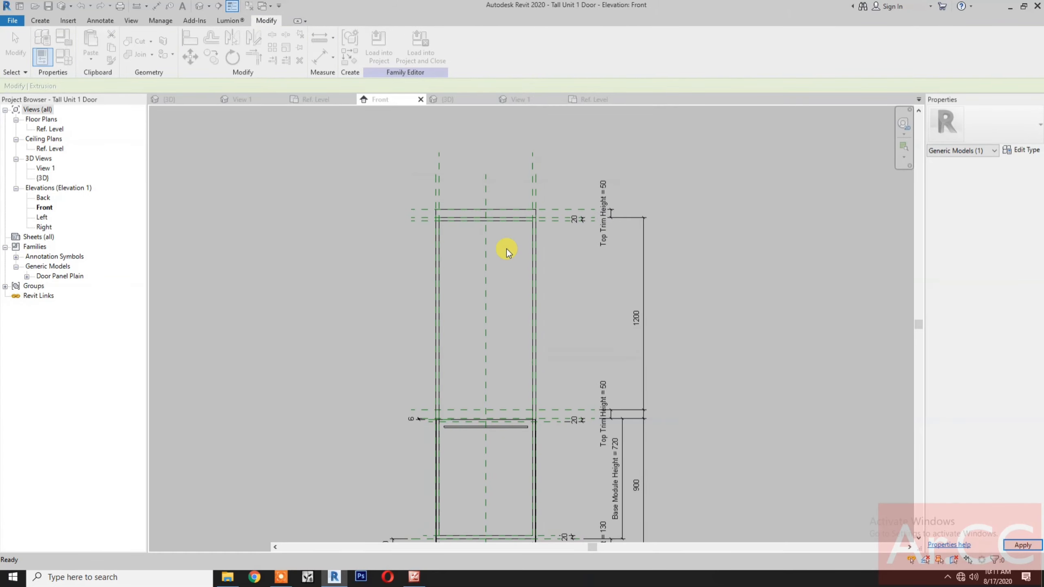
pyautogui.scroll(-1, 546, 265)
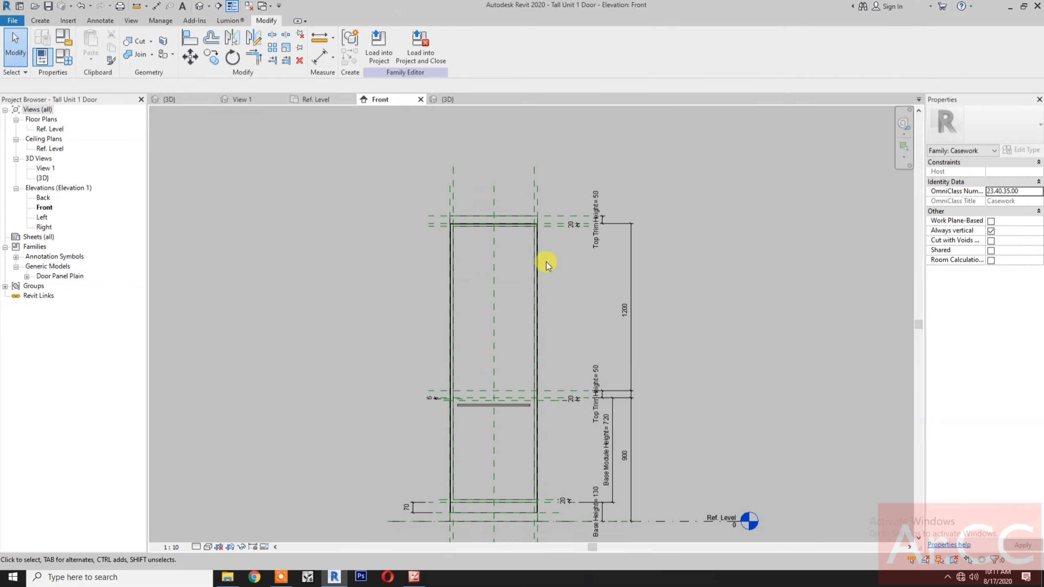
# - Delete the former top trim's reference plane just above the base module, together with its attached dimensions
pyautogui.scroll(-1, 547, 265)
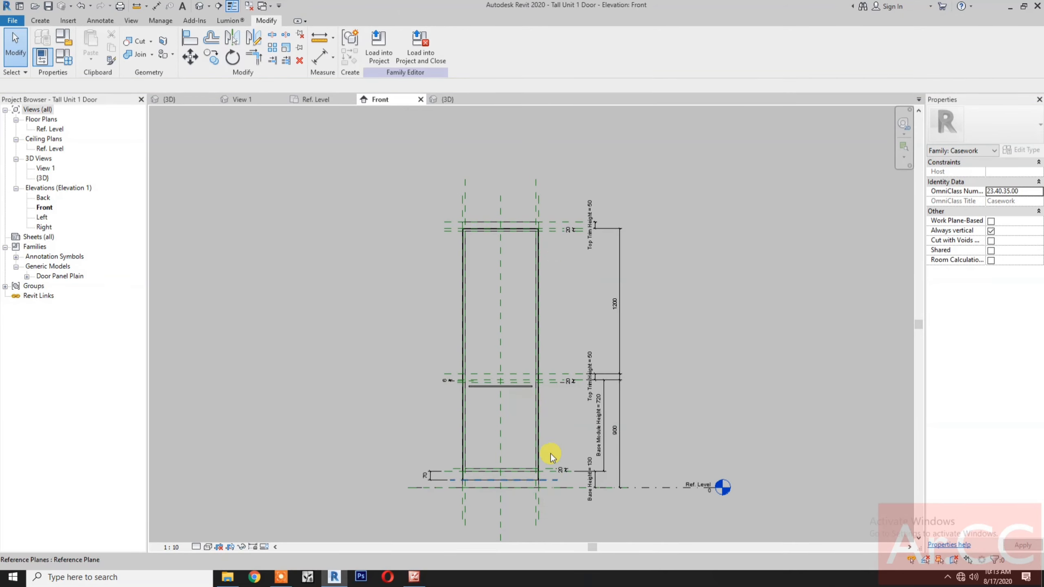
pyautogui.scroll(3, 552, 392)
pyautogui.scroll(1, 553, 392)
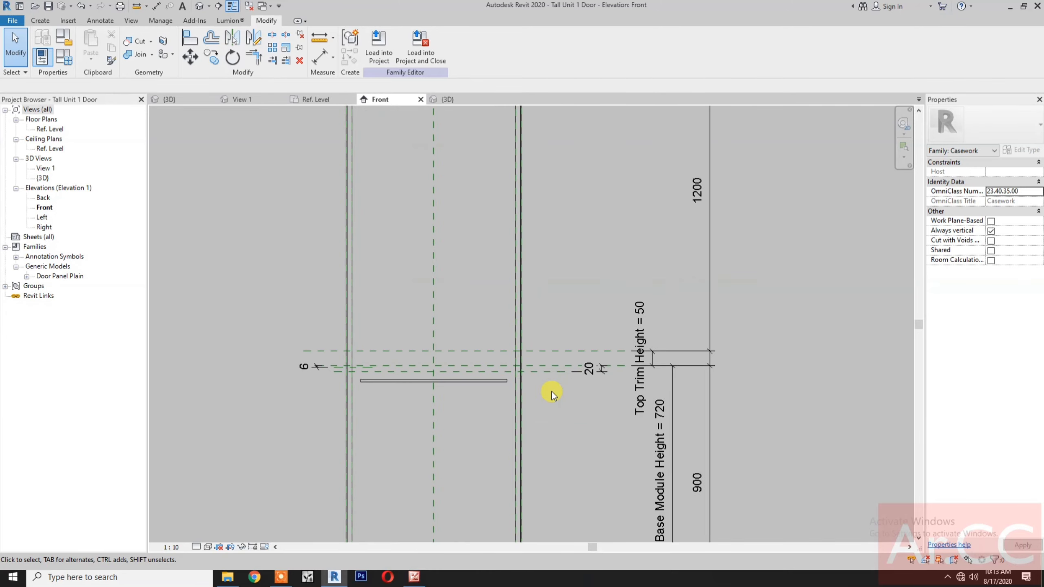
pyautogui.click(552, 351)
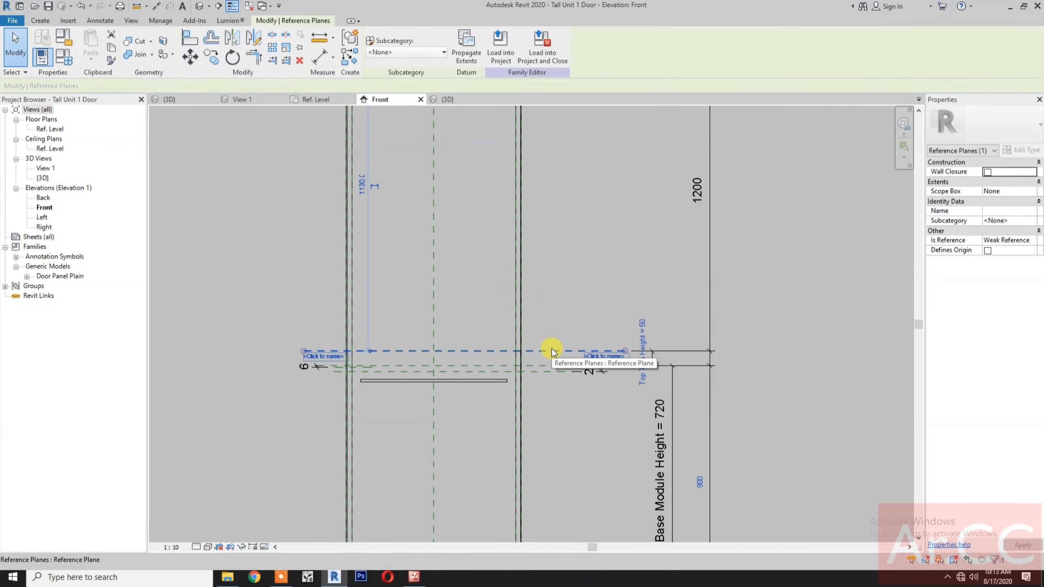
pyautogui.press('Escape')
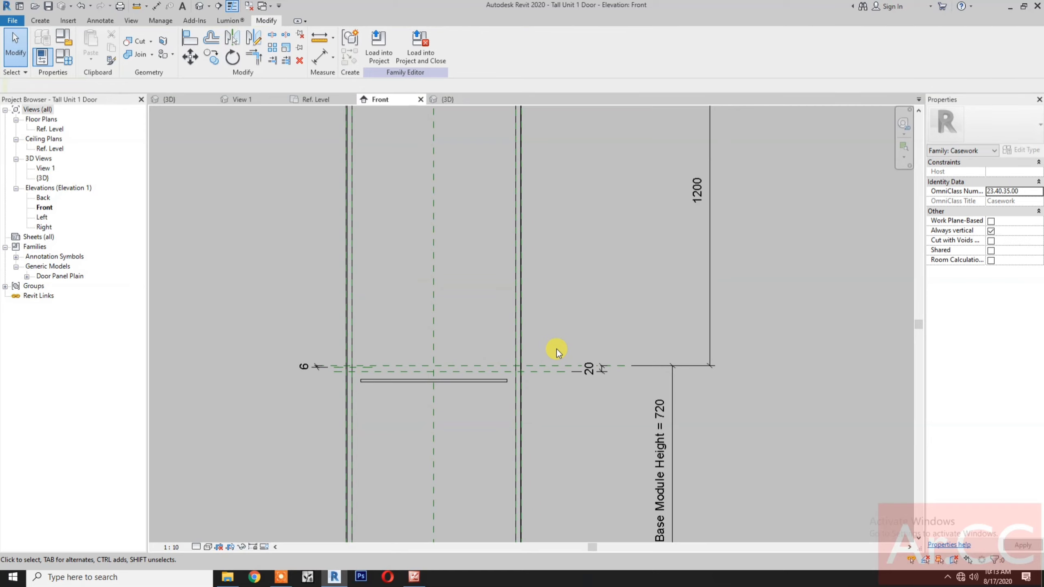
pyautogui.scroll(-3, 557, 348)
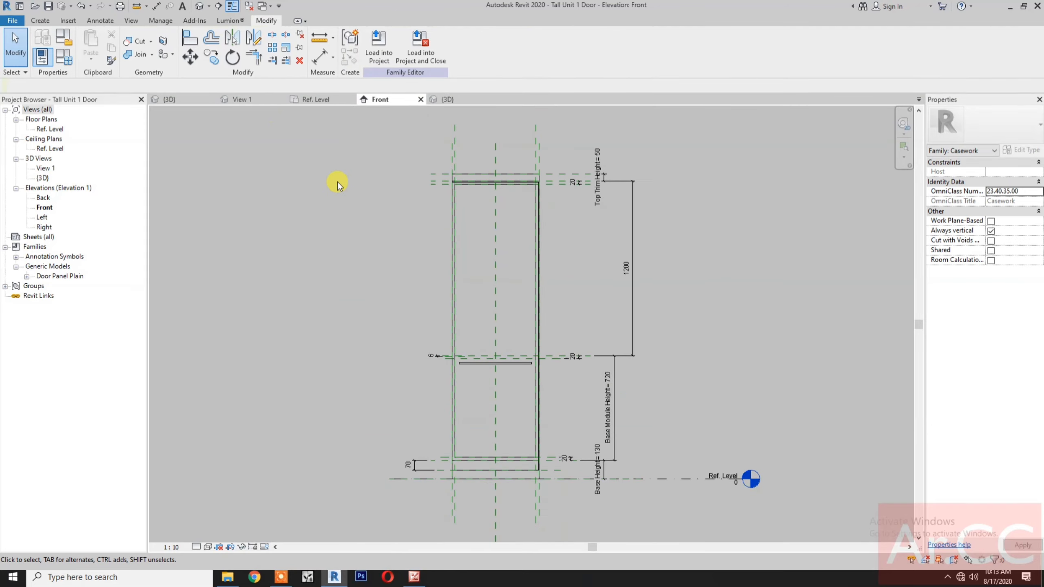
# - Dimension the distance from the module's bottom reference plane to its top reference plane, placing the dimension outside the 1200 one
pyautogui.press('d')
pyautogui.press('i')
pyautogui.scroll(3, 580, 456)
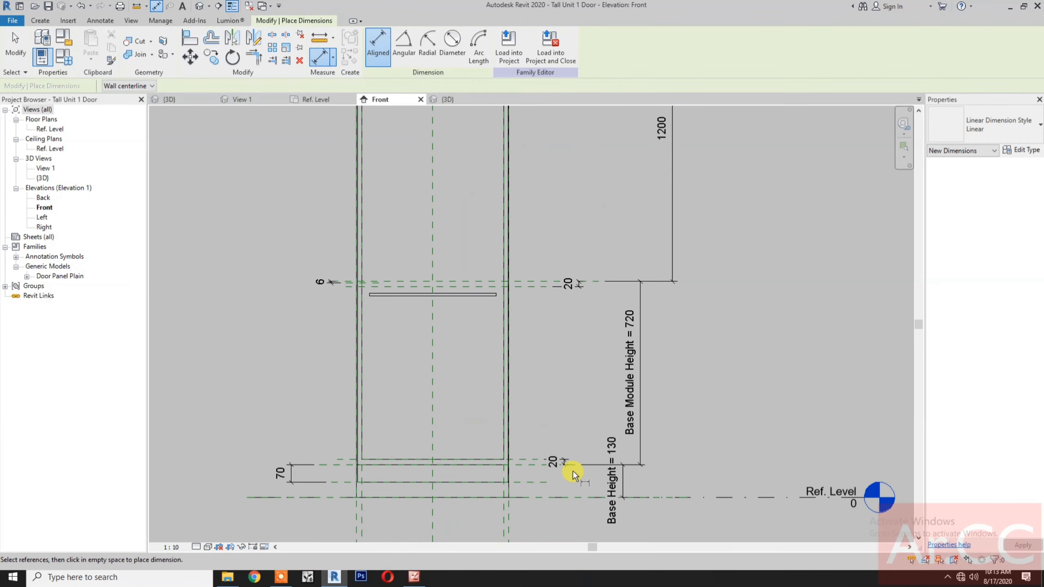
pyautogui.click(573, 467)
pyautogui.scroll(-2, 578, 326)
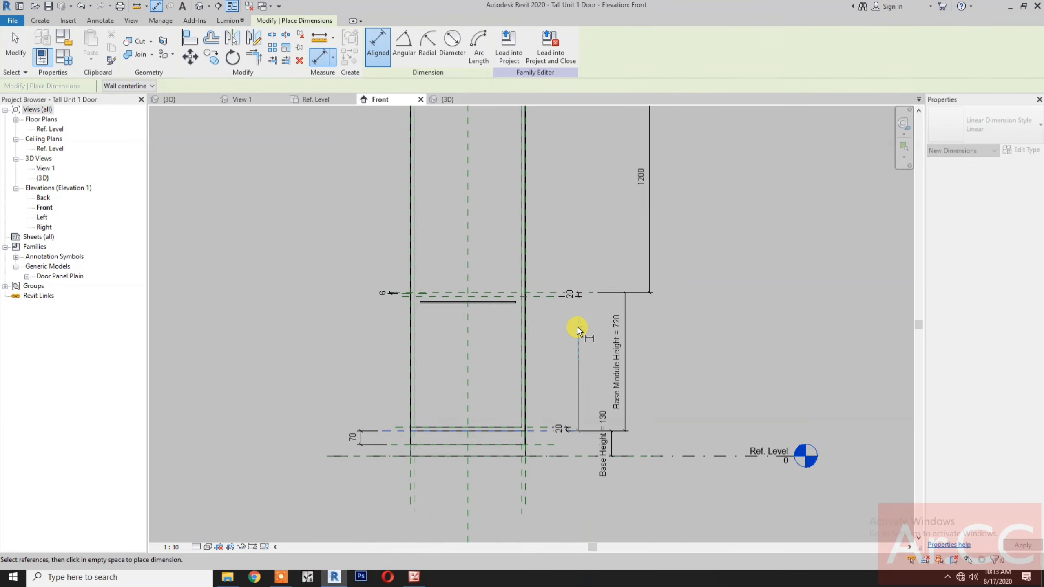
pyautogui.scroll(-4, 578, 326)
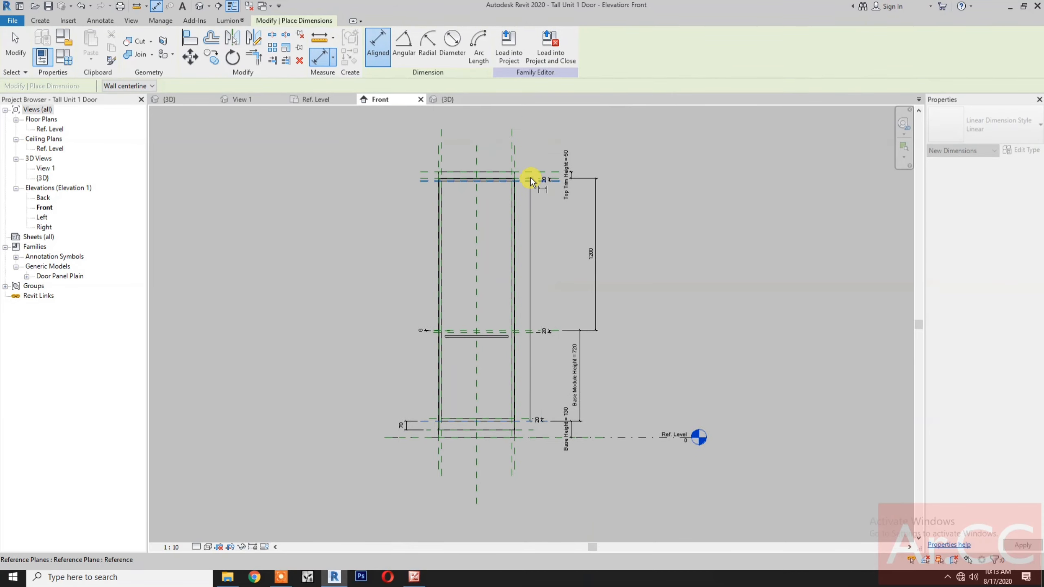
pyautogui.scroll(3, 530, 177)
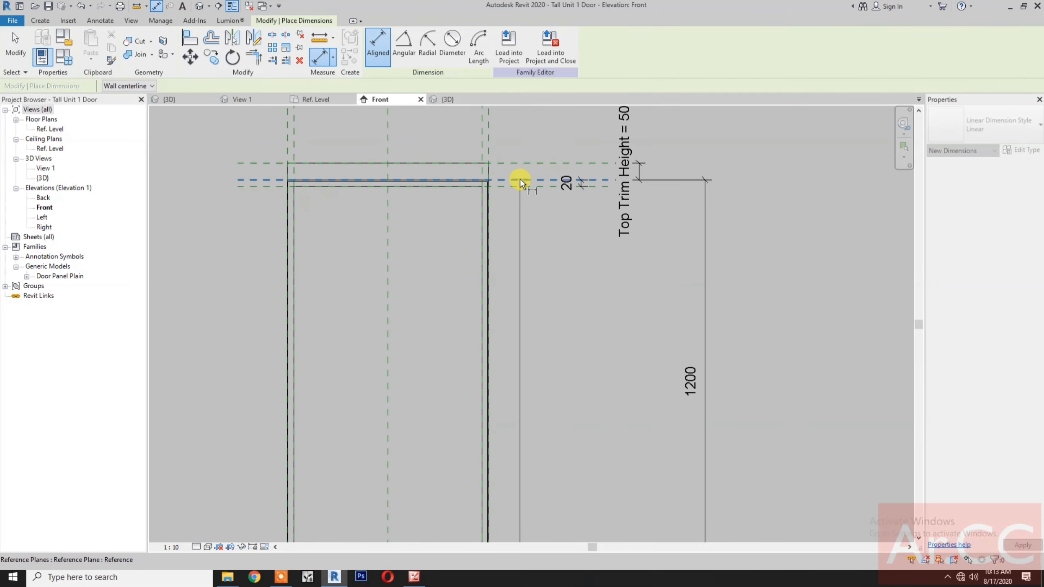
pyautogui.click(520, 179)
pyautogui.scroll(-3, 524, 162)
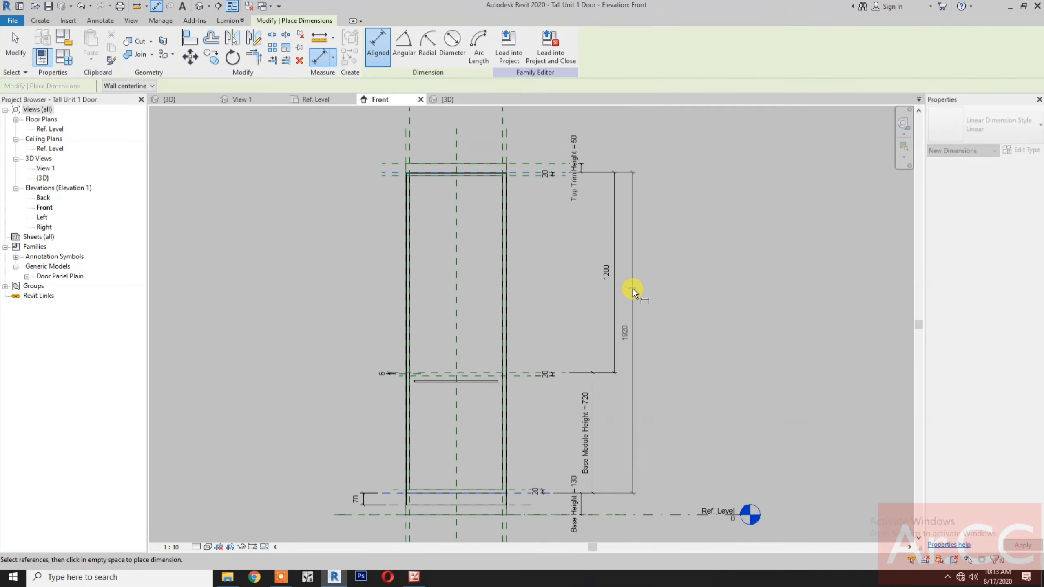
pyautogui.click(636, 289)
pyautogui.press('Escape')
pyautogui.press('Escape')
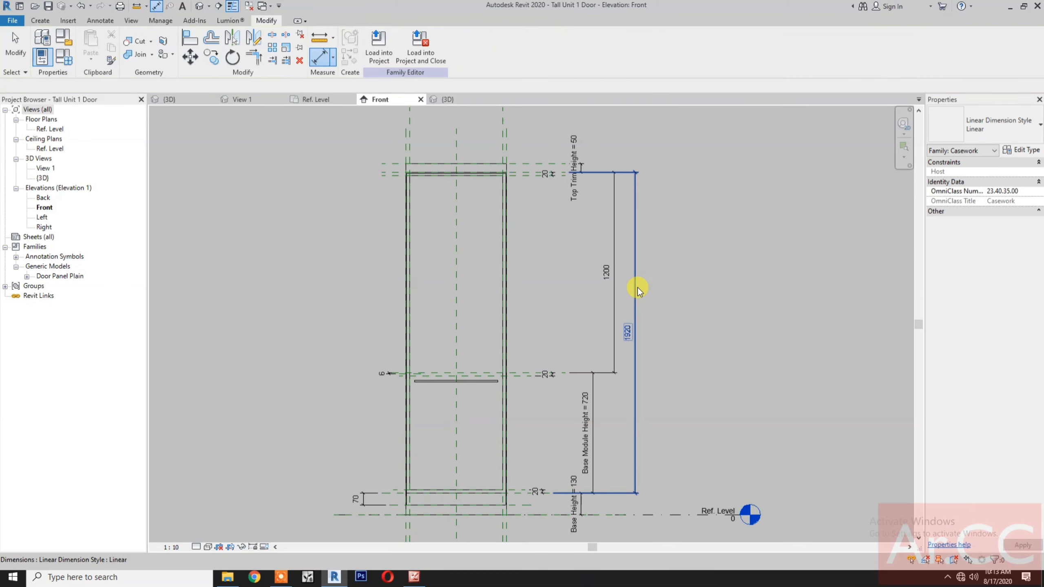
# - Label the overall module dimension with a new instance reporting parameter named Tall Module Height
pyautogui.click(638, 287)
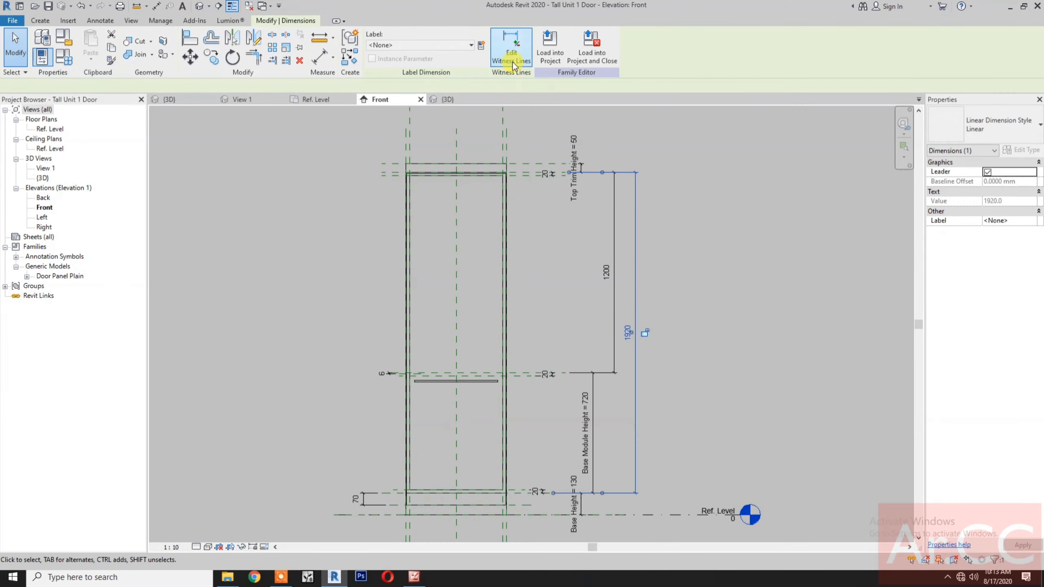
pyautogui.click(483, 47)
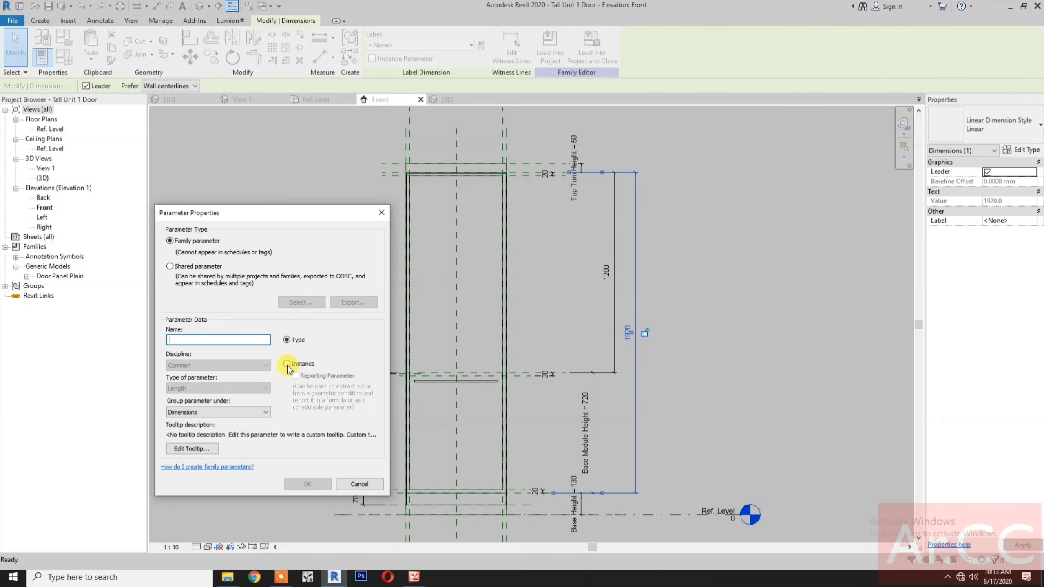
pyautogui.click(287, 364)
pyautogui.click(298, 377)
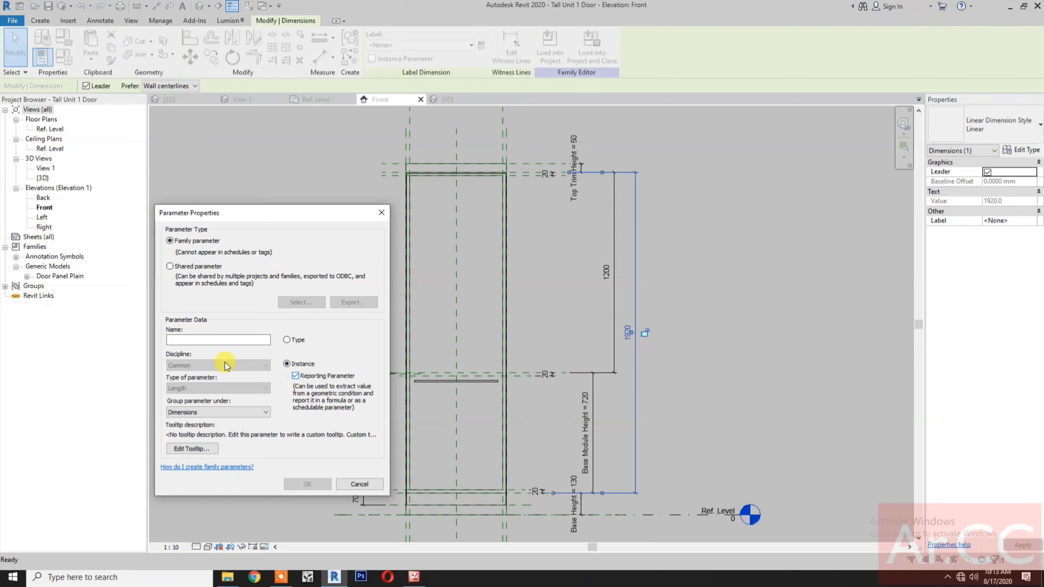
pyautogui.click(211, 339)
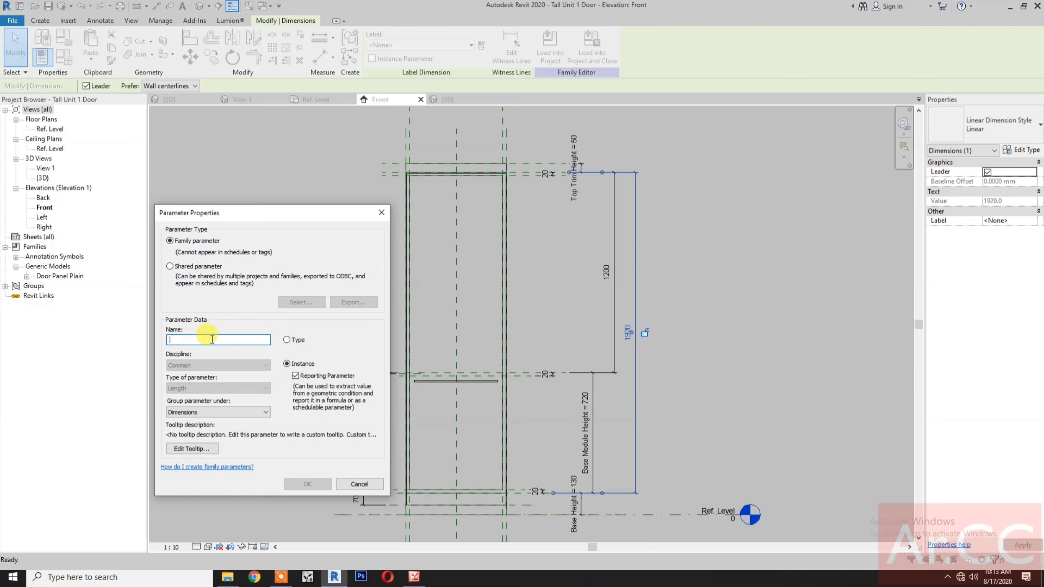
pyautogui.write('Tall Mo')
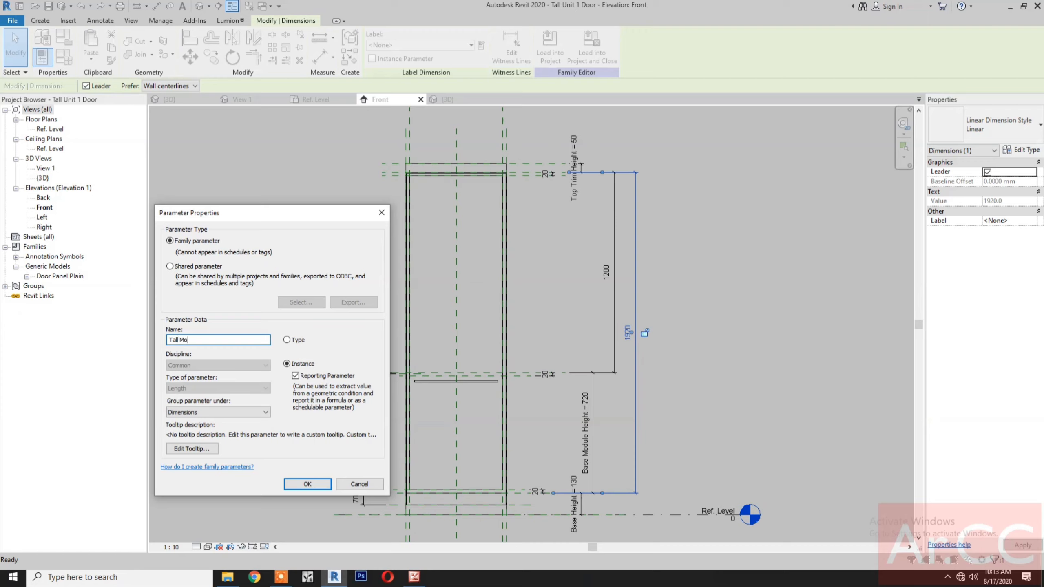
pyautogui.write('dule Height')
pyautogui.click(305, 483)
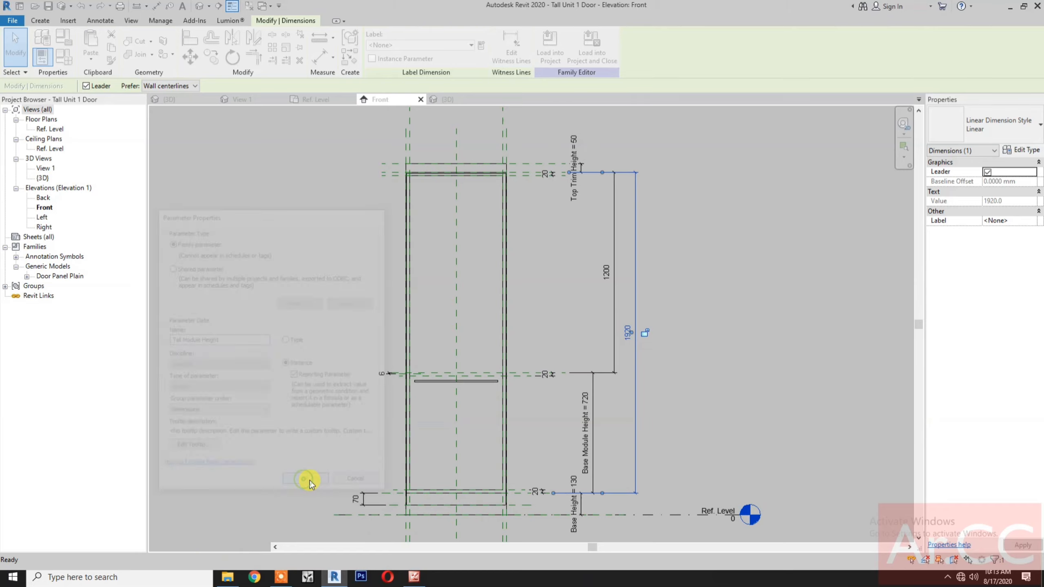
pyautogui.click(318, 466)
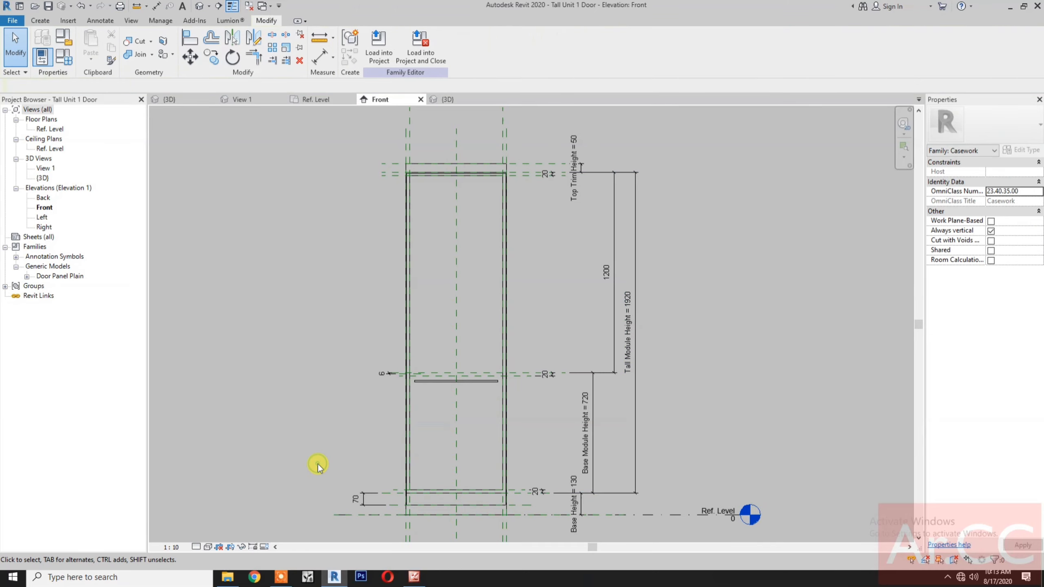
# - Show the whole tall unit in the {3D} view
pyautogui.click(448, 99)
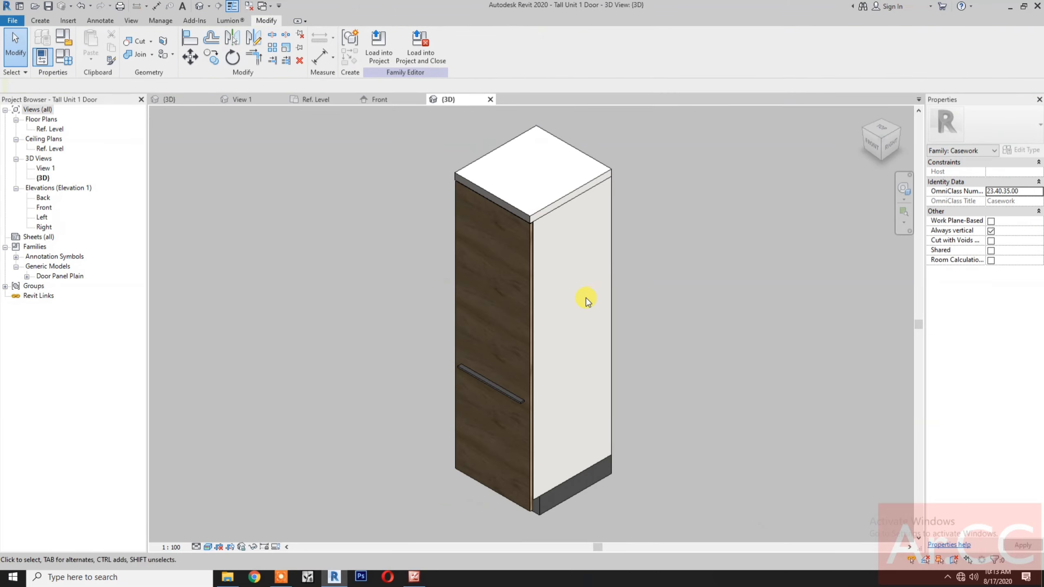
pyautogui.rightClick(326, 247)
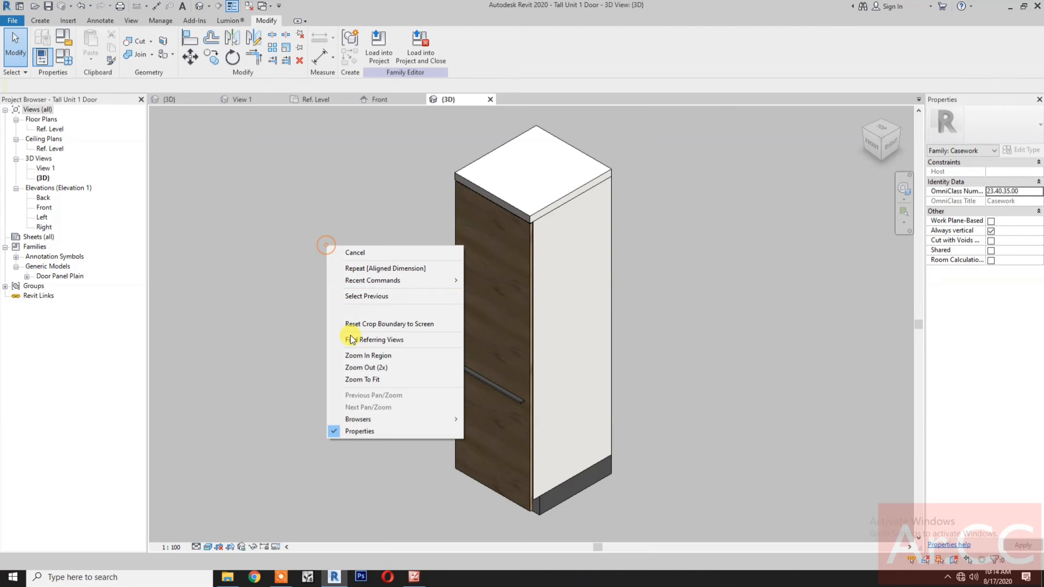
pyautogui.click(360, 379)
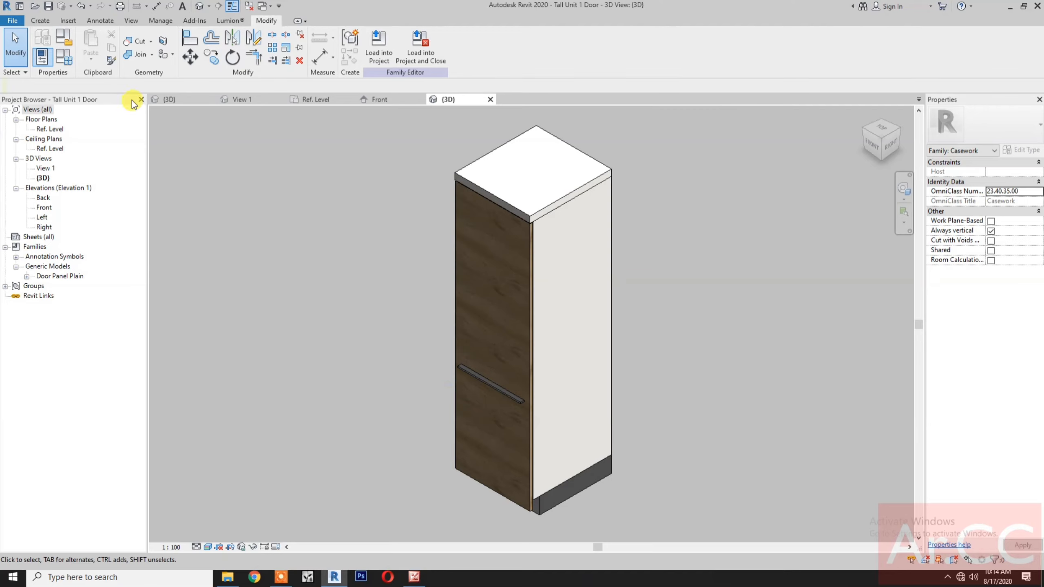
# - Rename the family type BU1D-W60-D65-H90 as TU1D-W60-D65-H1920
pyautogui.click(66, 63)
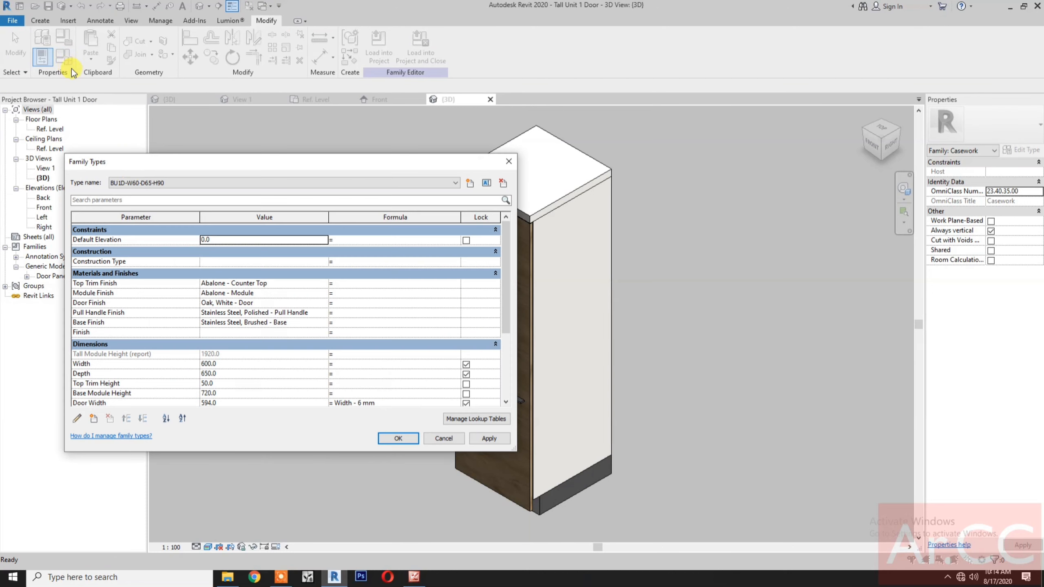
pyautogui.scroll(-4, 244, 313)
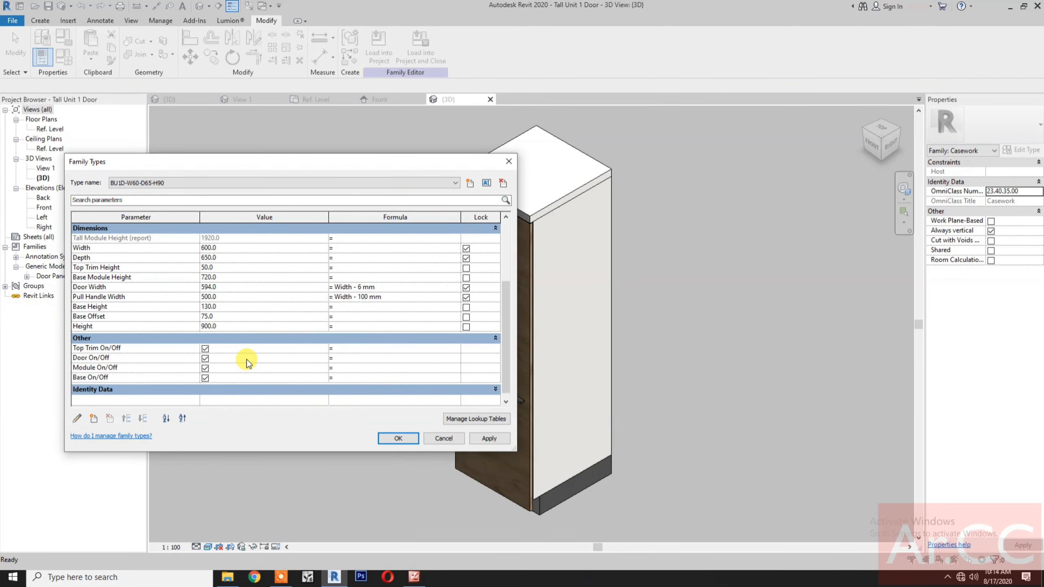
pyautogui.scroll(2, 246, 359)
pyautogui.scroll(3, 246, 357)
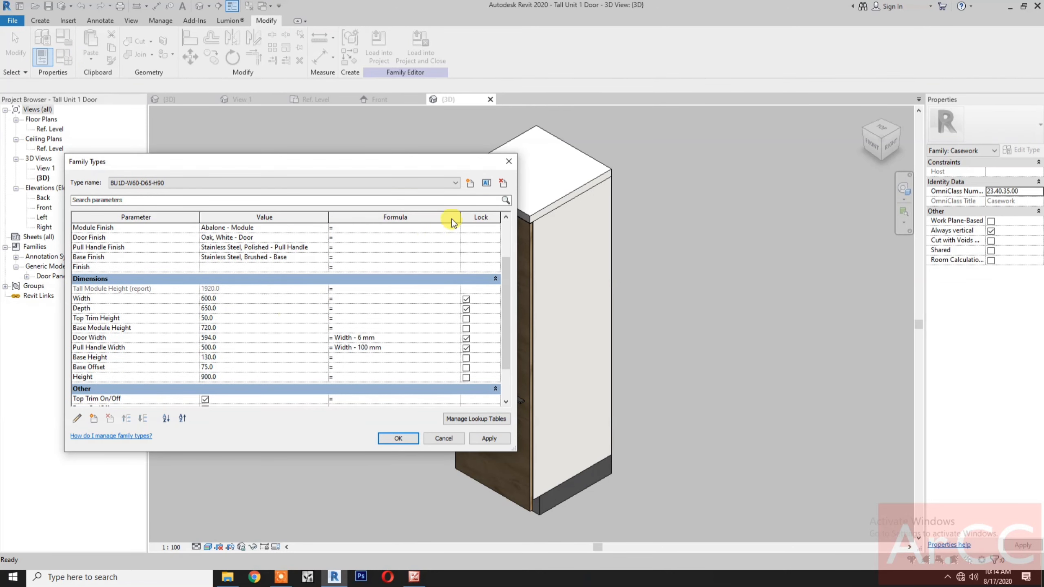
pyautogui.click(487, 183)
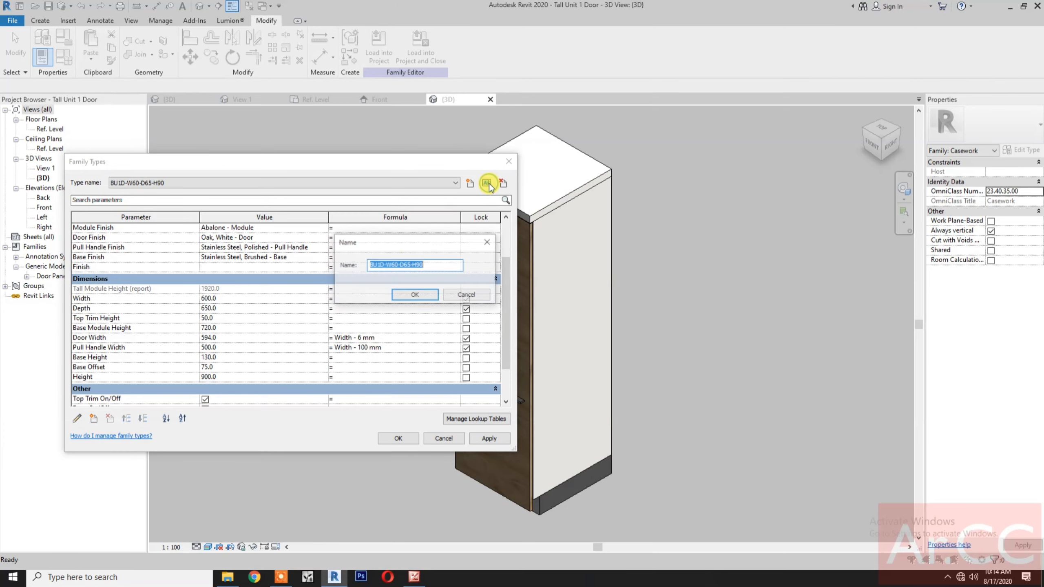
pyautogui.click(372, 264)
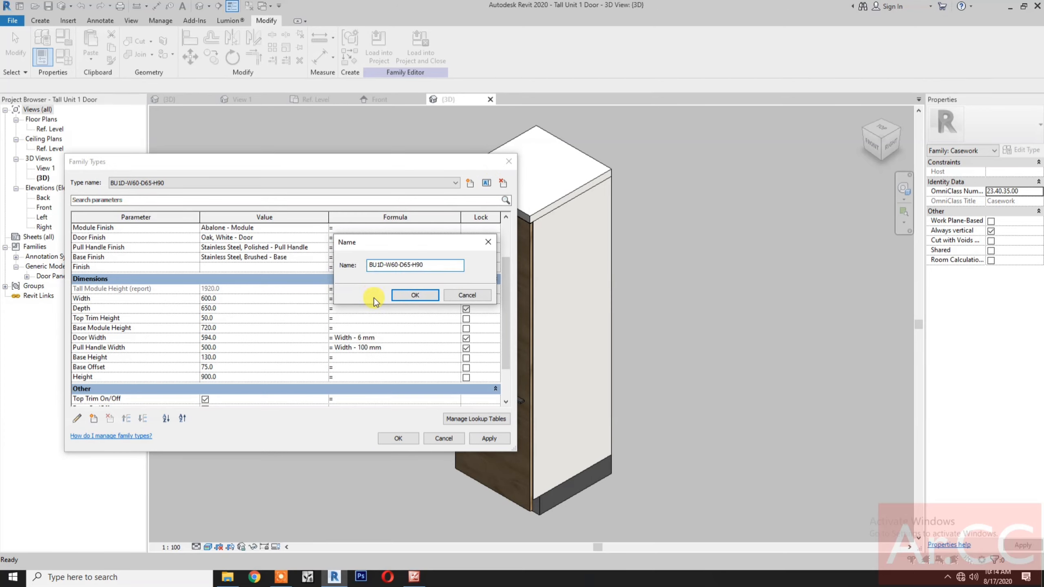
pyautogui.press('BackSpace')
pyautogui.write('T')
pyautogui.click(440, 261)
pyautogui.write('0')
pyautogui.click(413, 296)
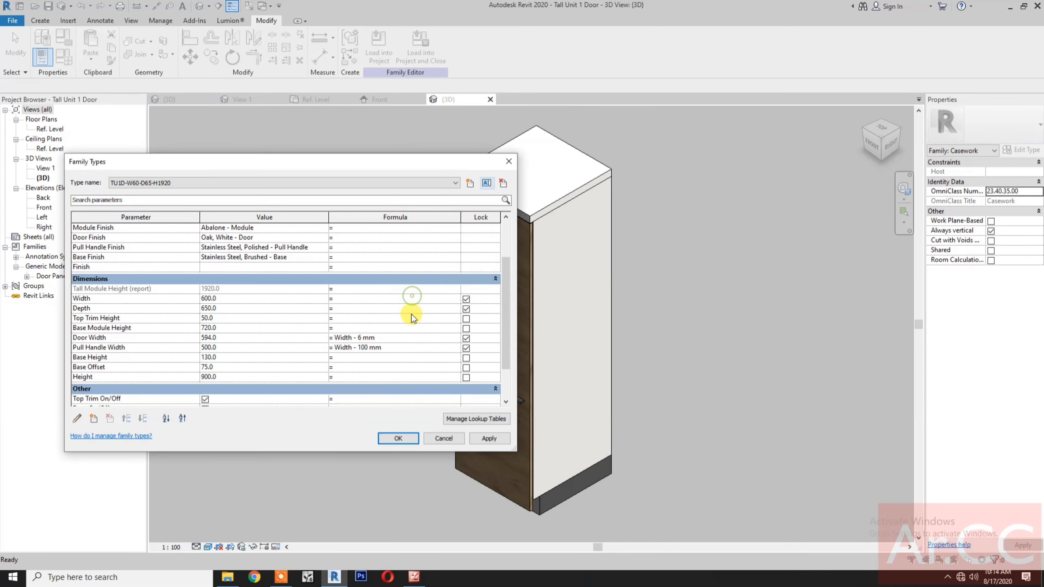
# - Delete all leftover BU1D and BUXD base unit types, keep only TU1D-W60-D65-H1920, and apply the family type changes
pyautogui.scroll(2, 217, 315)
pyautogui.click(288, 183)
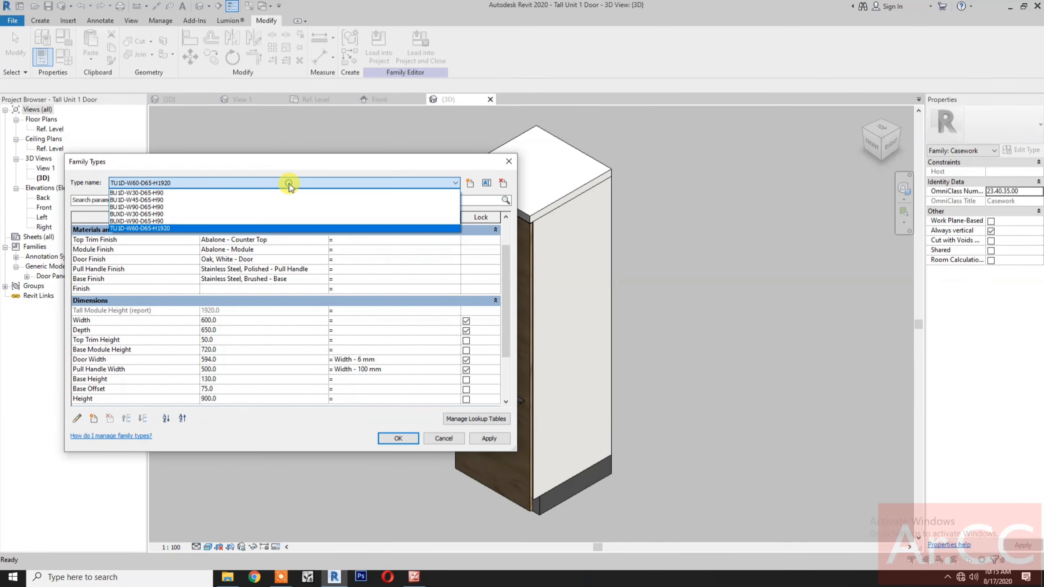
pyautogui.click(208, 192)
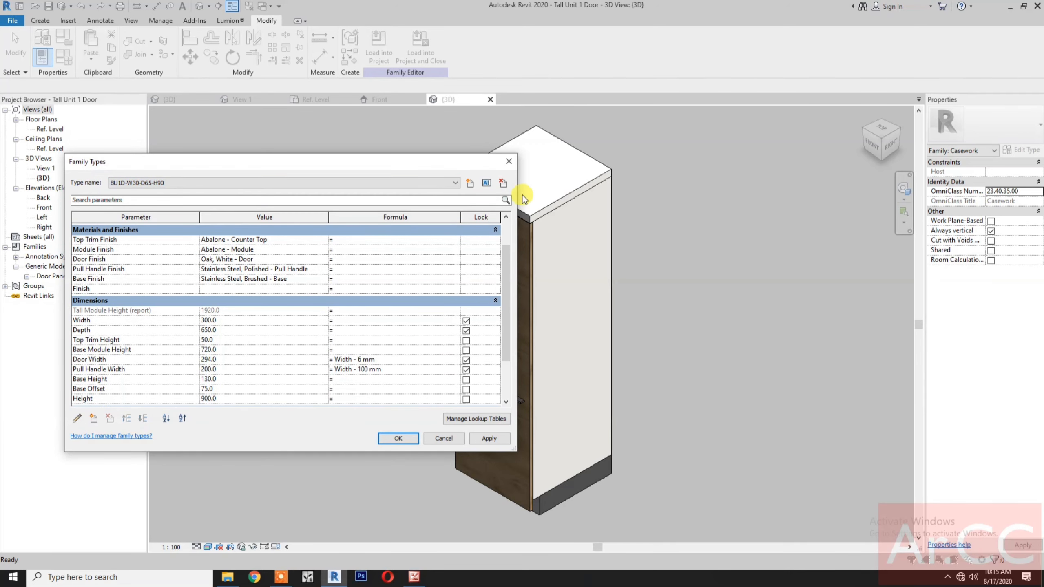
pyautogui.click(500, 185)
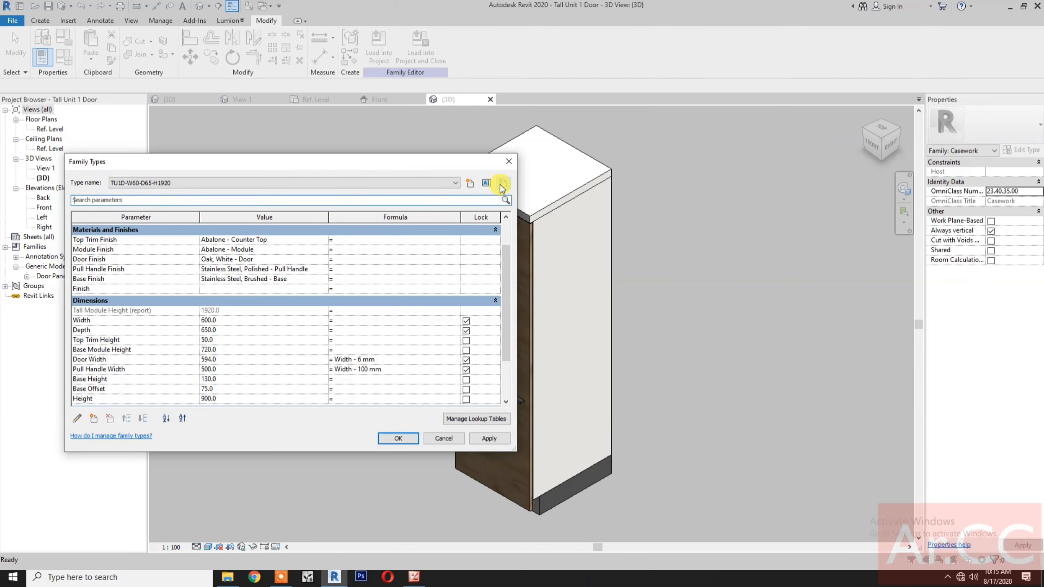
pyautogui.click(374, 184)
pyautogui.click(373, 183)
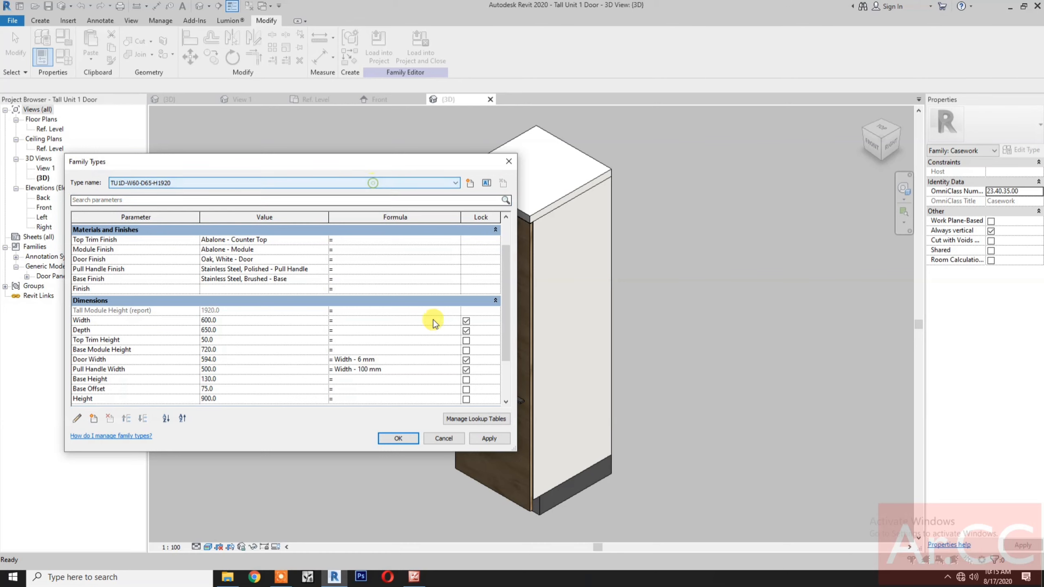
pyautogui.click(475, 441)
pyautogui.click(403, 439)
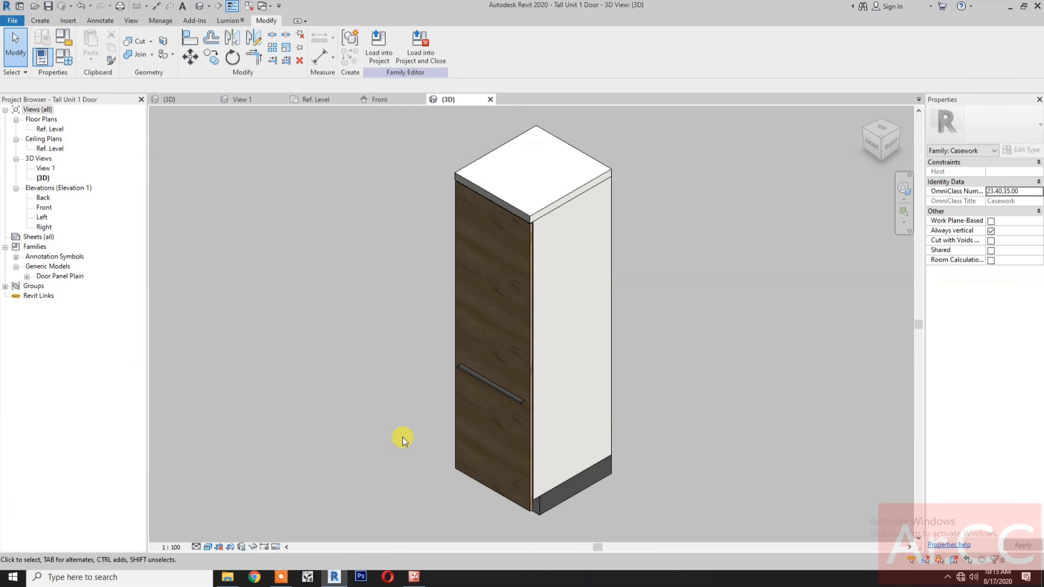
# - Load the Tall Unit 1 Door family into the project and close the family file
pyautogui.rightClick(397, 422)
pyautogui.click(428, 359)
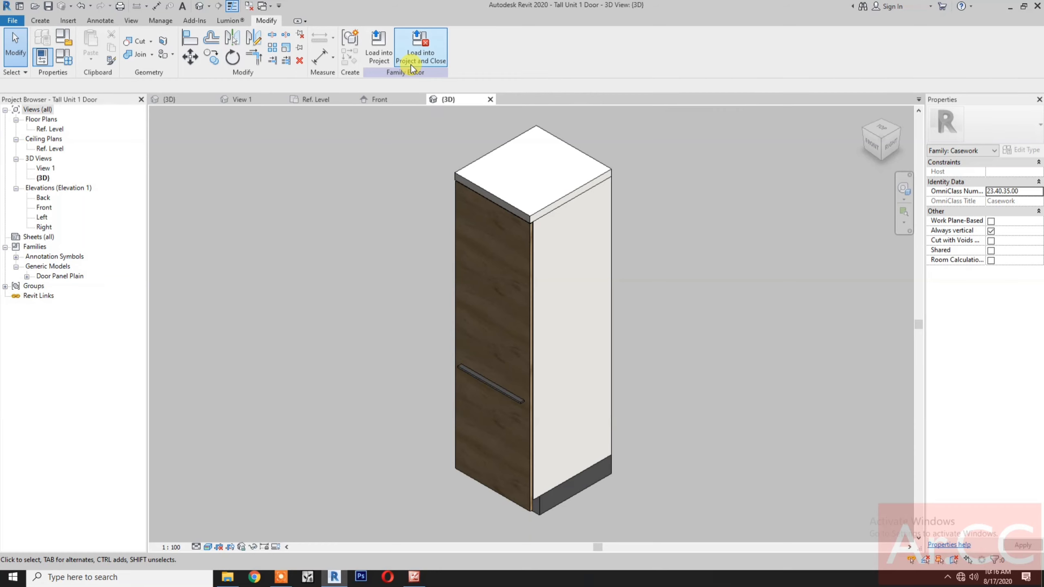
pyautogui.click(420, 45)
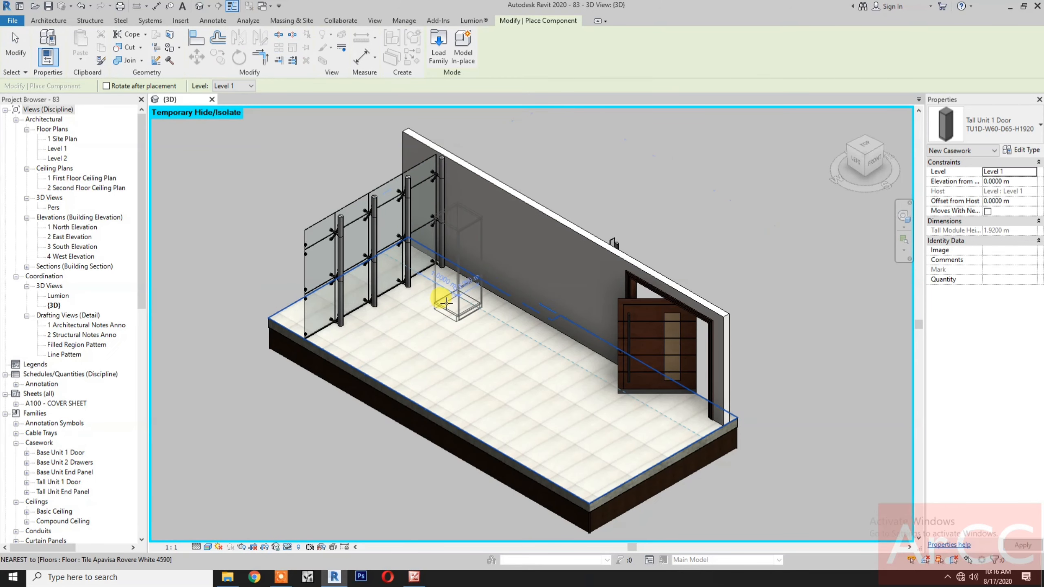
# - Place one Tall Unit 1 Door on the tiled floor near the glass wall, rotated so its door faces away from the solid wall
pyautogui.press('space')
pyautogui.press('space')
pyautogui.press('space')
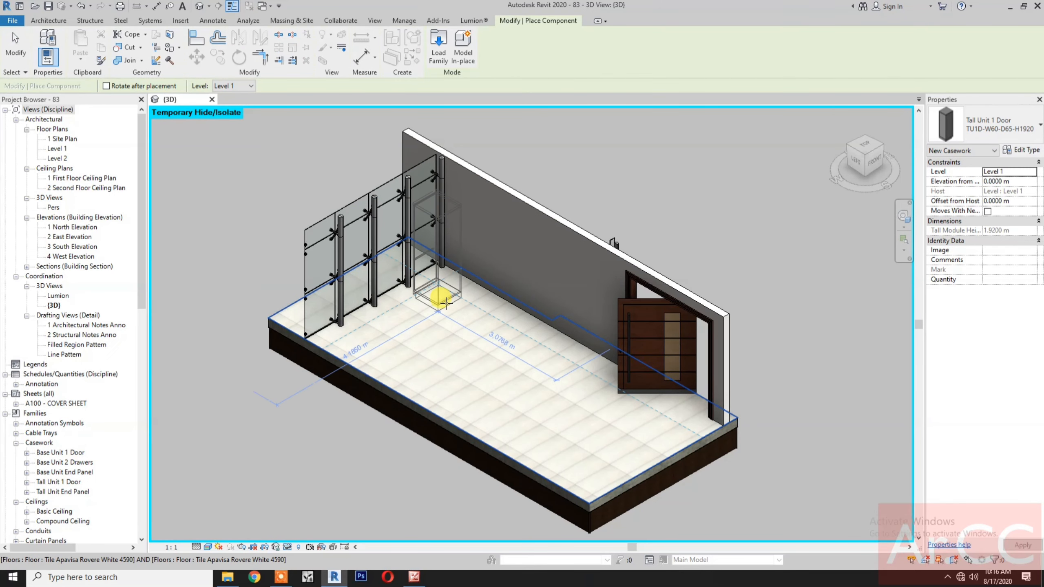
pyautogui.press('space')
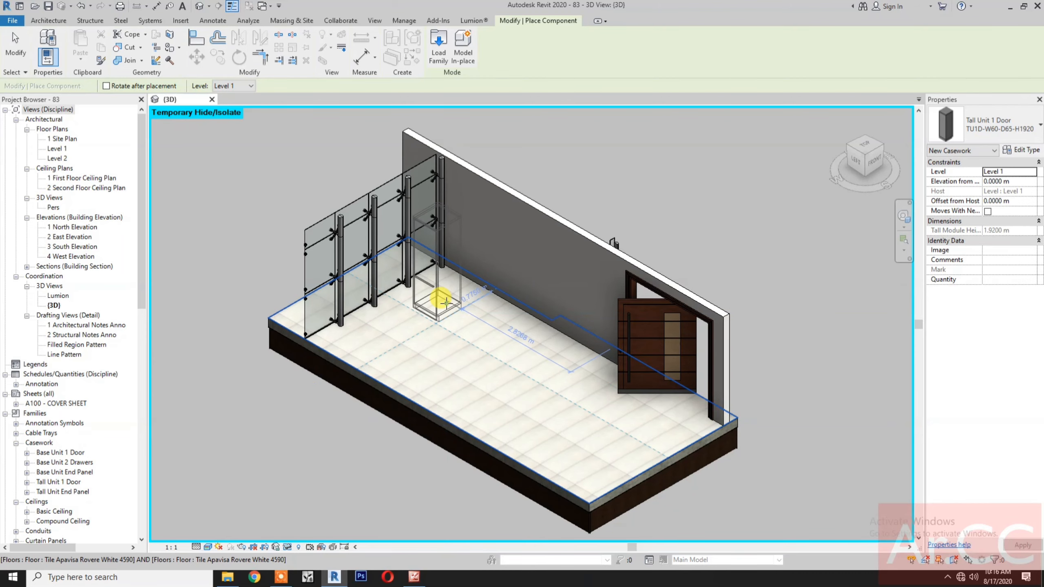
pyautogui.click(444, 300)
pyautogui.scroll(3, 442, 317)
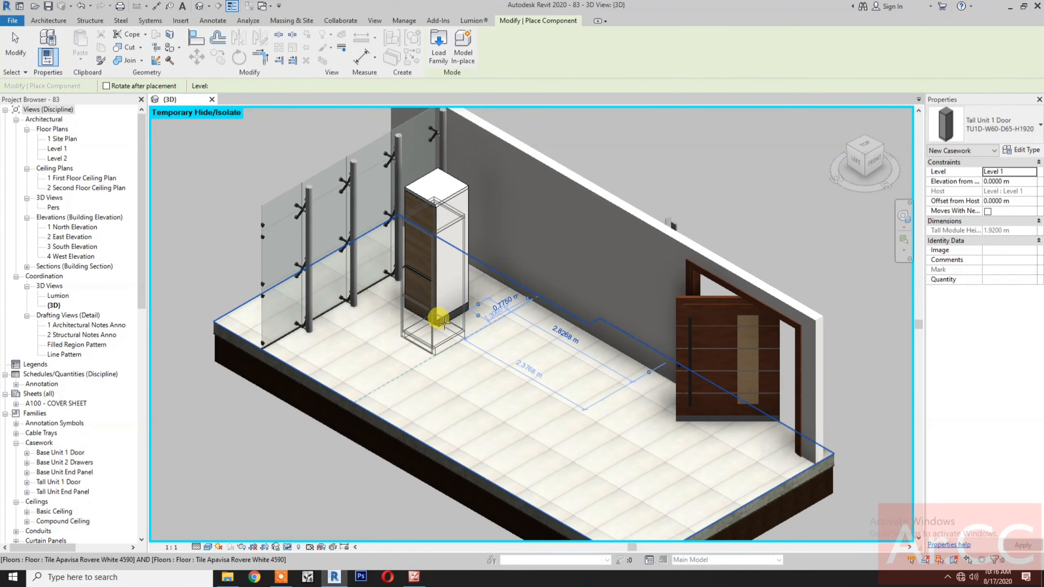
pyautogui.press('Escape')
pyautogui.press('Escape')
# - Align the back of the placed tall unit with the inner face of the solid wall
pyautogui.click(436, 314)
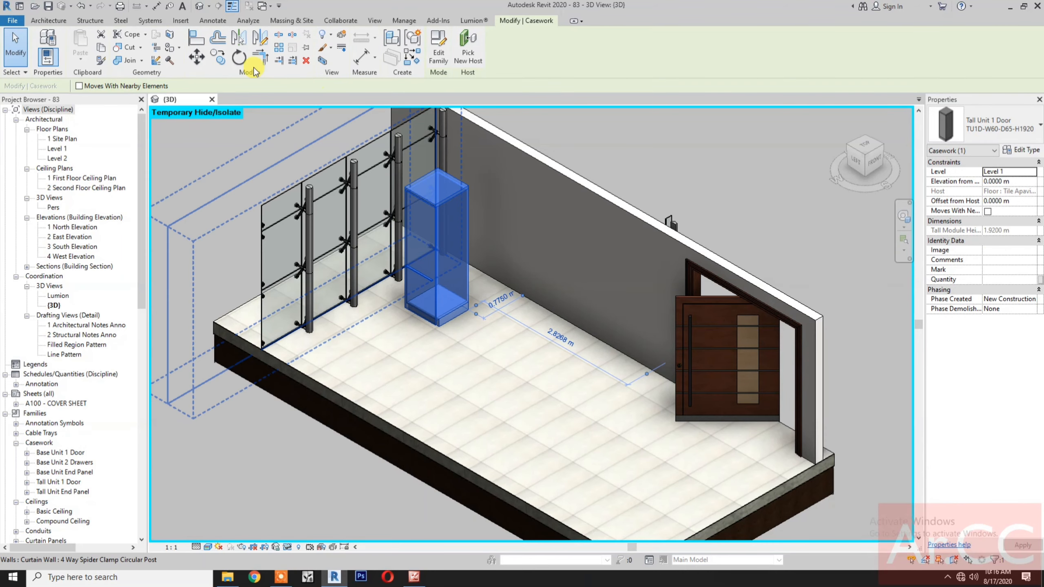
pyautogui.click(194, 39)
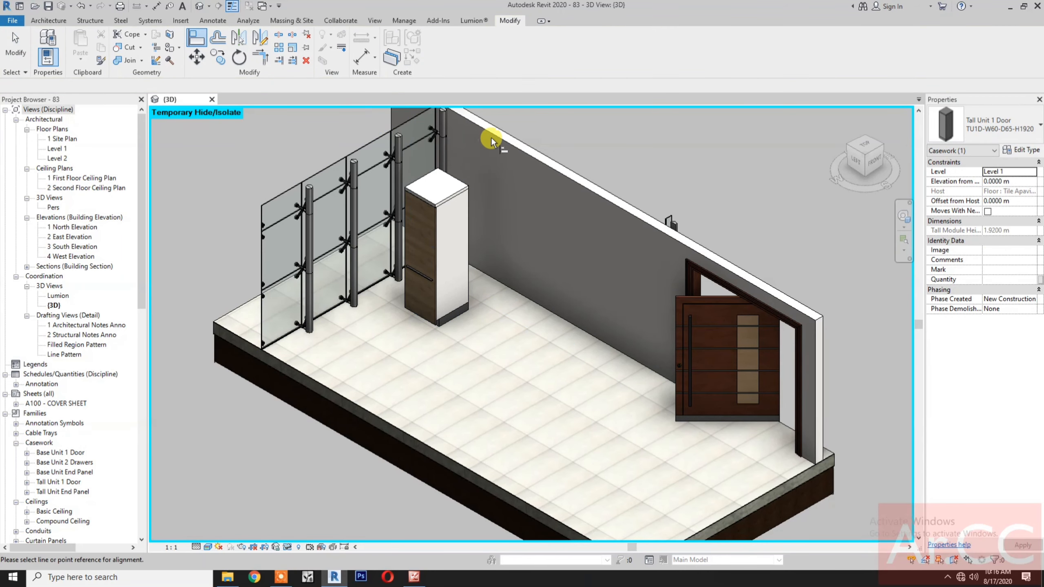
pyautogui.click(454, 177)
pyautogui.press('Escape')
pyautogui.press('Escape')
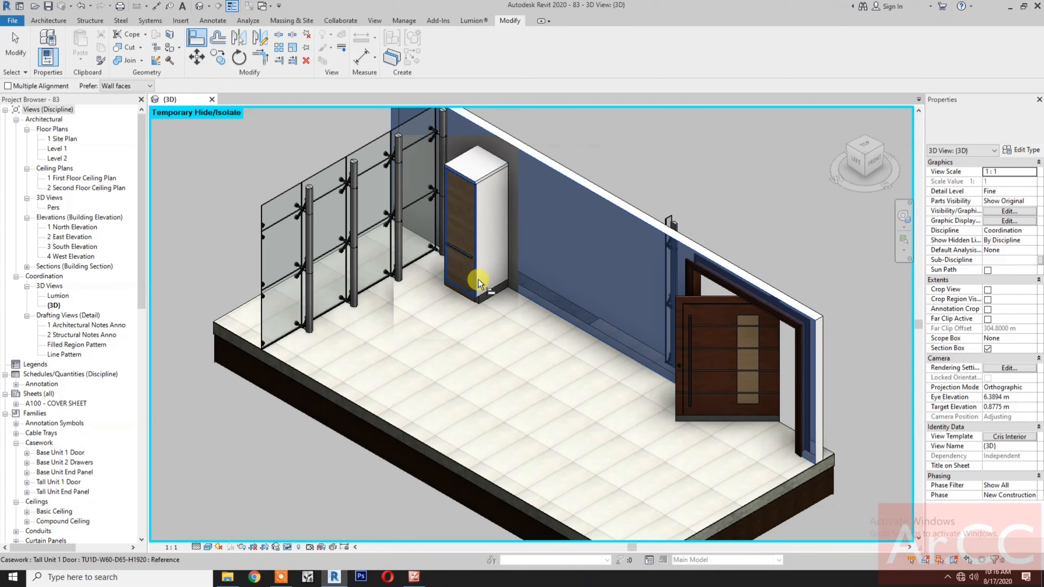
# - Move the placed tall unit slightly along the solid wall toward the glass wall and deselect it
pyautogui.click(479, 290)
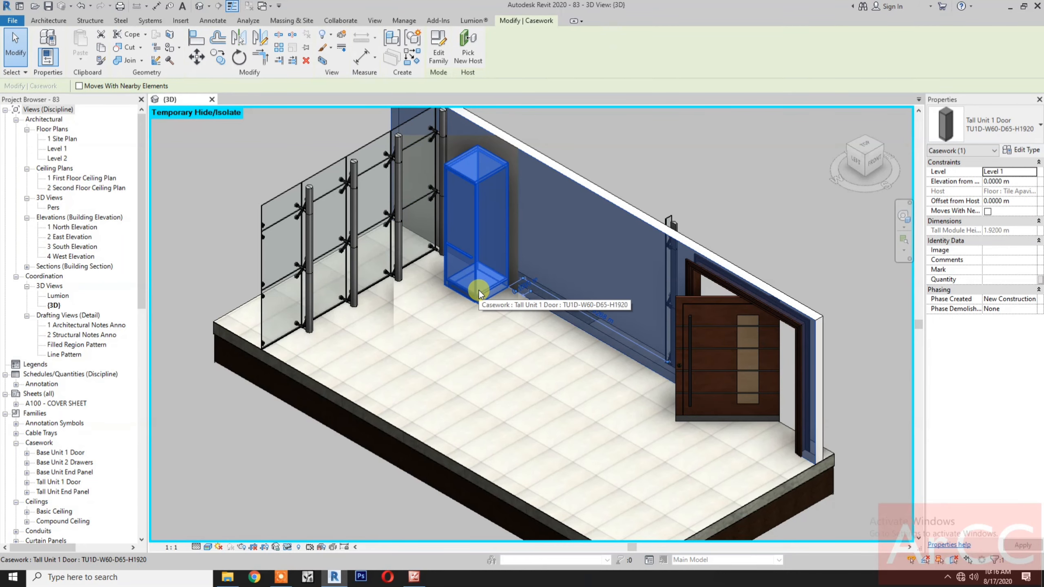
pyautogui.moveTo(479, 291); pyautogui.dragTo(477, 290)
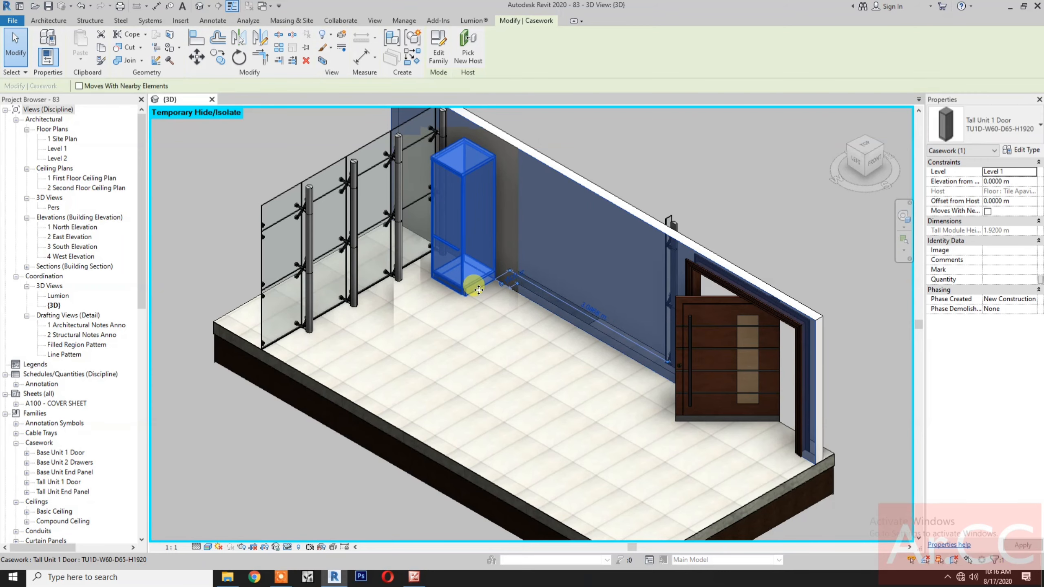
pyautogui.click(565, 142)
pyautogui.scroll(2, 461, 253)
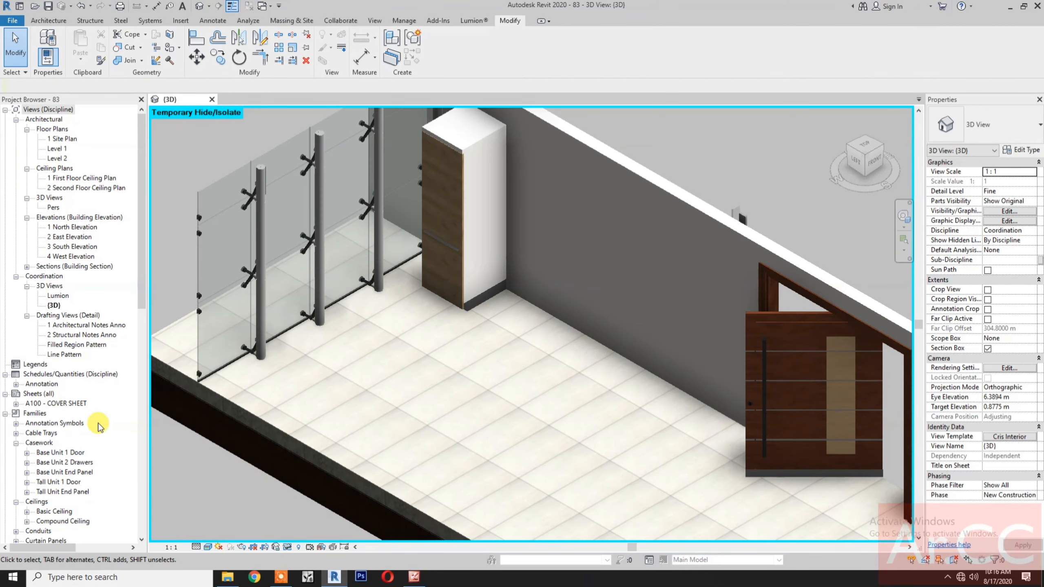
# - Place a Base Unit 1 Door of type BU1D-W60-D65-H90 on the floor before the tall unit, rotated so its door faces away from the solid wall
pyautogui.click(27, 453)
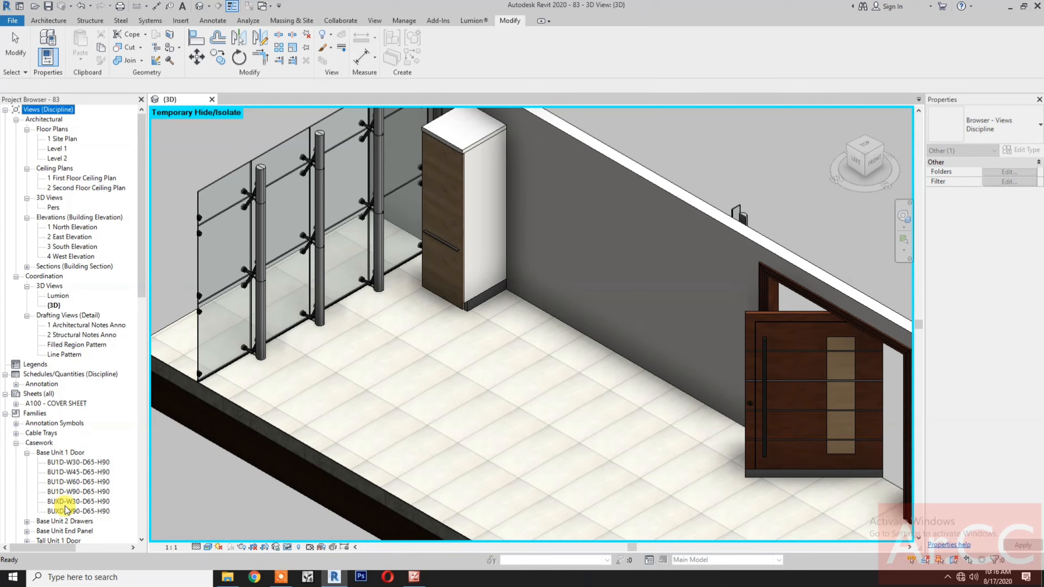
pyautogui.click(75, 482)
pyautogui.moveTo(286, 470); pyautogui.dragTo(478, 334)
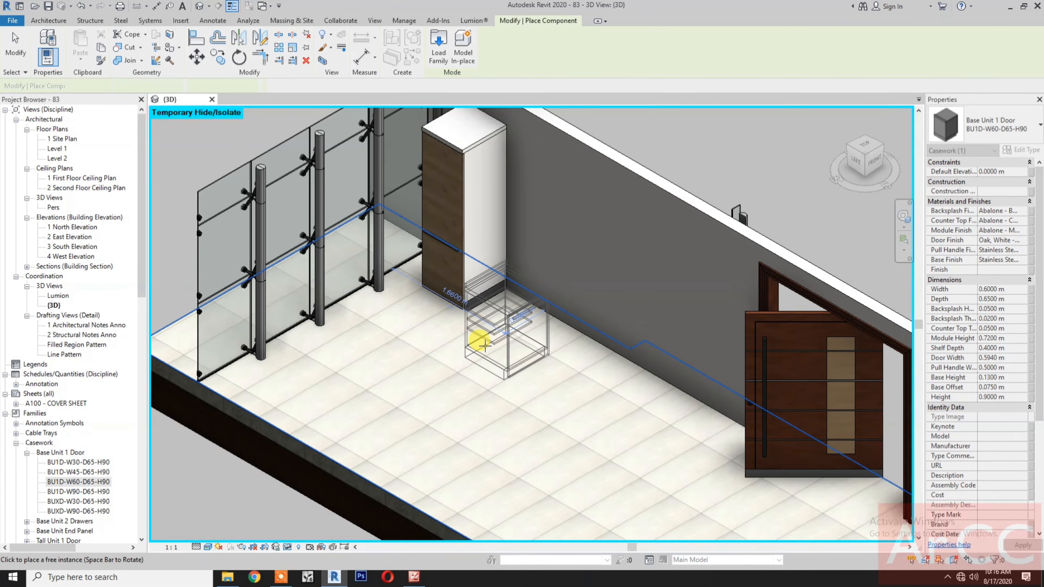
pyautogui.press('space')
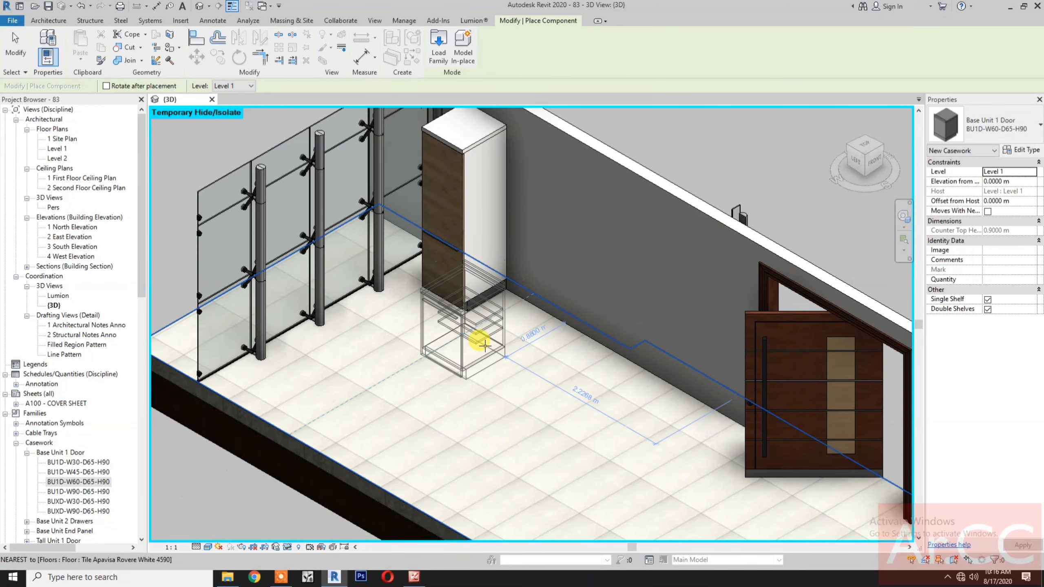
pyautogui.press('space')
pyautogui.press('space')
pyautogui.press('space')
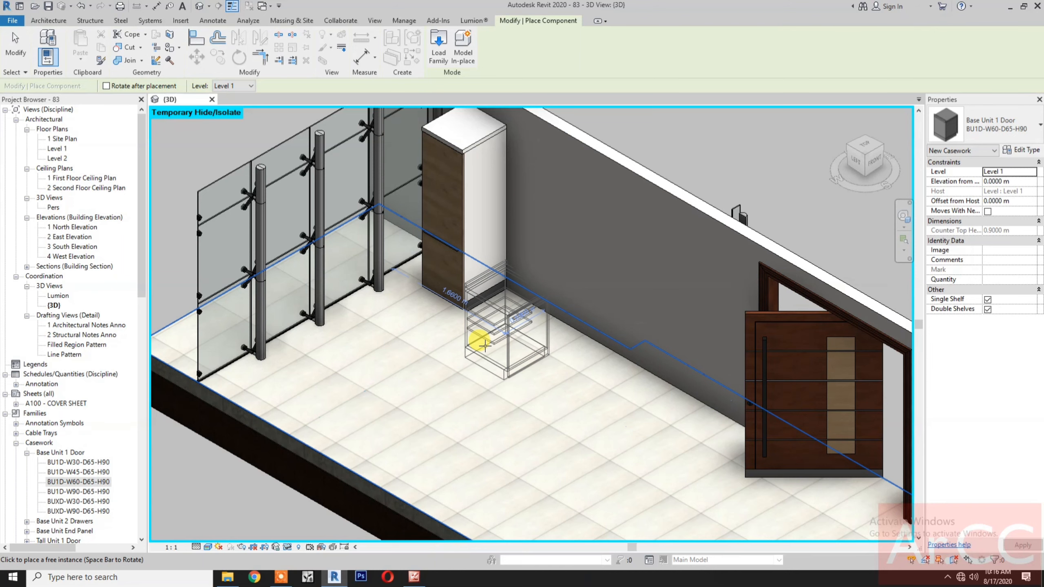
pyautogui.press('space')
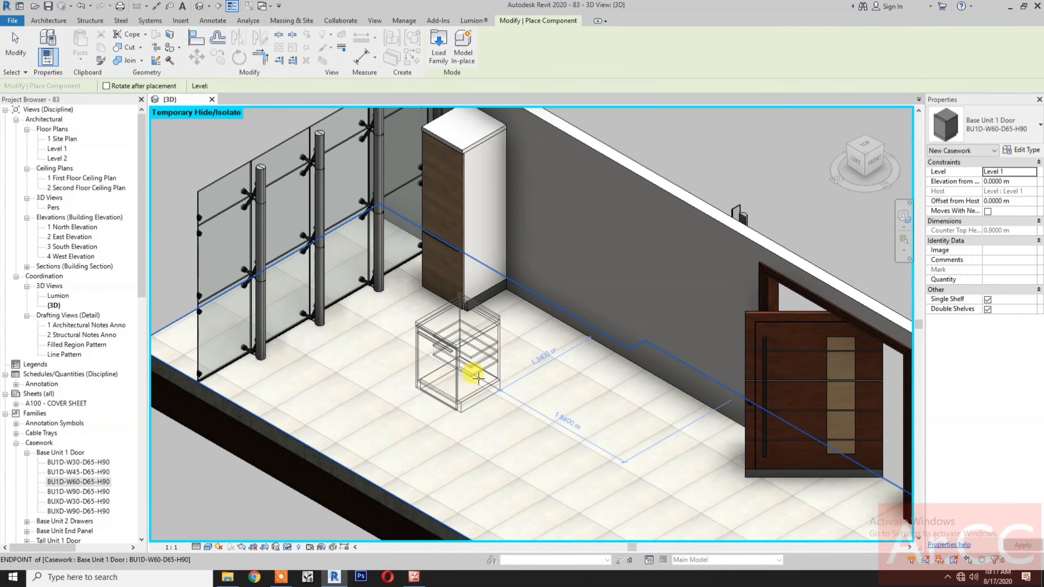
pyautogui.click(478, 377)
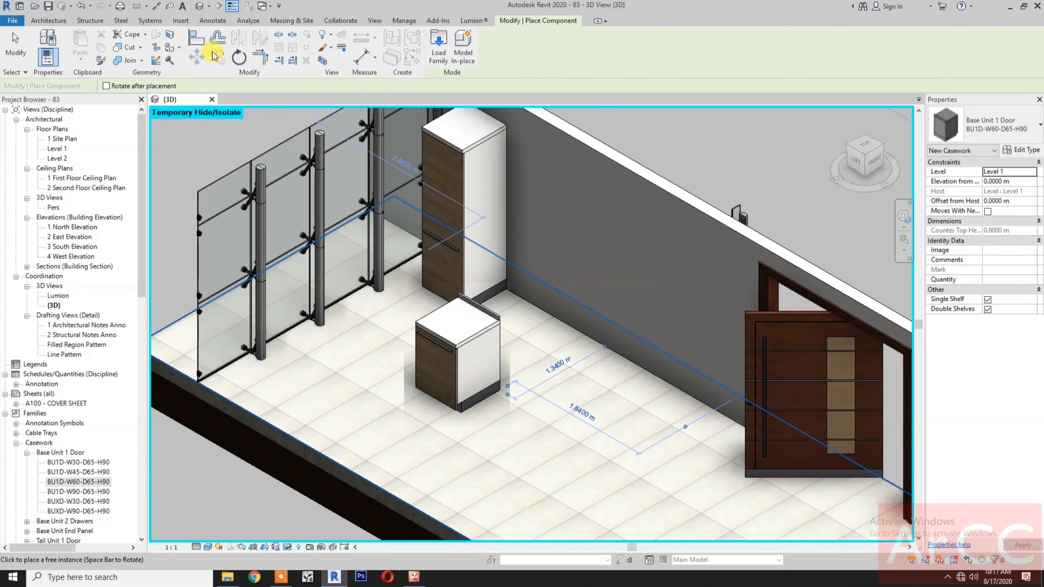
# - Align the one-door base unit side against side with the tall unit and flush with its door front
pyautogui.click(197, 40)
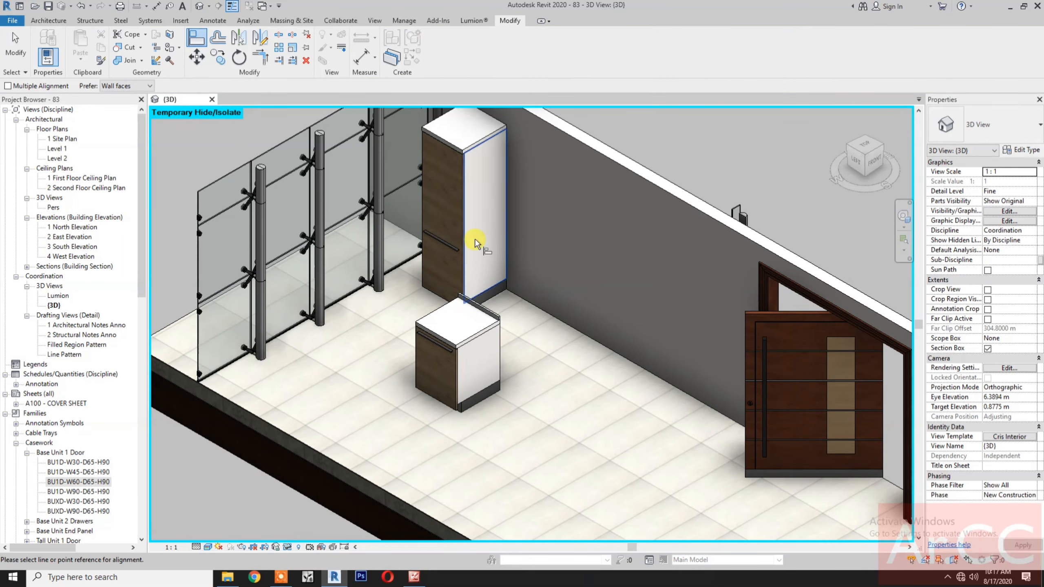
pyautogui.click(476, 147)
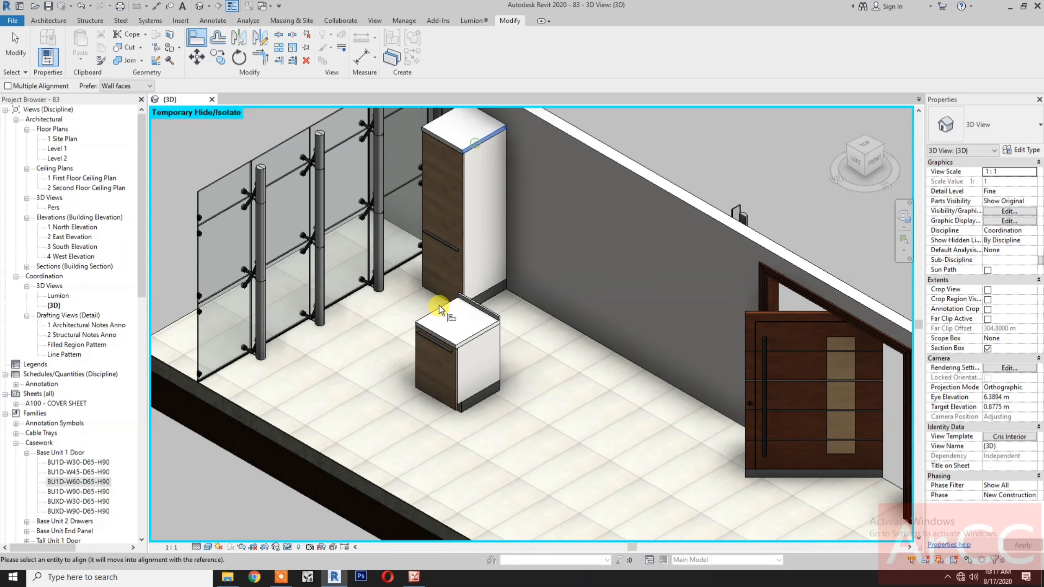
pyautogui.click(493, 310)
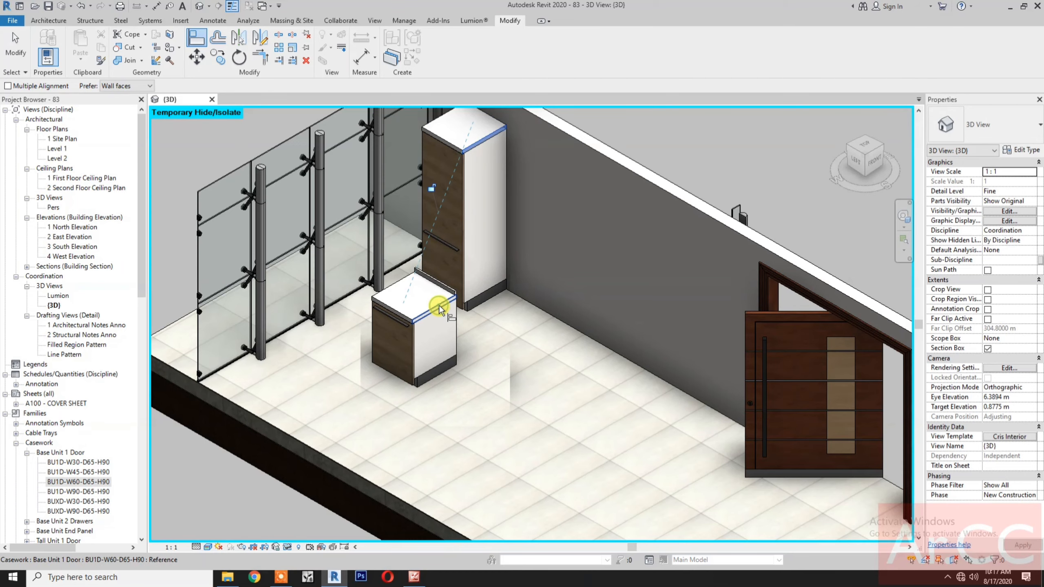
pyautogui.click(459, 216)
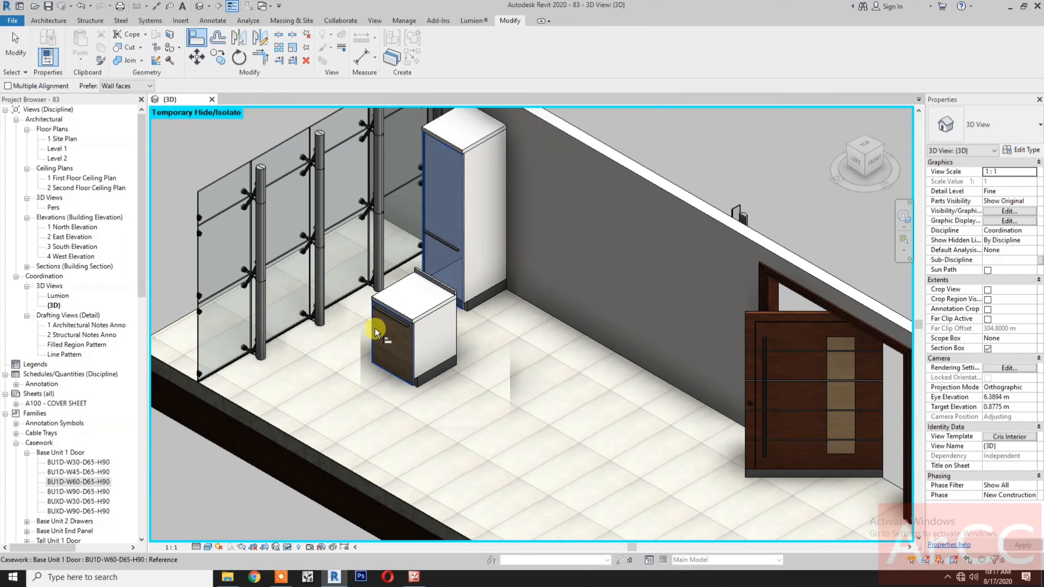
pyautogui.click(370, 325)
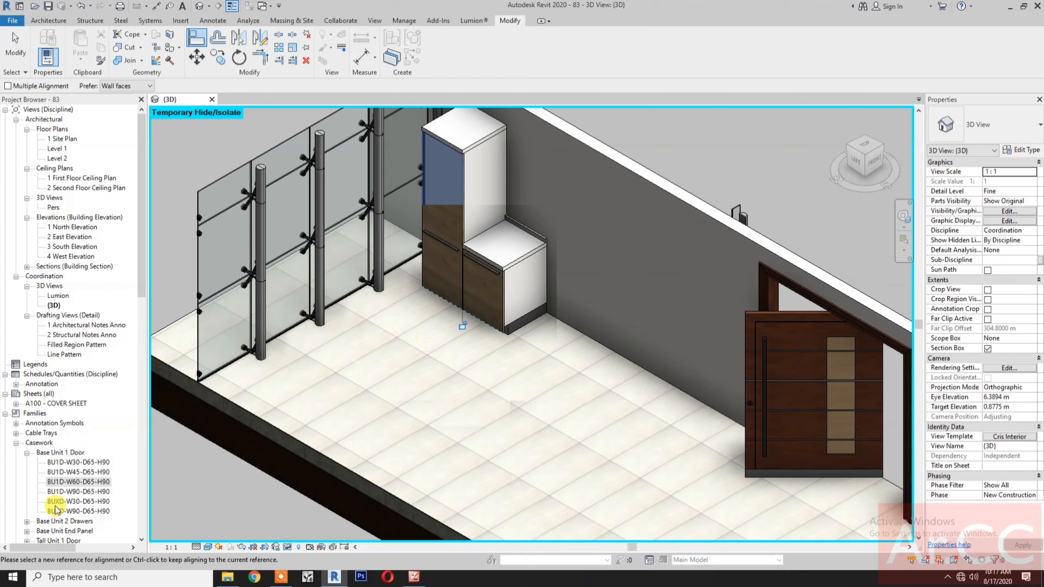
# - Place a Base Unit 2 Drawers of type BU2D-W60-D65-H90-36 near the one-door base unit, with its drawers facing away from the solid wall
pyautogui.scroll(-2, 68, 496)
pyautogui.click(27, 481)
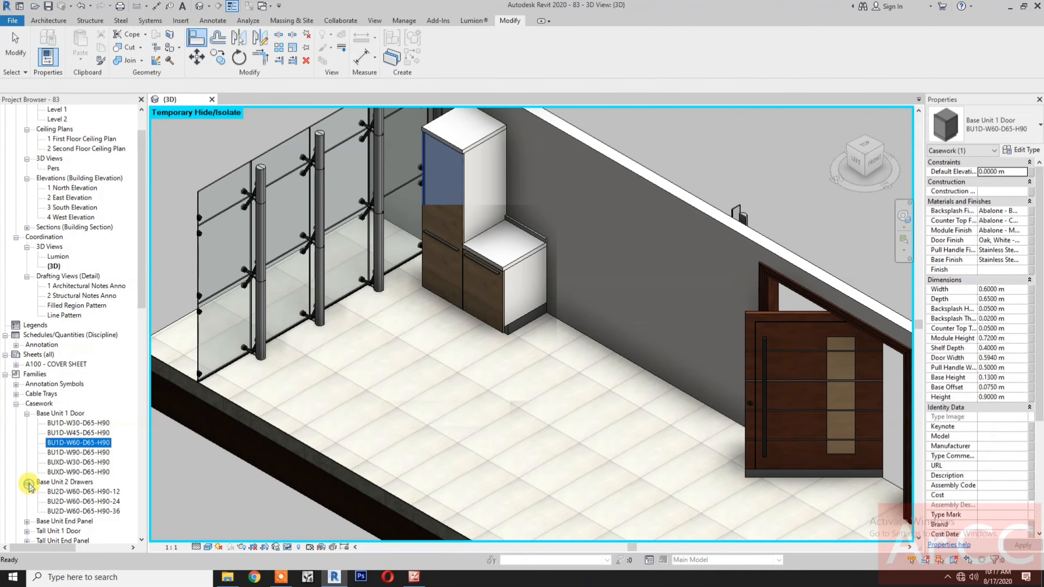
pyautogui.click(64, 511)
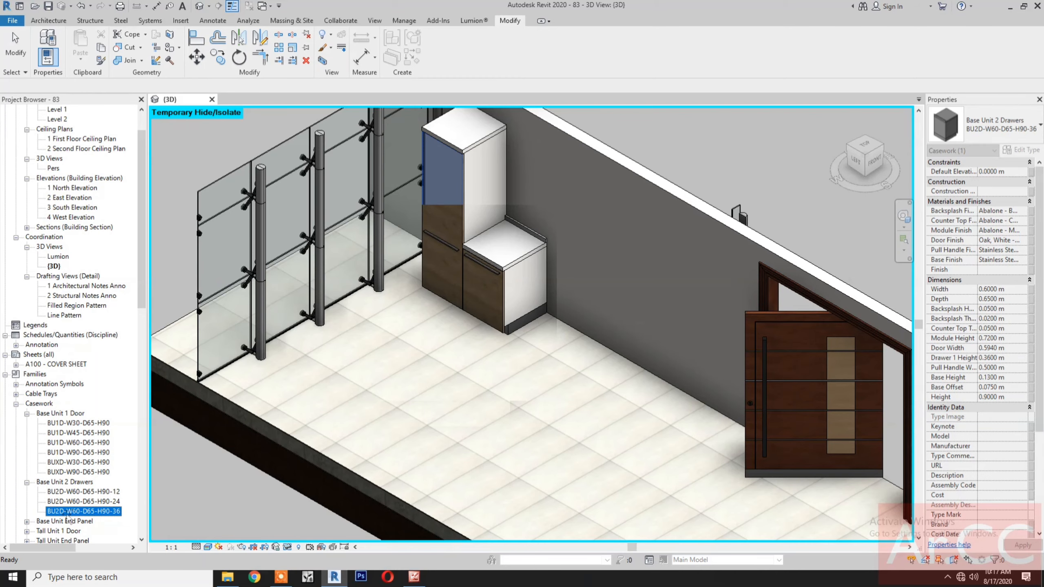
pyautogui.moveTo(437, 405); pyautogui.dragTo(517, 366)
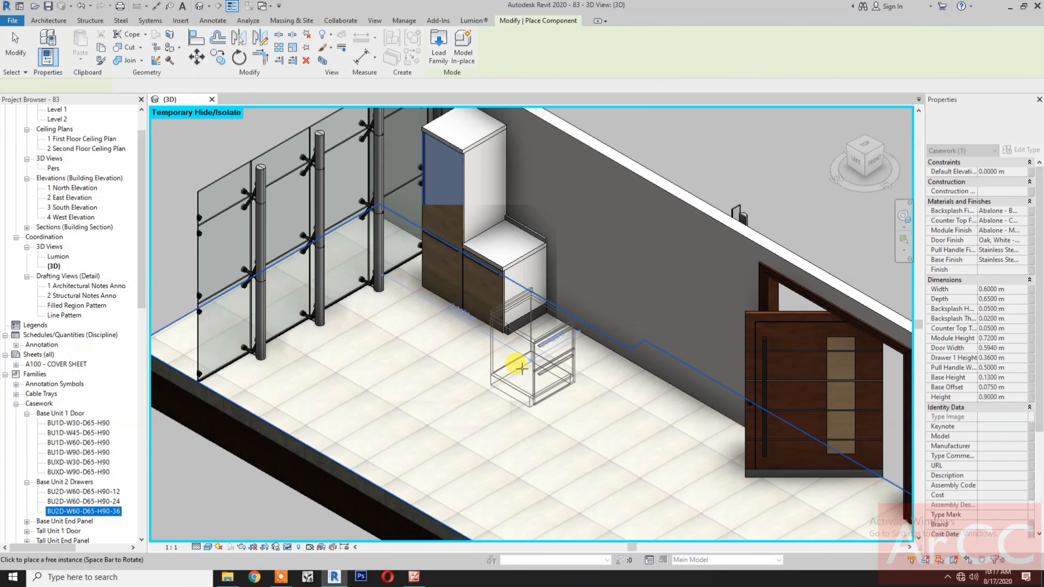
pyautogui.press('space')
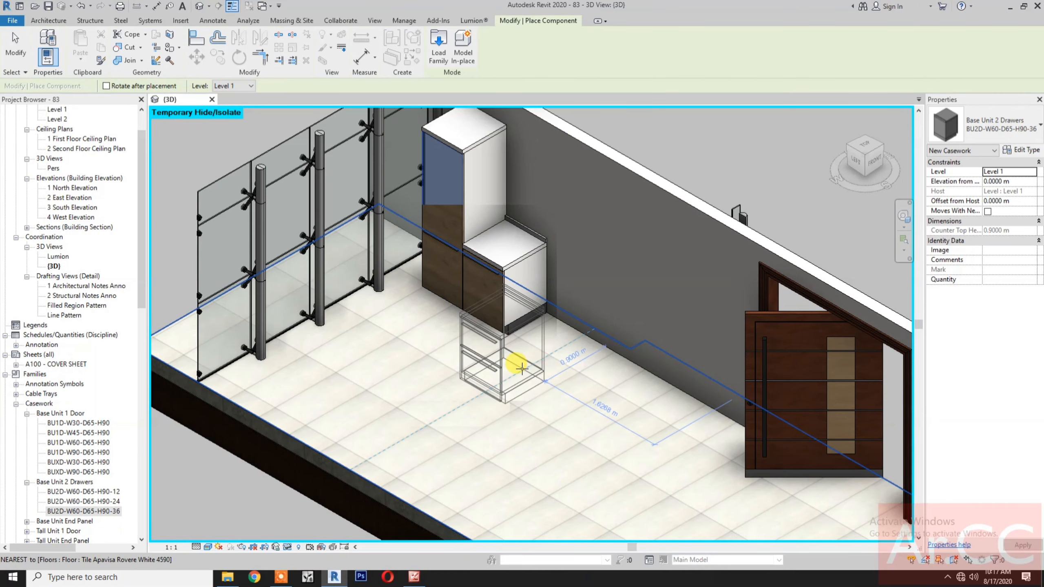
pyautogui.click(523, 369)
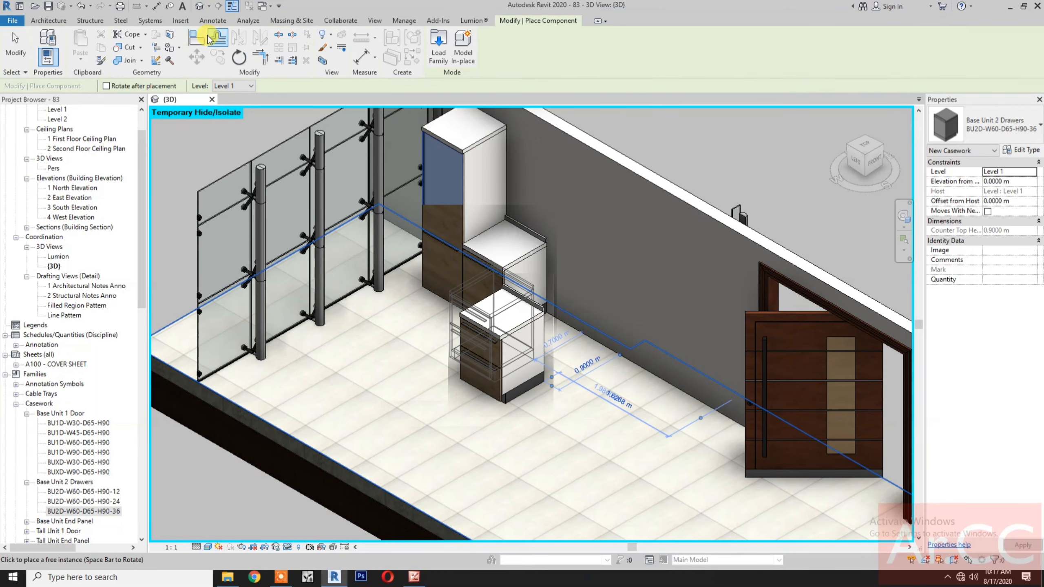
# - Align the drawer unit against the free side of the one-door base unit with their fronts flush, and end the Align command
pyautogui.click(196, 38)
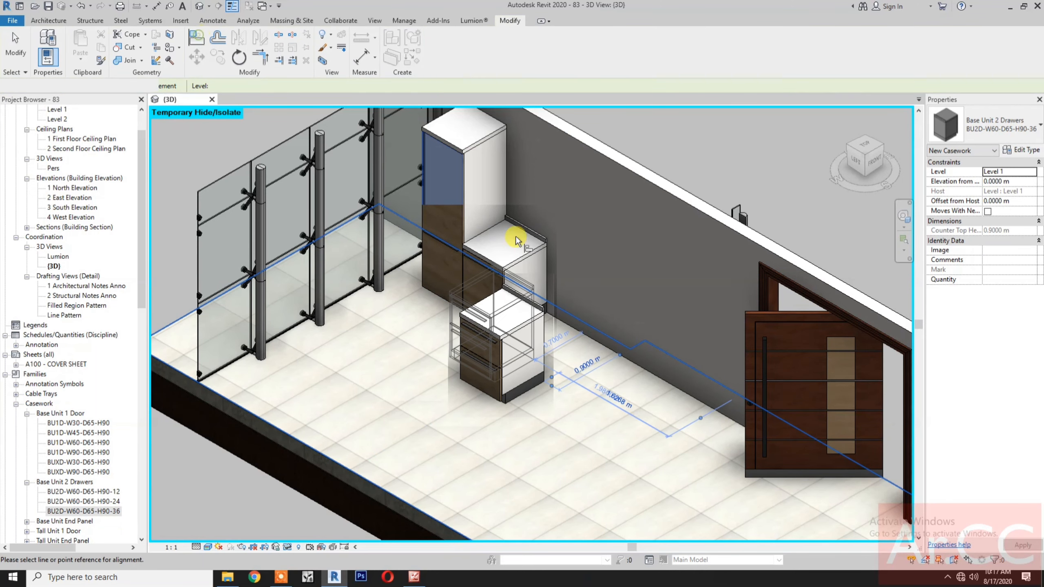
pyautogui.click(528, 261)
pyautogui.click(479, 300)
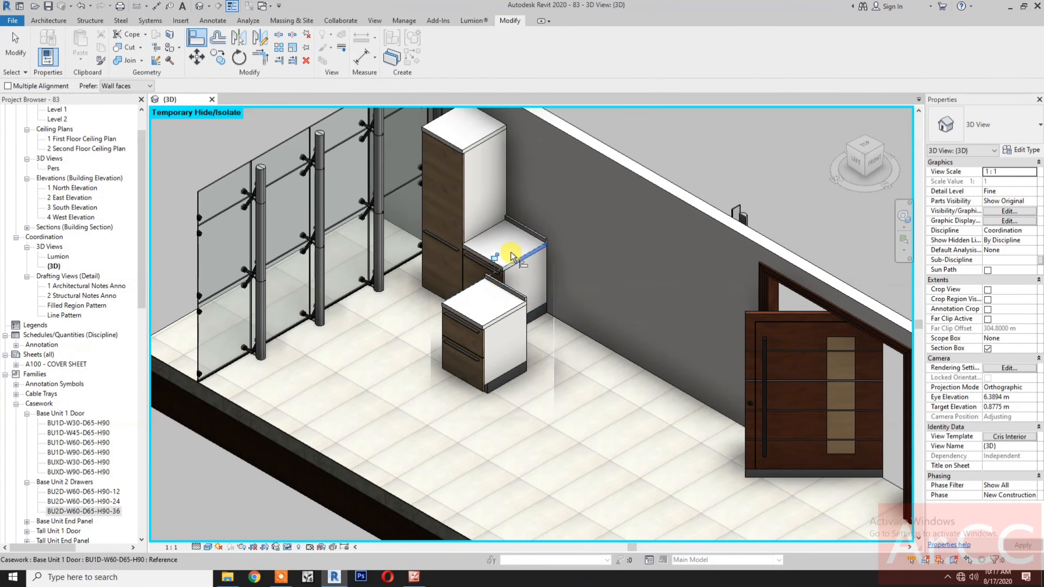
pyautogui.click(469, 272)
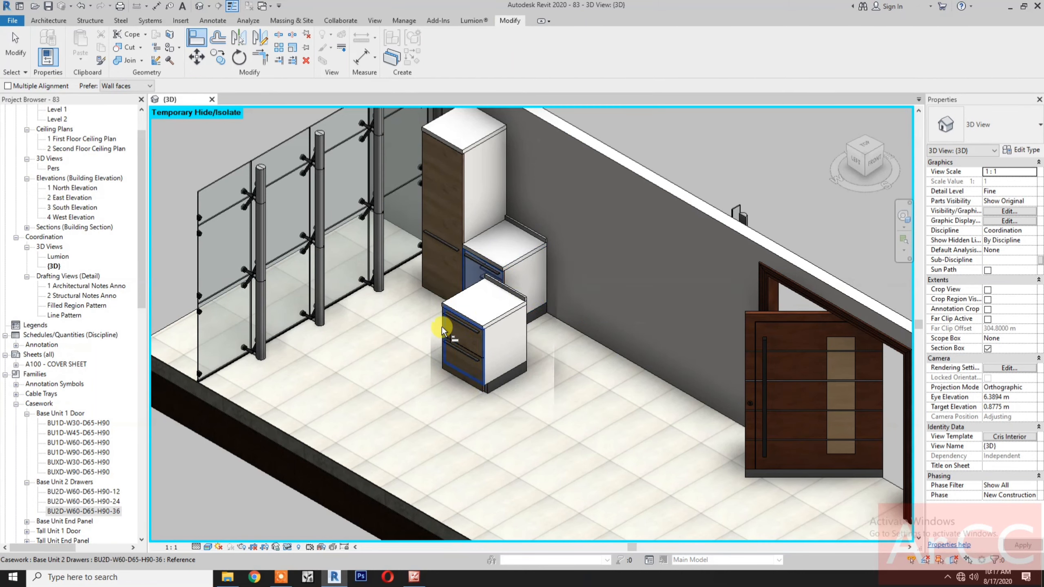
pyautogui.click(445, 329)
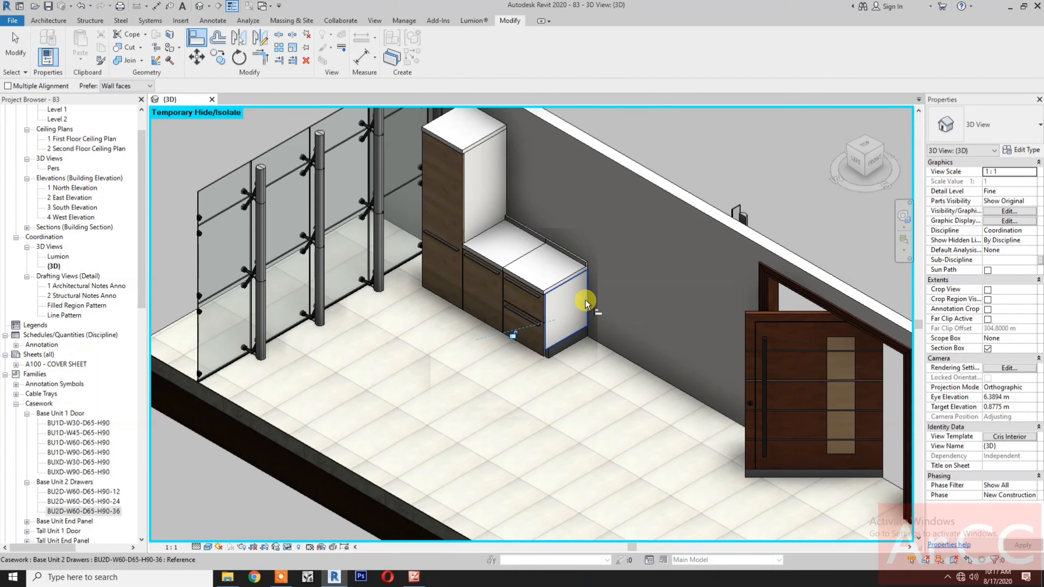
pyautogui.scroll(3, 586, 300)
pyautogui.press('Escape')
pyautogui.press('Escape')
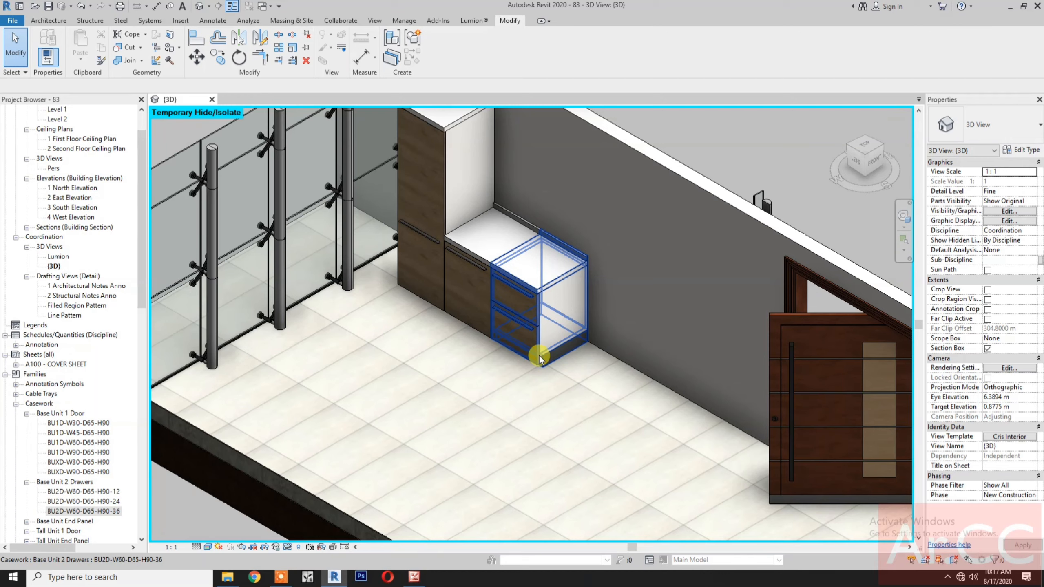
# - Create a second unit similar to the placed drawer unit and place it in front of the row, with its drawers facing away from the wall
pyautogui.click(539, 356)
pyautogui.rightClick(540, 356)
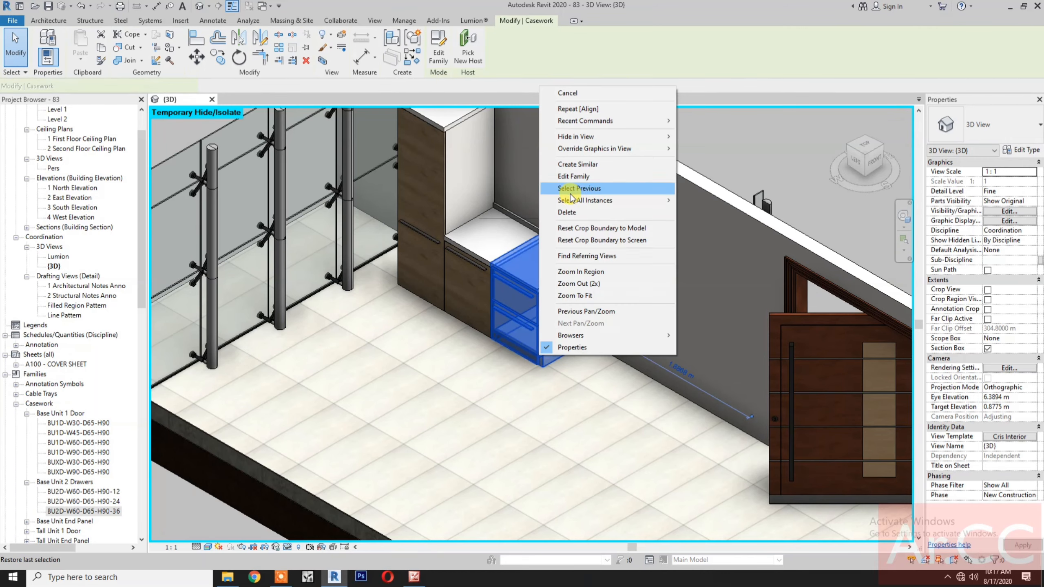
pyautogui.click(575, 164)
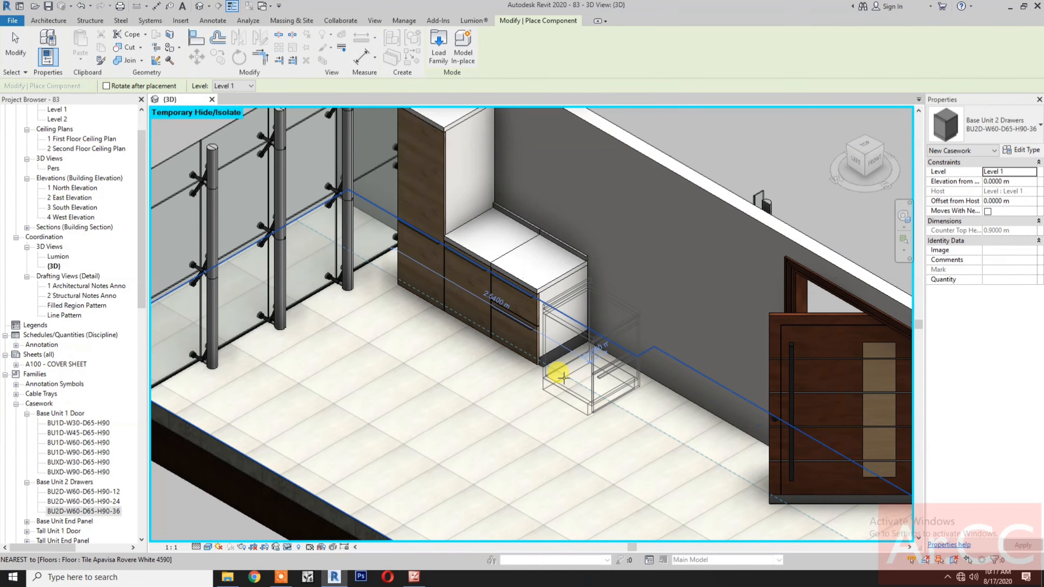
pyautogui.press('b')
pyautogui.press('m')
pyautogui.press('Escape')
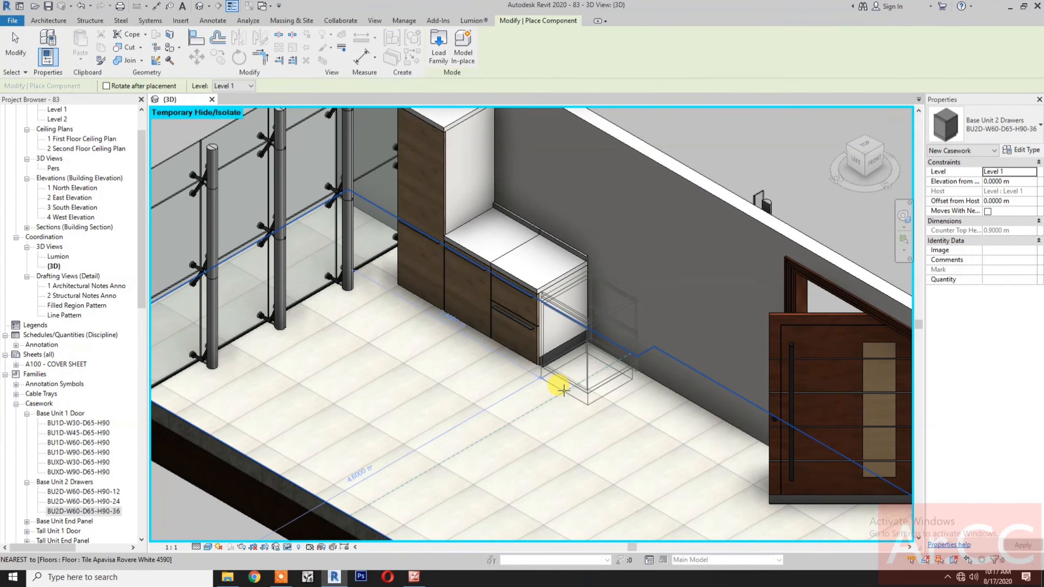
pyautogui.press('space')
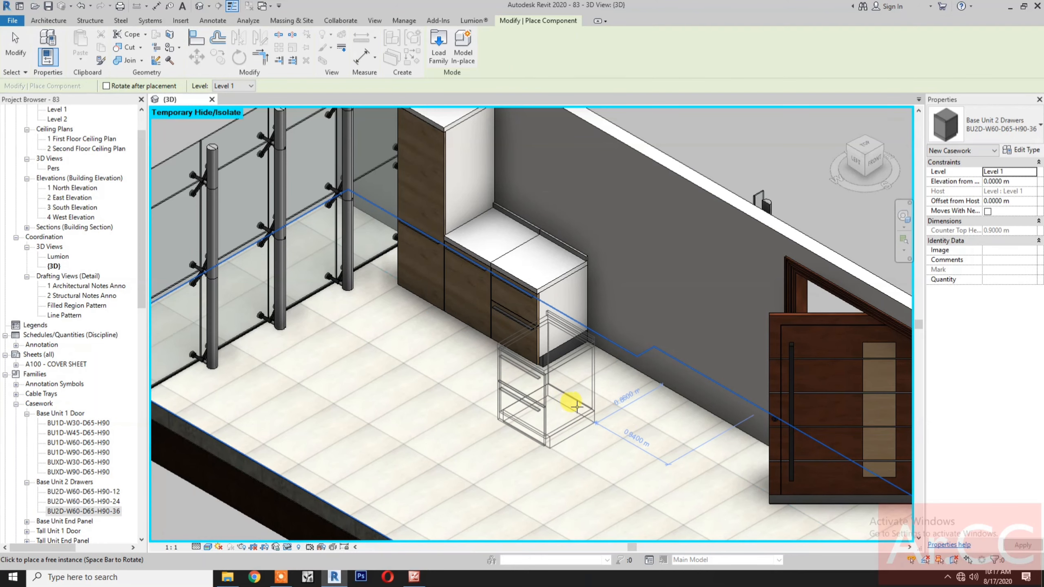
pyautogui.click(561, 399)
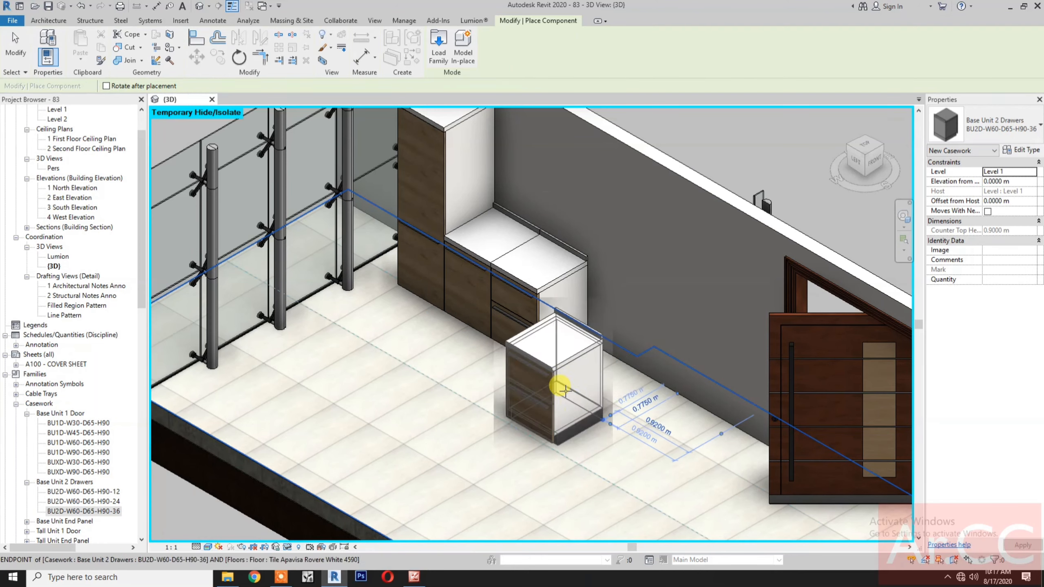
# - Align the second drawer unit against the free side of the first one and line up their backsplashes, ending the Align command
pyautogui.click(200, 45)
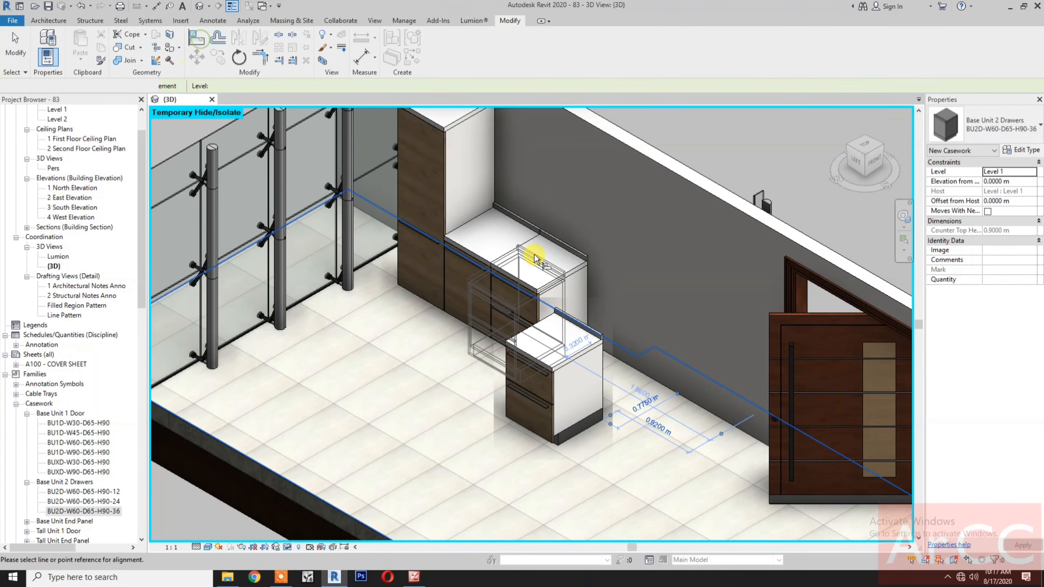
pyautogui.click(554, 283)
pyautogui.click(545, 315)
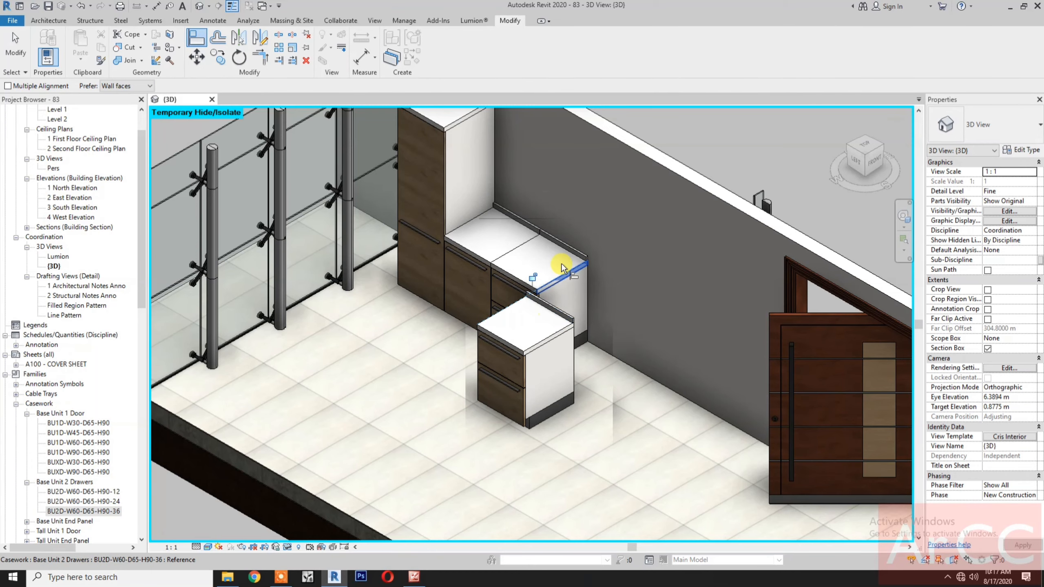
pyautogui.click(564, 246)
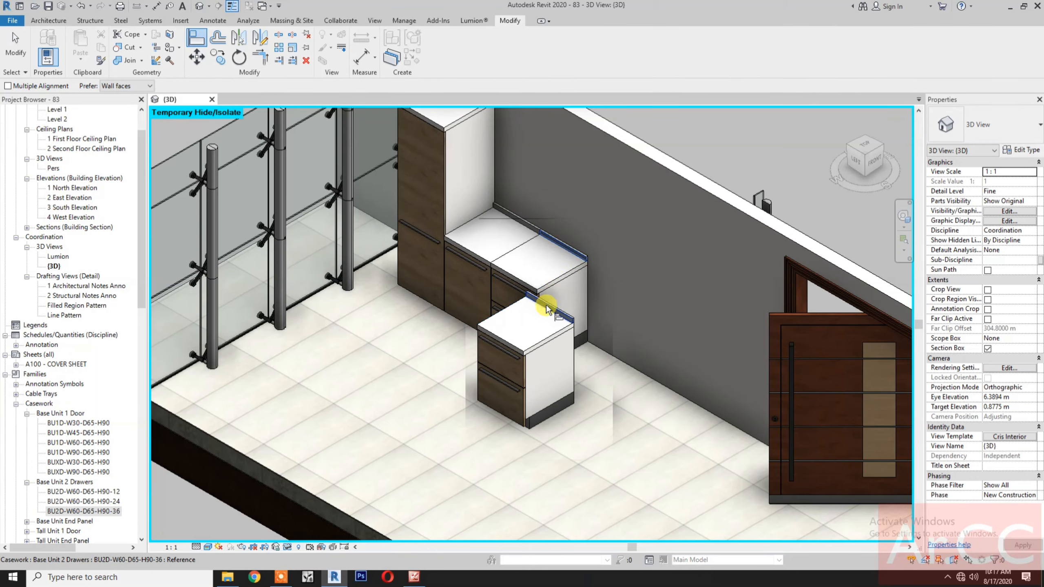
pyautogui.click(546, 309)
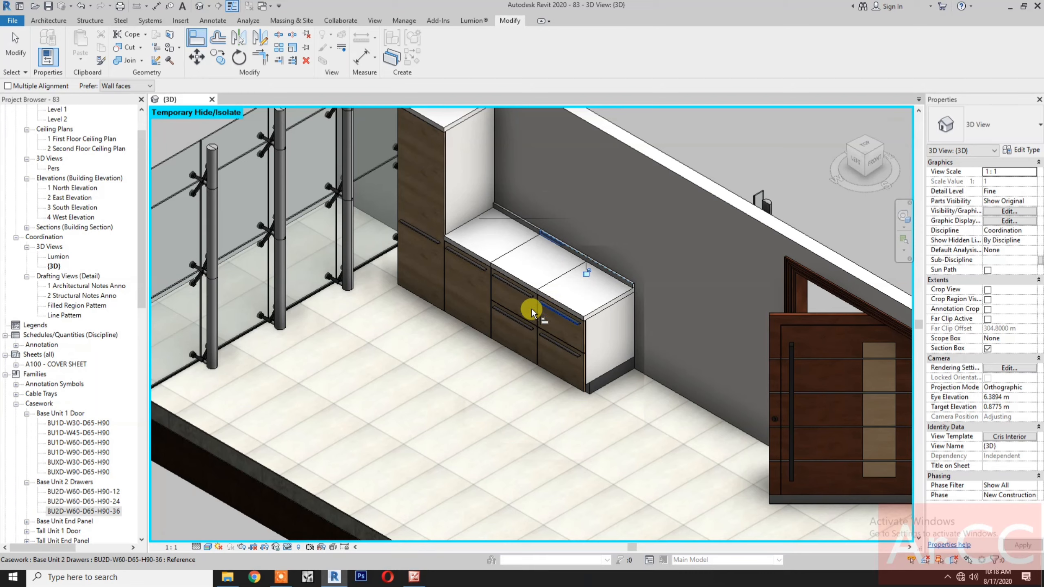
pyautogui.press('Escape')
pyautogui.press('Escape')
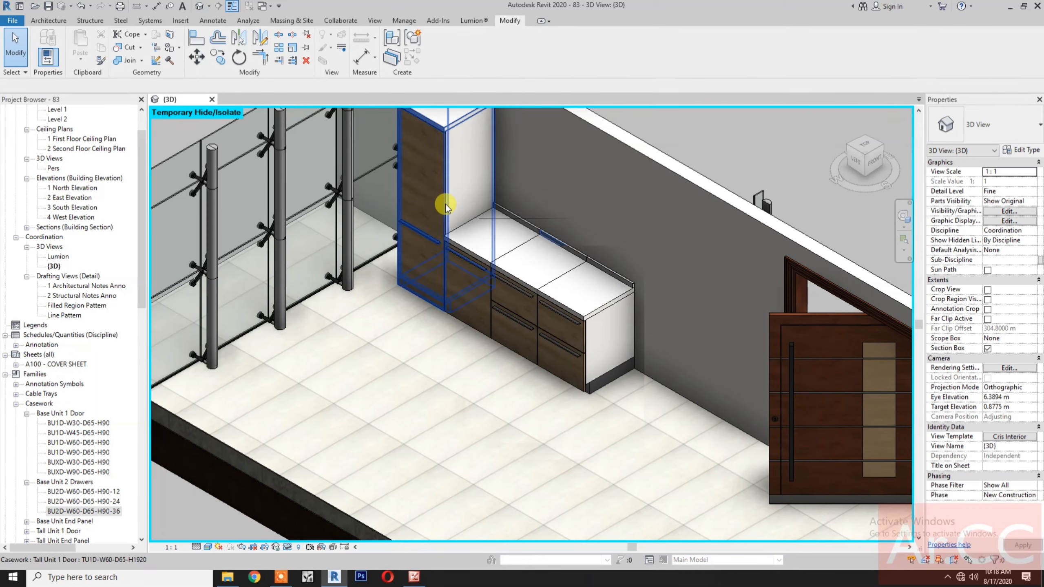
# - Create a similar unit from the existing tall unit and place it near the free end of the base units, with its door facing away from the wall
pyautogui.click(446, 204)
pyautogui.rightClick(446, 204)
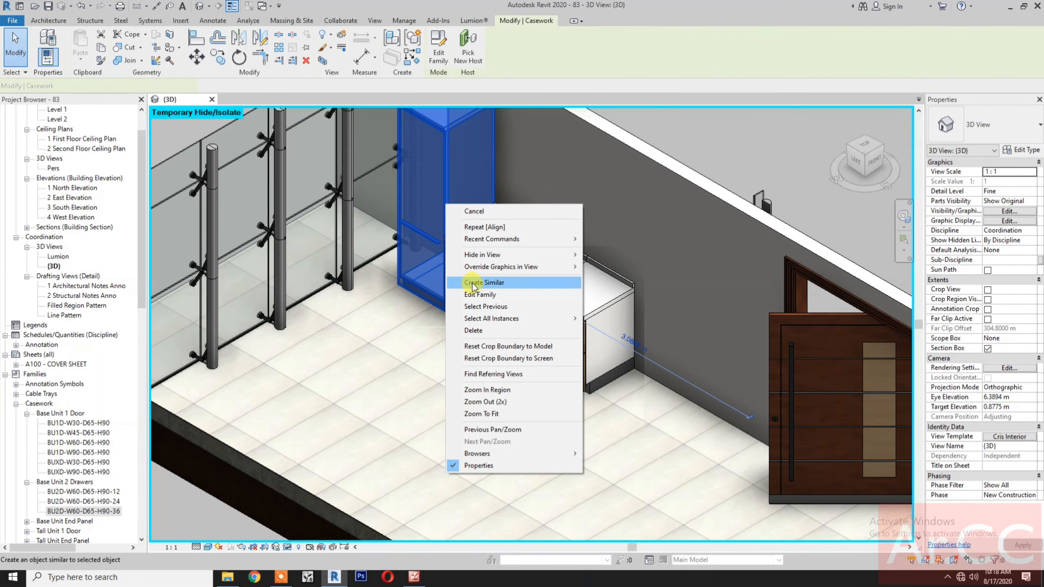
pyautogui.click(493, 285)
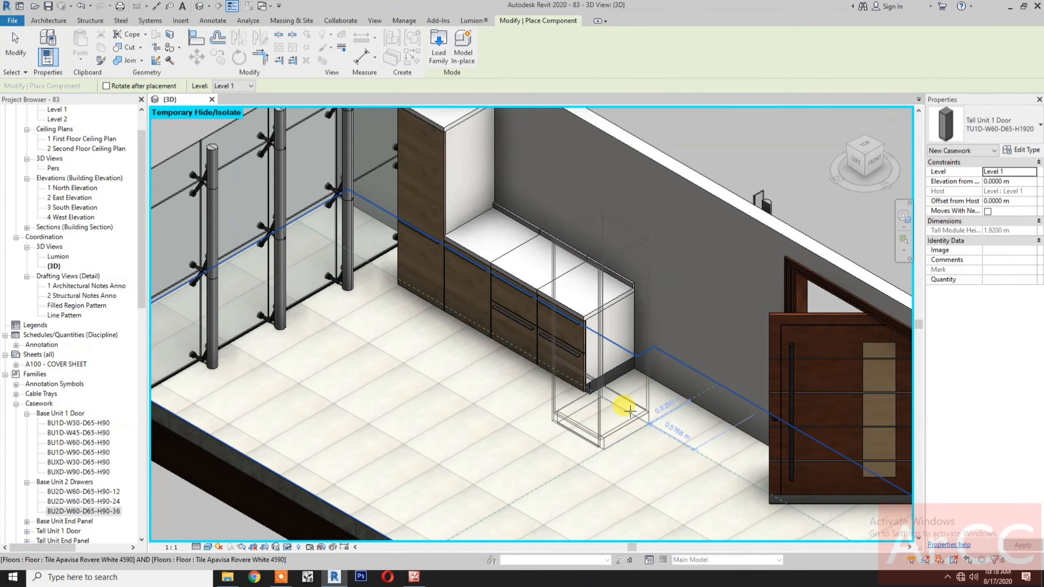
pyautogui.click(630, 410)
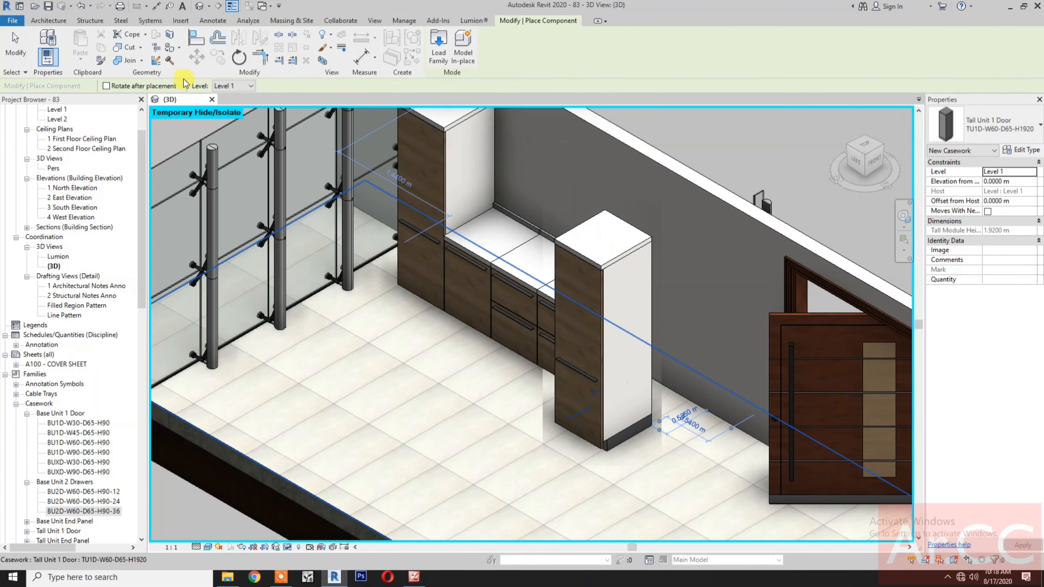
# - Align the new tall unit's back with the wall and its side against the last drawer unit, ending the Align command
pyautogui.click(194, 46)
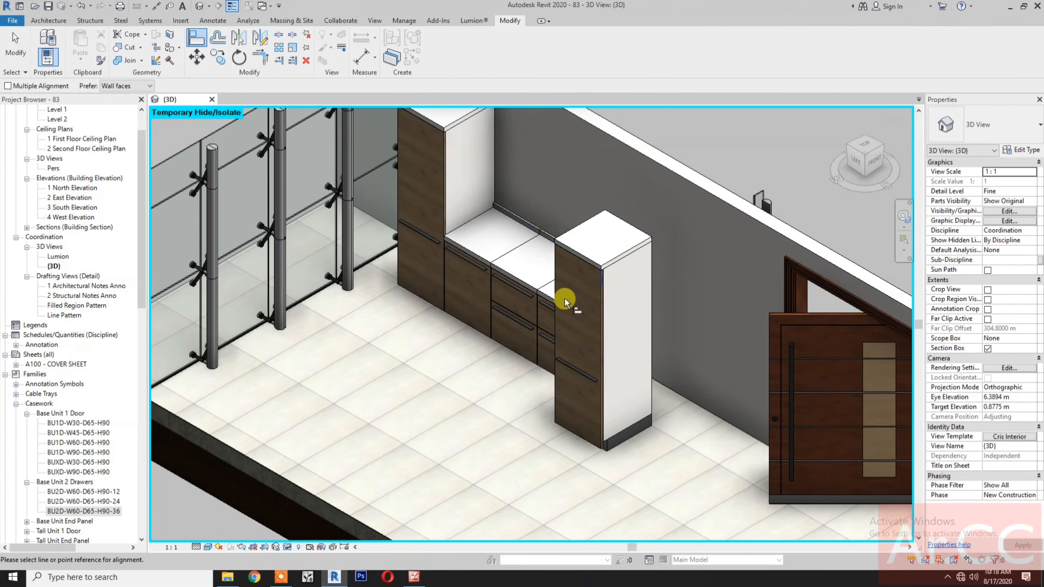
pyautogui.click(701, 193)
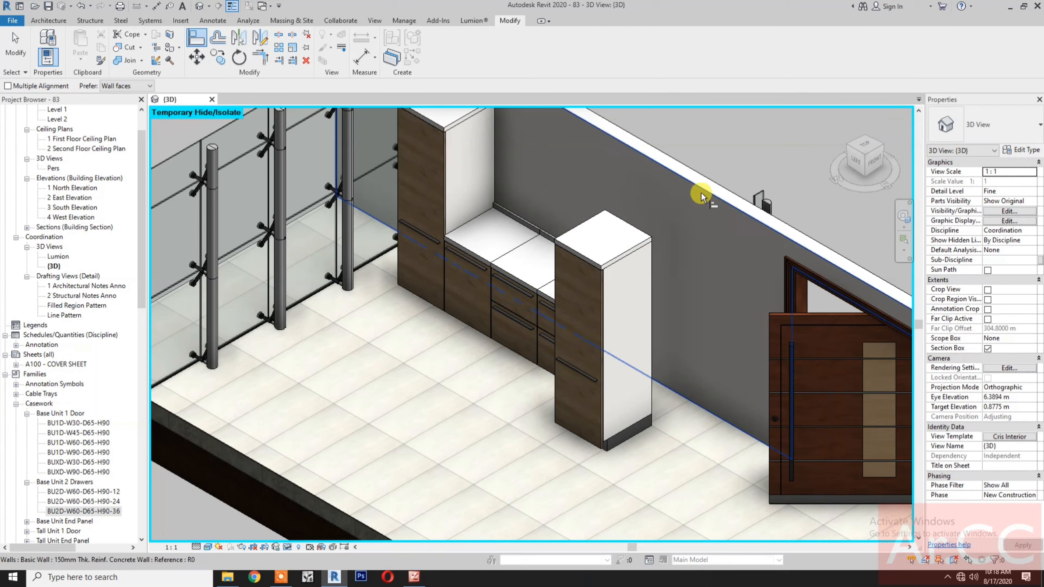
pyautogui.click(636, 224)
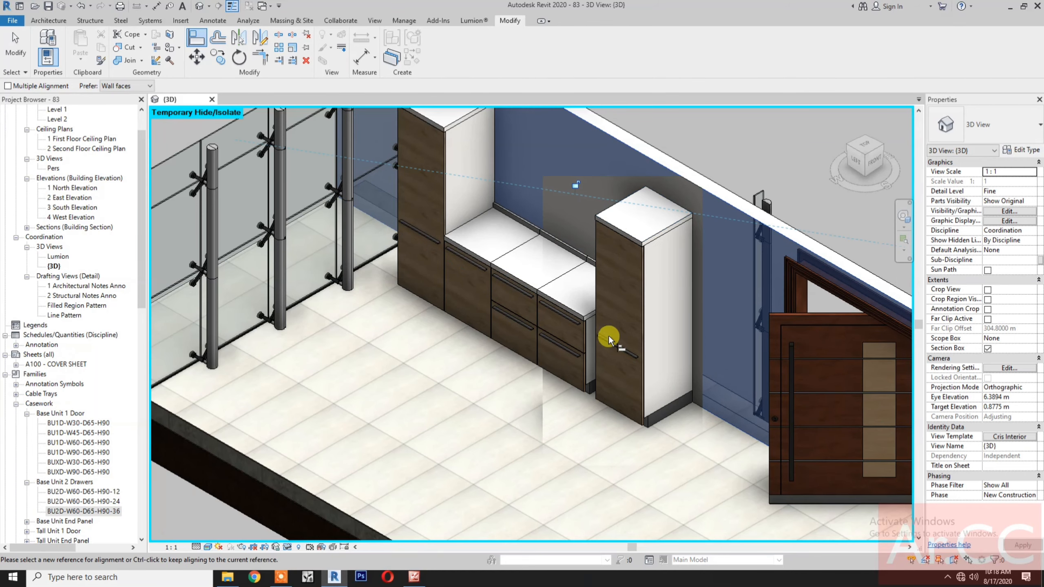
pyautogui.click(589, 316)
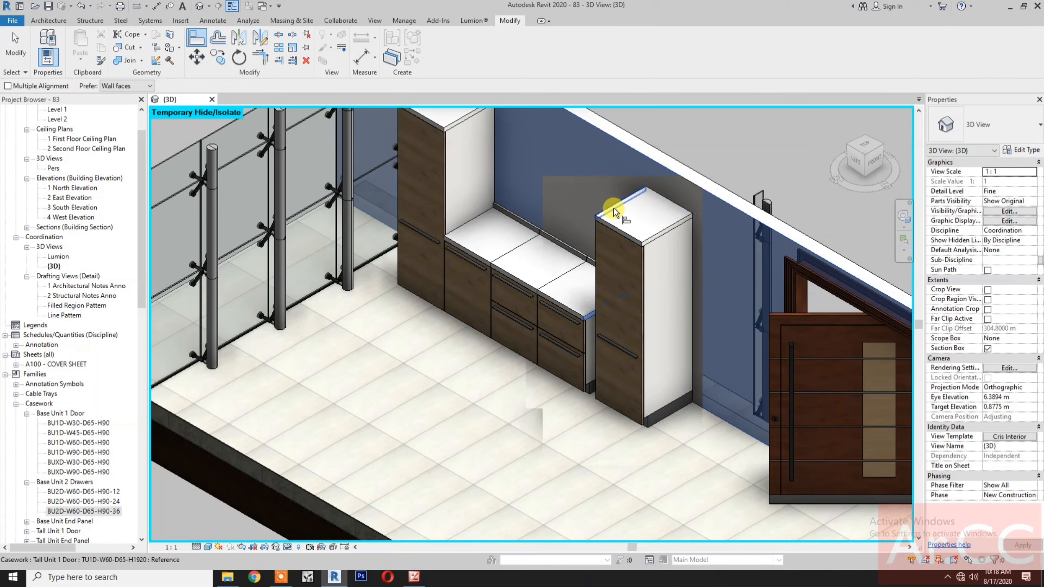
pyautogui.click(614, 211)
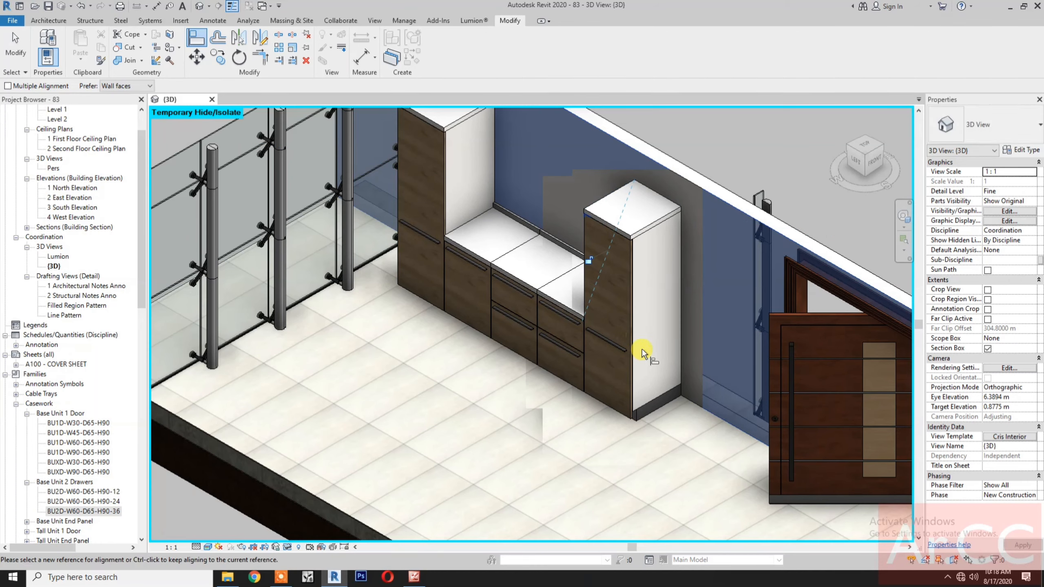
pyautogui.press('Escape')
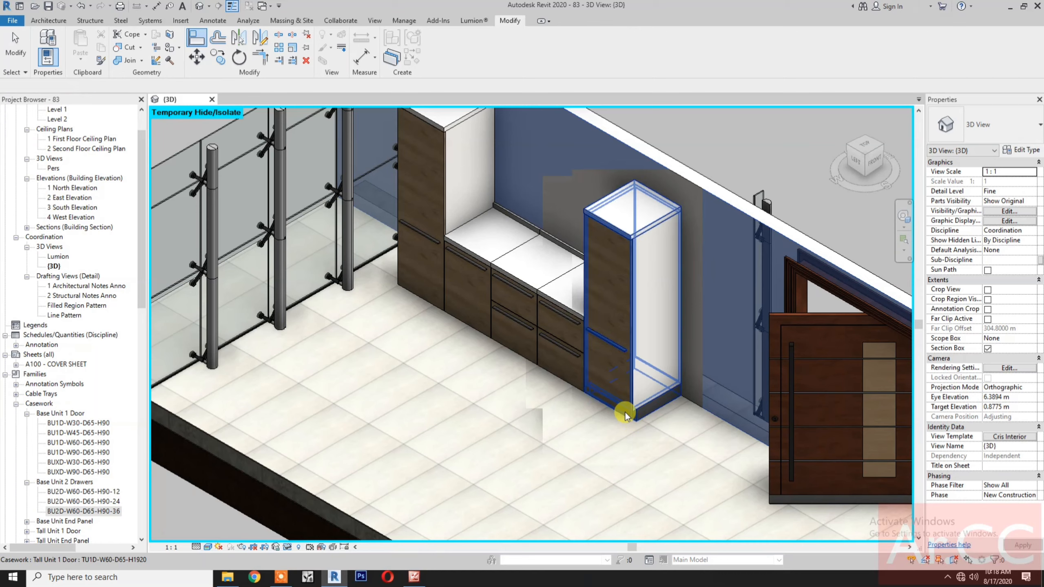
# - Create another similar tall unit and place it in front of the one just aligned, with its door facing away from the wall
pyautogui.click(632, 413)
pyautogui.rightClick(632, 412)
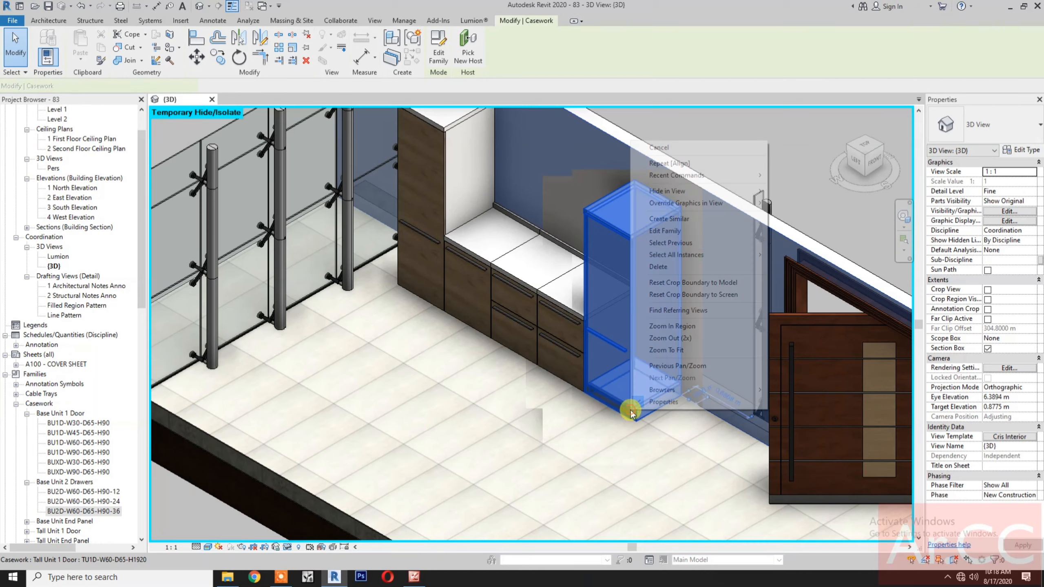
pyautogui.click(676, 222)
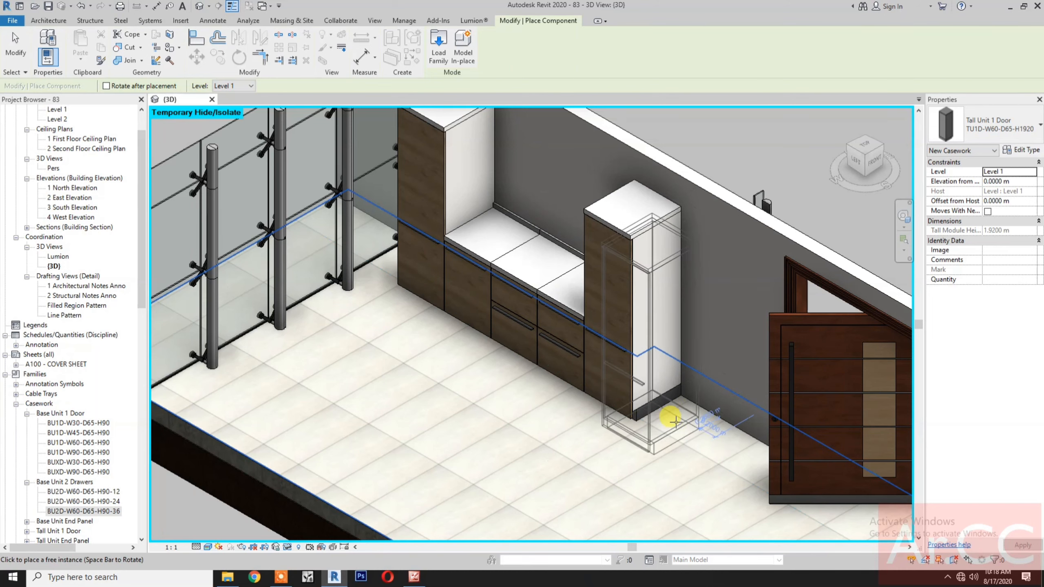
pyautogui.press('space')
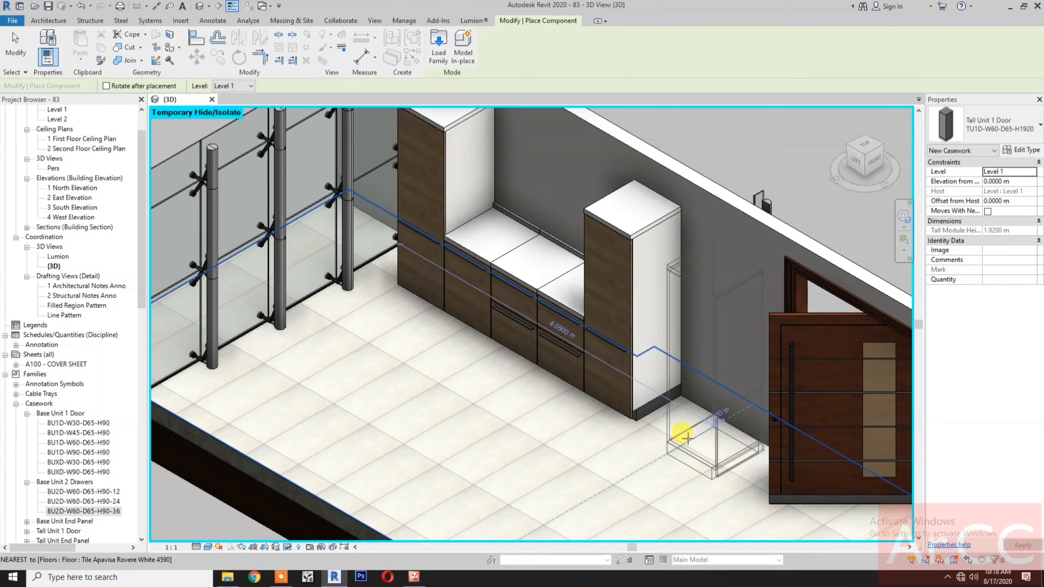
pyautogui.press('space')
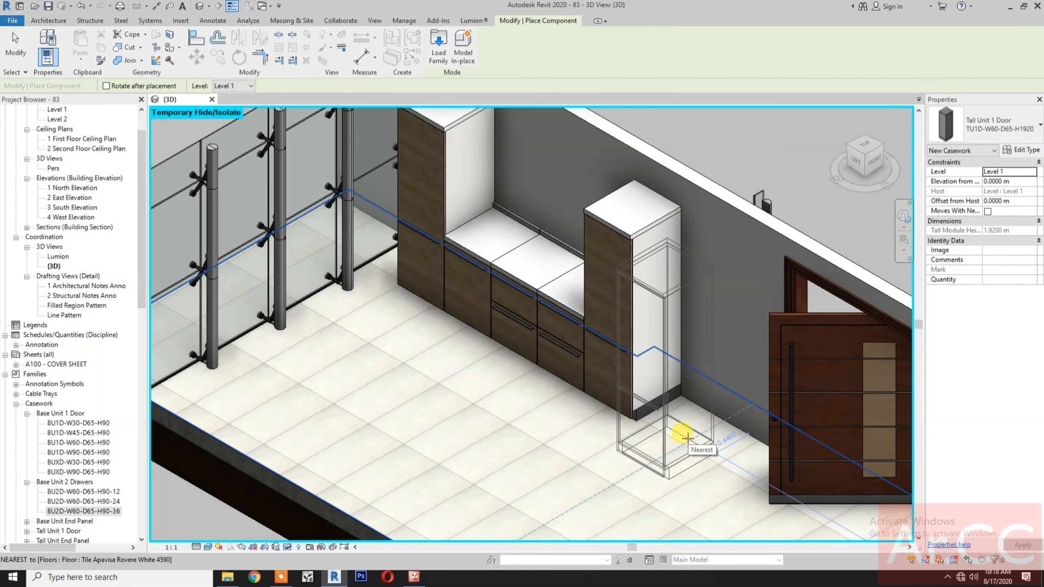
pyautogui.click(687, 439)
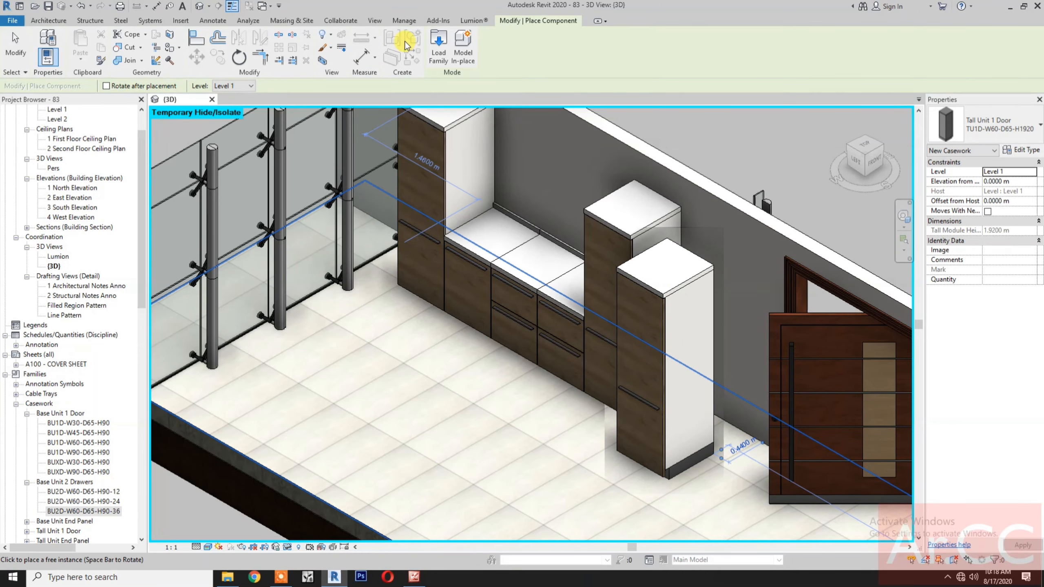
# - Align the newest tall unit against the free side of its neighbour with their fronts flush, and end the Align command
pyautogui.click(197, 37)
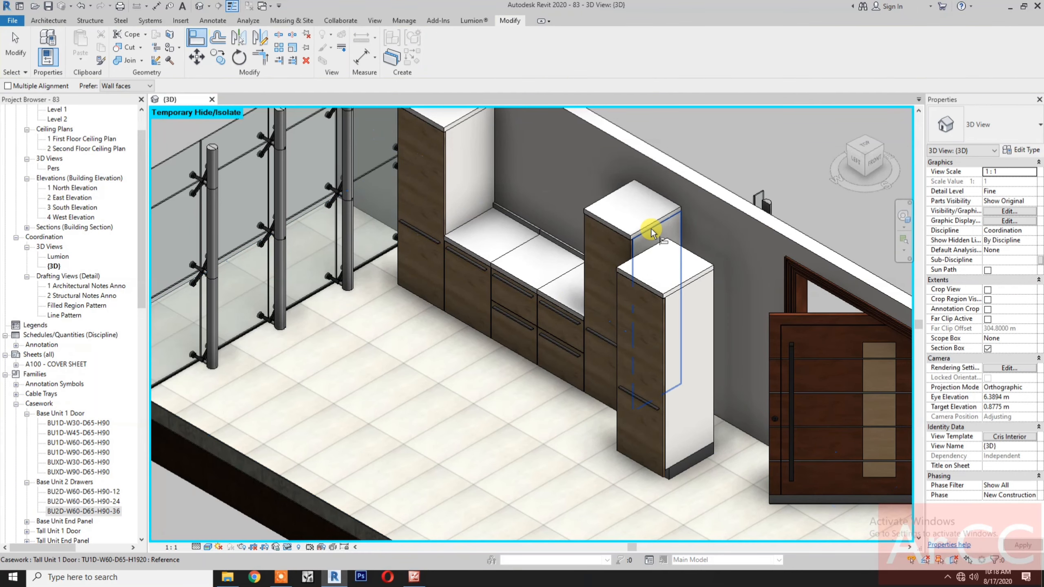
pyautogui.click(652, 224)
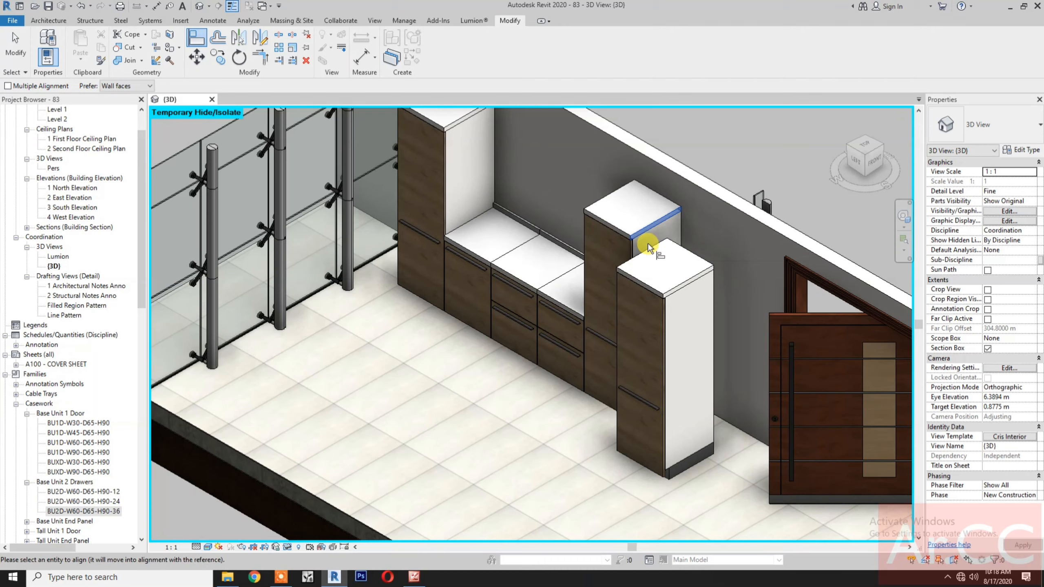
pyautogui.click(648, 245)
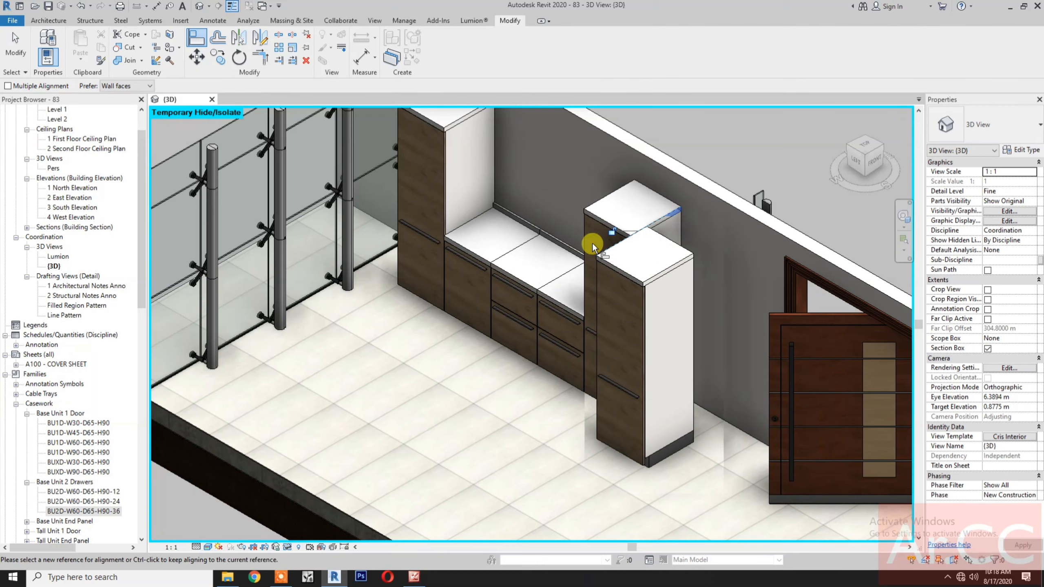
pyautogui.click(585, 232)
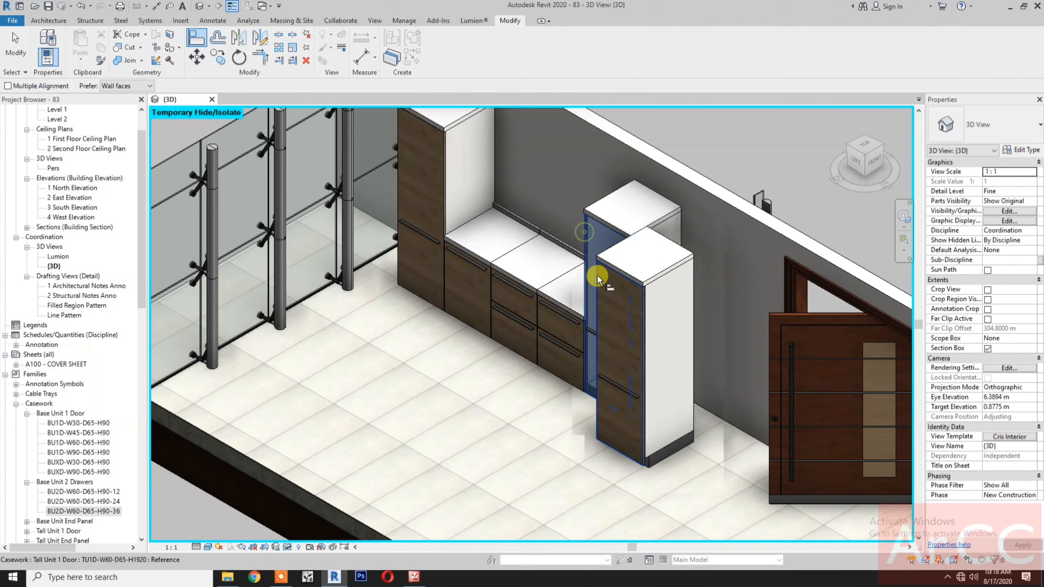
pyautogui.click(600, 276)
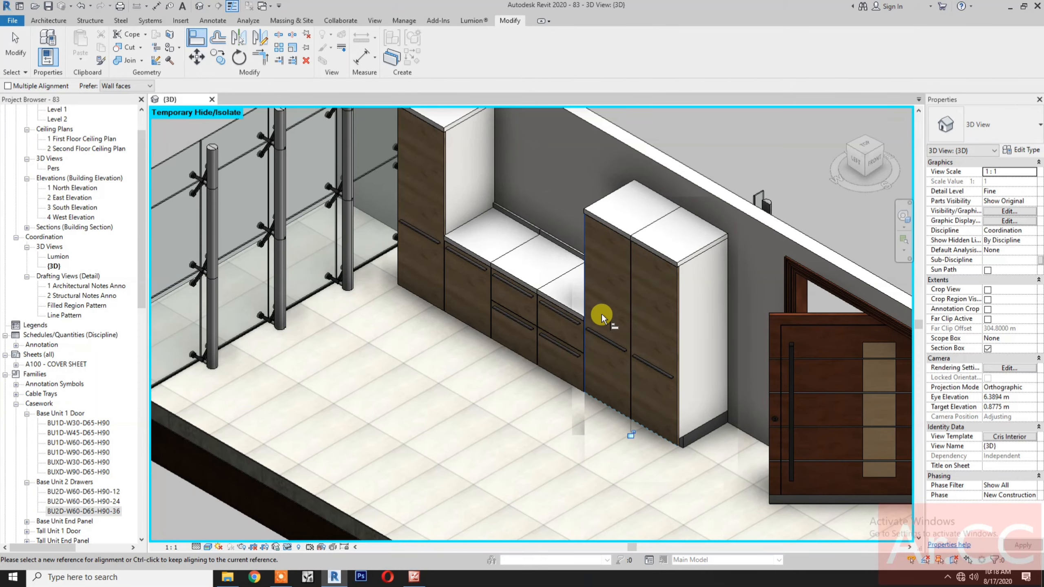
pyautogui.scroll(-3, 597, 355)
pyautogui.moveTo(561, 338); pyautogui.dragTo(577, 379, button='middle')
pyautogui.press('Escape')
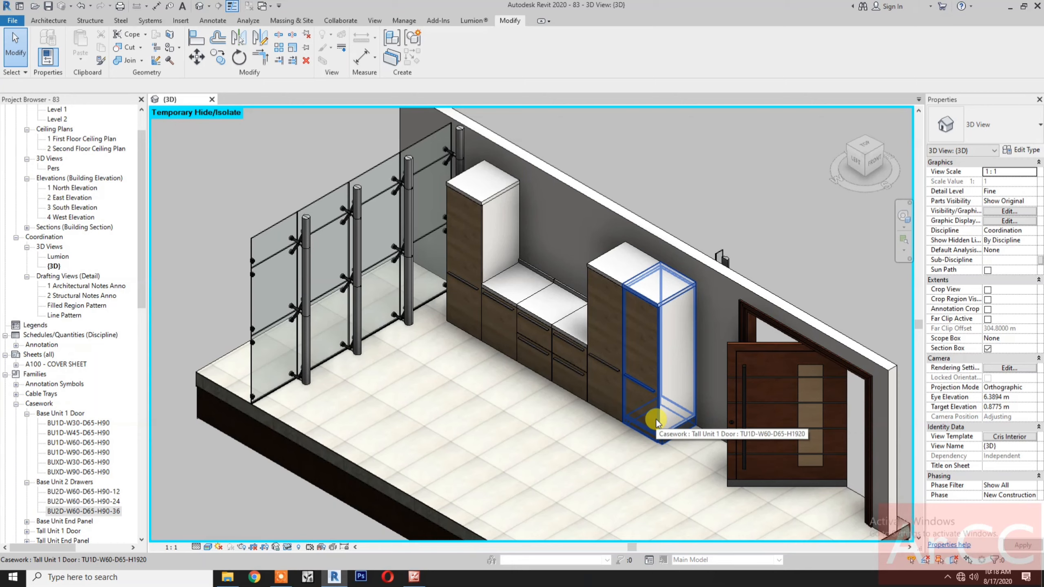
# - Create a similar tall unit on the open floor in front of the row and rotate it so its door faces away from the wall
pyautogui.rightClick(656, 420)
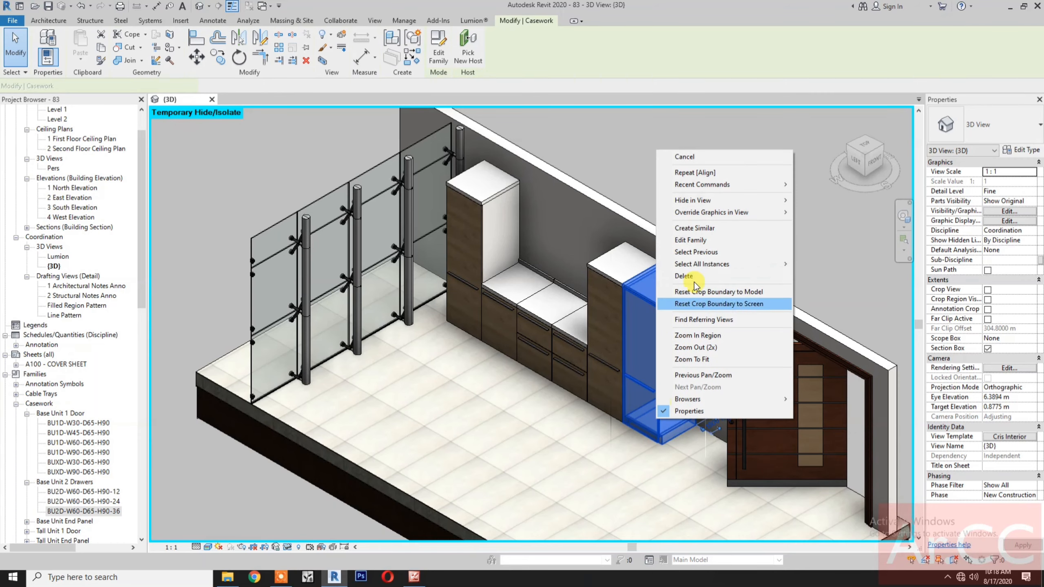
pyautogui.click(707, 229)
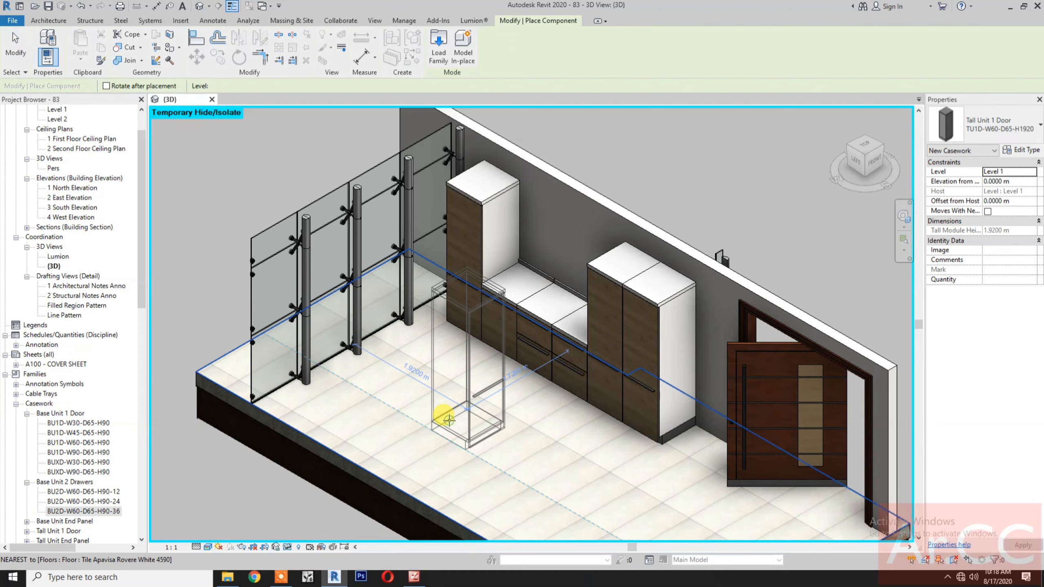
pyautogui.click(450, 420)
pyautogui.press('Escape')
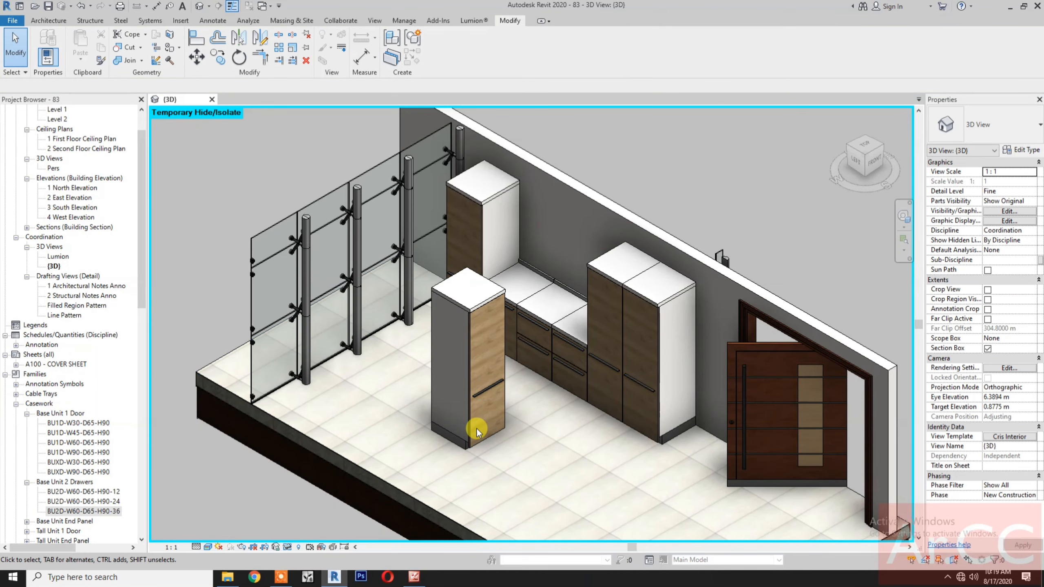
pyautogui.click(478, 430)
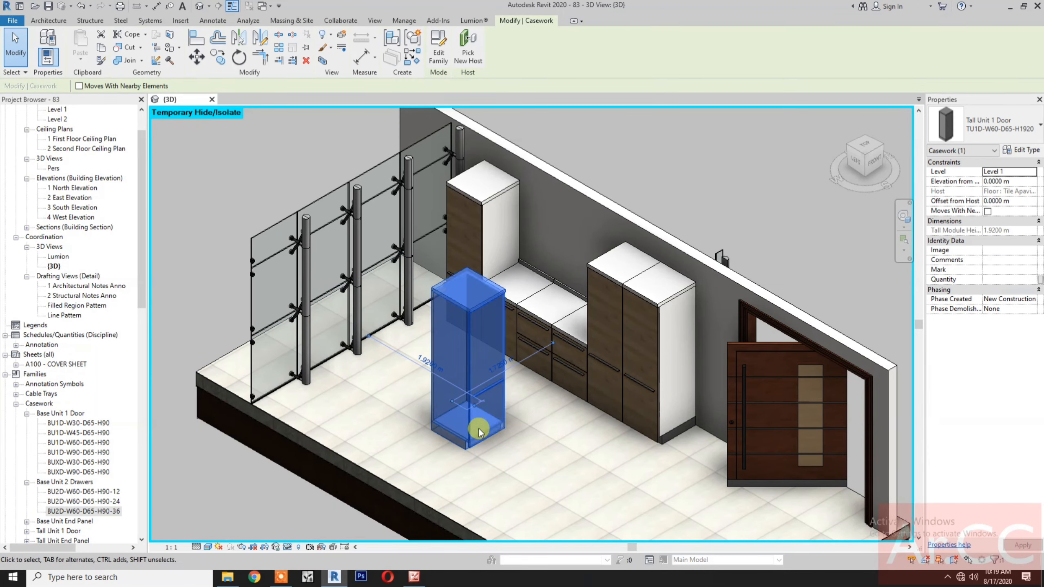
pyautogui.press('space')
pyautogui.press('space')
pyautogui.press('space')
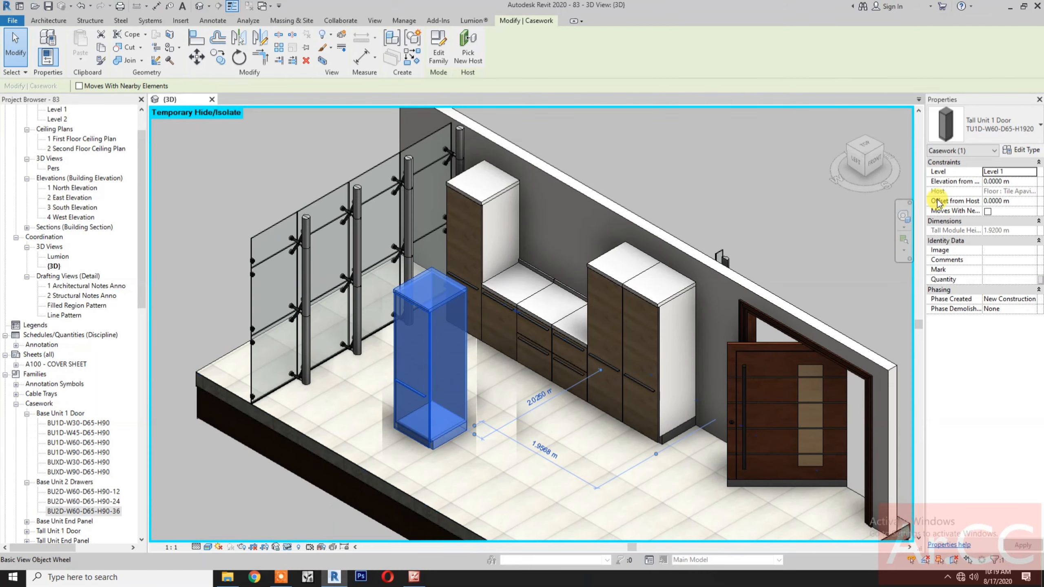
# - Duplicate the free-standing tall unit's type as TU1D-W60-D65-H1920 Top Trim Only
pyautogui.click(1039, 152)
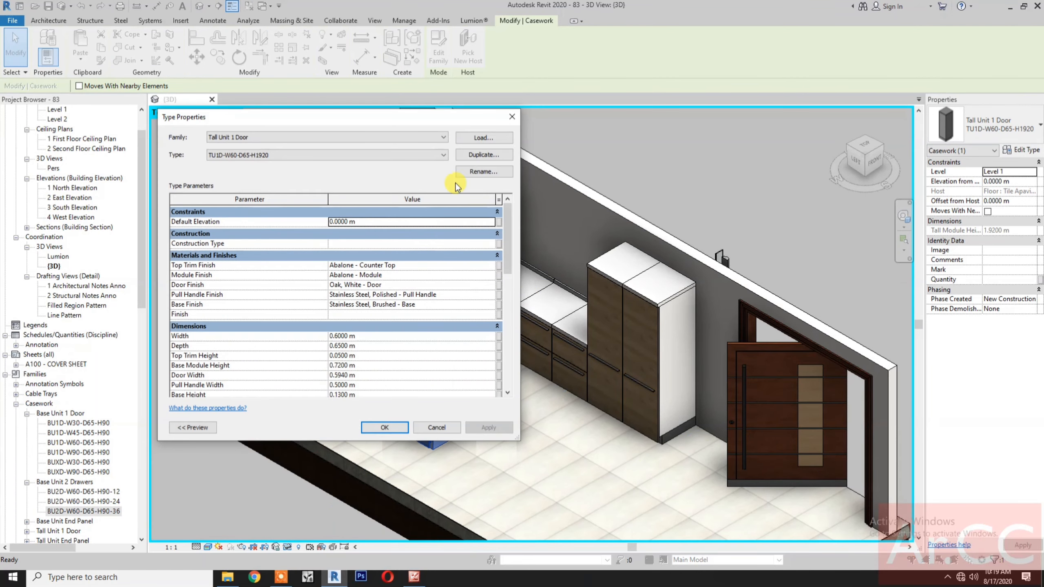
pyautogui.click(482, 156)
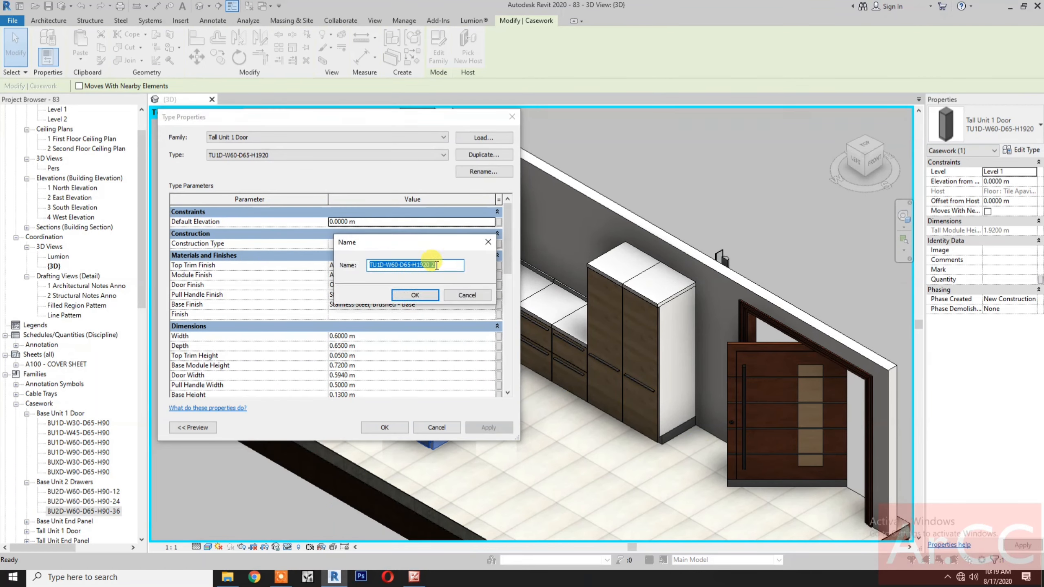
pyautogui.click(437, 266)
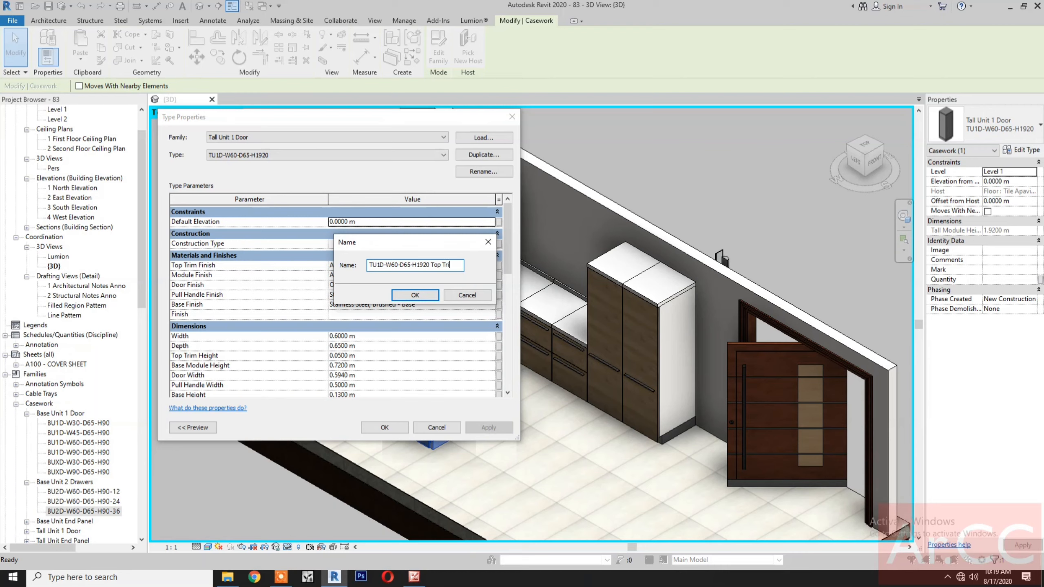
pyautogui.write('Top Trim Only')
pyautogui.click(416, 295)
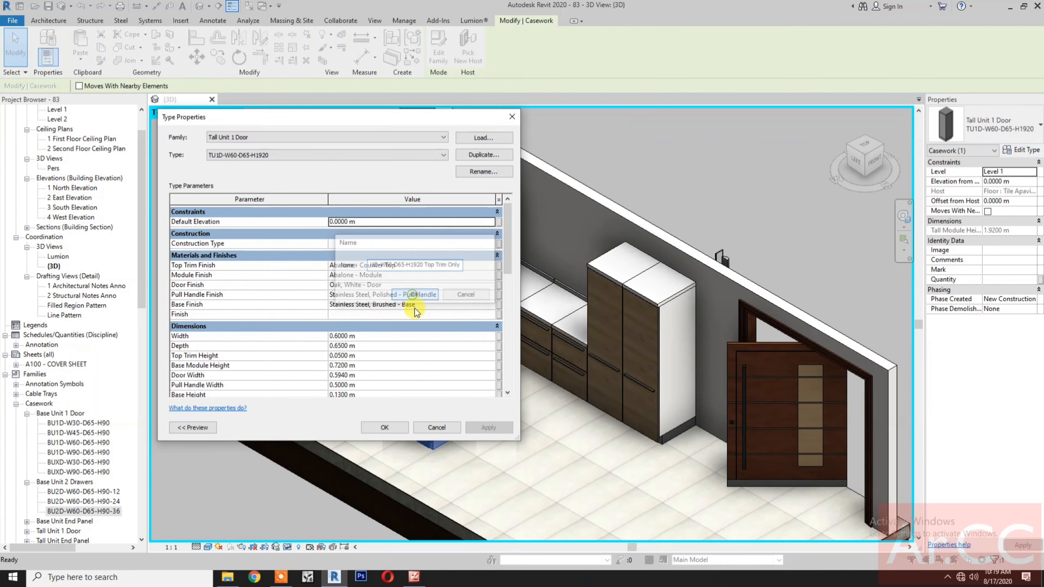
# - Turn off the door, module and base in the Top Trim Only type, keeping the top trim on, and apply the changes
pyautogui.scroll(-8, 416, 313)
pyautogui.scroll(-1, 414, 321)
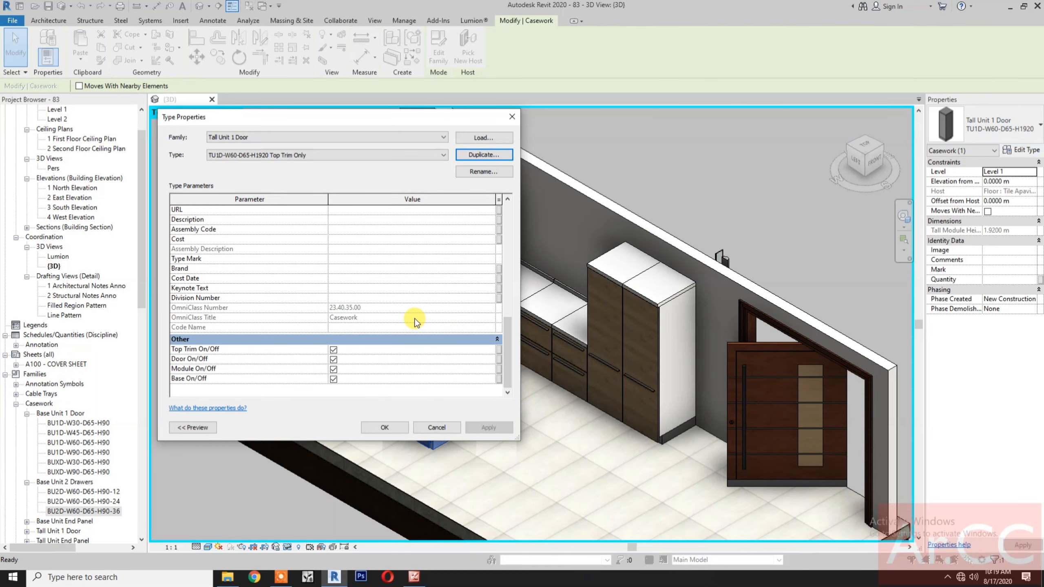
pyautogui.click(333, 359)
pyautogui.click(334, 369)
pyautogui.click(333, 379)
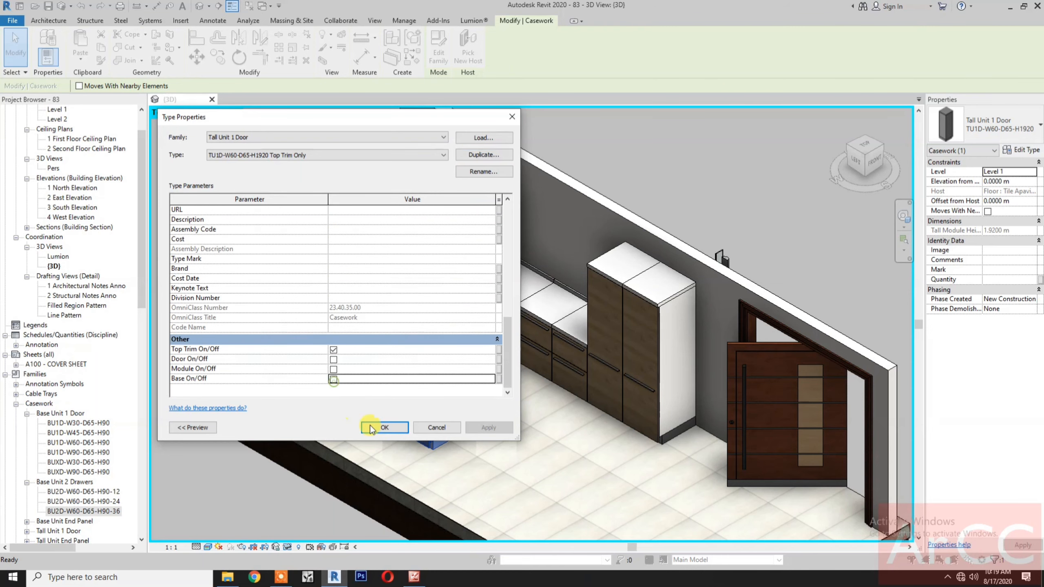
pyautogui.click(385, 428)
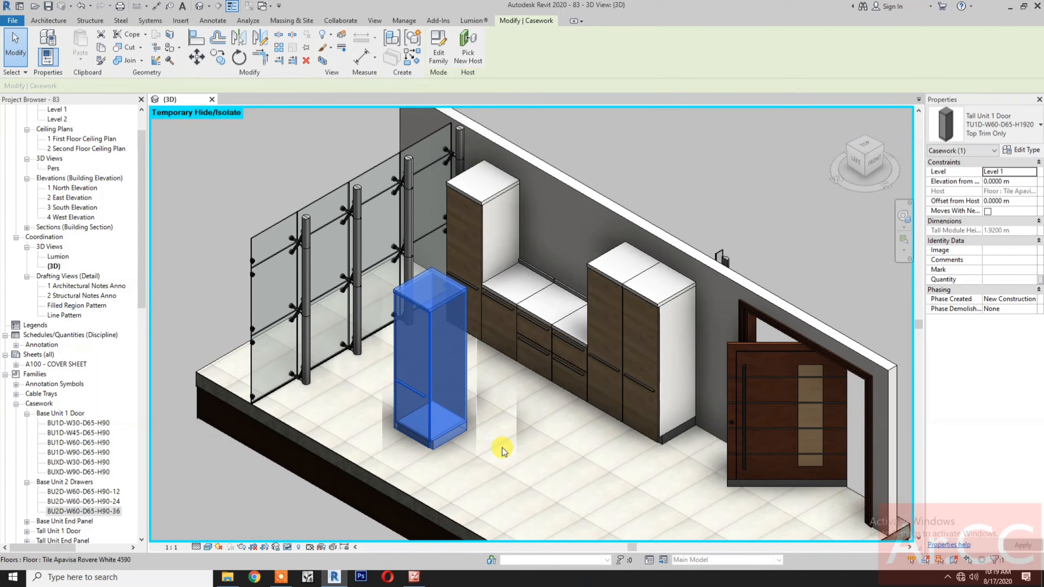
pyautogui.click(501, 447)
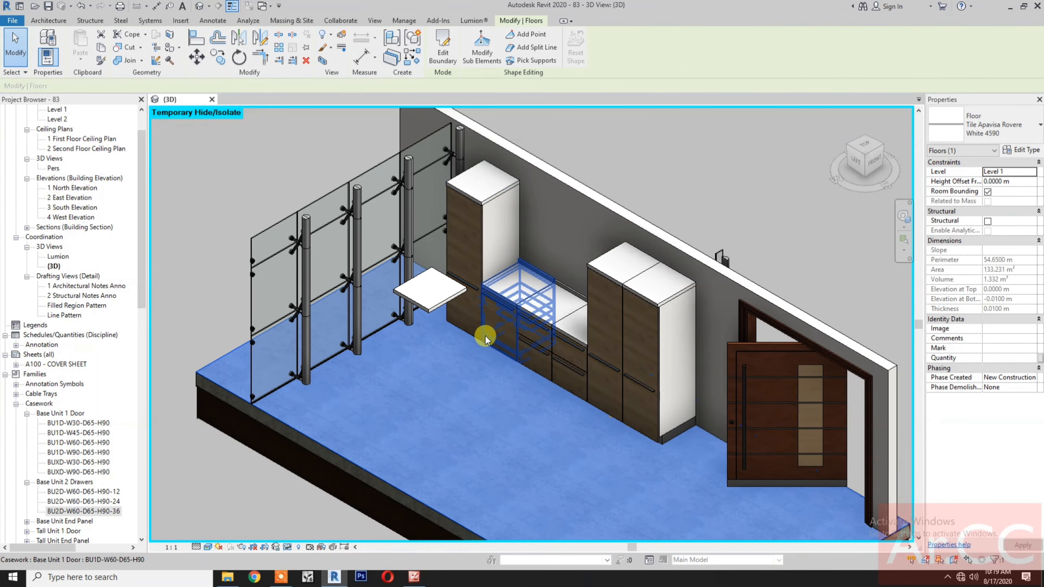
# - Align the top-trim piece against the single tall unit's side above the base units with fronts flush, and end the Align command
pyautogui.scroll(1, 485, 335)
pyautogui.moveTo(493, 378); pyautogui.dragTo(493, 411, button='middle')
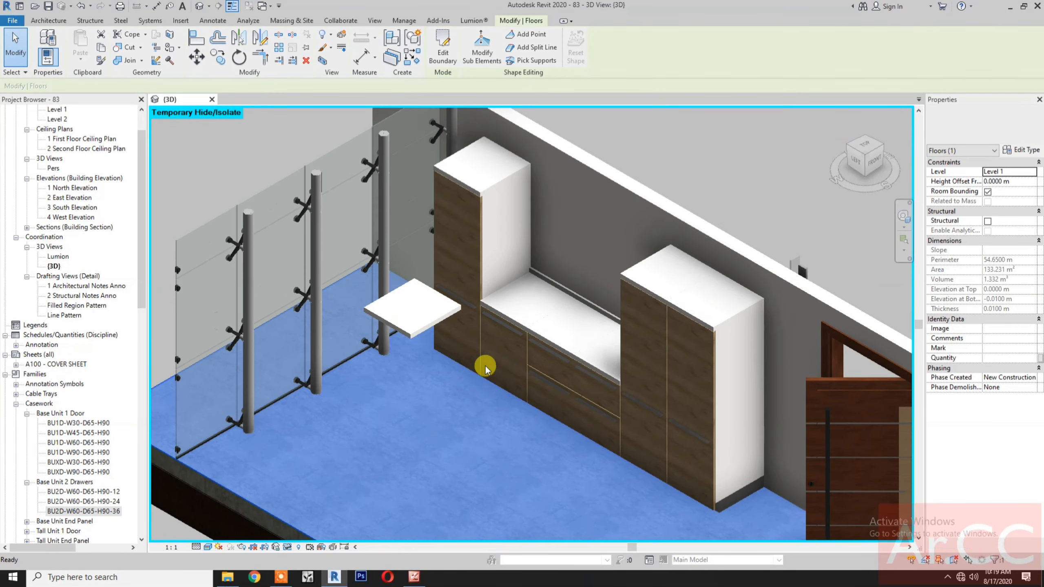
pyautogui.click(196, 39)
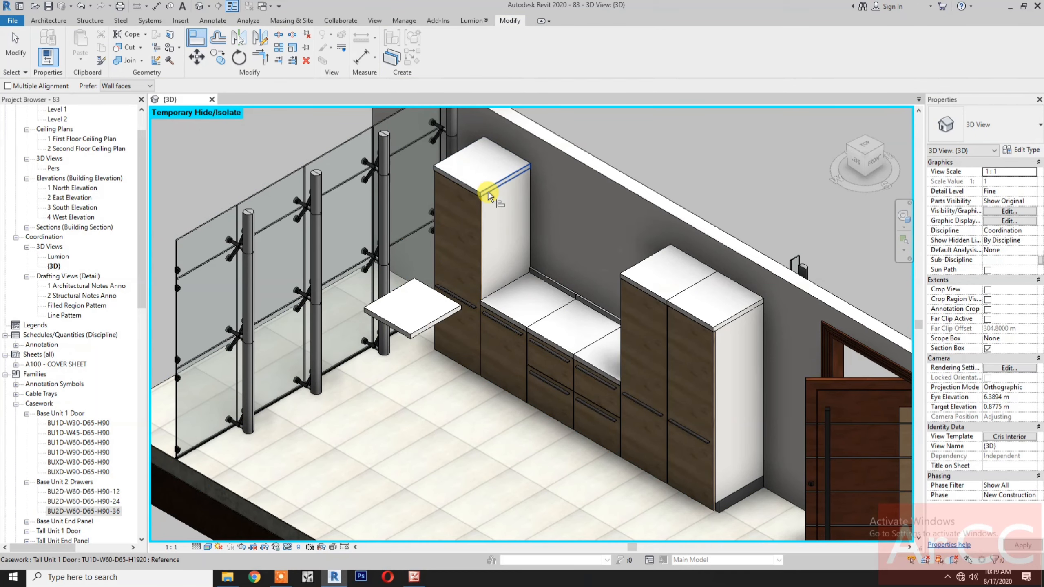
pyautogui.click(427, 269)
pyautogui.click(407, 283)
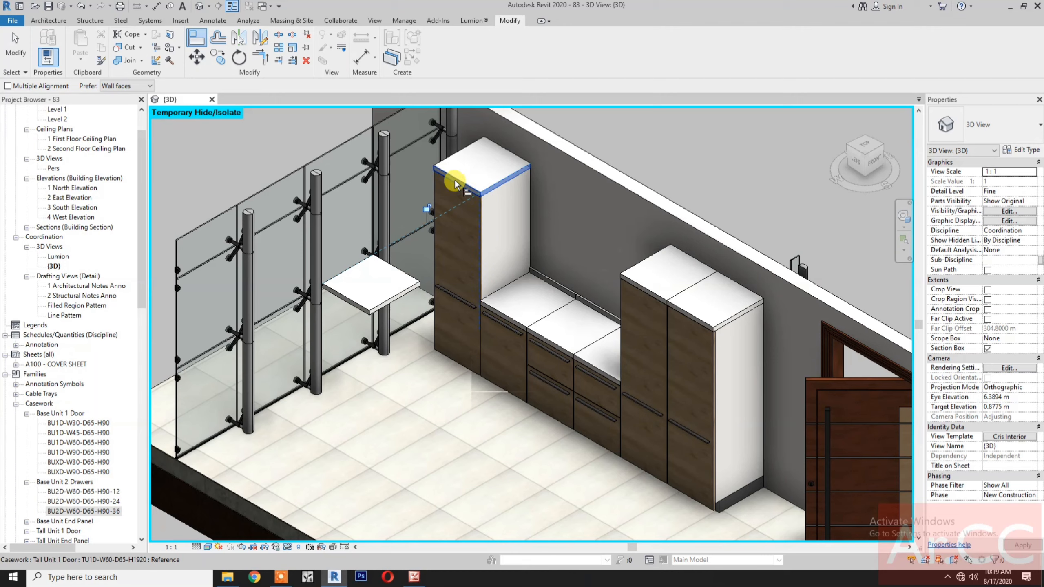
pyautogui.click(455, 184)
pyautogui.click(408, 290)
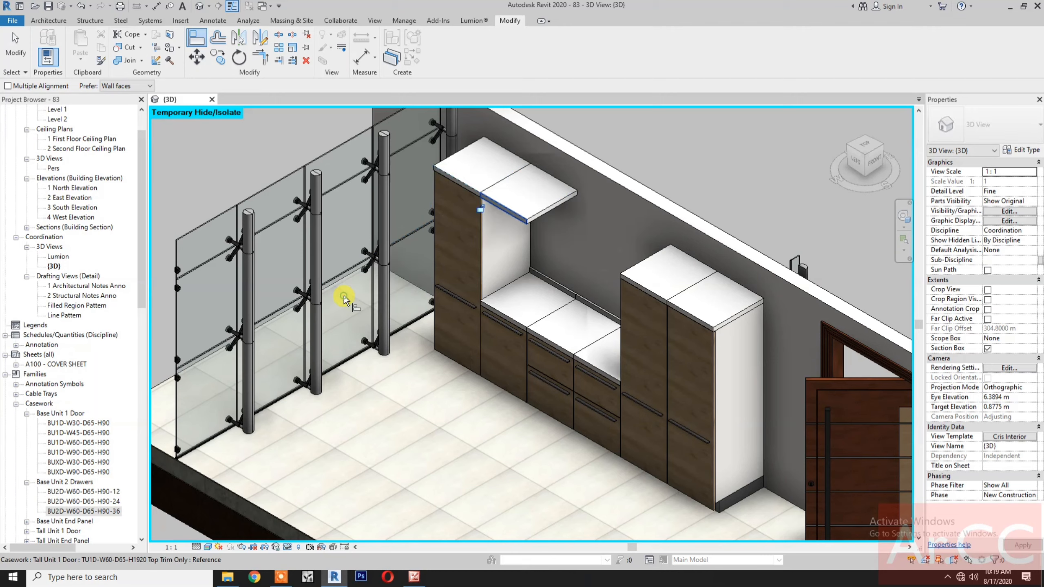
pyautogui.press('Escape')
pyautogui.press('Escape')
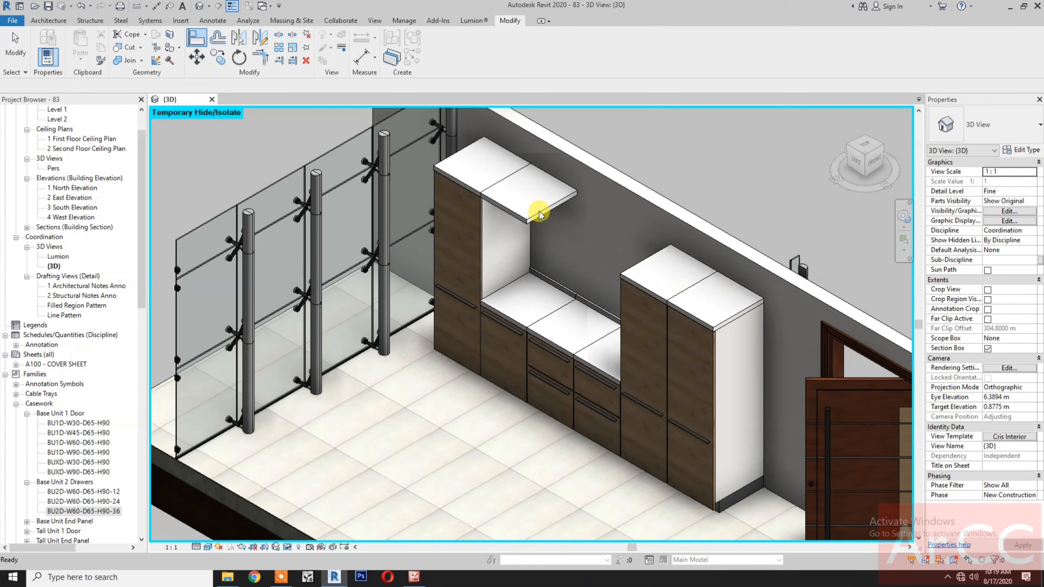
# - Mirror the top-trim piece twice about its free side edge to bridge the gap between the tall units
pyautogui.click(540, 211)
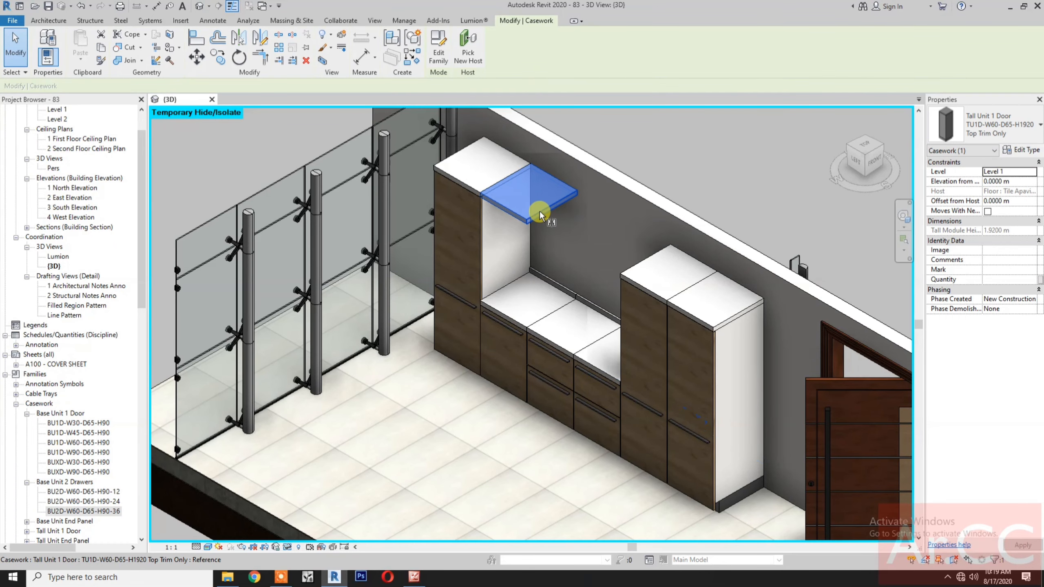
pyautogui.press('m')
pyautogui.press('m')
pyautogui.scroll(3, 565, 210)
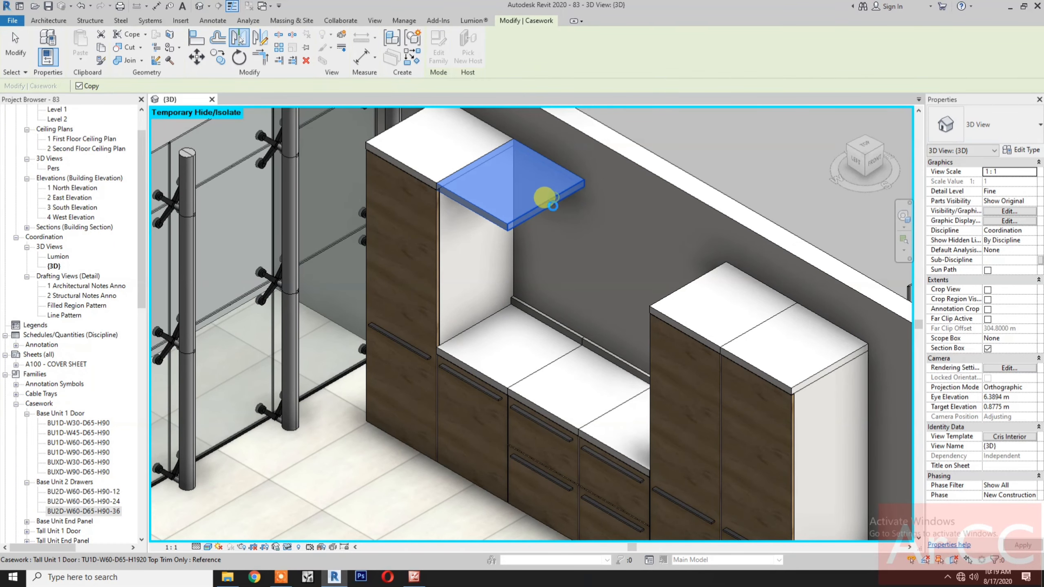
pyautogui.click(555, 199)
pyautogui.click(608, 252)
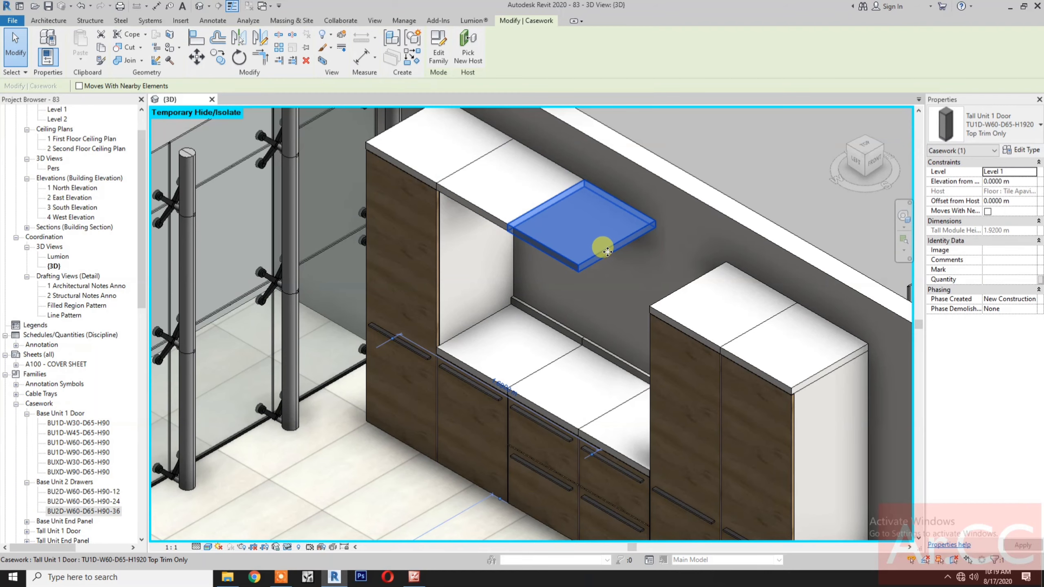
pyautogui.press('m')
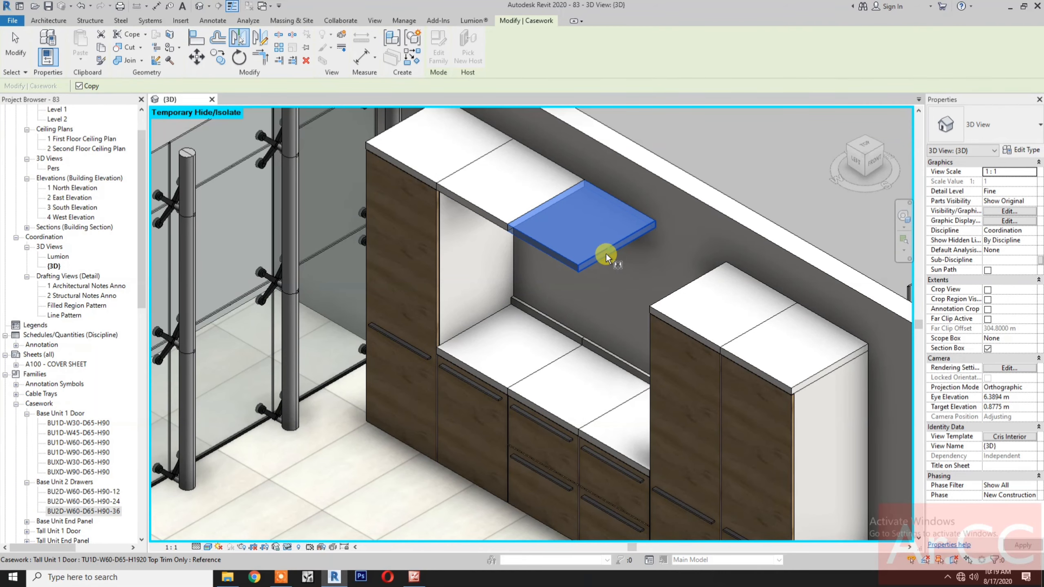
pyautogui.scroll(-1, 594, 257)
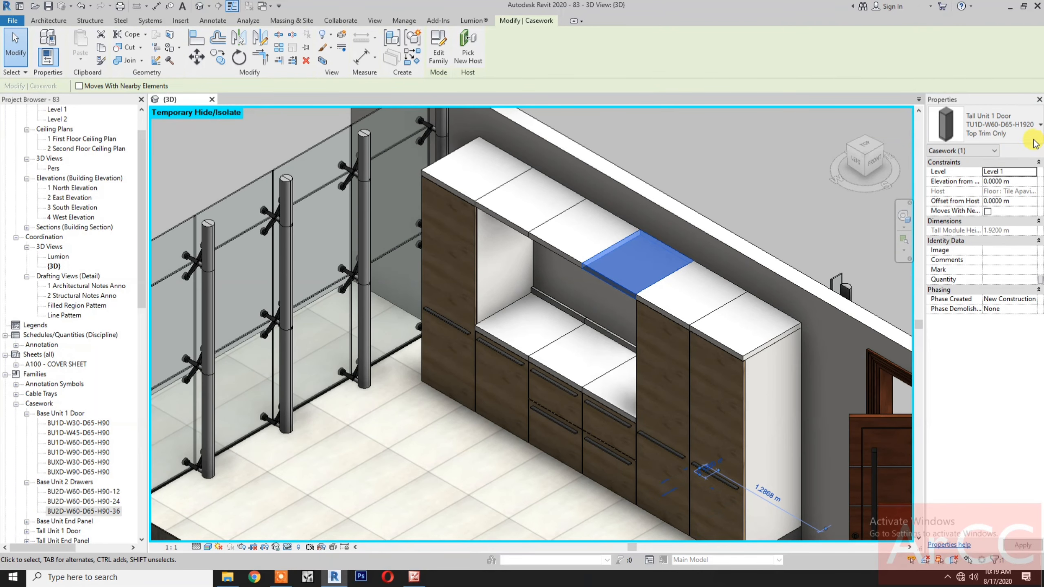
# - Set the Top Trim Height of the TU1D-W60-D65-H1920 Top Trim Only type to 0.4 m
pyautogui.click(1030, 151)
pyautogui.scroll(-4, 371, 341)
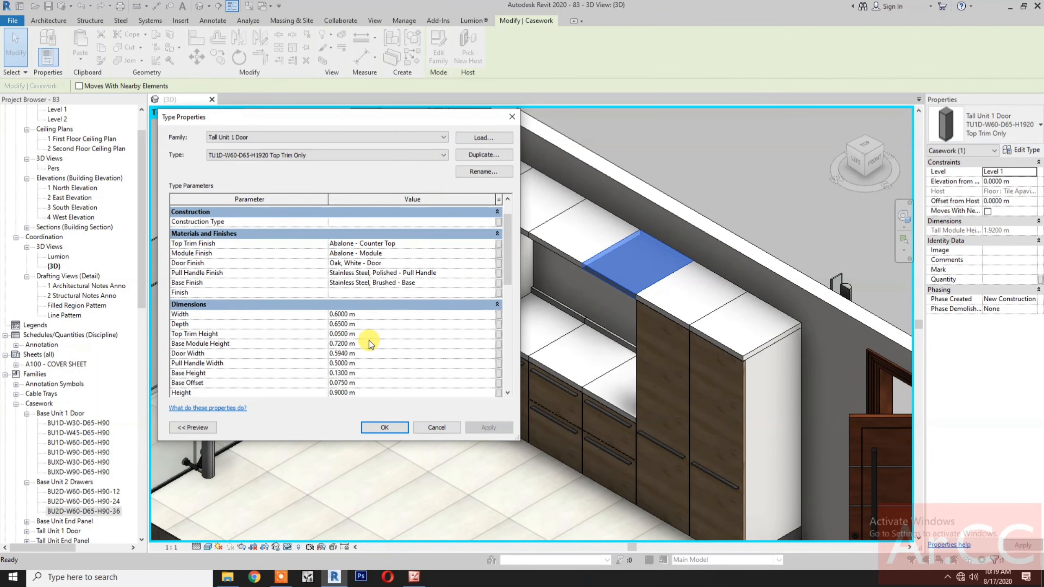
pyautogui.scroll(-4, 372, 343)
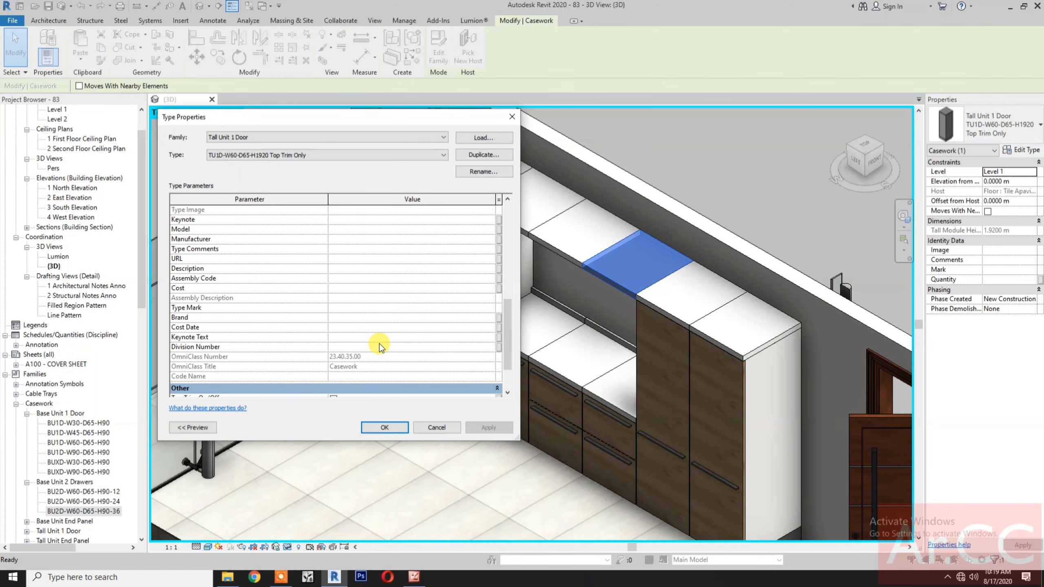
pyautogui.scroll(-3, 380, 346)
pyautogui.scroll(7, 379, 344)
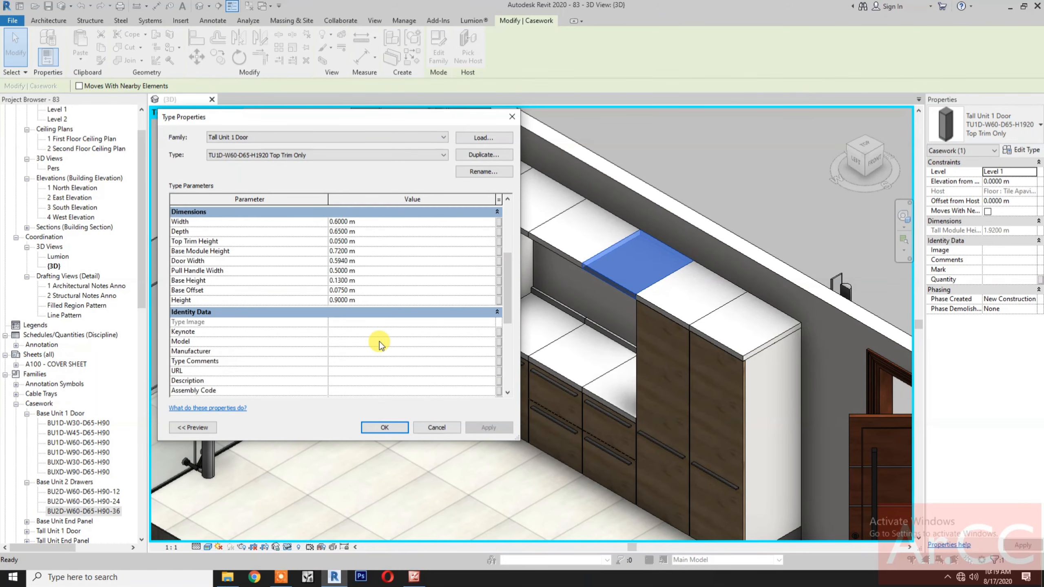
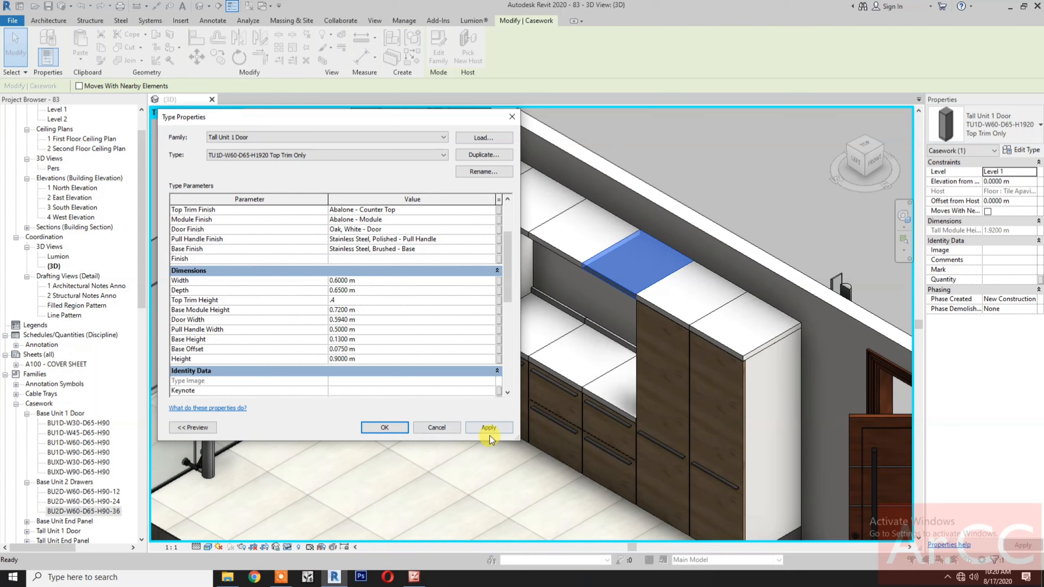
pyautogui.click(388, 427)
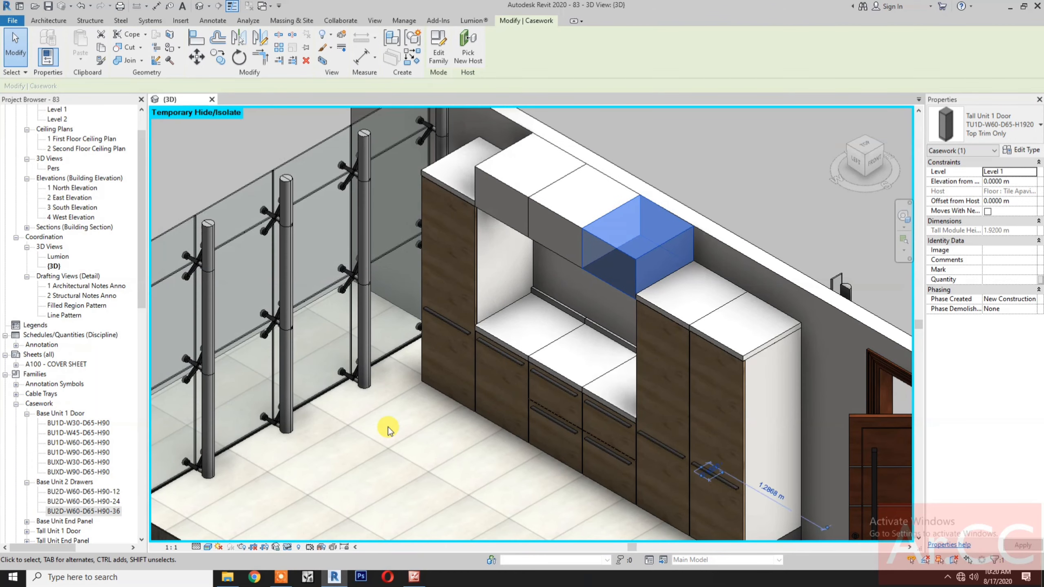
# - Set the Top Trim Height of the full tall unit type TU1D-W60-D65-H1920 to 0.4 m and apply it
pyautogui.click(704, 344)
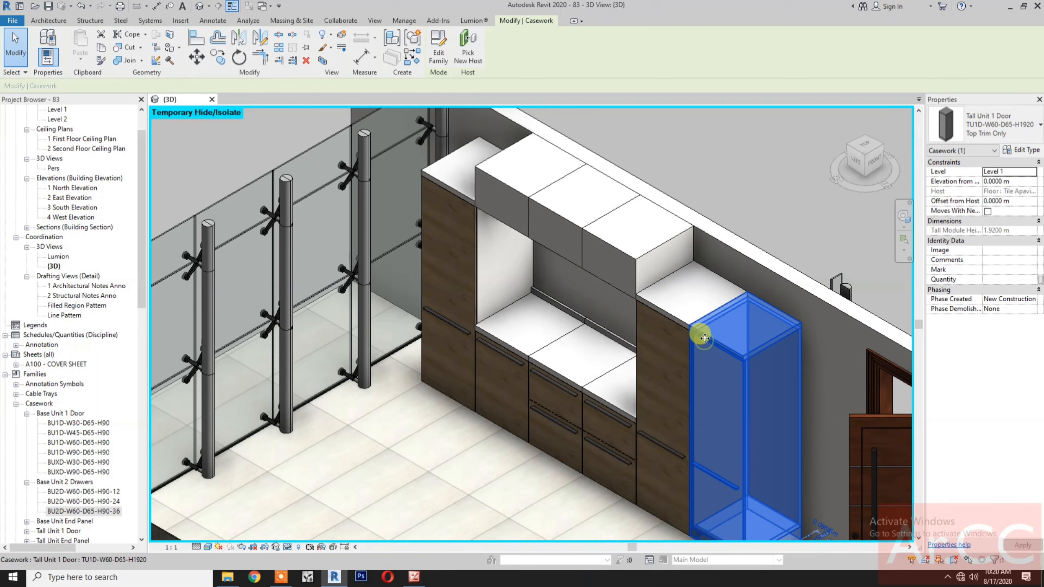
pyautogui.click(1028, 150)
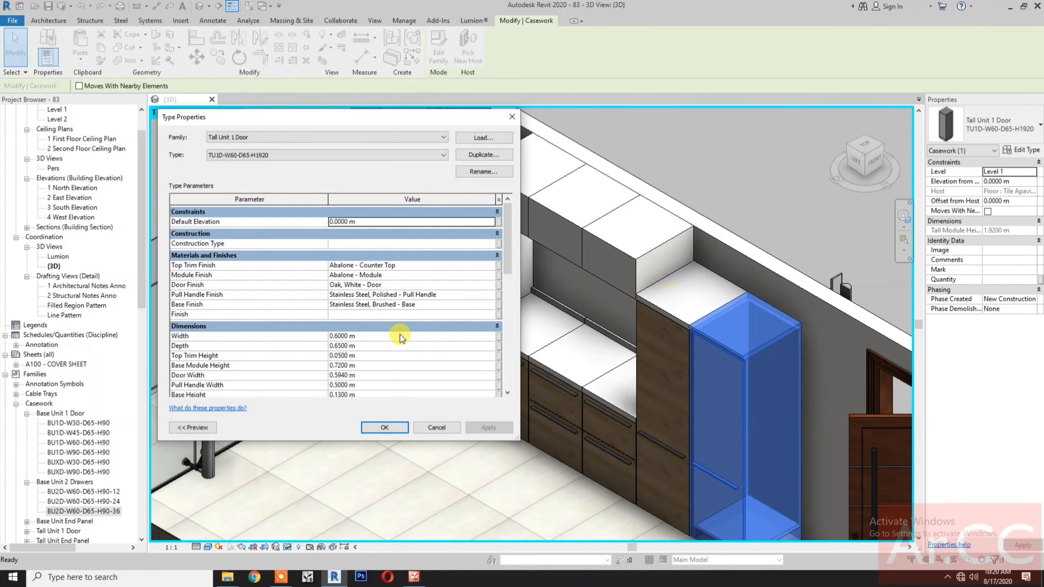
pyautogui.click(386, 357)
pyautogui.press('BackSpace')
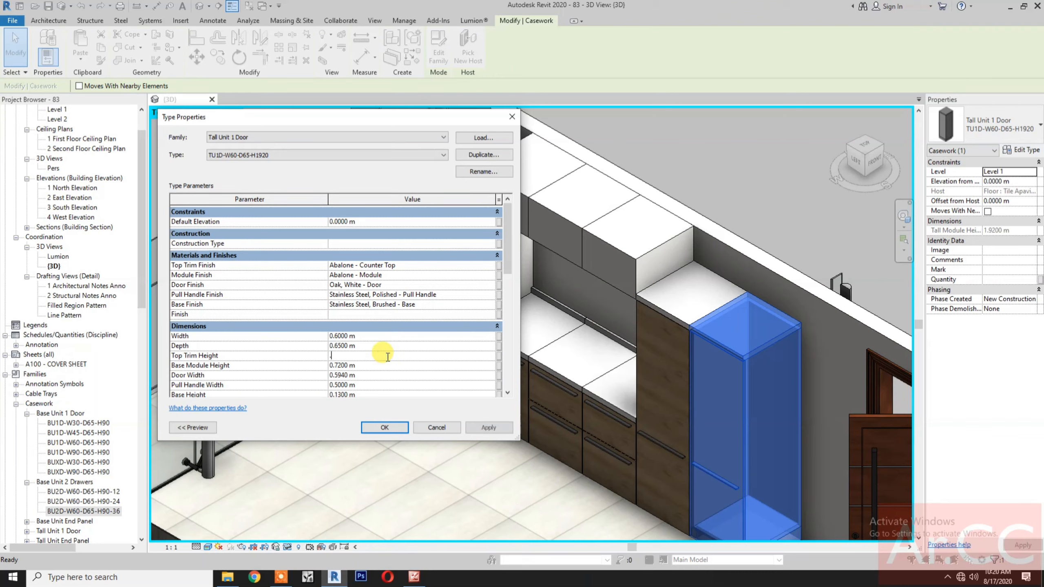
pyautogui.click(382, 427)
# - Assign the Oak, White - Door material to the Top Trim Finish of the TU1D-W60-D65-H1920 type
pyautogui.scroll(-3, 436, 365)
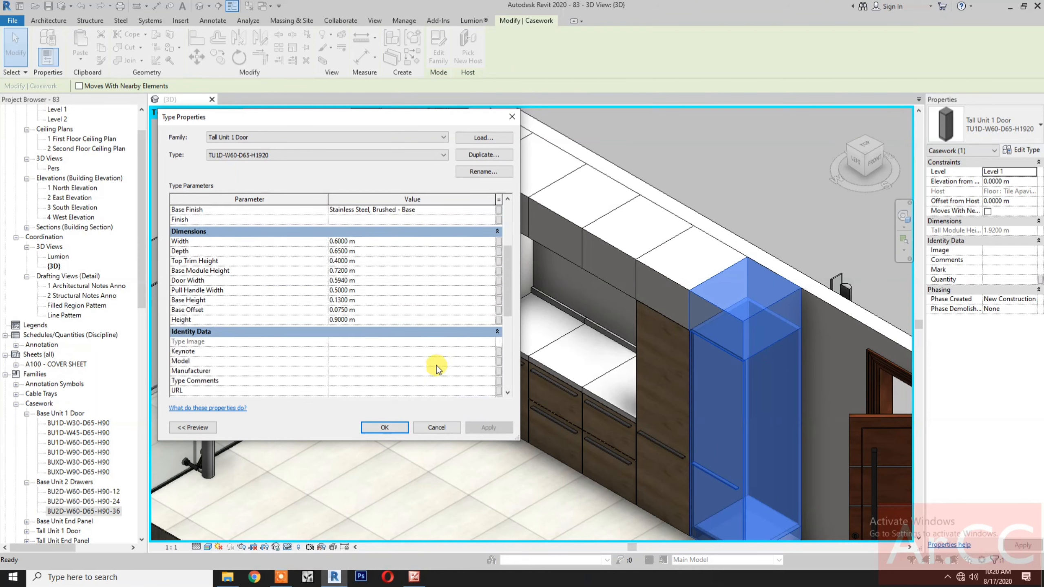
pyautogui.scroll(2, 429, 303)
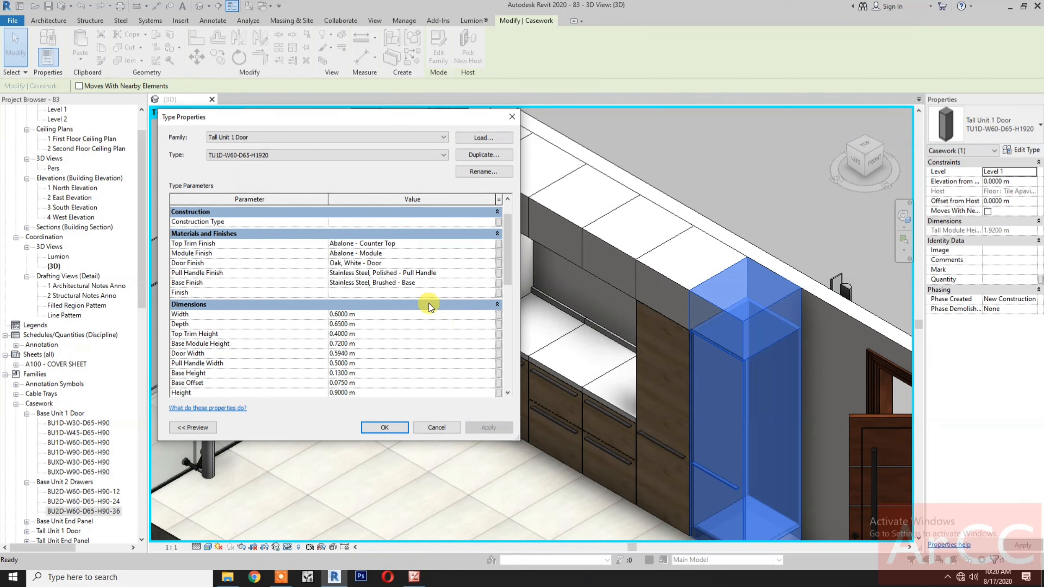
pyautogui.click(490, 243)
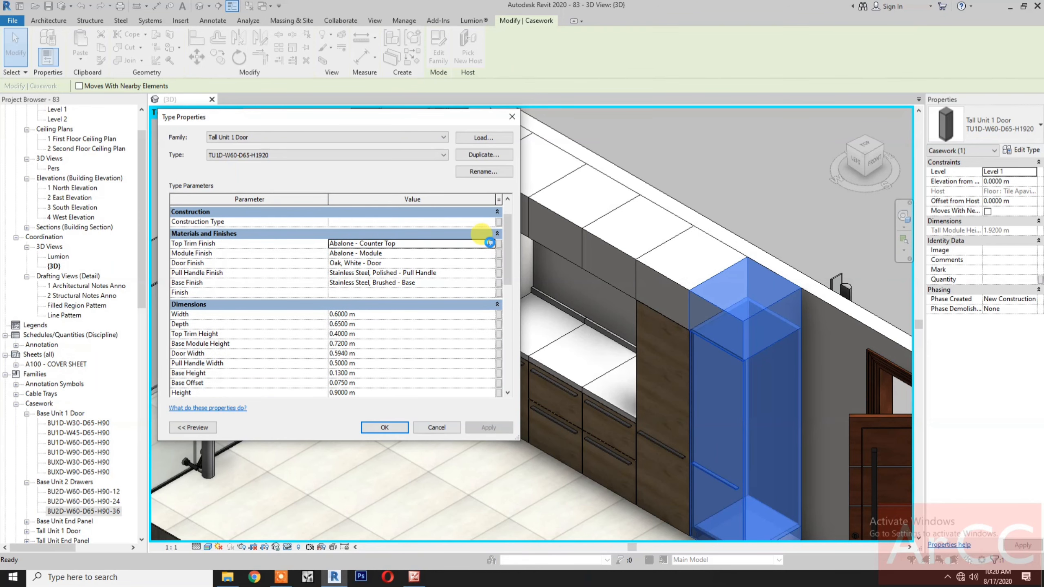
pyautogui.click(490, 243)
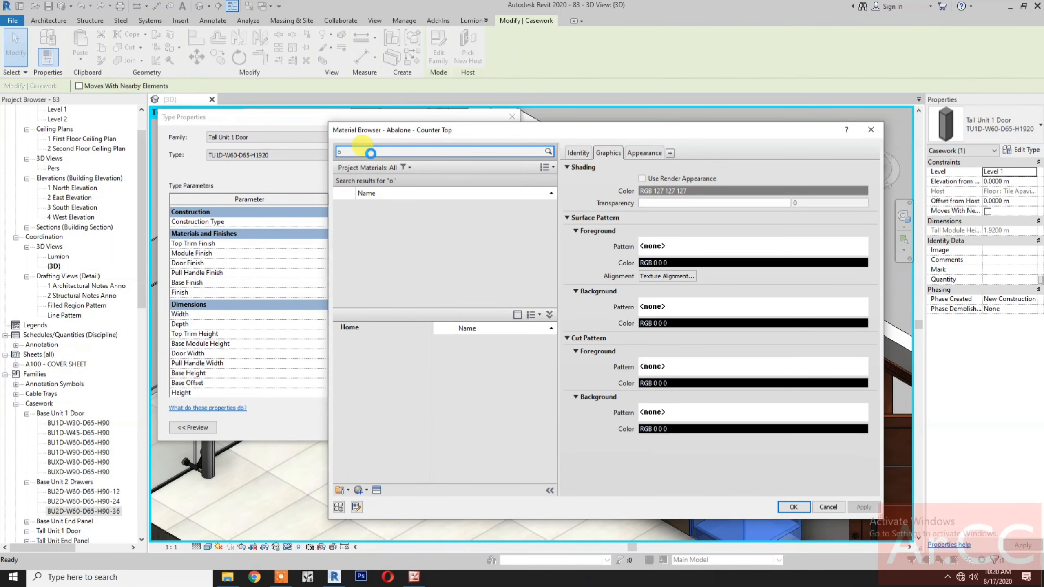
pyautogui.write('oak')
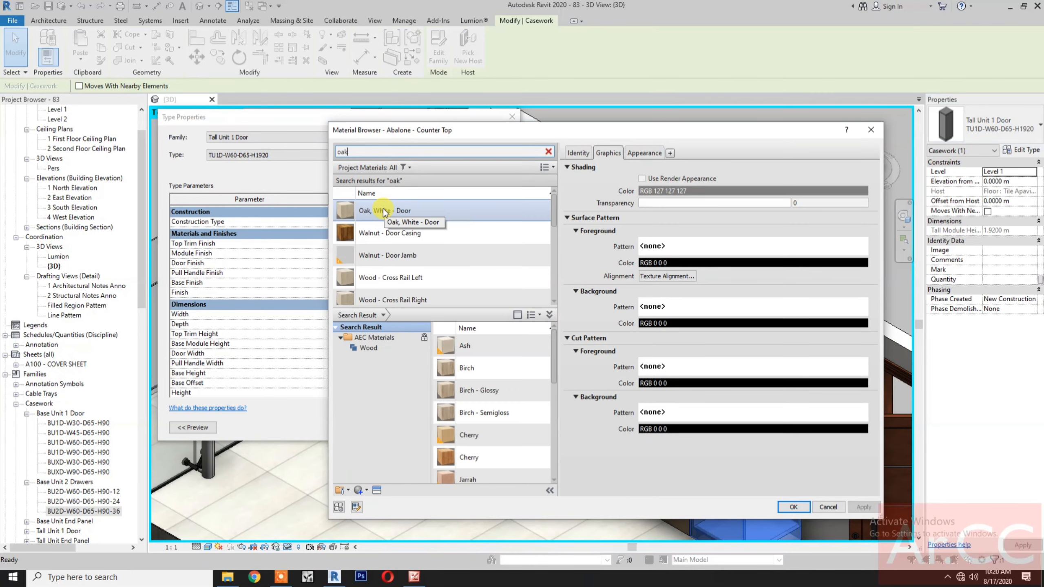
pyautogui.click(413, 211)
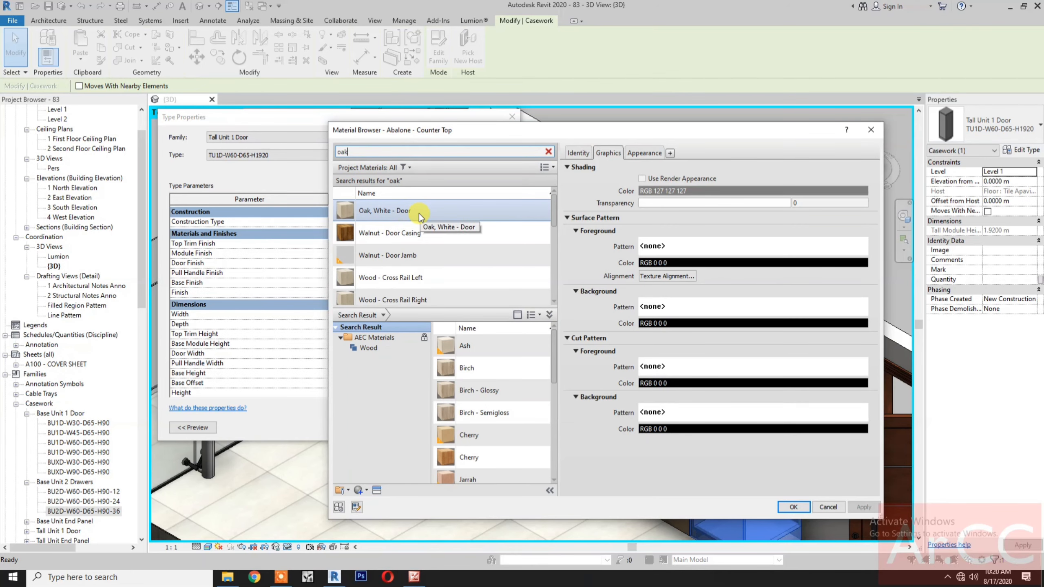
pyautogui.click(793, 507)
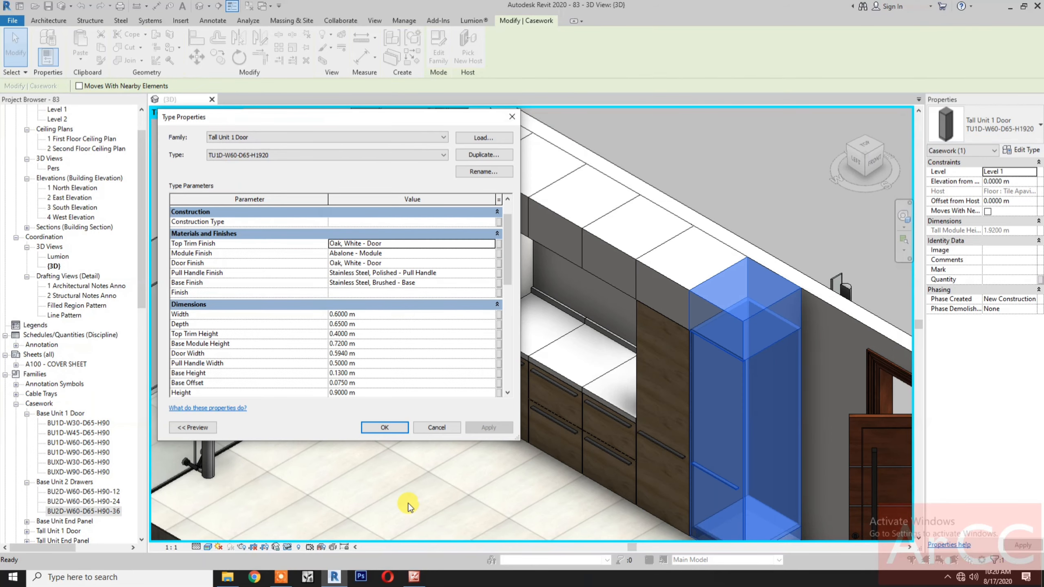
pyautogui.click(385, 427)
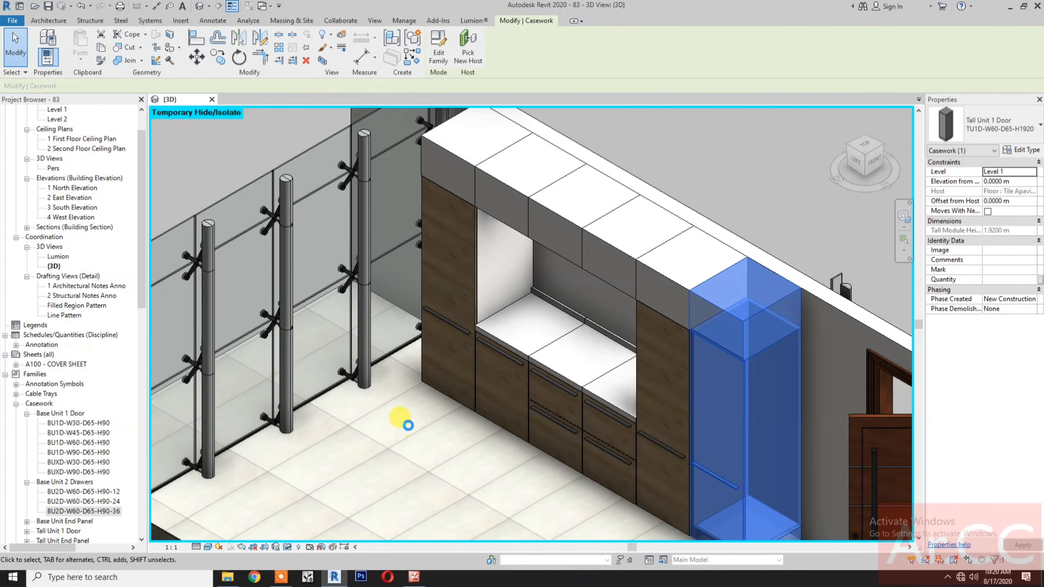
# - Assign the Oak, White - Door material to the Top Trim Finish of the Top Trim Only type
pyautogui.click(551, 216)
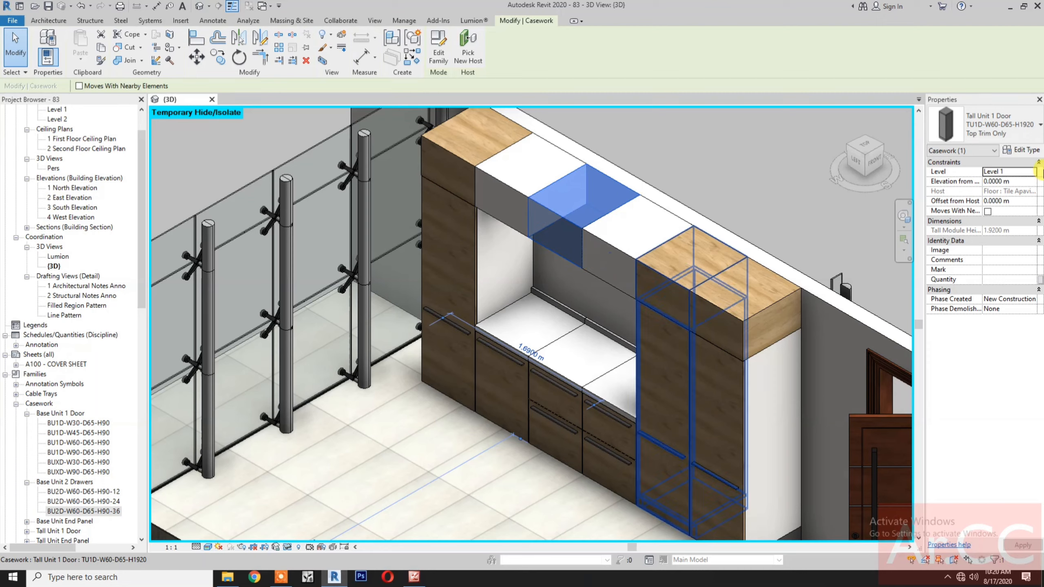
pyautogui.click(1022, 149)
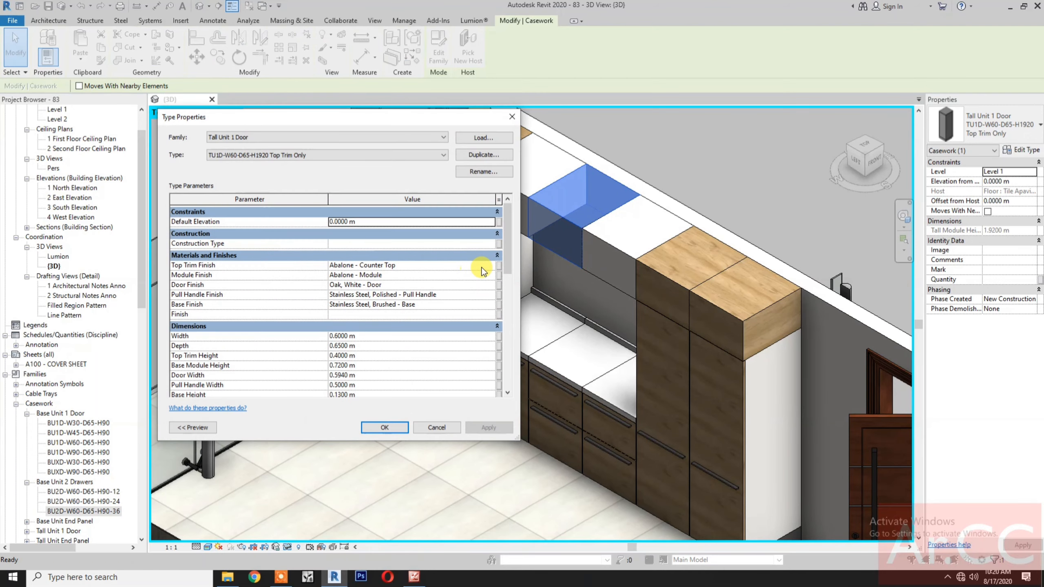
pyautogui.click(481, 267)
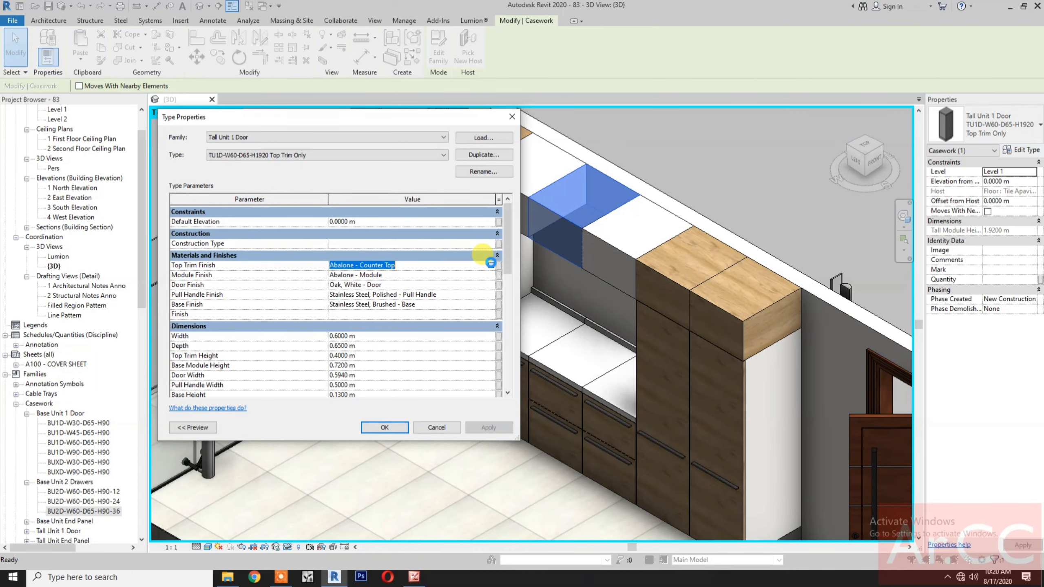
pyautogui.click(490, 263)
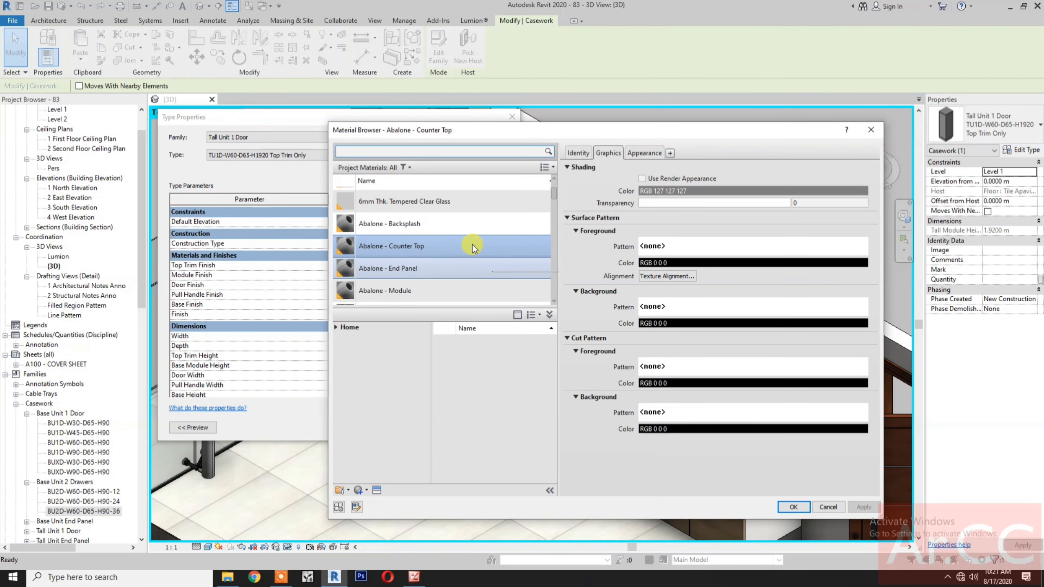
pyautogui.click(374, 151)
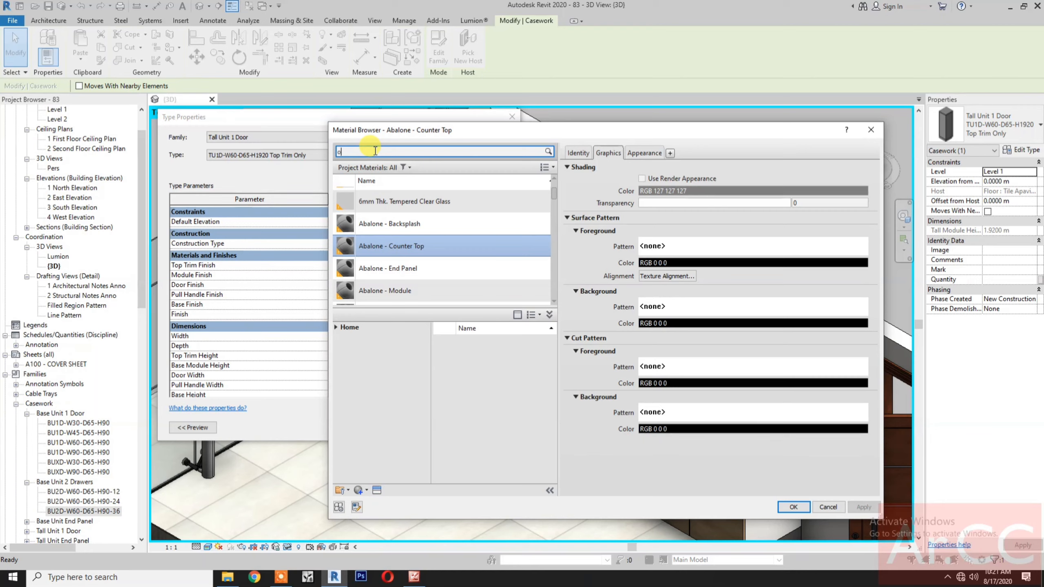
pyautogui.write('oak')
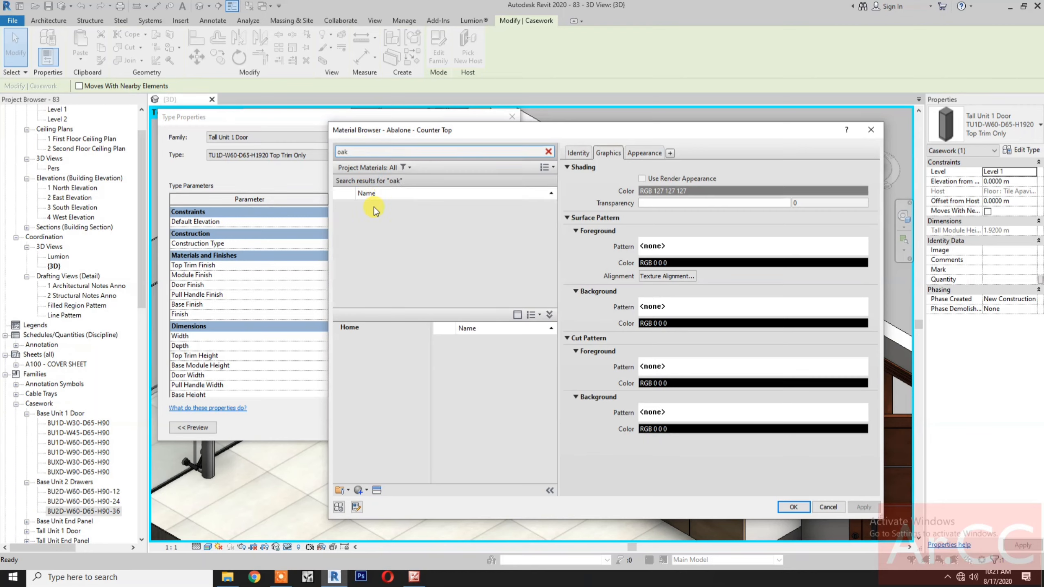
pyautogui.click(387, 214)
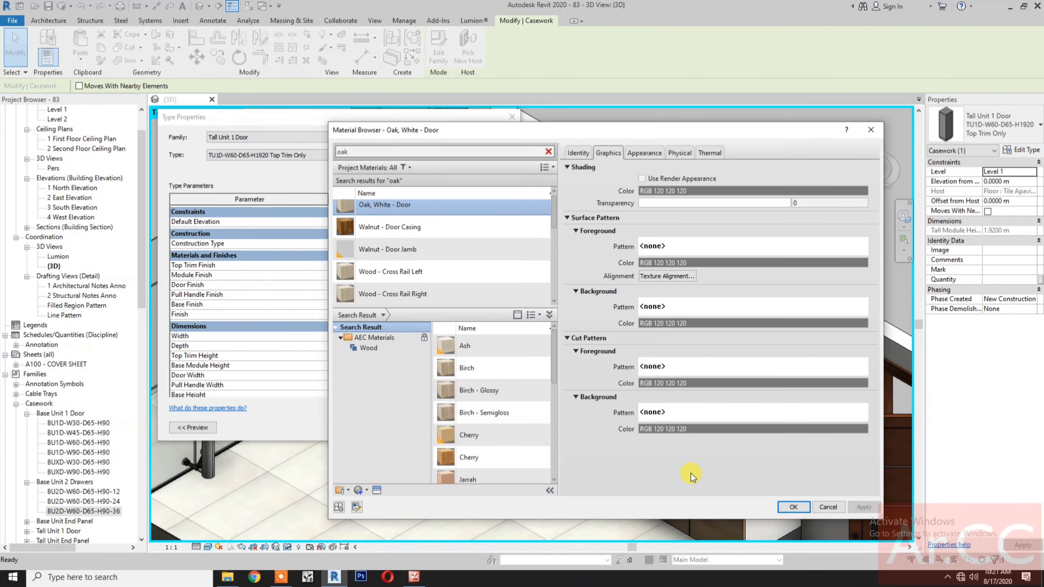
pyautogui.click(793, 507)
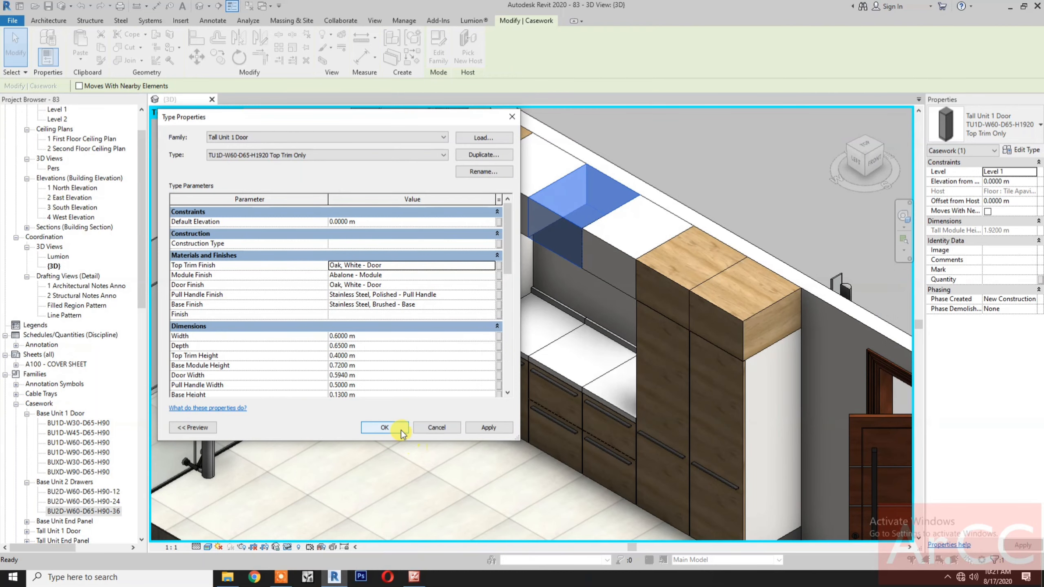
pyautogui.click(401, 429)
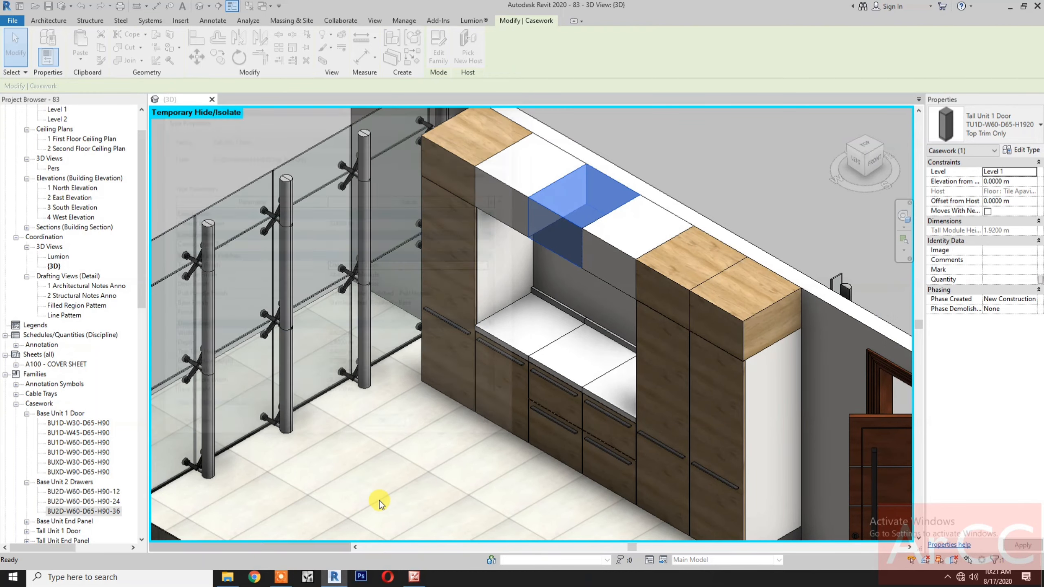
# - Place a Tall Unit End Panel of type TUEP-W10-D65-H1920 on the floor beside the tall unit nearest the wooden door
pyautogui.click(412, 401)
pyautogui.scroll(-2, 412, 401)
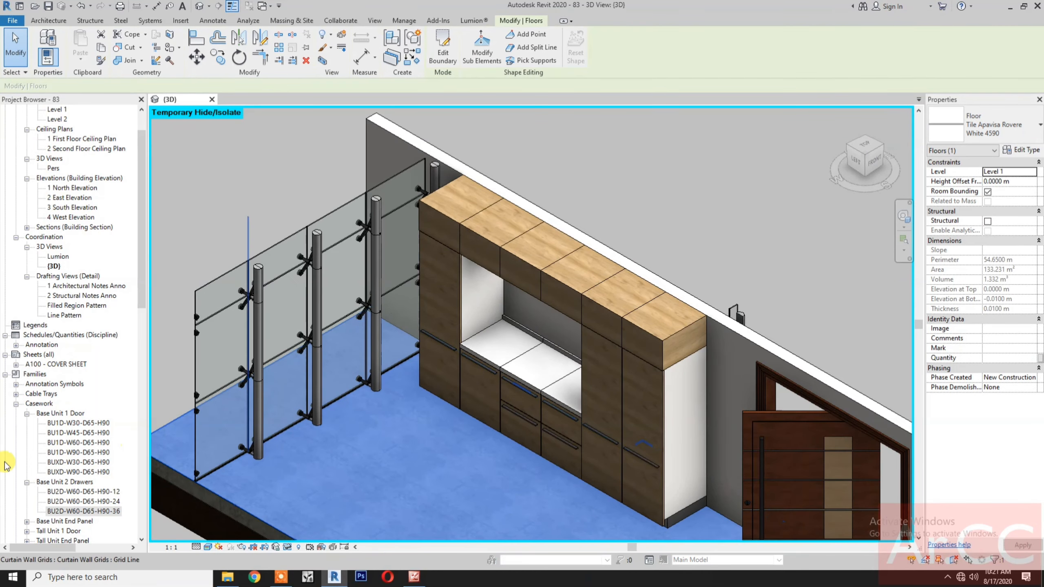
pyautogui.scroll(-3, 67, 455)
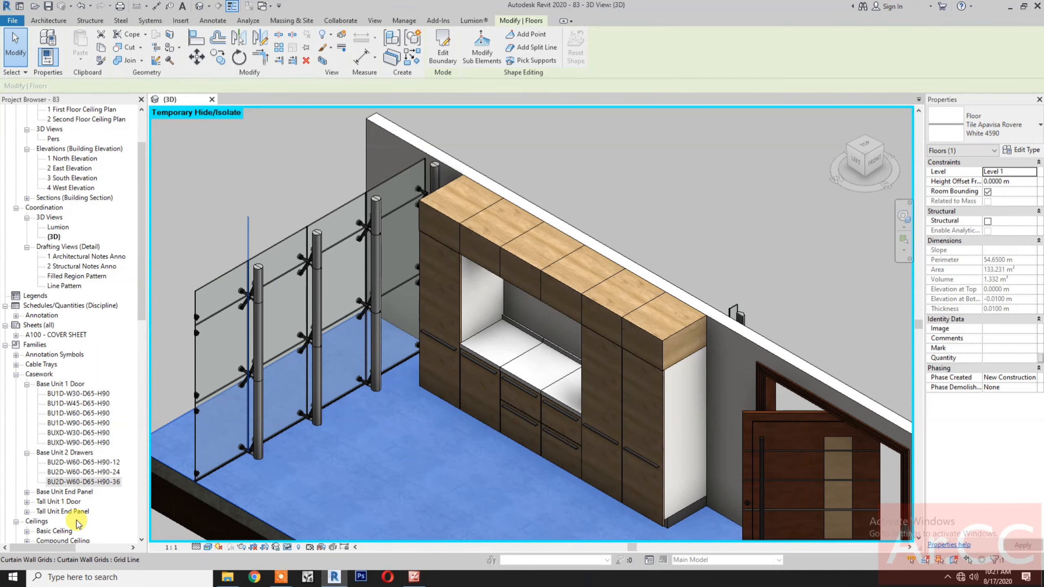
pyautogui.click(27, 512)
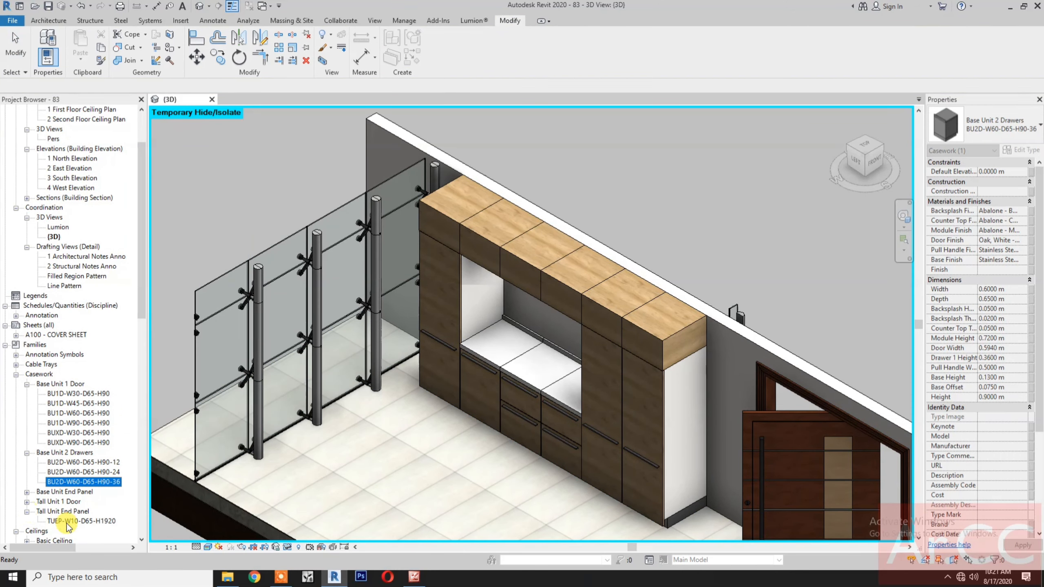
pyautogui.moveTo(67, 521); pyautogui.dragTo(408, 501)
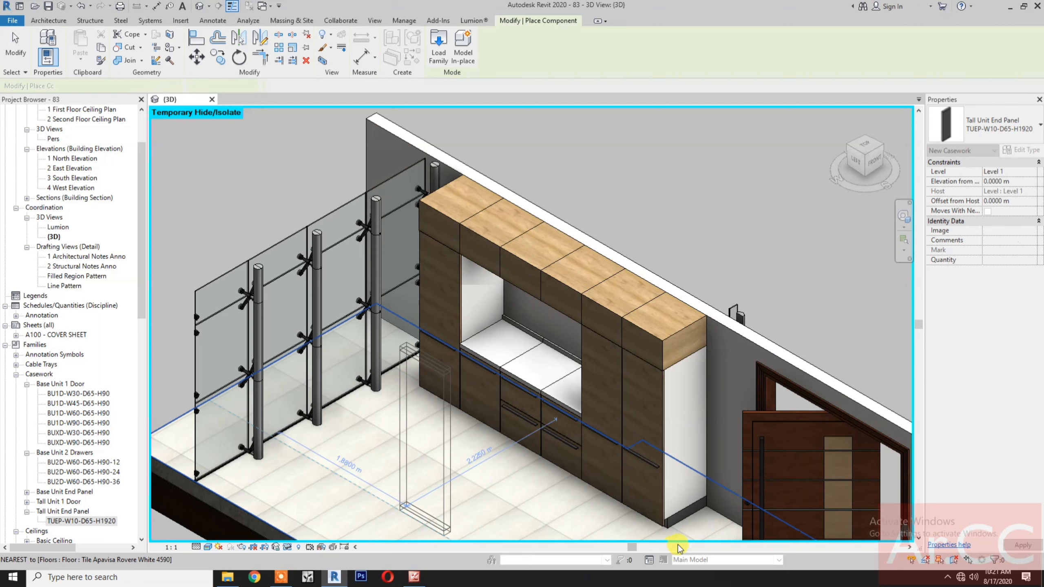
pyautogui.moveTo(702, 511); pyautogui.dragTo(681, 478, button='middle')
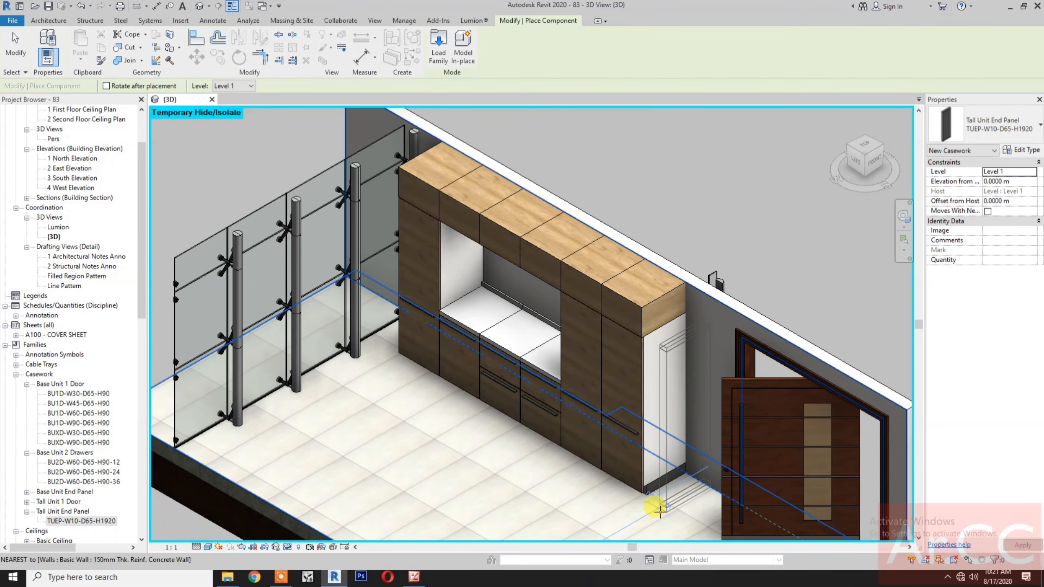
pyautogui.click(660, 504)
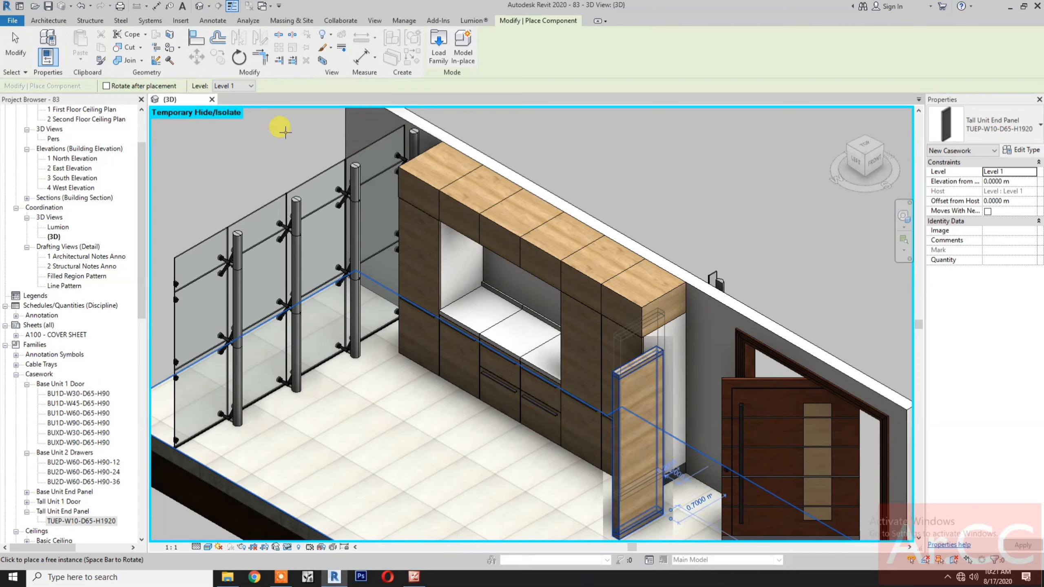
# - Align the end panel's side with the exposed side of the last tall unit and its front with the top trim's front face
pyautogui.click(197, 39)
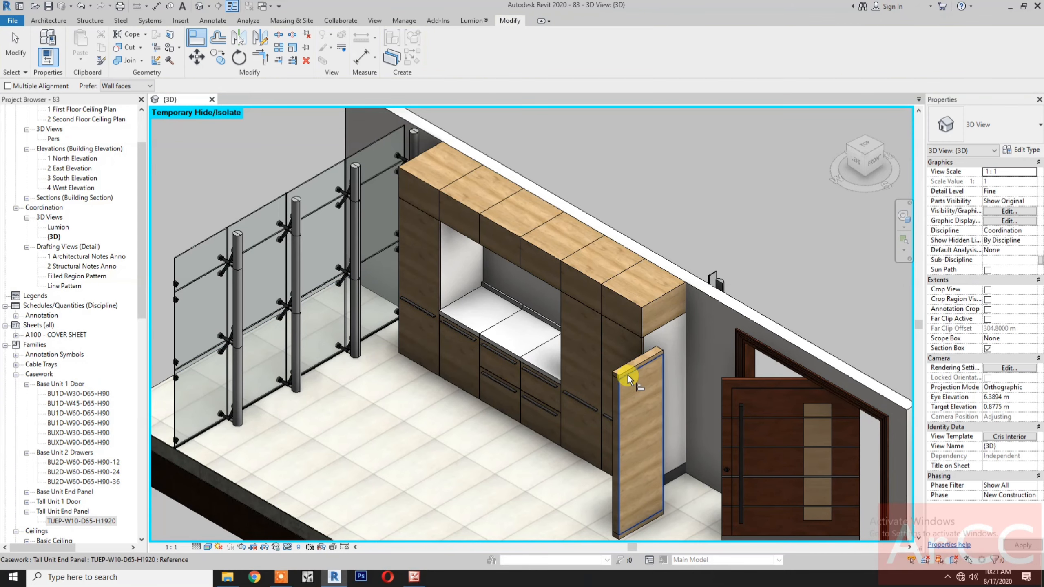
pyautogui.scroll(2, 629, 375)
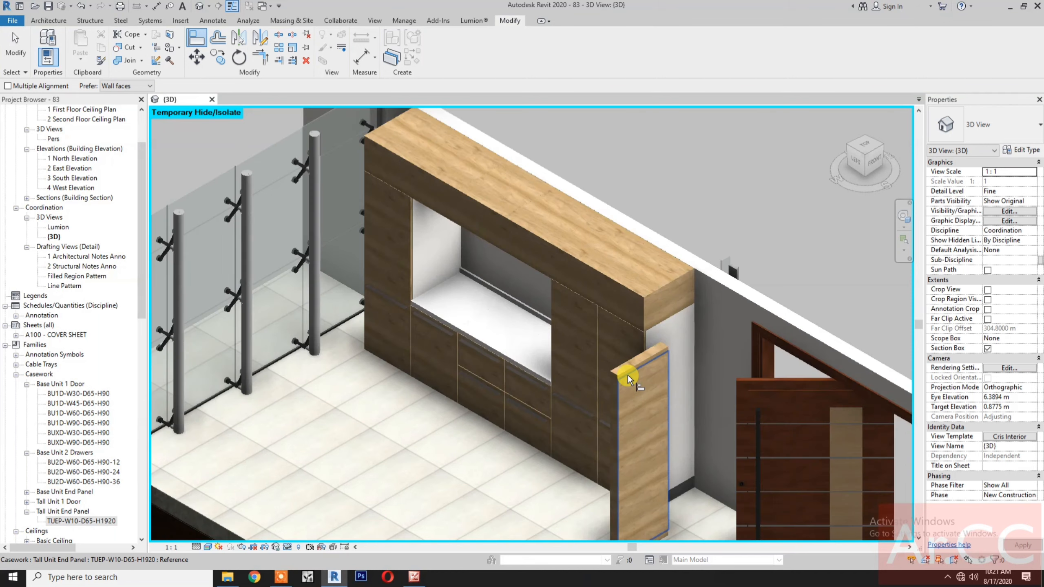
pyautogui.click(653, 294)
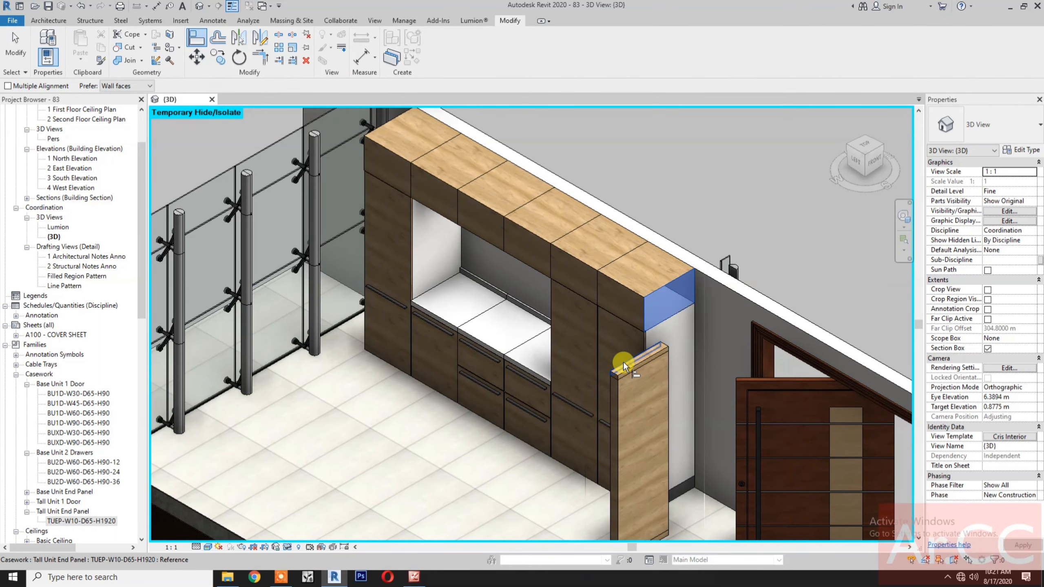
pyautogui.click(624, 364)
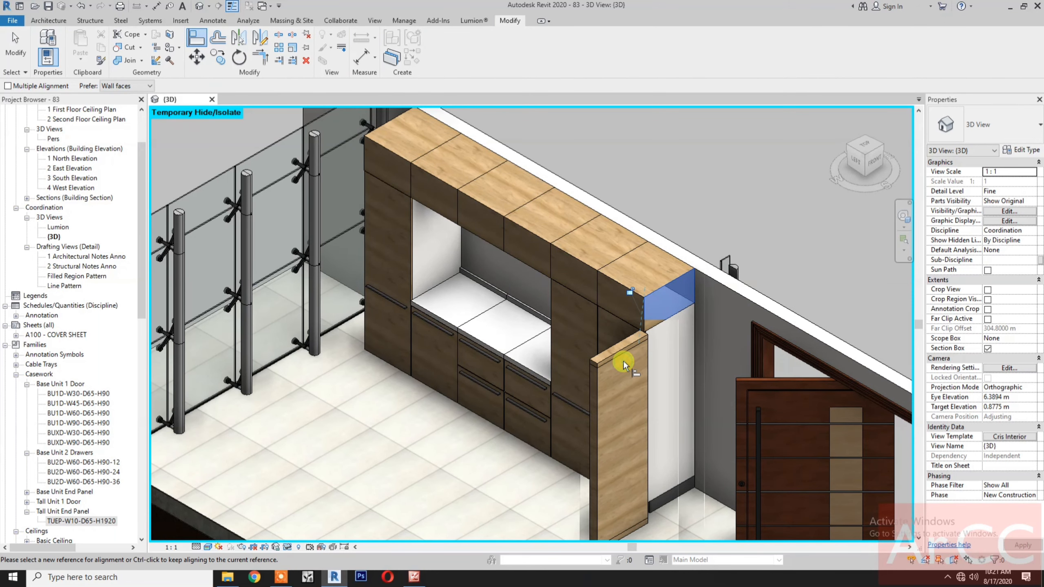
pyautogui.click(610, 281)
pyautogui.click(591, 365)
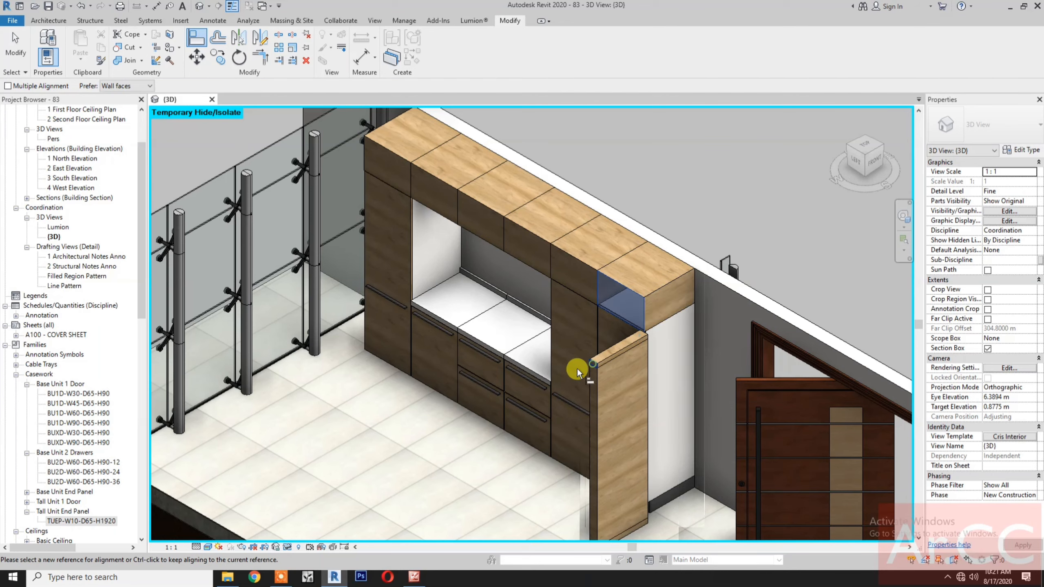
pyautogui.press('Escape')
pyautogui.press('Escape')
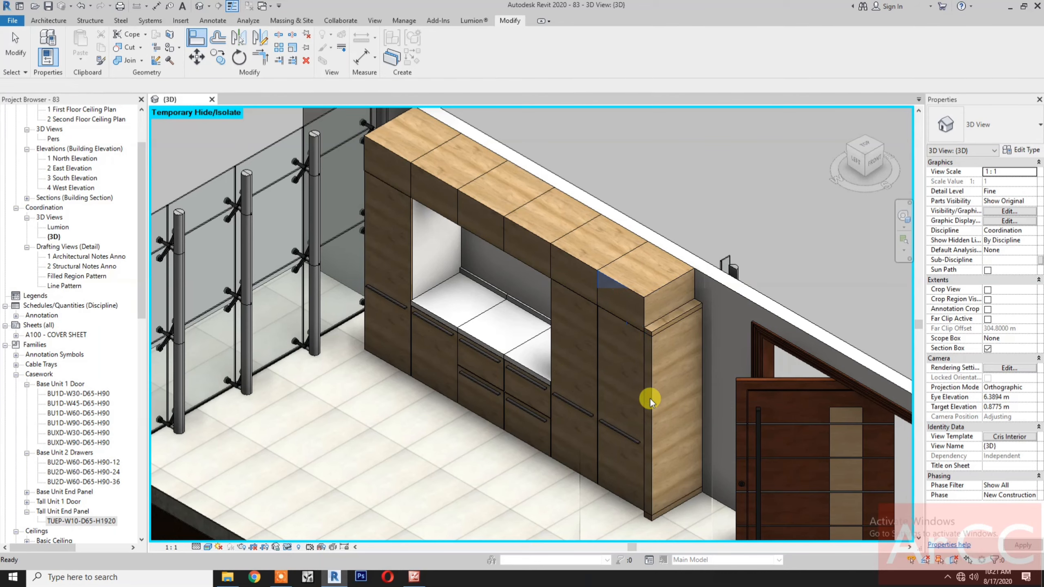
# - Set the Top Trim Height of the TUEP-W10-D65-H1920 end panel type to match the top trim of the adjoining tall units
pyautogui.click(650, 397)
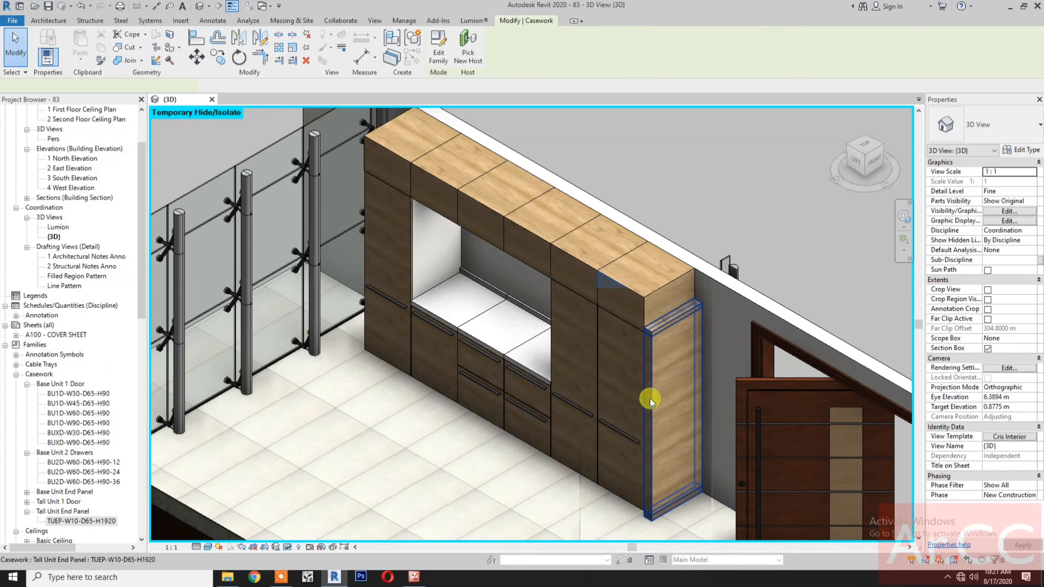
pyautogui.click(1022, 149)
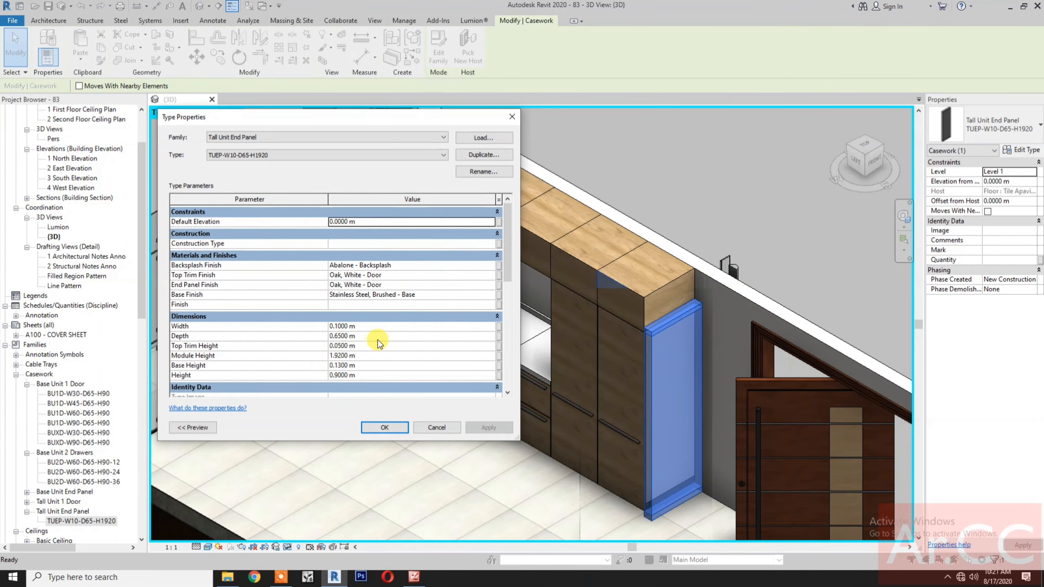
pyautogui.click(383, 345)
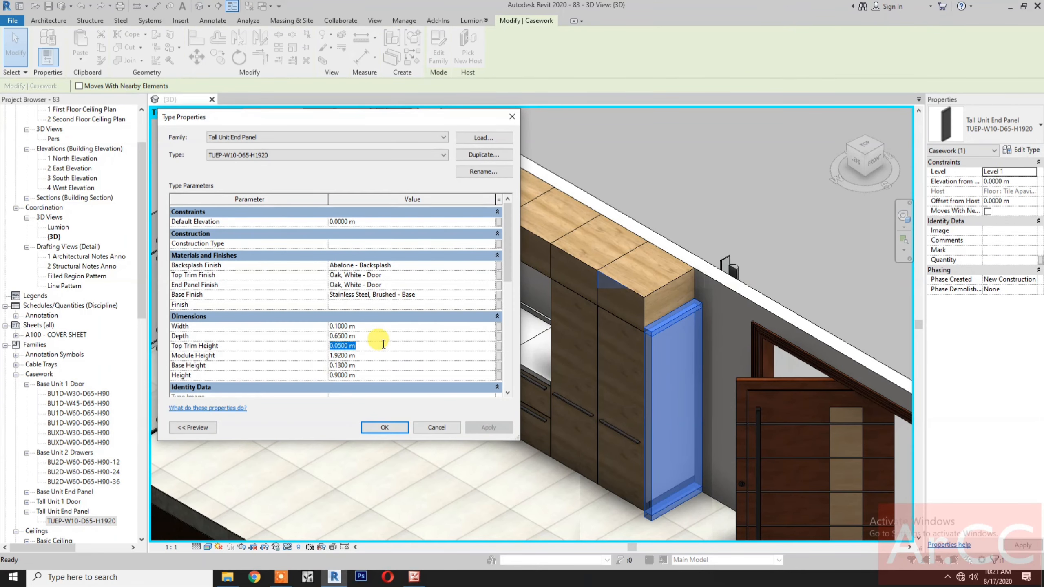
pyautogui.click(398, 428)
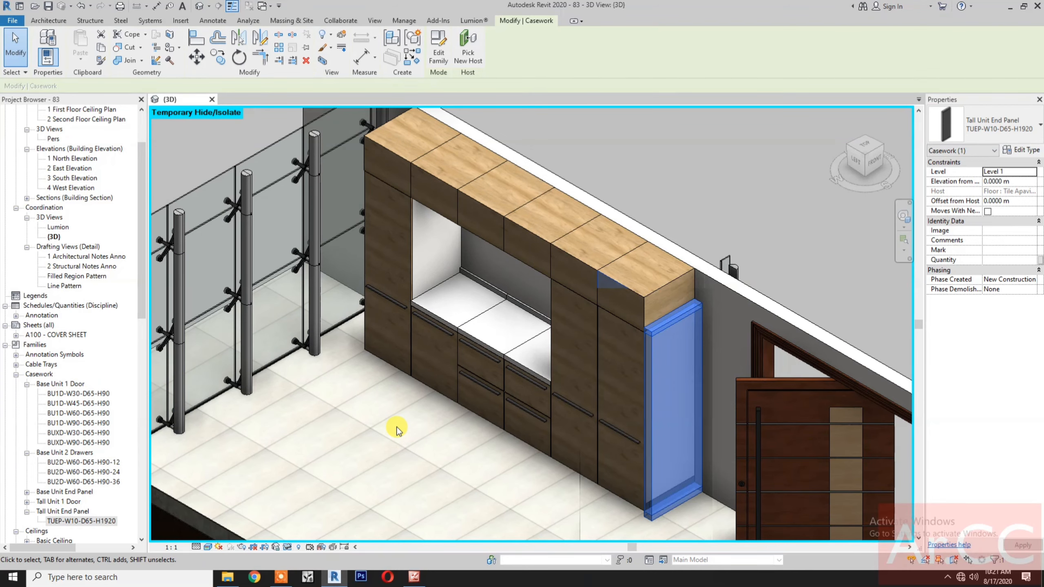
# - Create a similar TUEP-W10-D65-H1920 end panel and place it at the glass wall end of the cabinet row
pyautogui.rightClick(666, 330)
pyautogui.click(704, 135)
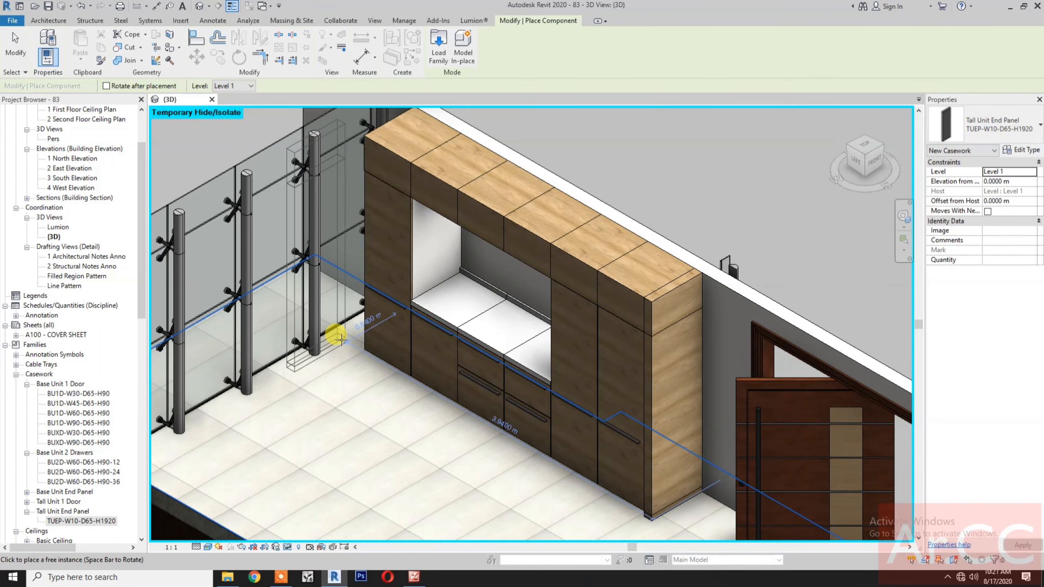
pyautogui.click(348, 338)
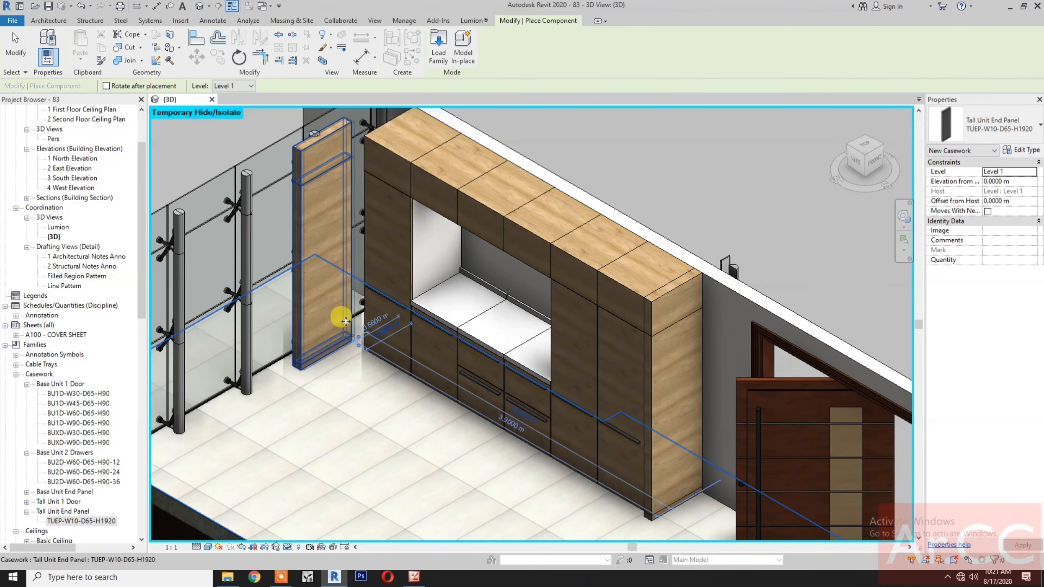
# - Align the second end panel with the side and the front face of the tall unit nearest the glass wall
pyautogui.click(205, 40)
pyautogui.moveTo(342, 338); pyautogui.dragTo(358, 453, button='middle')
pyautogui.click(412, 234)
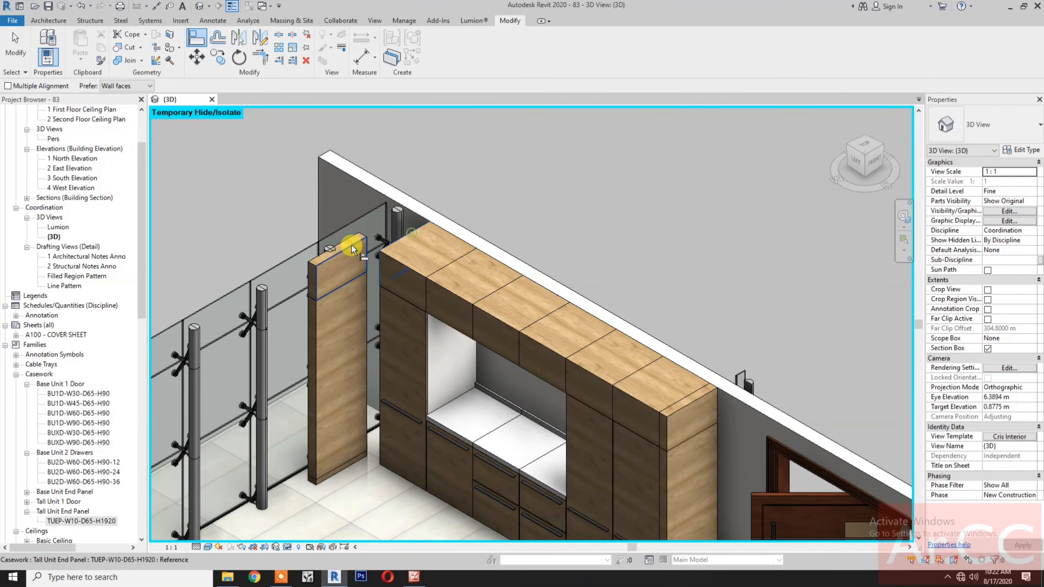
pyautogui.click(351, 245)
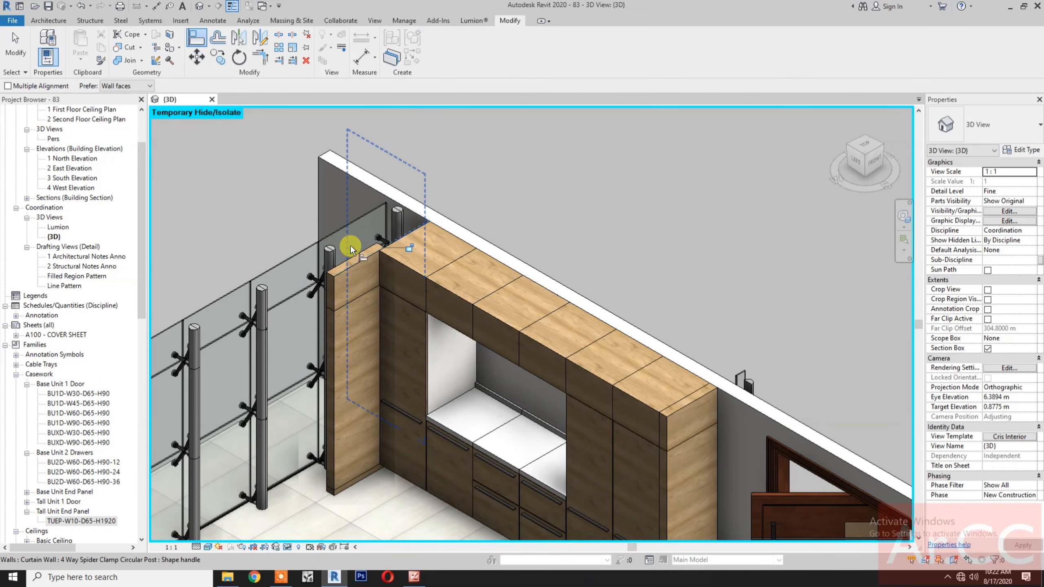
pyautogui.click(392, 262)
pyautogui.click(331, 282)
pyautogui.scroll(-2, 478, 272)
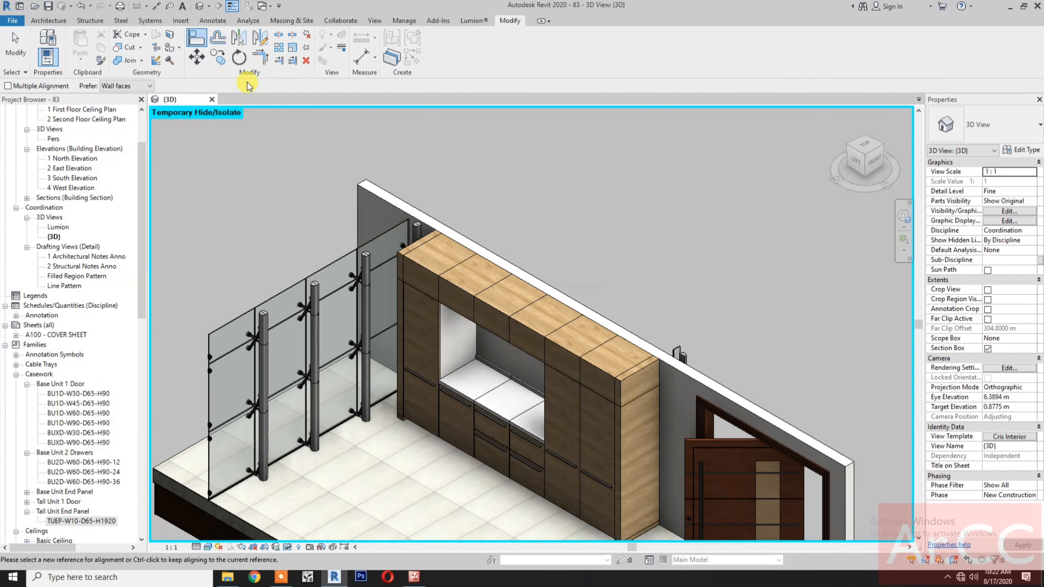
# - Override the vertical joint lines between units on the top trim's front face with the Invisible lines style using Linework
pyautogui.click(340, 50)
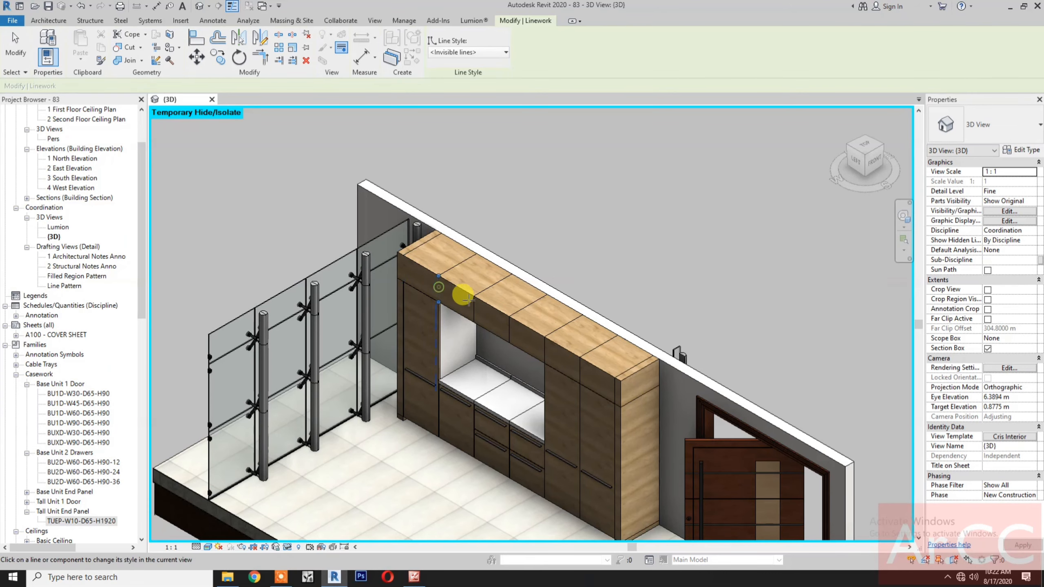
pyautogui.click(476, 309)
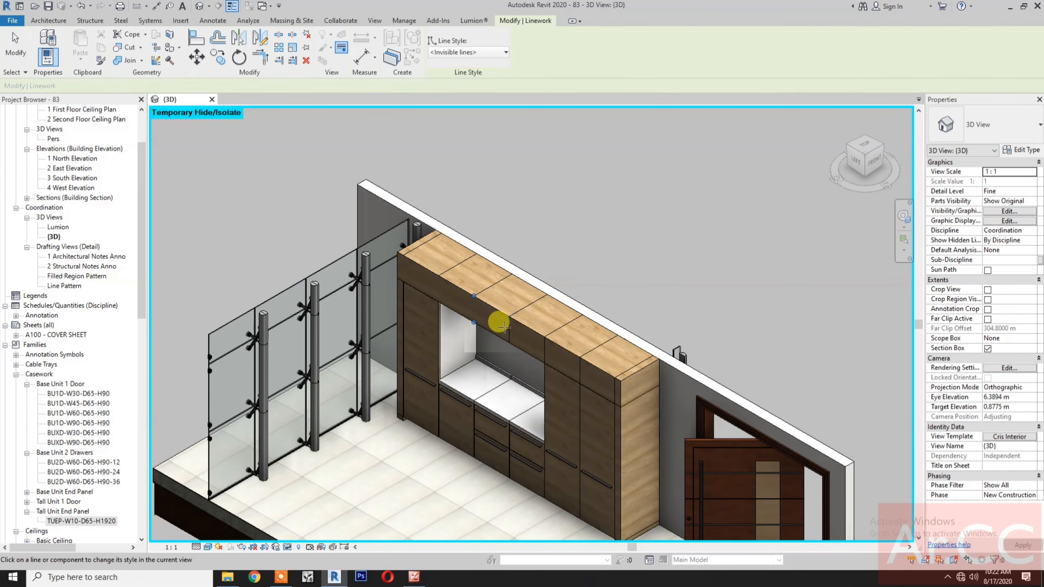
pyautogui.click(543, 347)
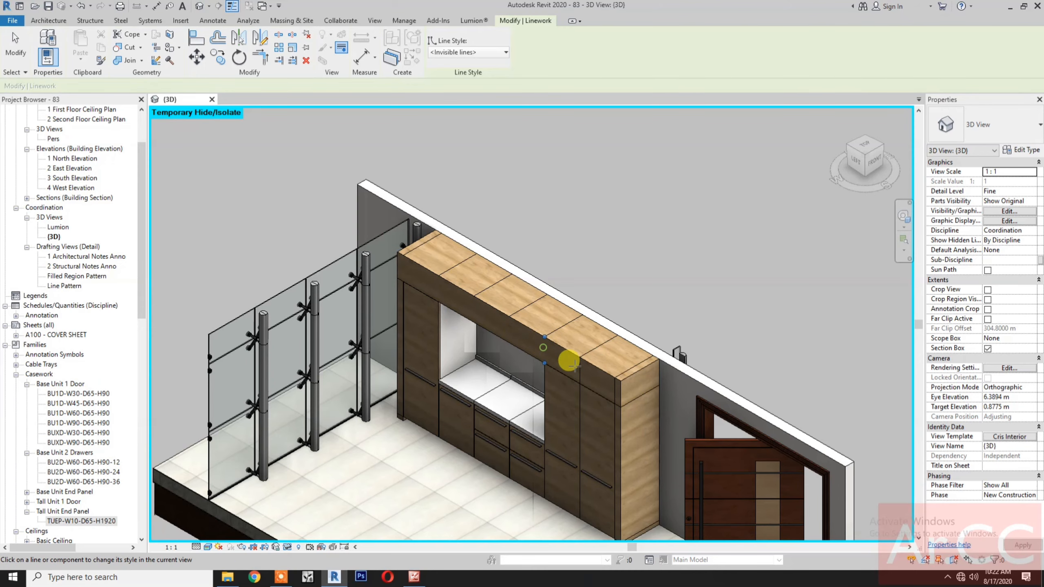
# - Apply the Invisible lines style to the trim joint lines on the side, front and top of the end panel nearest the wooden door
pyautogui.scroll(2, 645, 428)
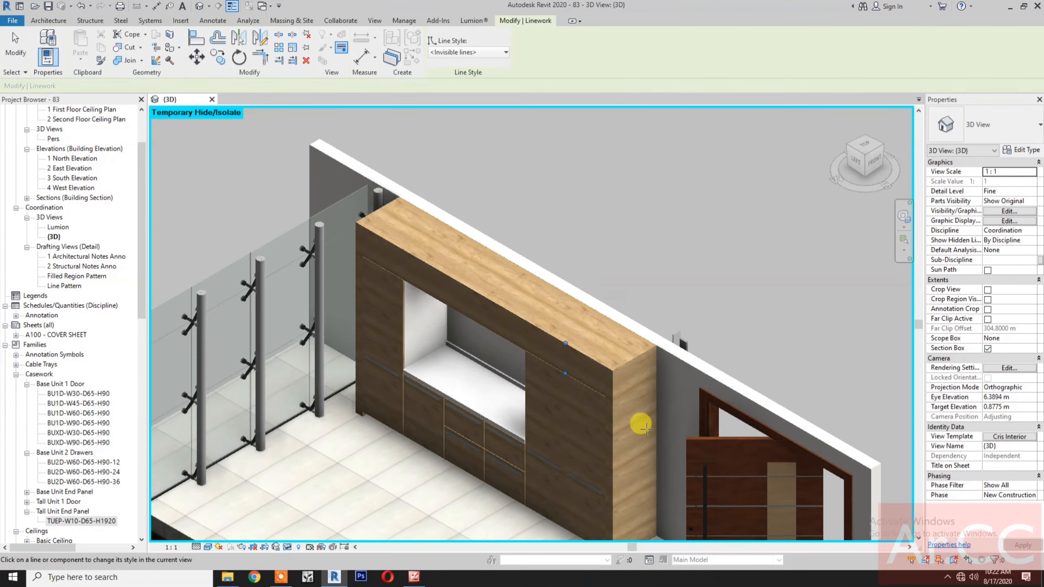
pyautogui.scroll(1, 646, 429)
pyautogui.click(623, 385)
pyautogui.scroll(1, 620, 390)
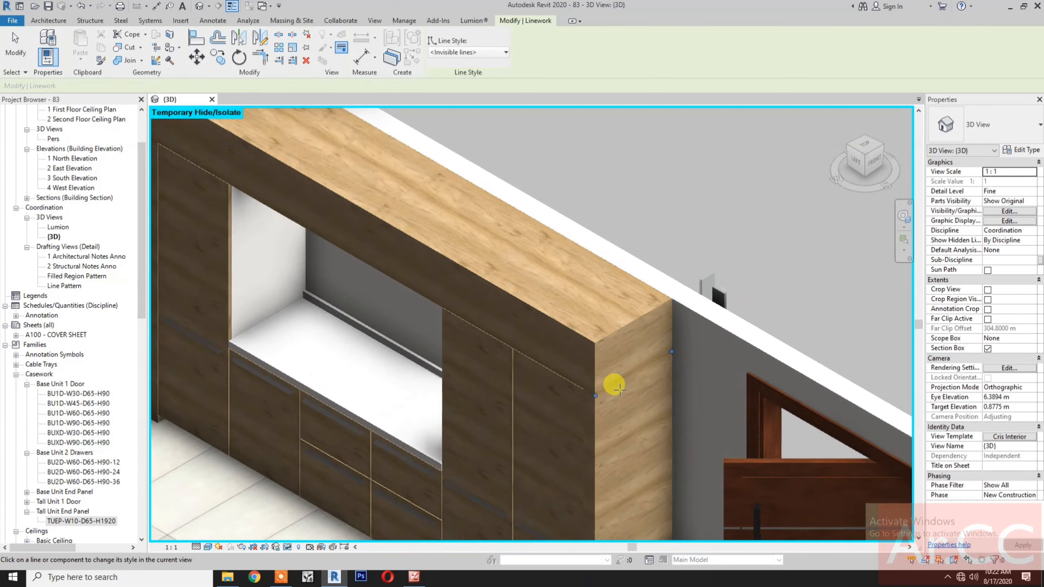
pyautogui.scroll(1, 619, 390)
pyautogui.scroll(2, 581, 390)
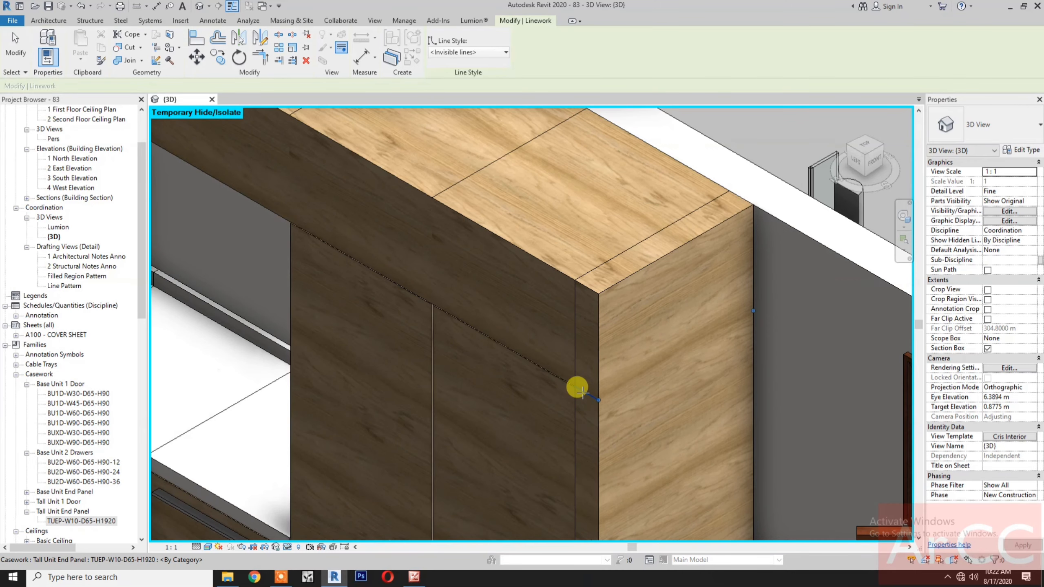
pyautogui.click(575, 354)
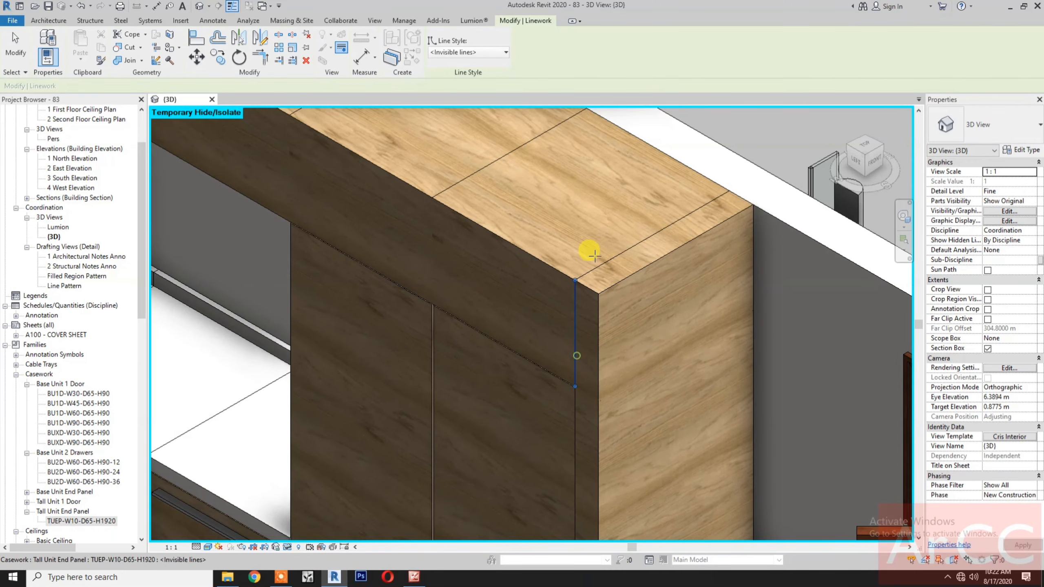
pyautogui.scroll(-2, 528, 173)
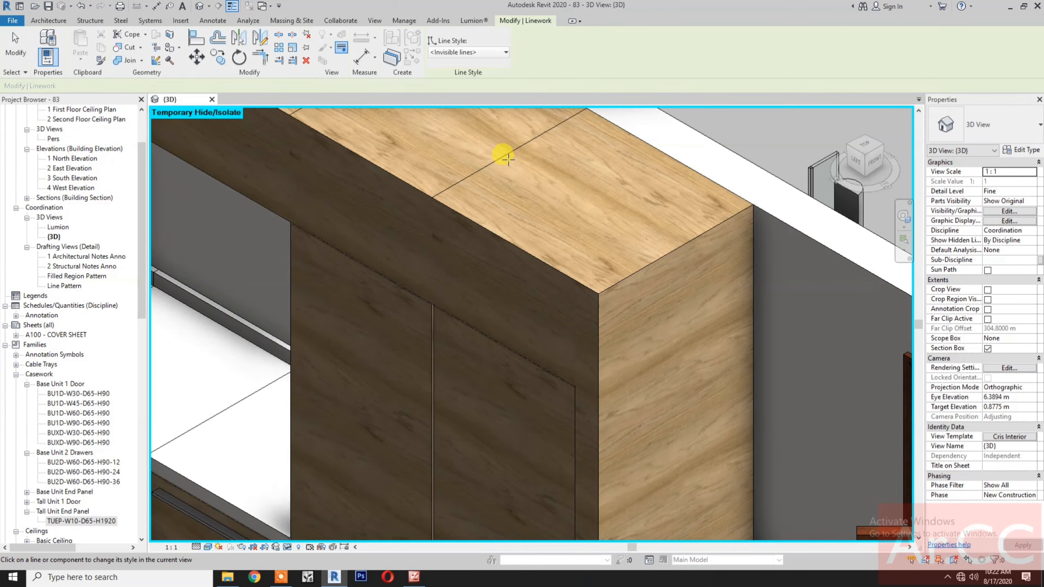
pyautogui.scroll(1, 533, 189)
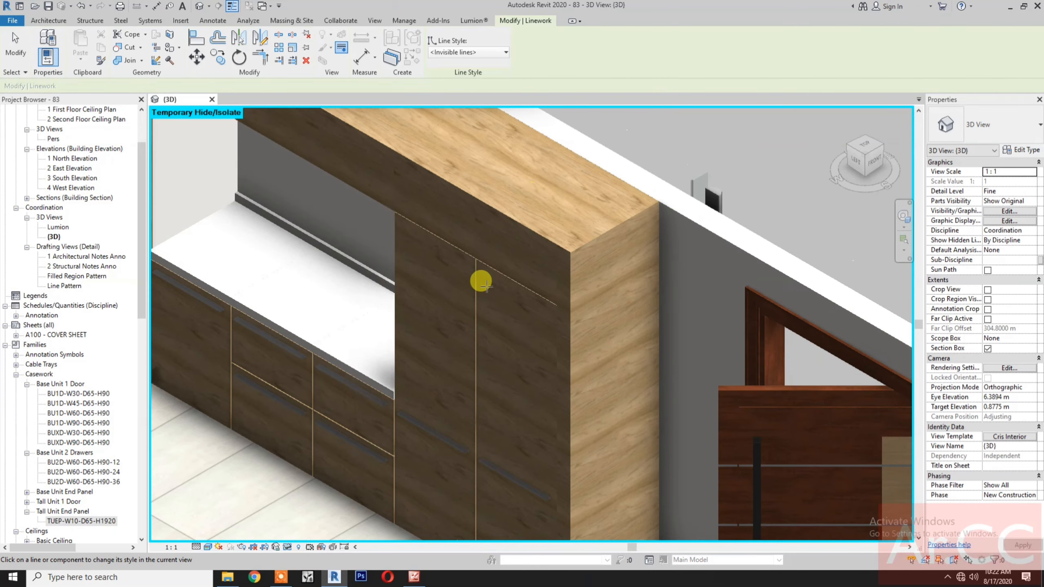
pyautogui.scroll(-2, 478, 280)
pyautogui.moveTo(490, 303); pyautogui.dragTo(576, 374, button='middle')
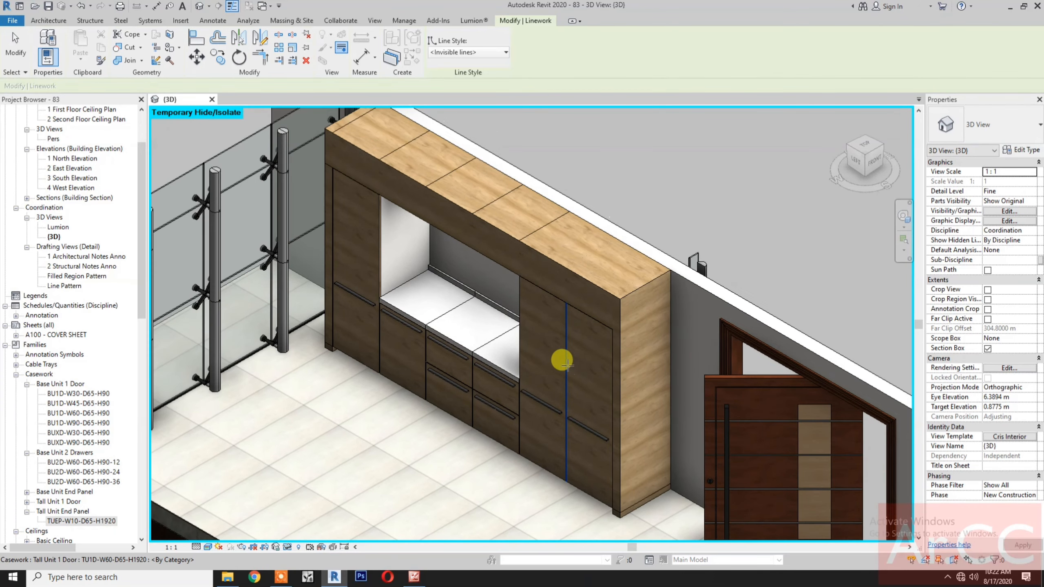
pyautogui.press('Escape')
pyautogui.scroll(-1, 578, 401)
pyautogui.moveTo(667, 413); pyautogui.dragTo(708, 415, button='middle')
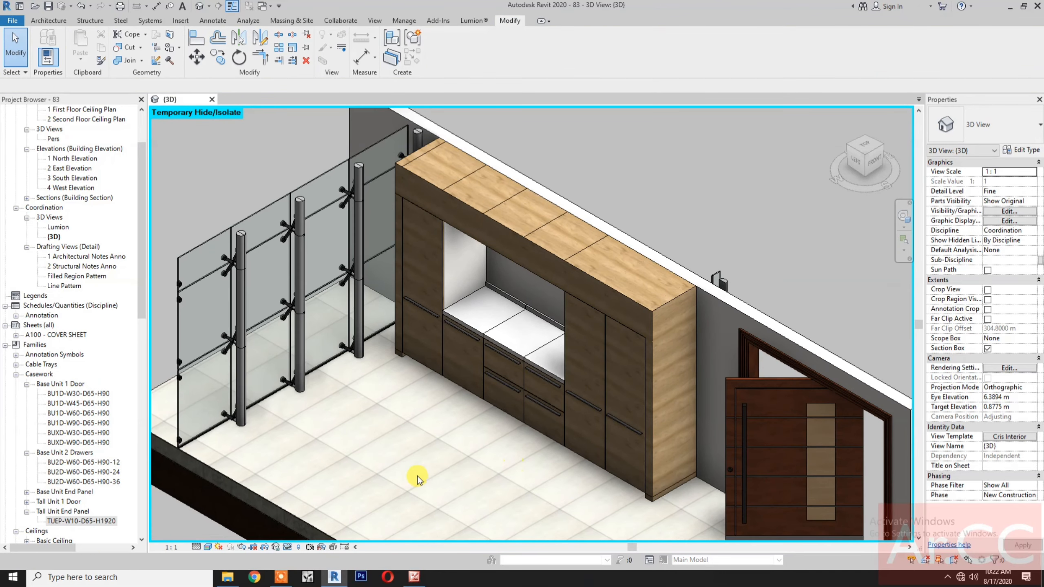